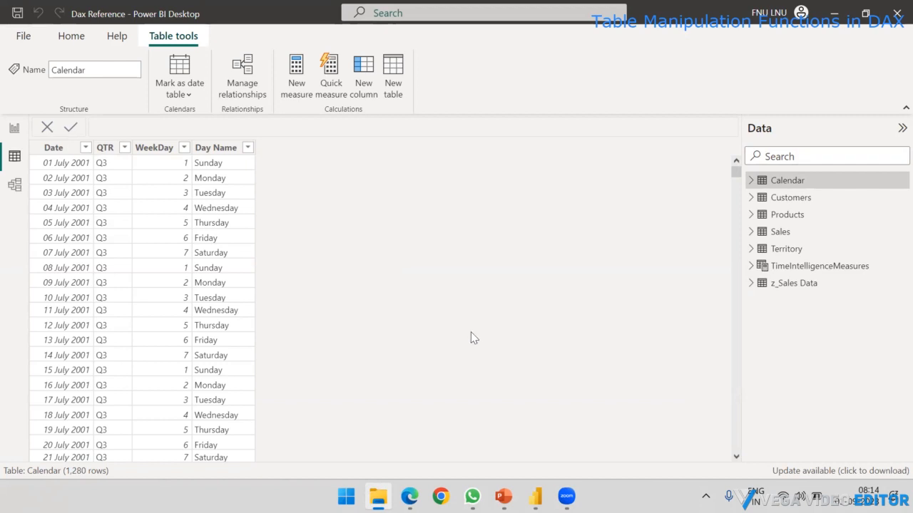
Step: Review the table functions slide, then open and dismiss the Enter data table dialog in Power BI
left_click(504, 496)
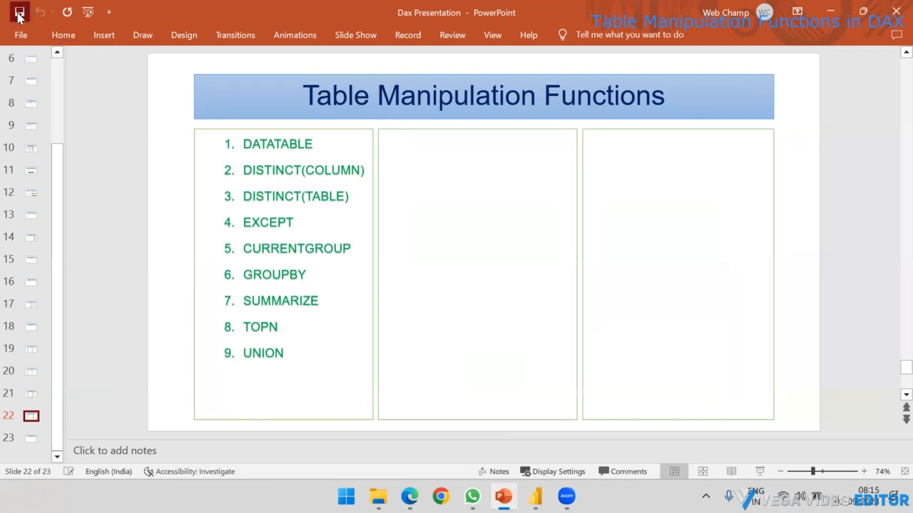
left_click(828, 10)
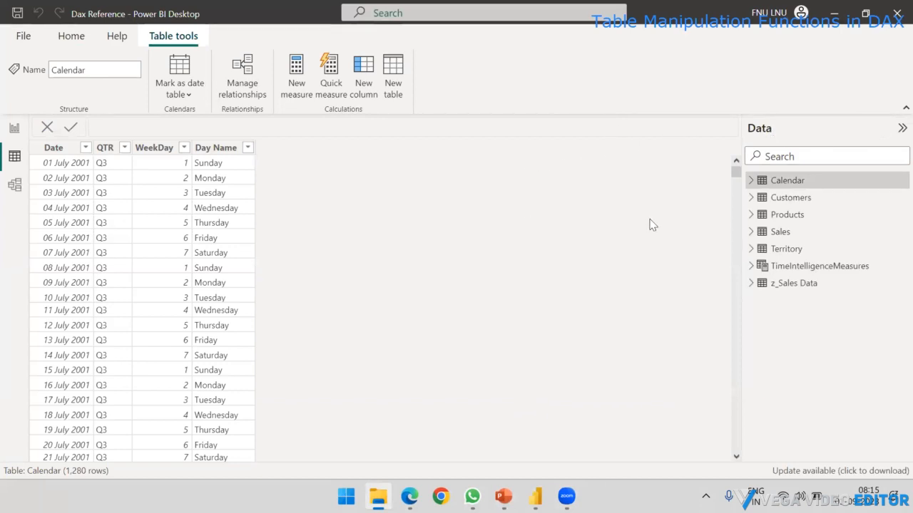
left_click(84, 38)
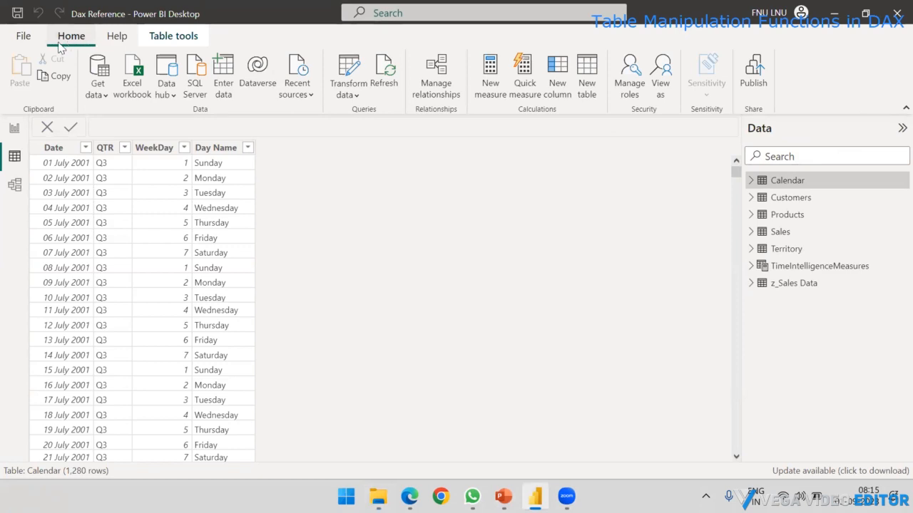
left_click(221, 79)
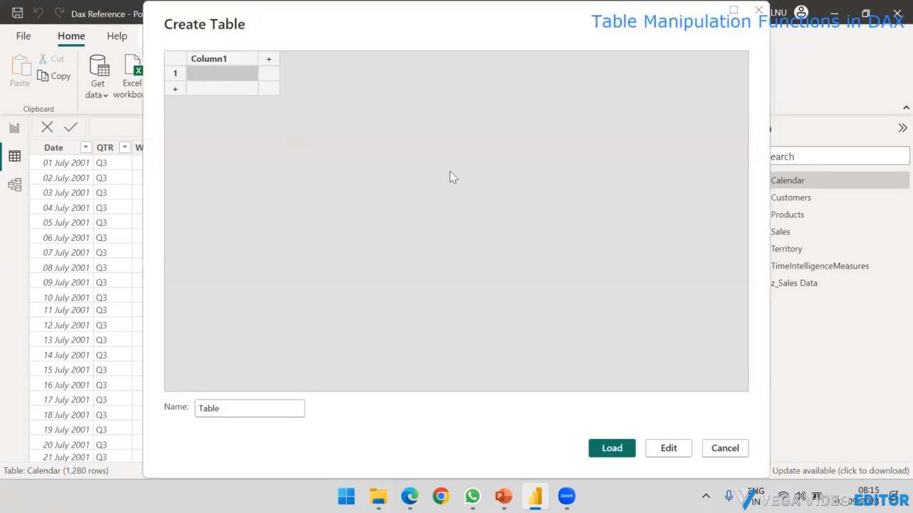
left_click(724, 450)
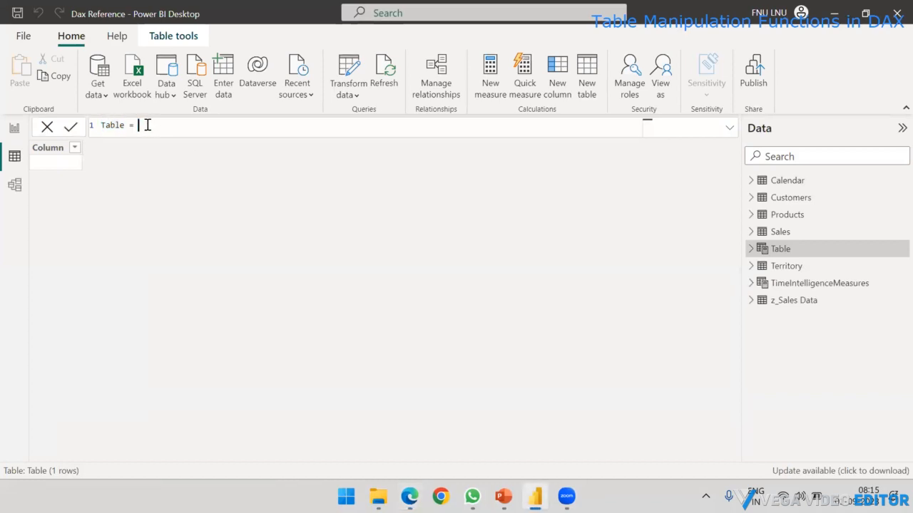
Step: Enter a DATATABLE formula with "Roll No" as its first column name
type("DATA")
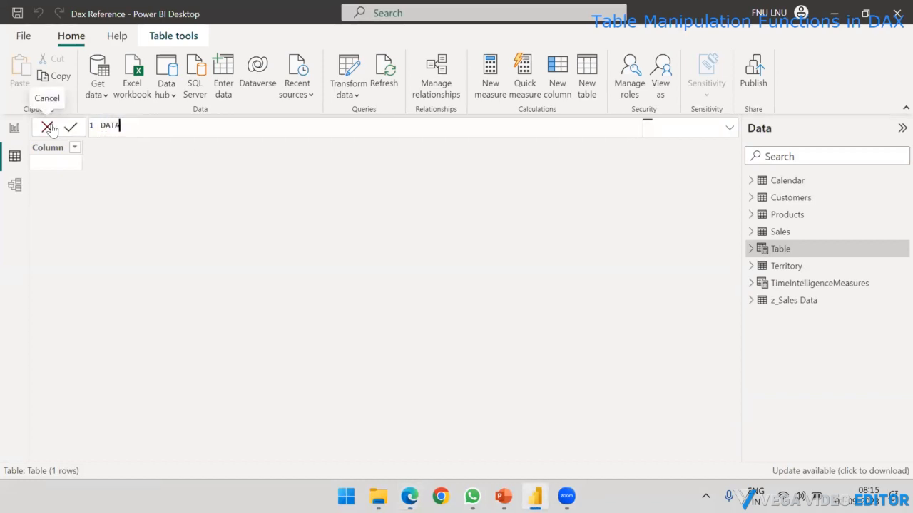
type("TABLE = DATATABLE(")
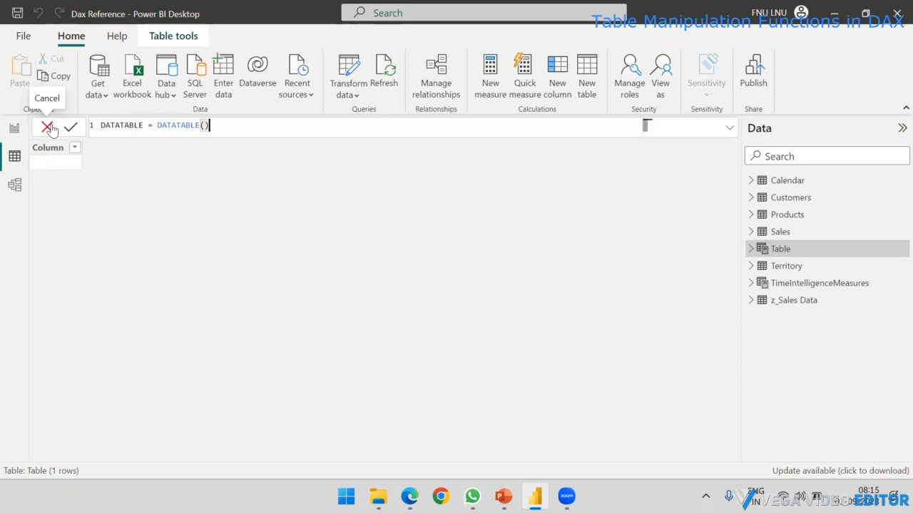
type(")")
key("Return")
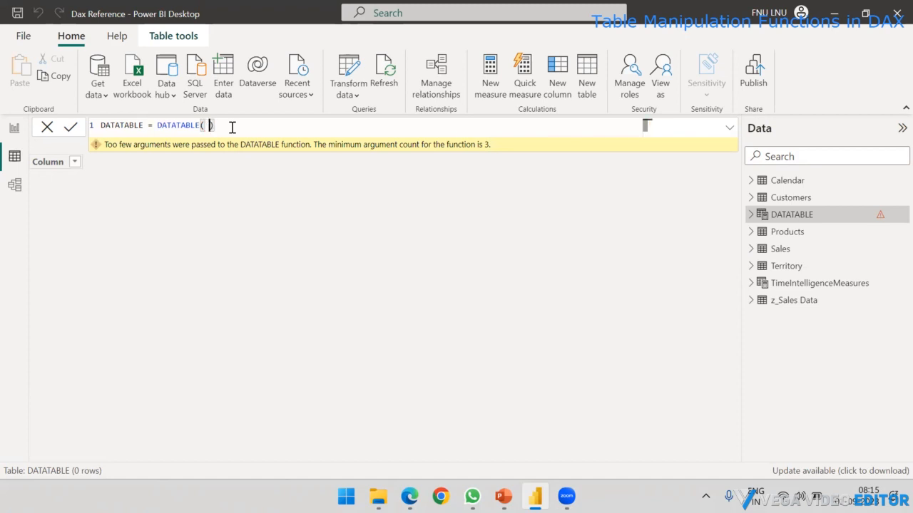
key("BackSpace")
type("(")
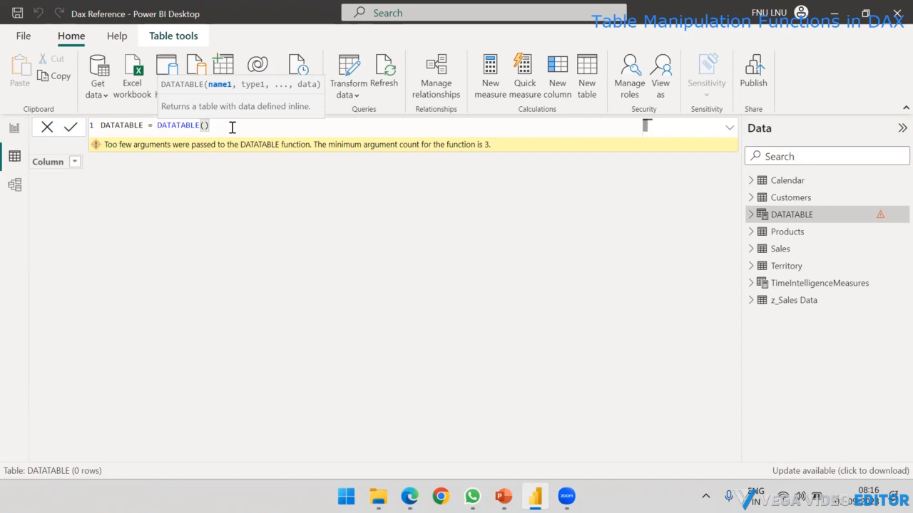
type("\"")
type("\"")
type("Roll")
type(" No")
Step: Rename the table to Student and add a comma after the Roll No argument
double_click(144, 124)
type("Studne")
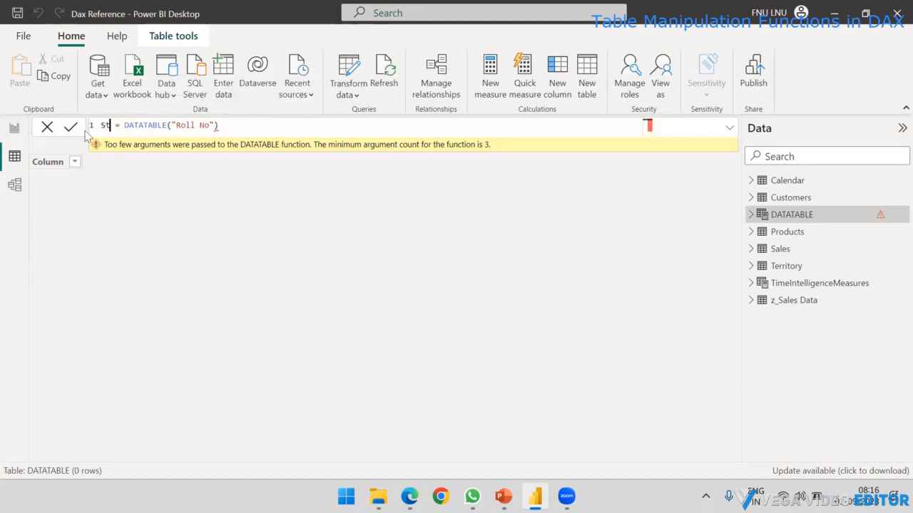
key("BackSpace")
key("BackSpace")
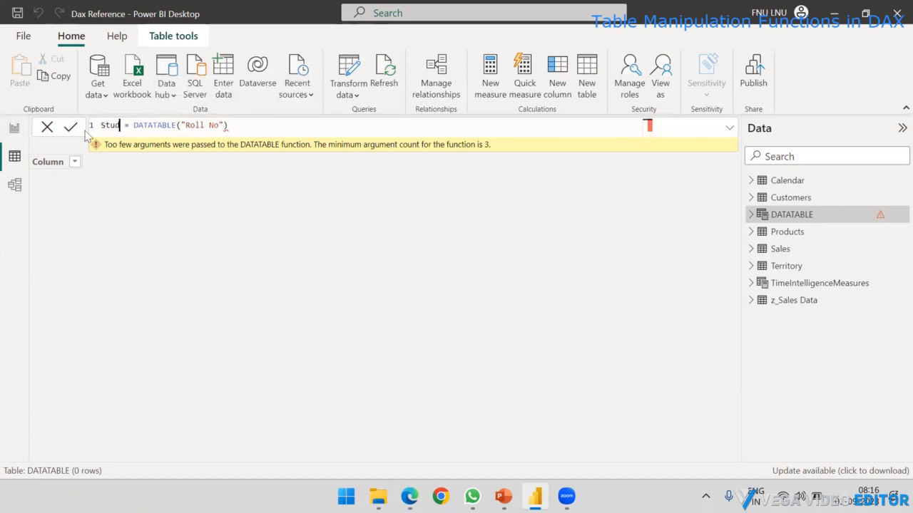
type("ent")
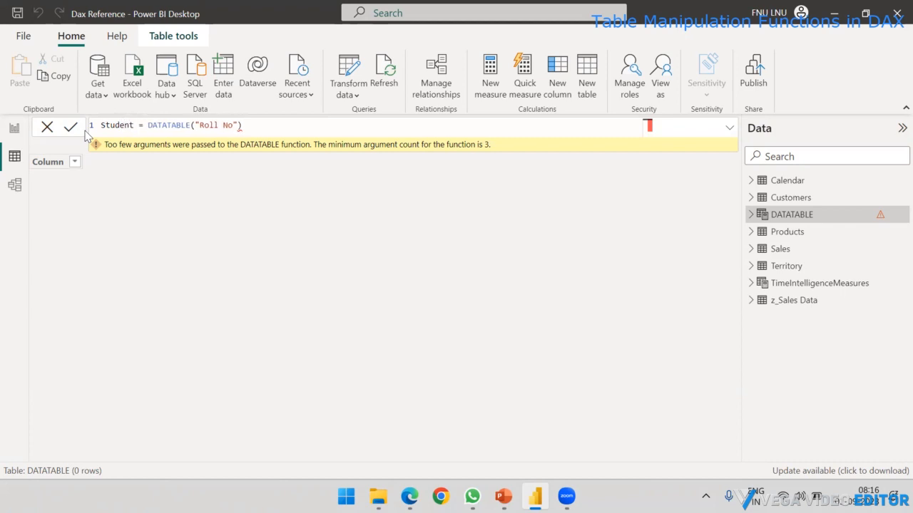
left_click(242, 126)
type(",")
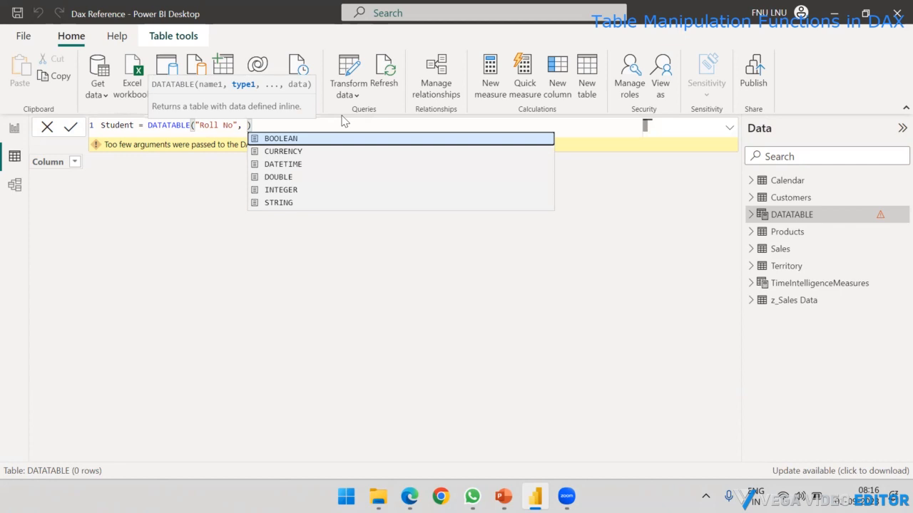
Step: Give Roll No a STRING type and add a "Name" STRING column
key("Down")
key("Down")
key("Down")
key("Down")
key("Down")
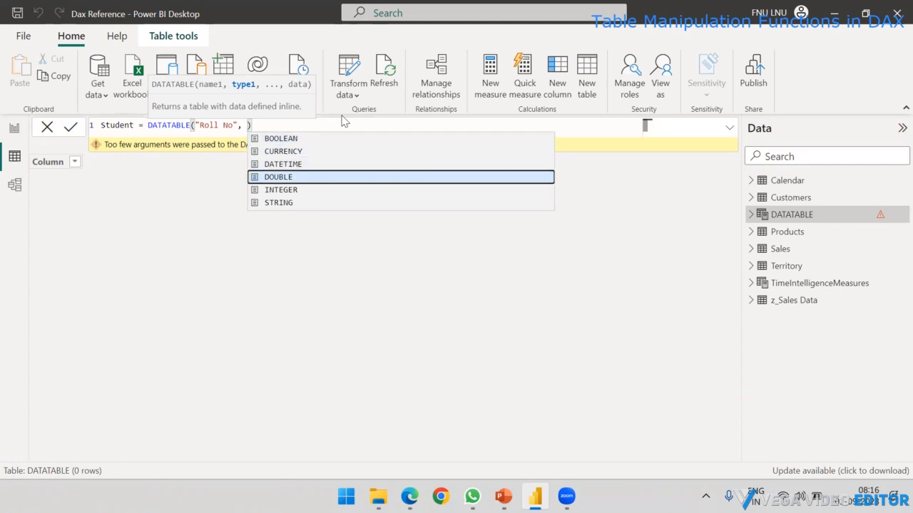
key("Tab")
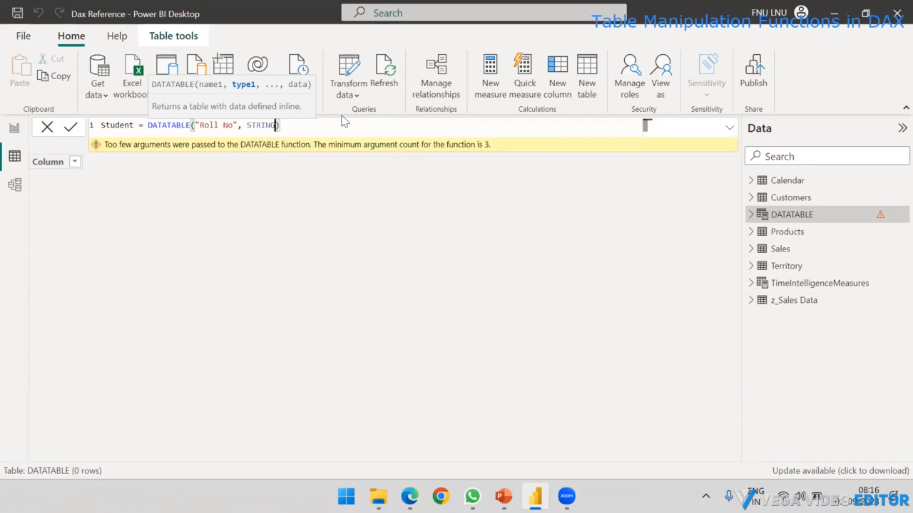
type(",")
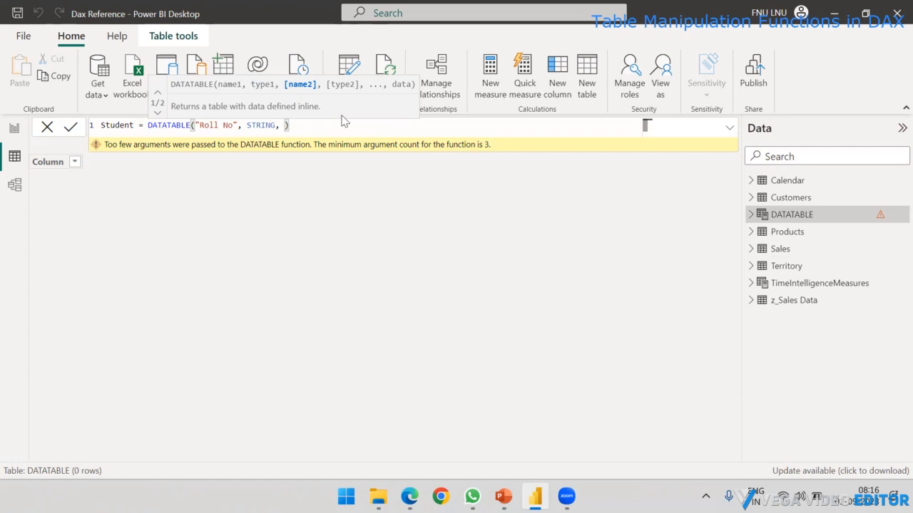
type("\"Name")
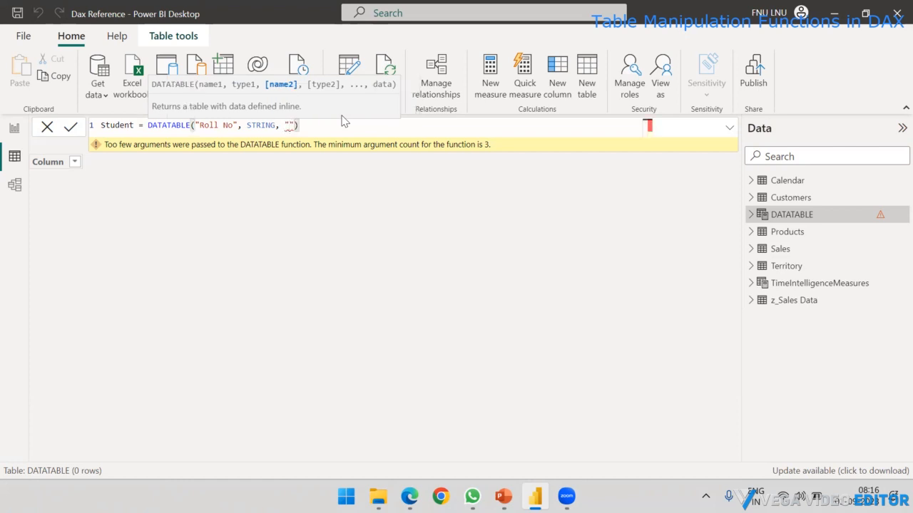
type("\", ")
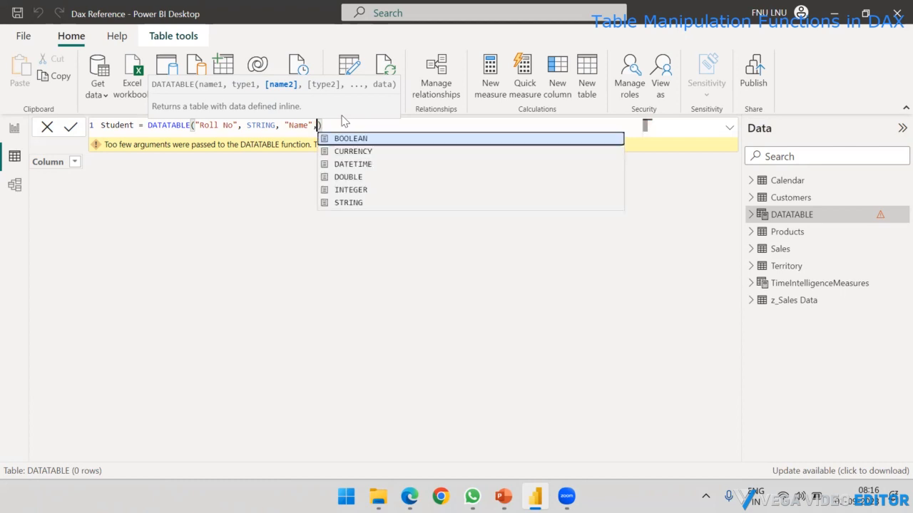
type("STRING")
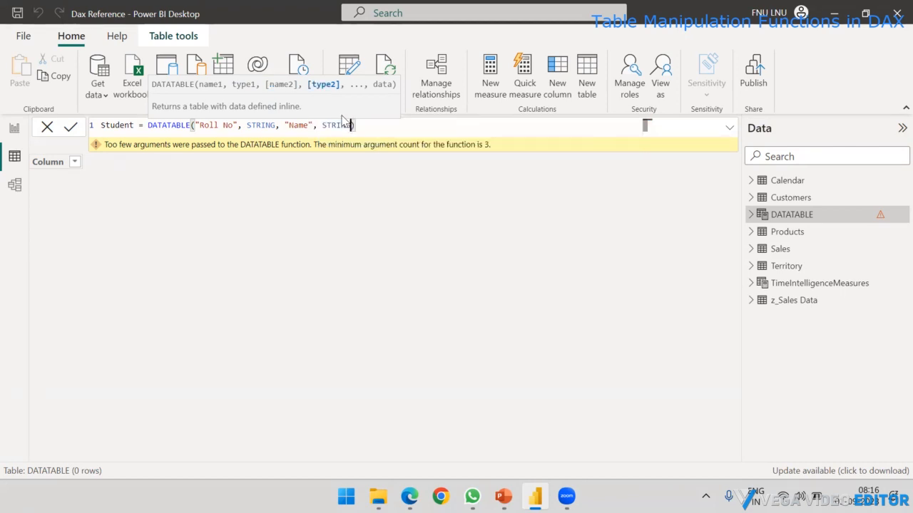
type(",")
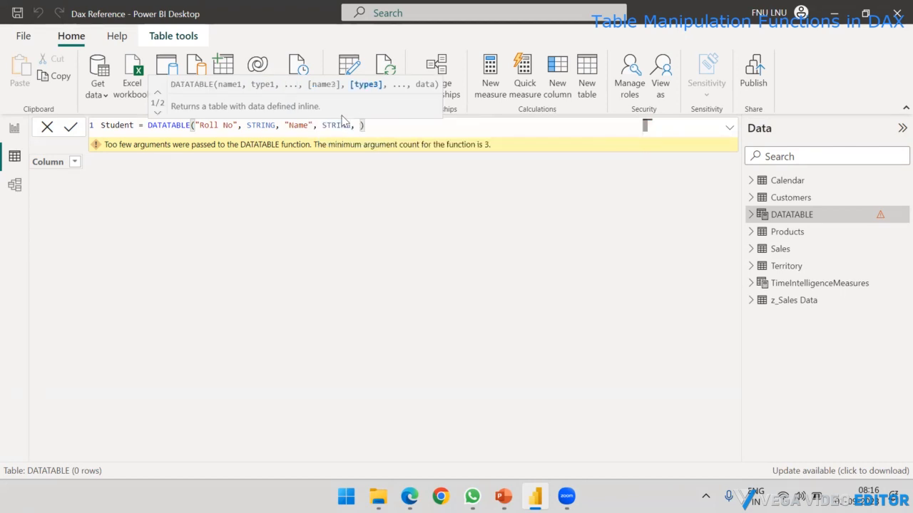
key("BackSpace")
key("BackSpace")
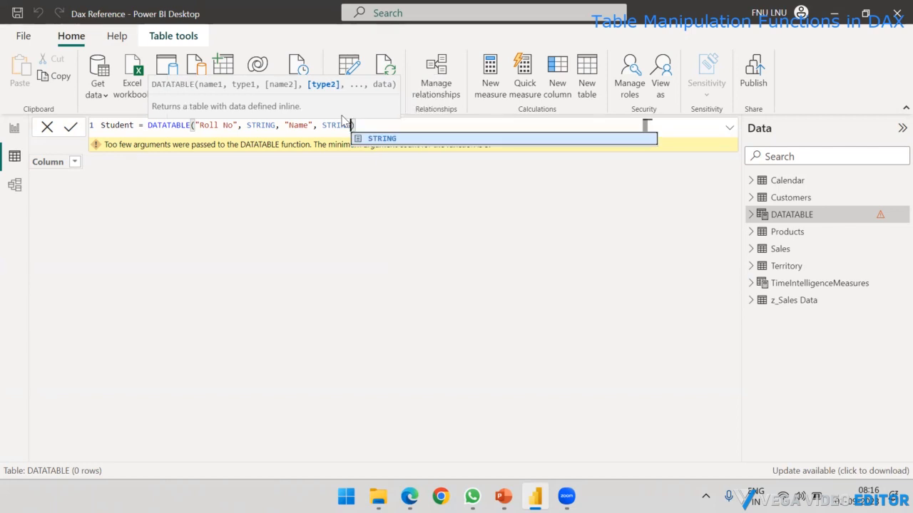
type(",")
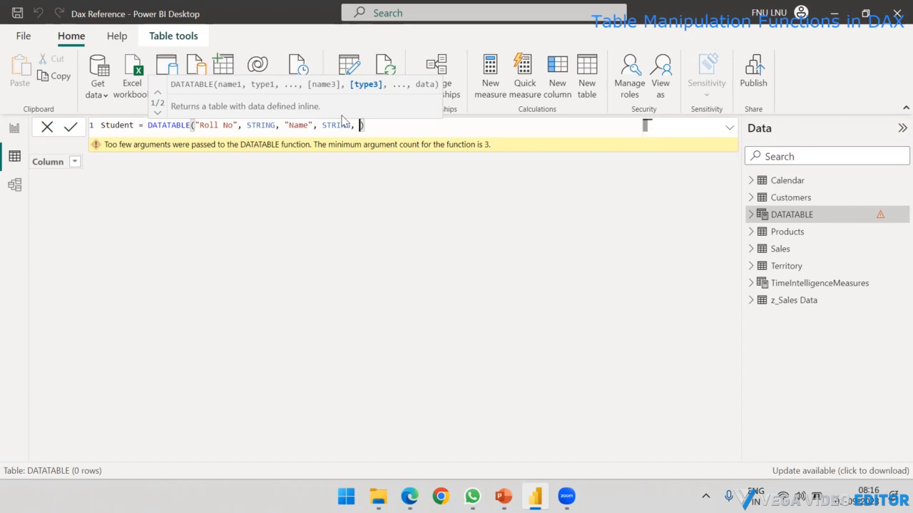
Step: Add data rows {101, "A"} and {102, "B"}, then clear Roll No's STRING type
type("{{}}")
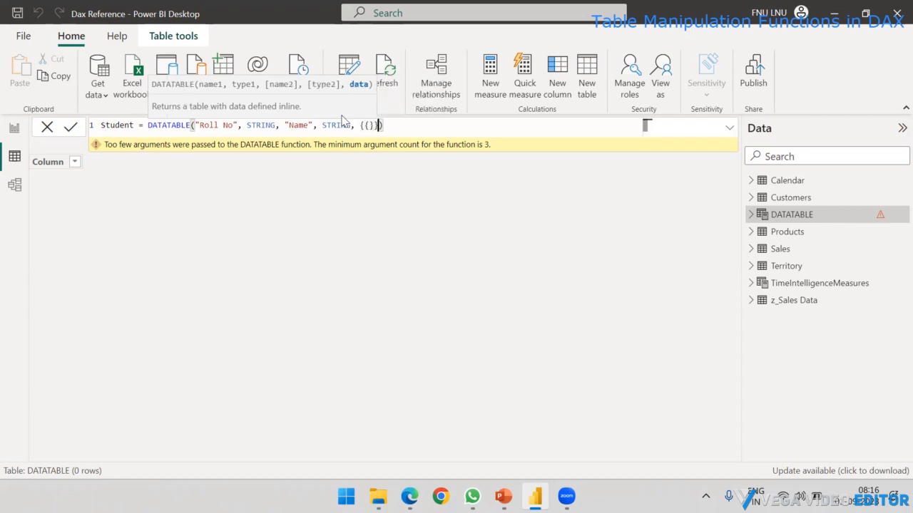
key("Left")
type(",{")
key("Left")
key("Left")
key("Left")
type("101, \"A\"")
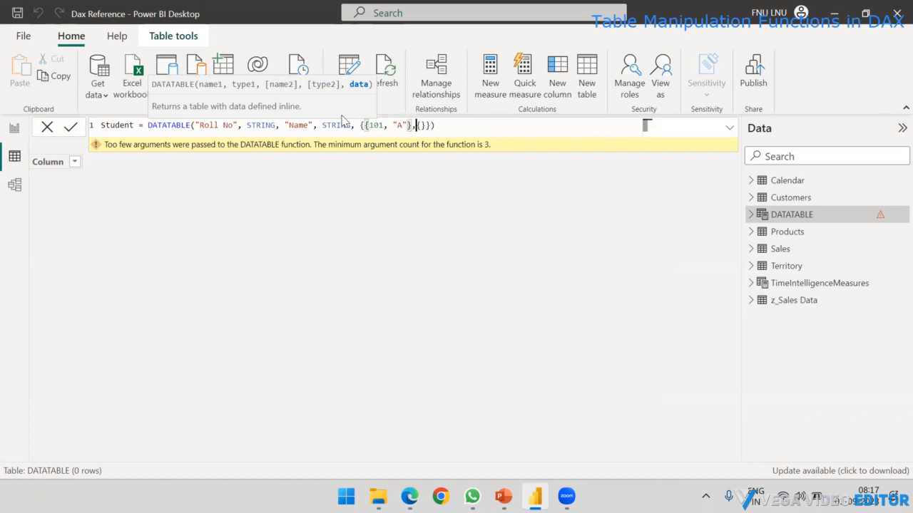
key("Right")
key("Right")
type("102,\"B")
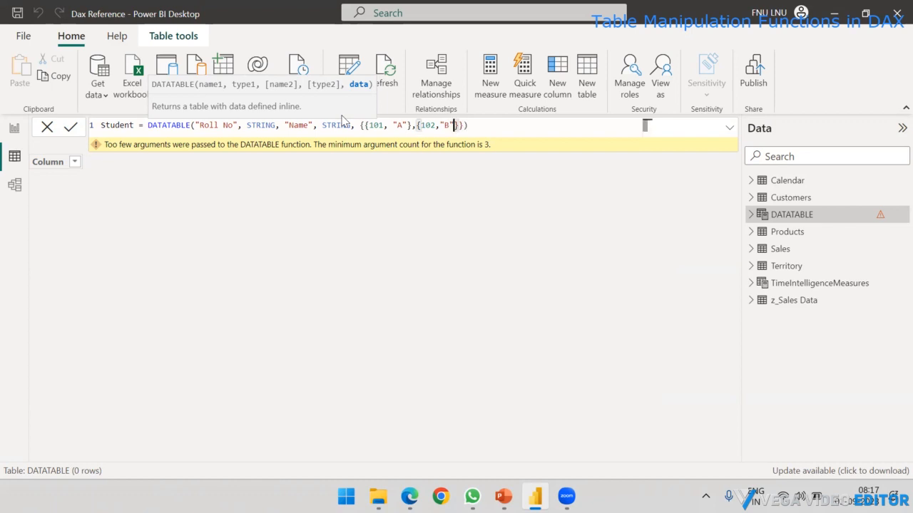
double_click(266, 126)
key("BackSpace")
key("Down")
key("Down")
key("Down")
key("Down")
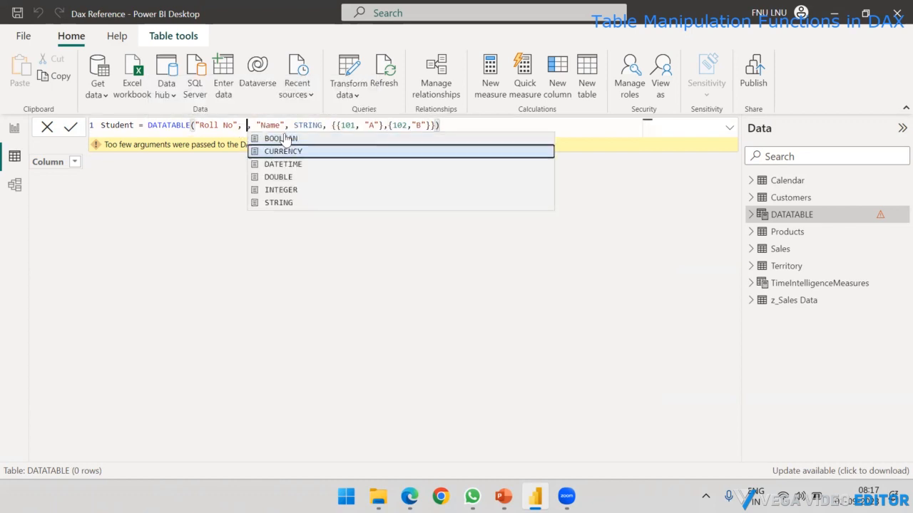
Step: Set Roll No to INTEGER, append a {103, "C"} row, and commit the Student table
key("Tab")
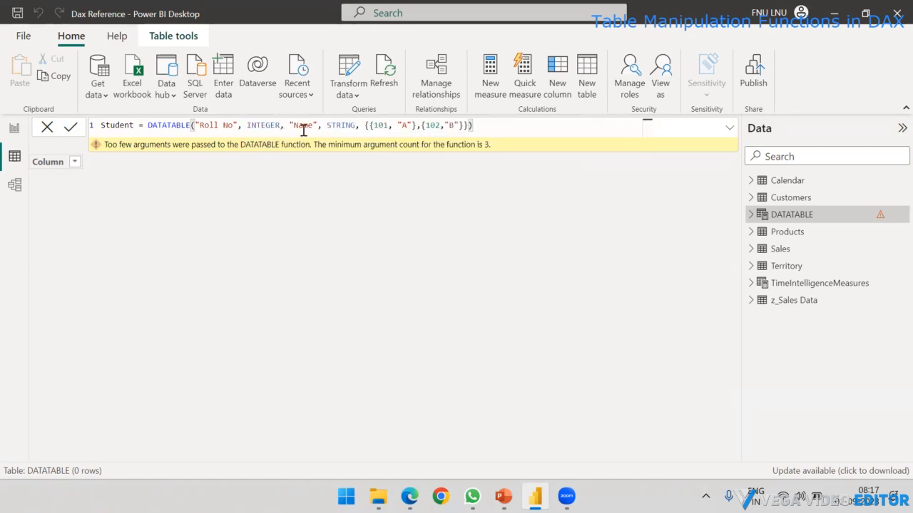
left_click(507, 127)
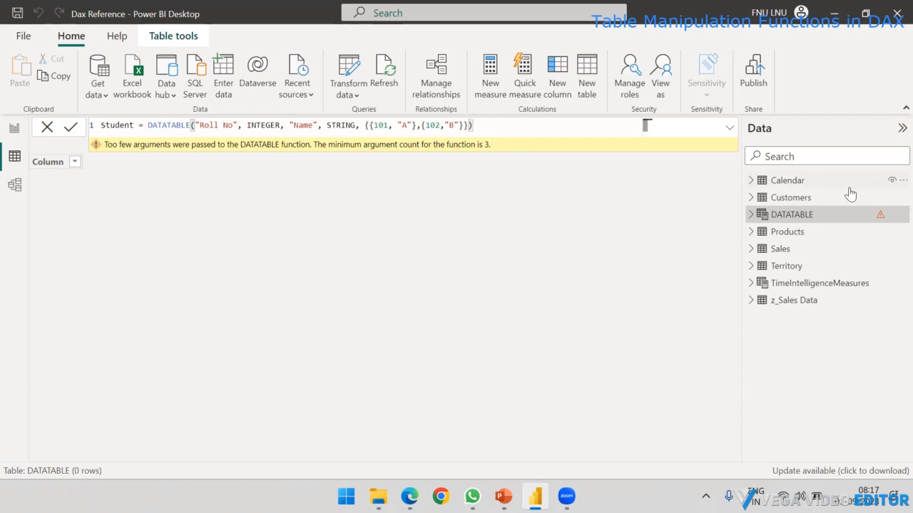
left_click_drag(366, 126, 427, 125)
left_click(464, 127)
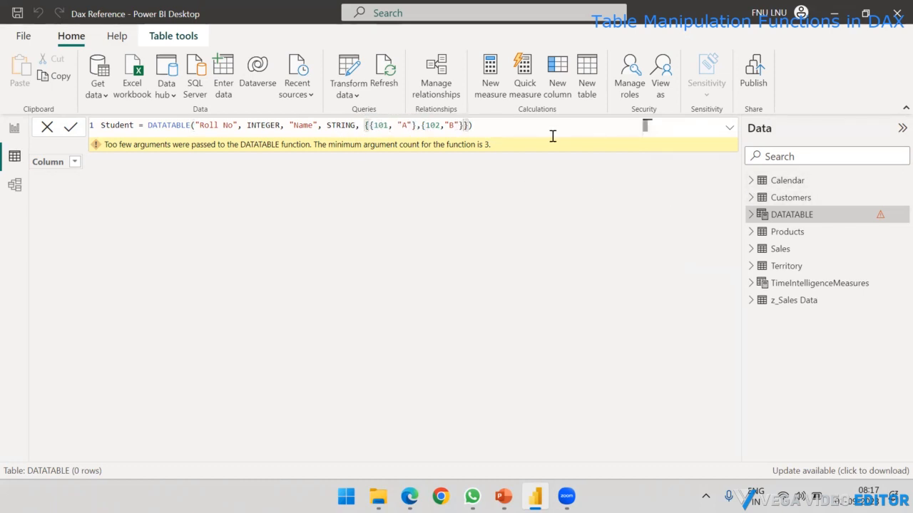
type(",{}")
key("Left")
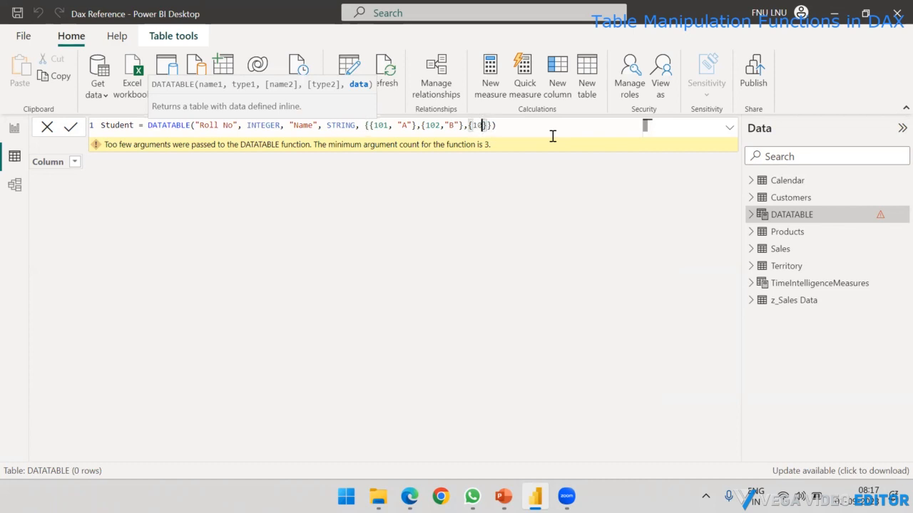
type("103,")
type("\"C\"}})")
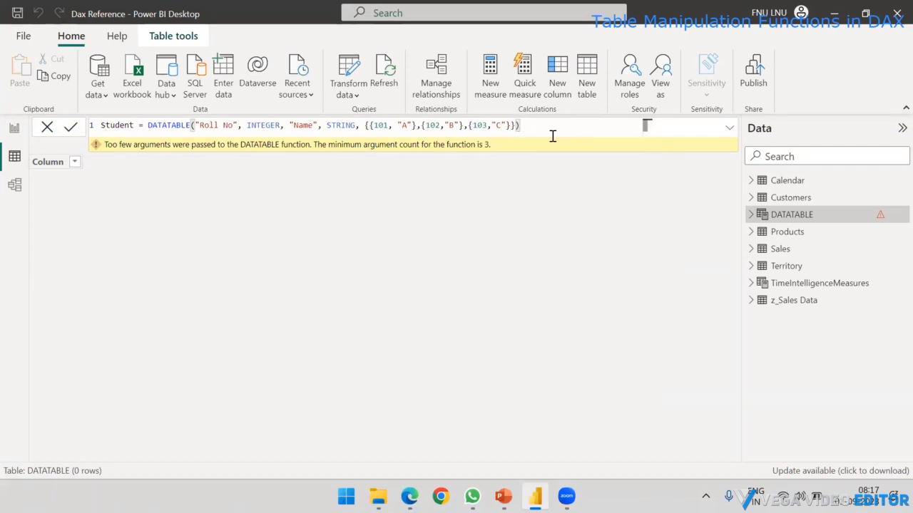
key("Return")
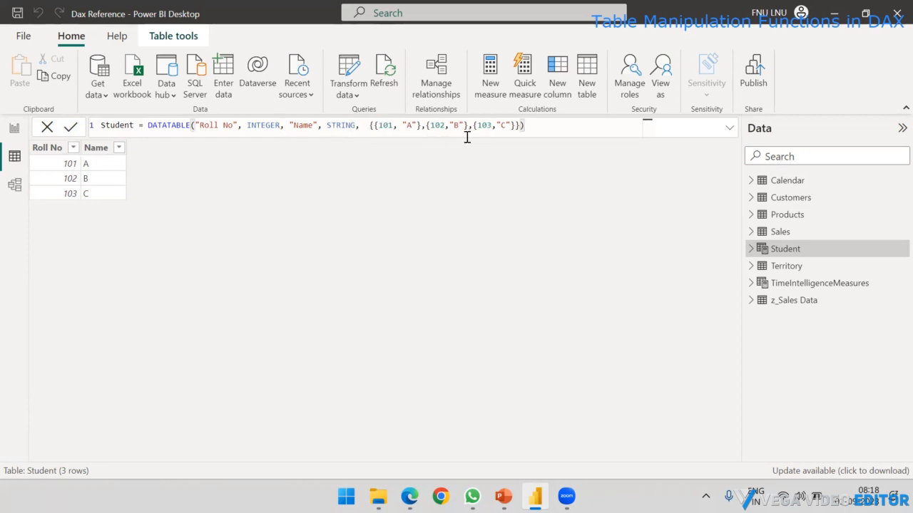
Step: Add an "Email" column of type STRING to the DATATABLE column list
type("Email")
key("BackSpace")
key("BackSpace")
key("BackSpace")
key("BackSpace")
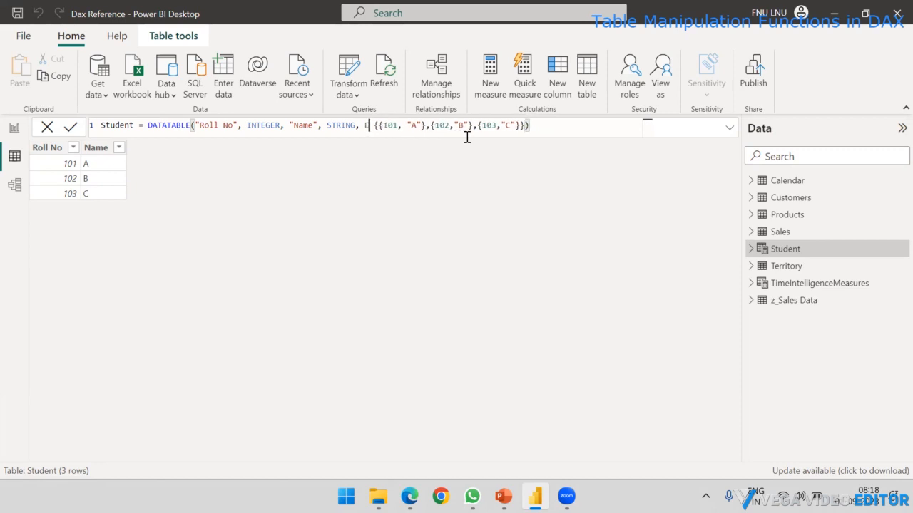
key("BackSpace")
type("\"E")
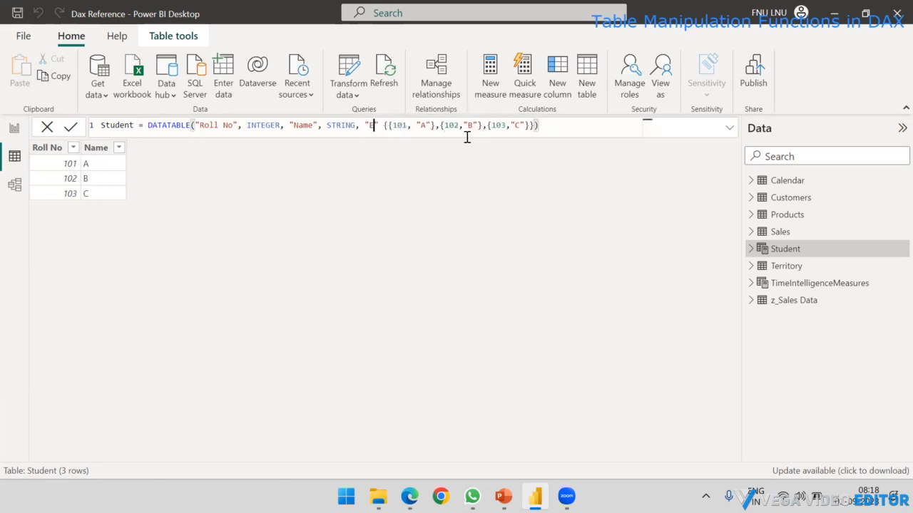
type("mail\",")
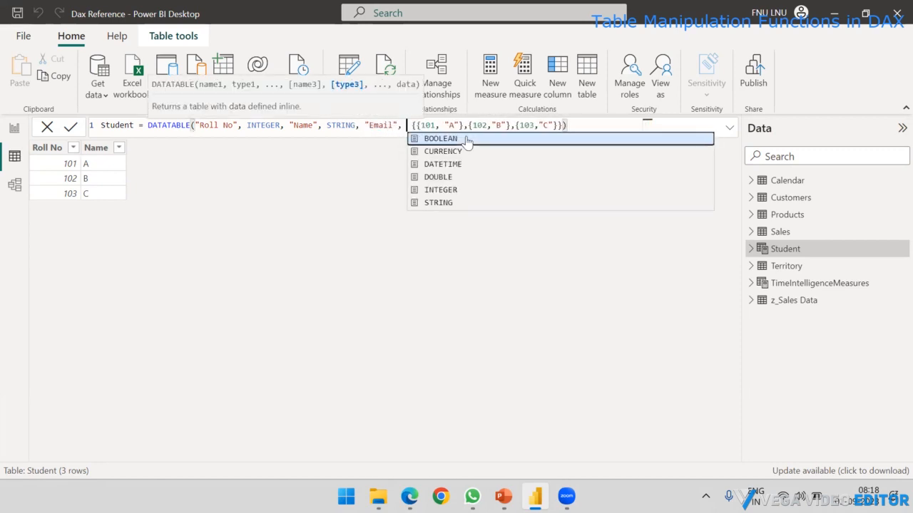
key("Down")
key("Down")
key("Down")
key("Down")
key("Down")
key("Tab")
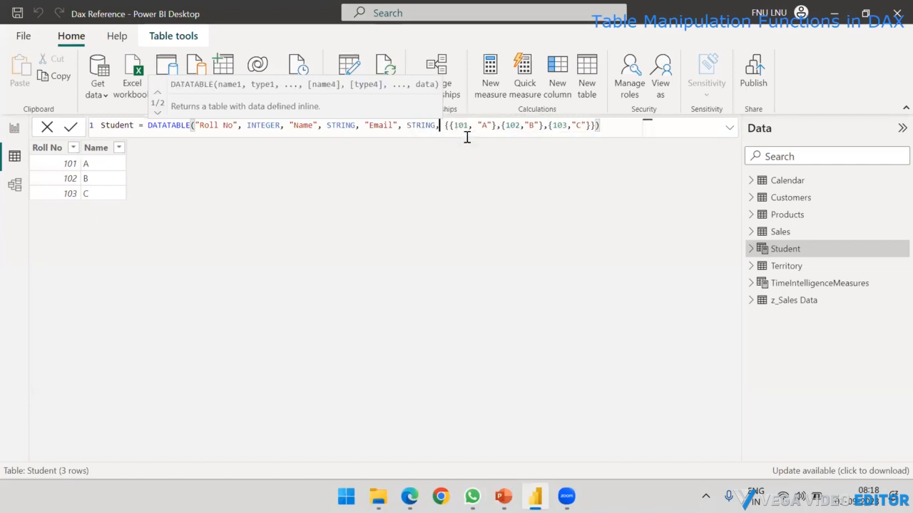
type(",")
Step: Enter student A's e-mail in row 101 and paste it into row 102
left_click(467, 137)
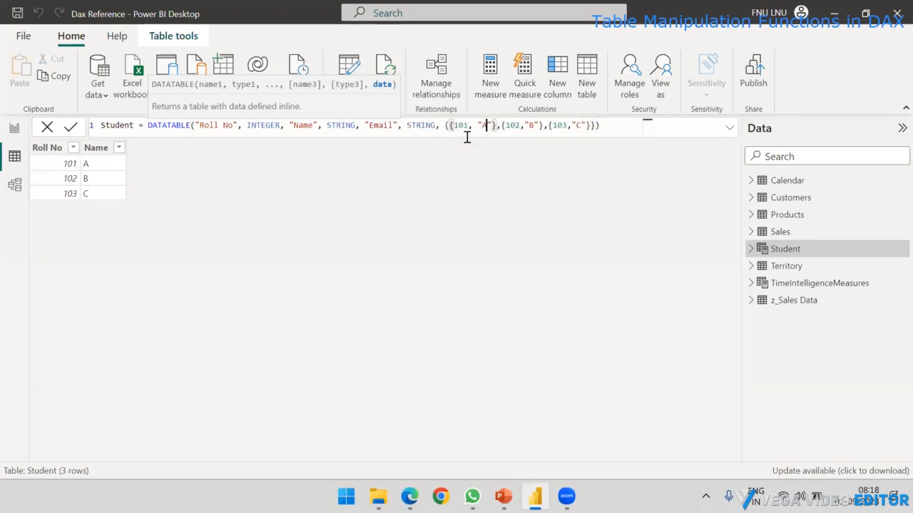
type(",\"\"")
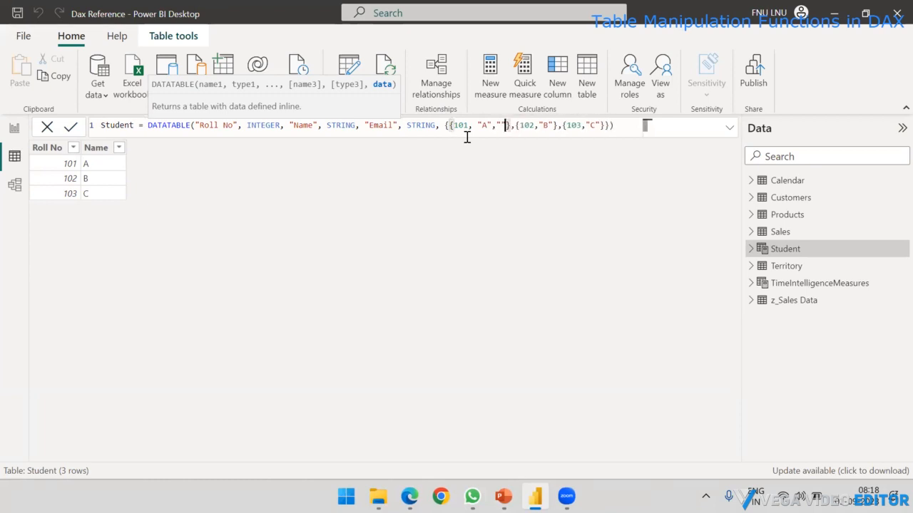
key("Left")
type("A")
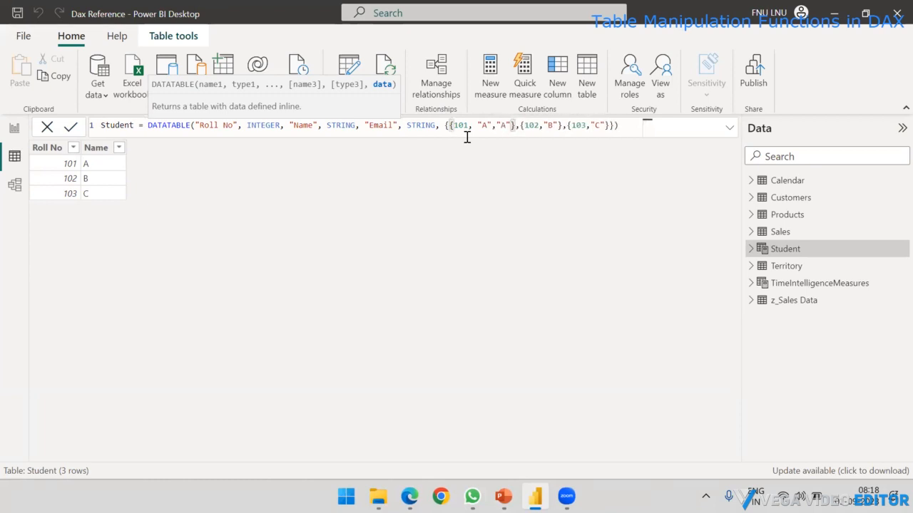
type("@g")
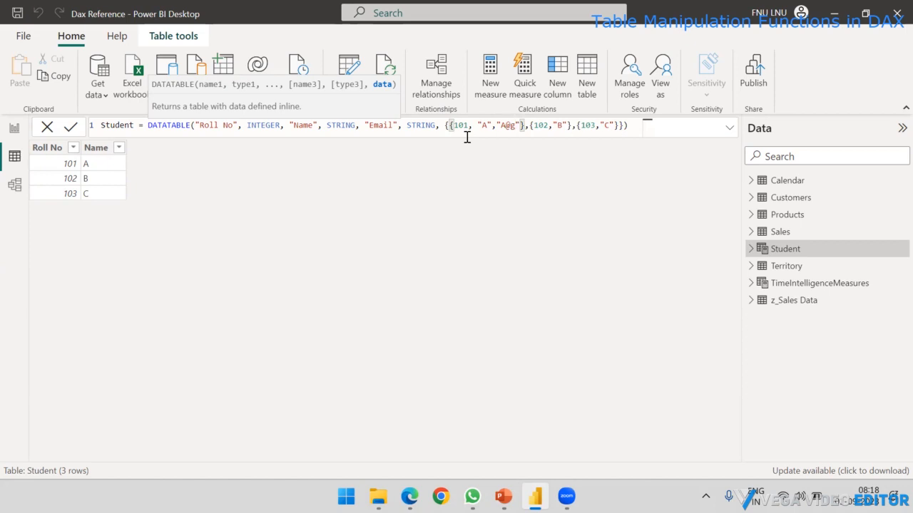
type("mail.com")
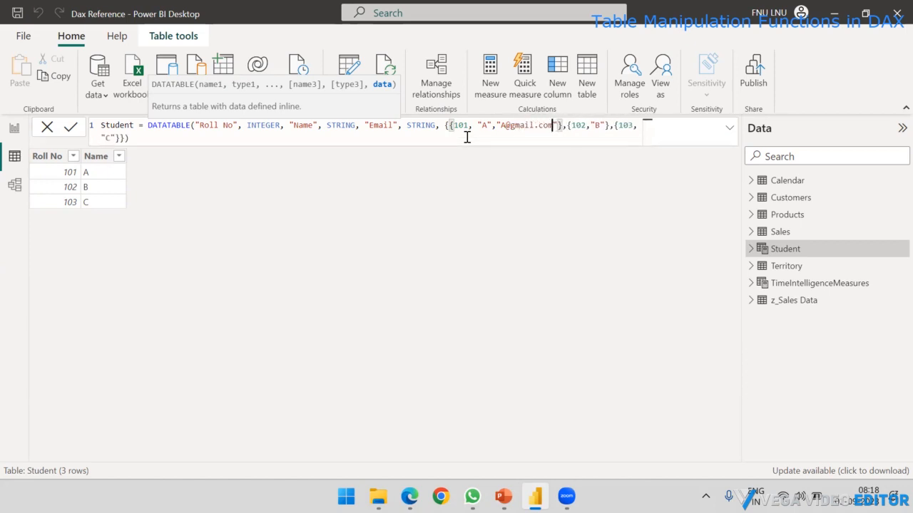
key("shift+Left")
key("shift+Left")
key("shift+Left")
key("shift+Left")
key("shift+Left")
key("shift+Left")
key("shift+Left")
key("shift+Left")
key("shift+Left")
key("shift+Left")
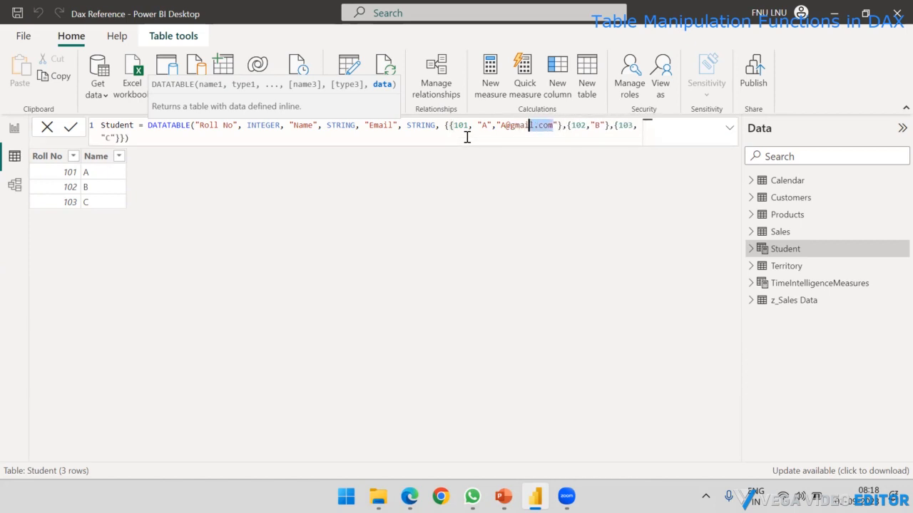
key("shift+Left")
key("ctrl+c")
key("Right")
key("Right")
key("Right")
key("Right")
key("Right")
key("Right")
key("Right")
key("Right")
key("Right")
key("Right")
key("Right")
key("Right")
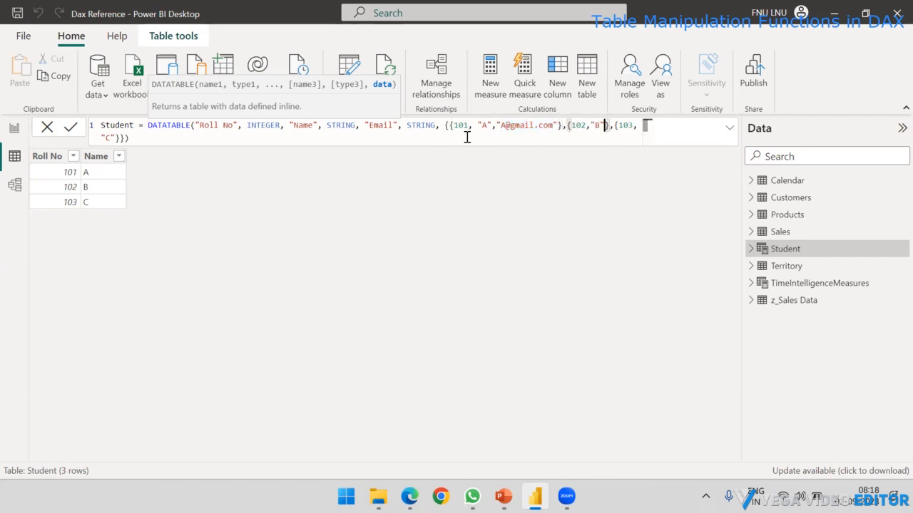
type(",\"")
key("ctrl+v")
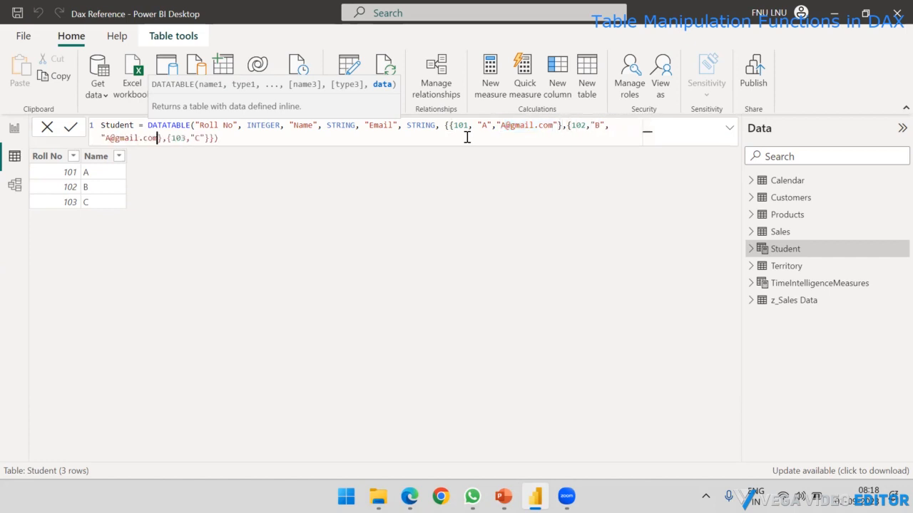
type("\"")
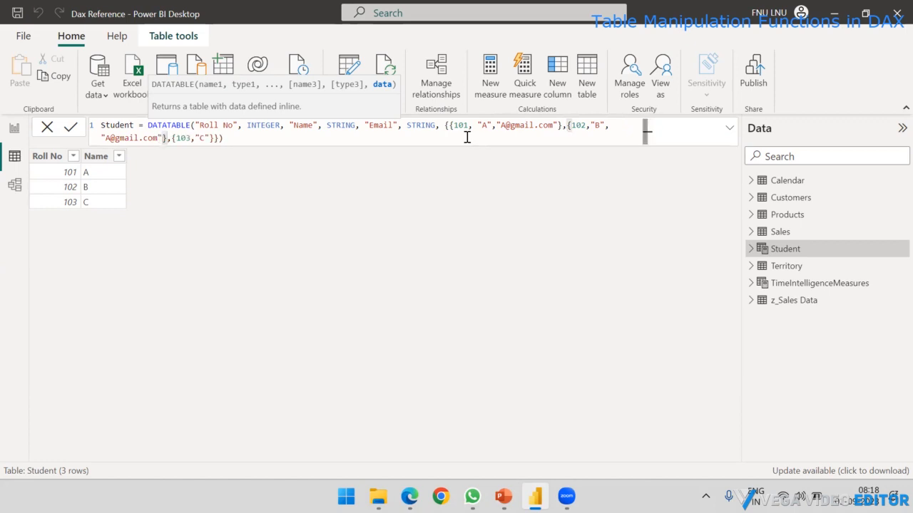
Step: Change the pasted e-mails to students B and C, and commit the formula
key("Left")
key("Left")
key("Left")
key("Left")
key("Left")
key("Left")
key("Left")
key("Left")
key("Left")
key("Left")
key("Left")
key("BackSpace")
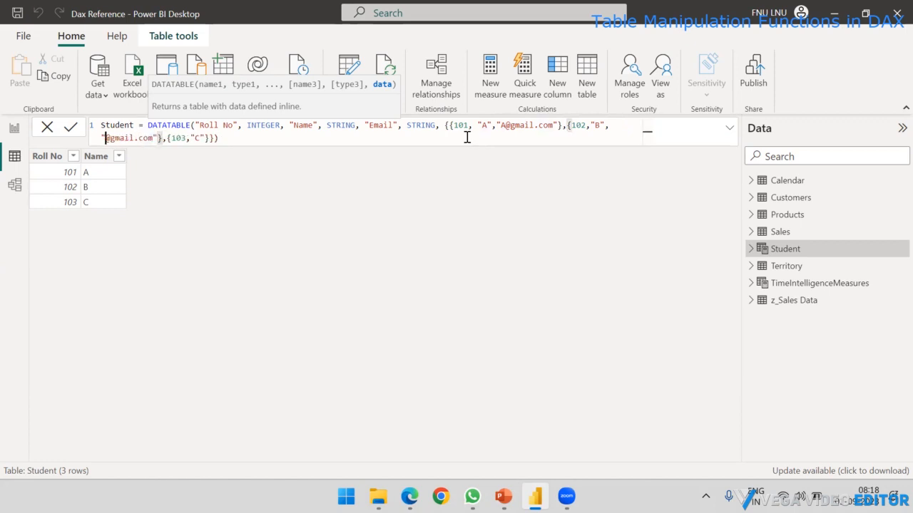
type("B")
key("Right")
key("Right")
key("Right")
key("Right")
key("Right")
key("Right")
key("Right")
key("Right")
key("Right")
key("Right")
key("Right")
key("Right")
key("Right")
key("Right")
key("Right")
key("Right")
key("Right")
key("Right")
key("Right")
key("Right")
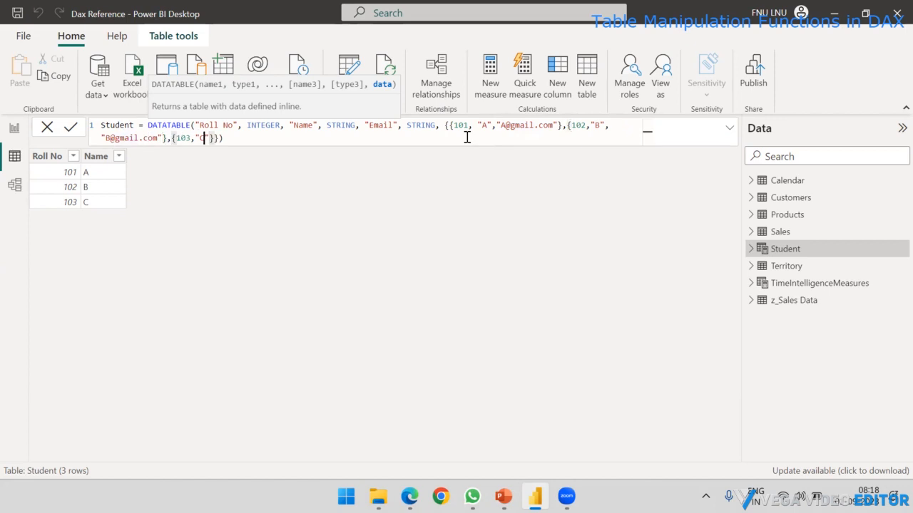
type(",\"")
key("ctrl+v")
key("Left")
key("Left")
key("Left")
key("Left")
key("Left")
key("Left")
key("Left")
key("Left")
key("Left")
key("Left")
key("Left")
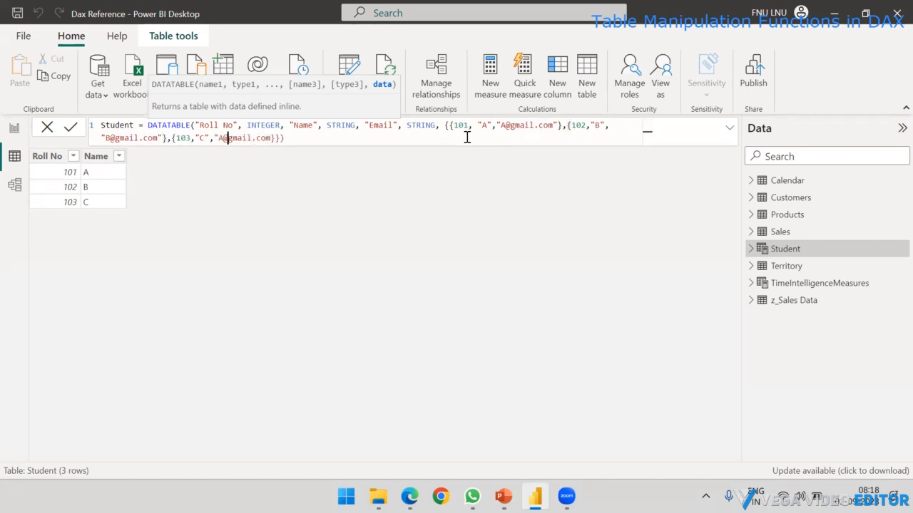
key("Delete")
type("C")
key("Right")
key("Right")
key("Right")
key("Right")
key("Right")
key("Right")
key("Right")
type("\"")
key("Right")
key("Right")
key("Right")
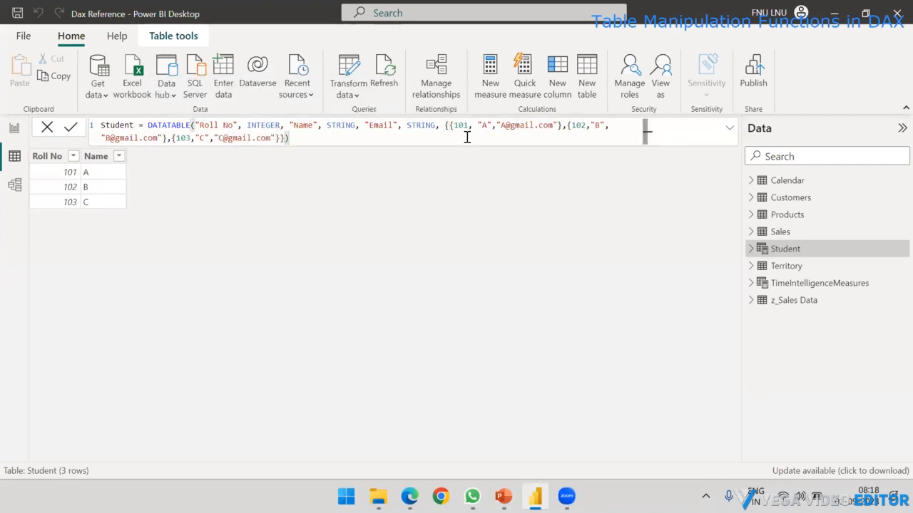
key("Return")
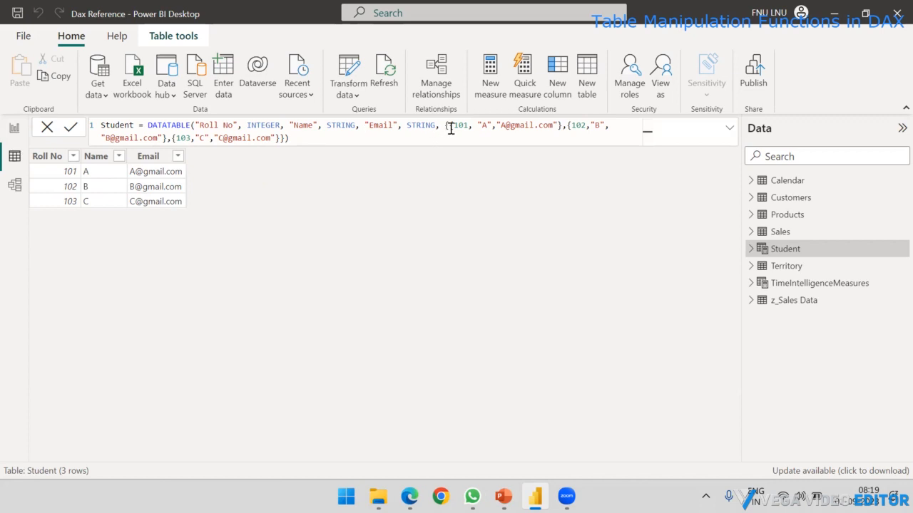
Step: Inspect the matching braces of the data rows, then bring up the PowerPoint slides
left_click_drag(445, 126, 453, 126)
left_click(449, 126)
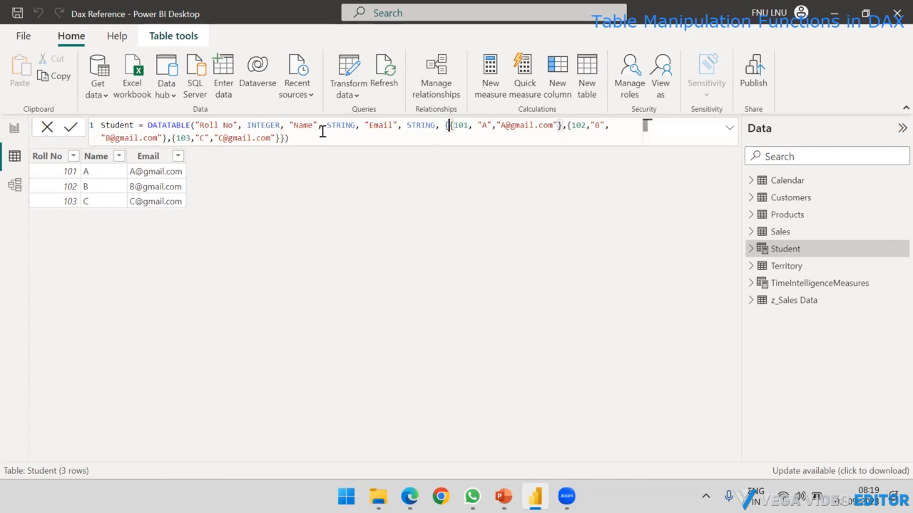
left_click(284, 138, "shift")
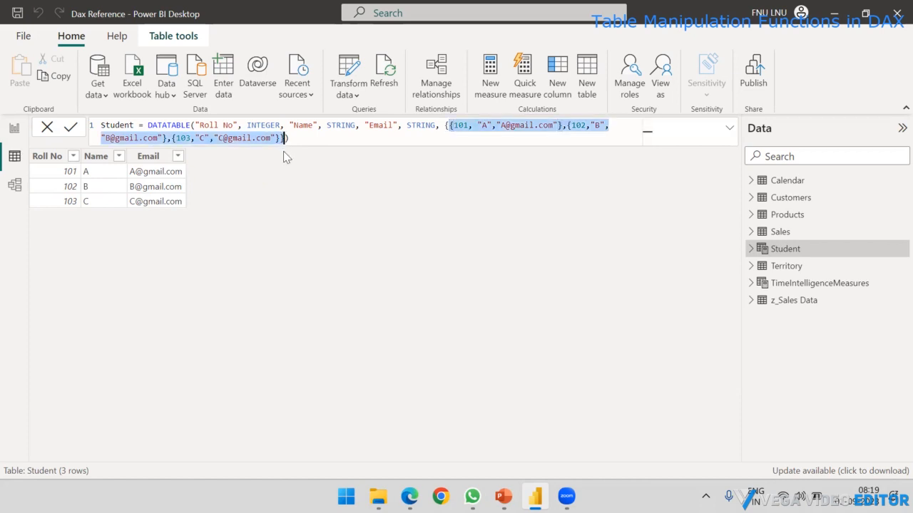
left_click(453, 127)
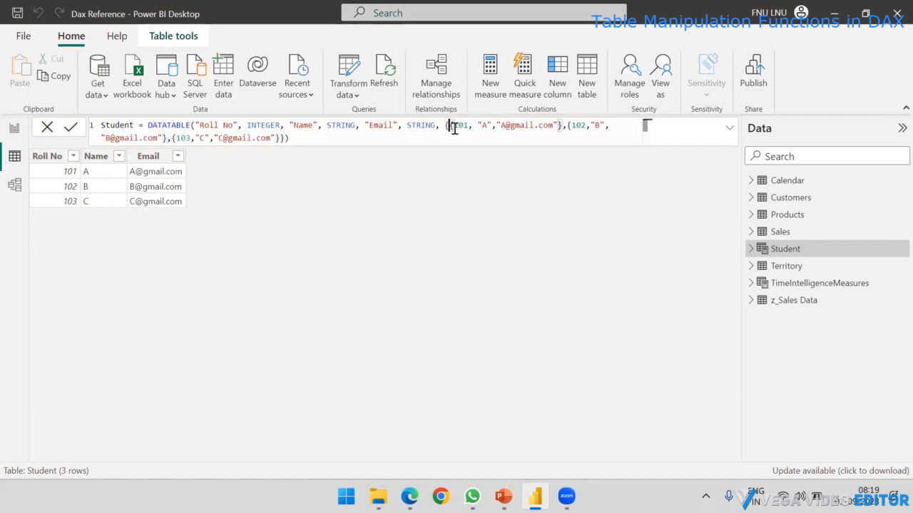
double_click(559, 126)
left_click(441, 127)
left_click(286, 138, "shift")
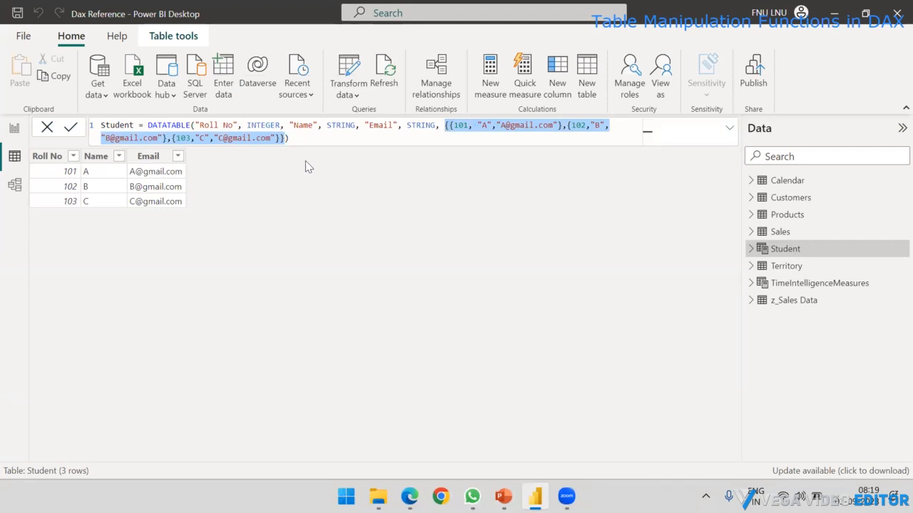
left_click(305, 143)
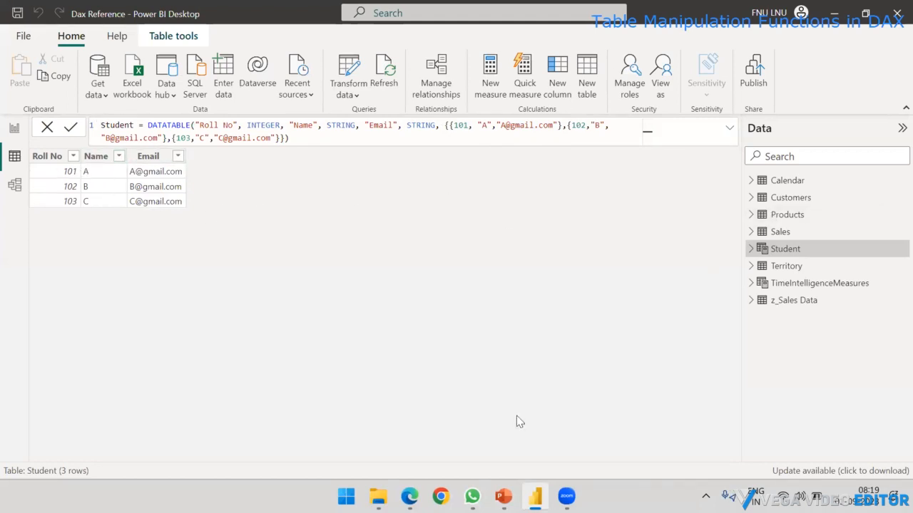
left_click(504, 497)
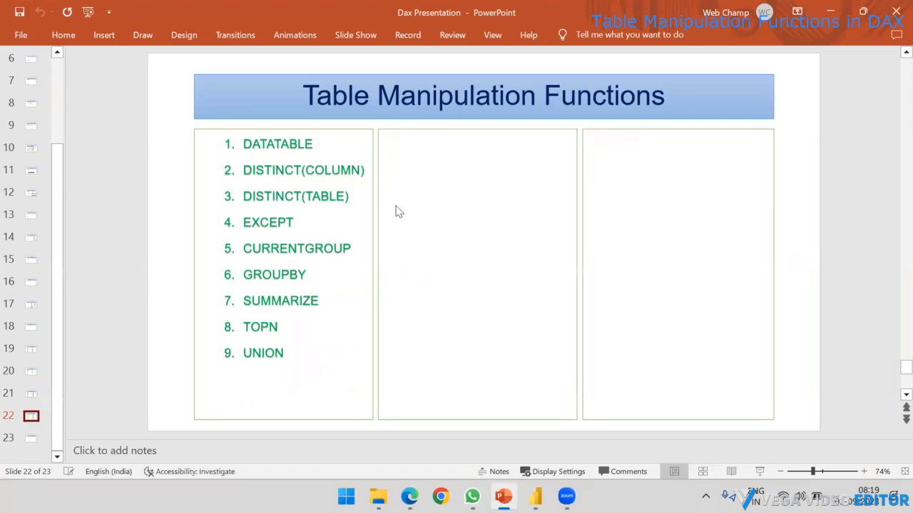
Step: Switch from PowerPoint back to Power BI Desktop
key("alt+Tab")
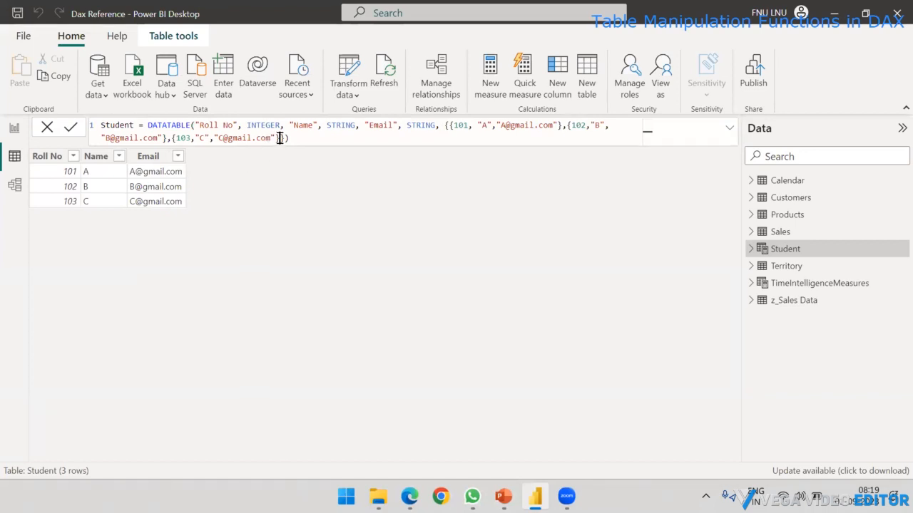
Step: Paste two extra copies of the 103 C row at the end of the Student data
left_click_drag(280, 138, 171, 139)
key("ctrl+c")
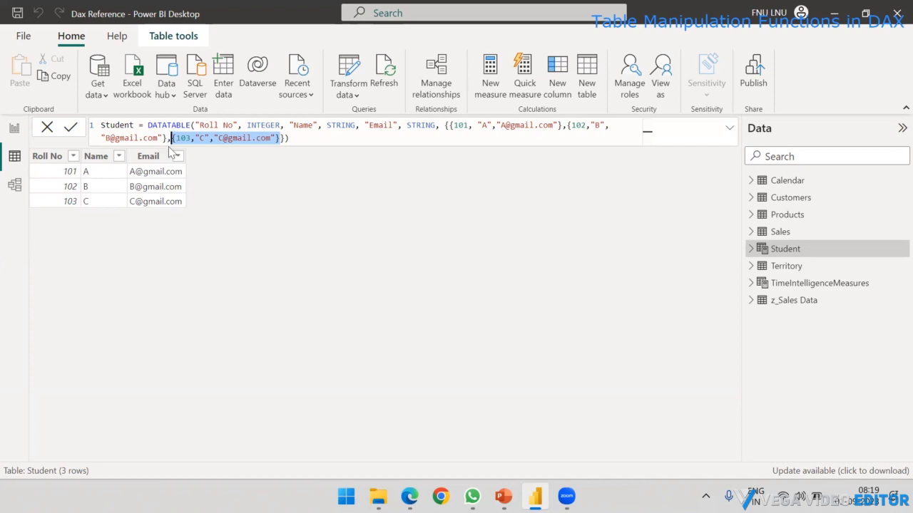
left_click(279, 140)
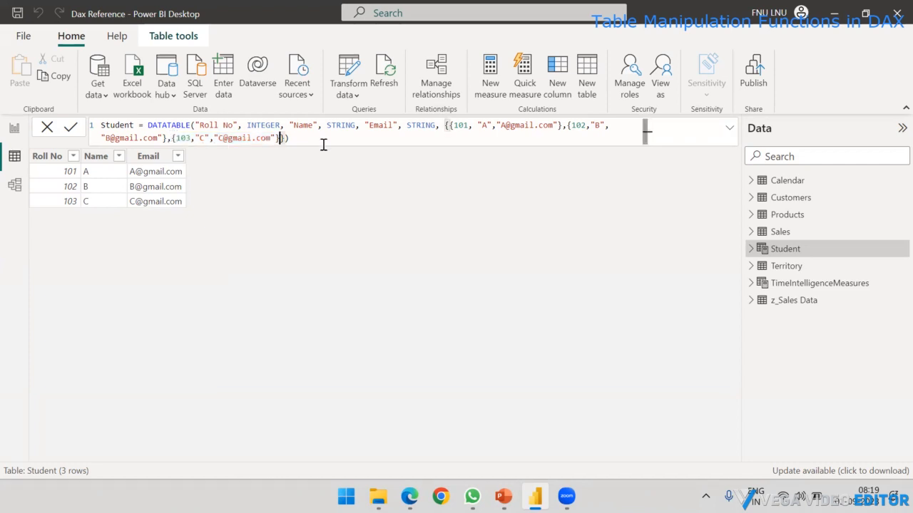
type(",")
key("ctrl+v")
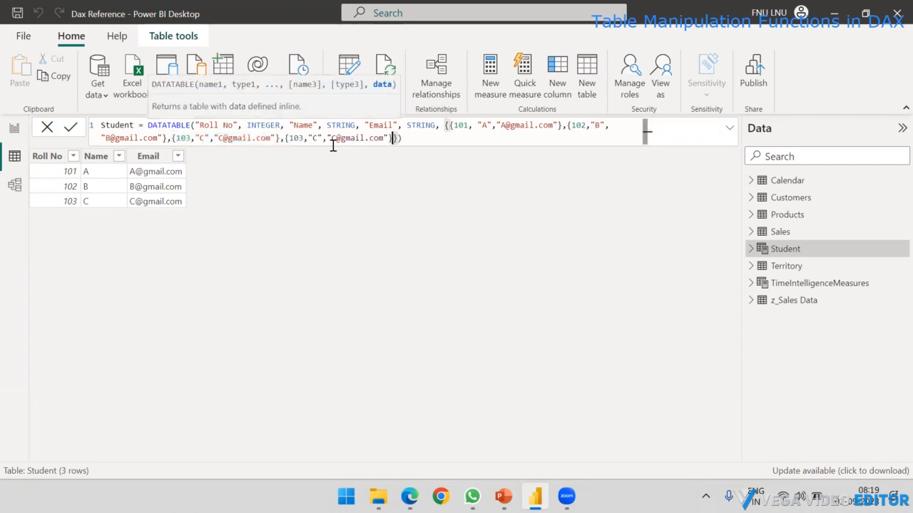
type(",")
key("ctrl+v")
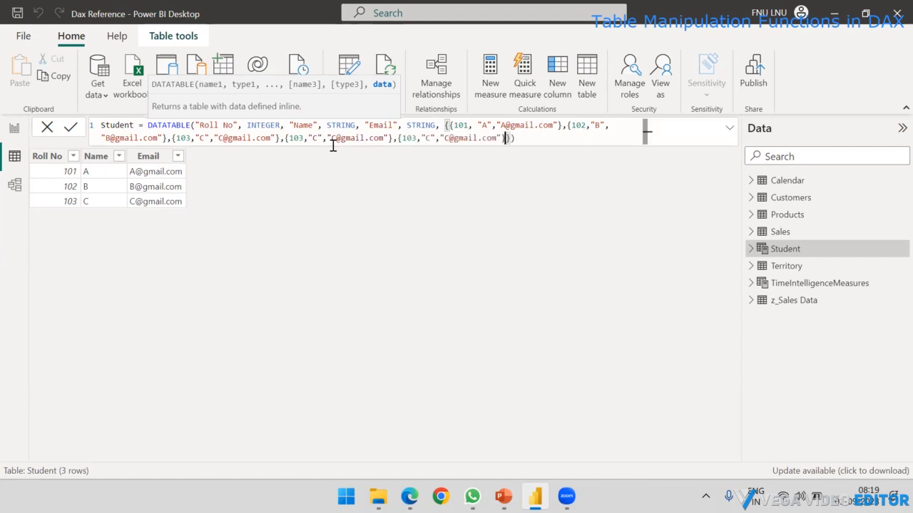
left_click(518, 139)
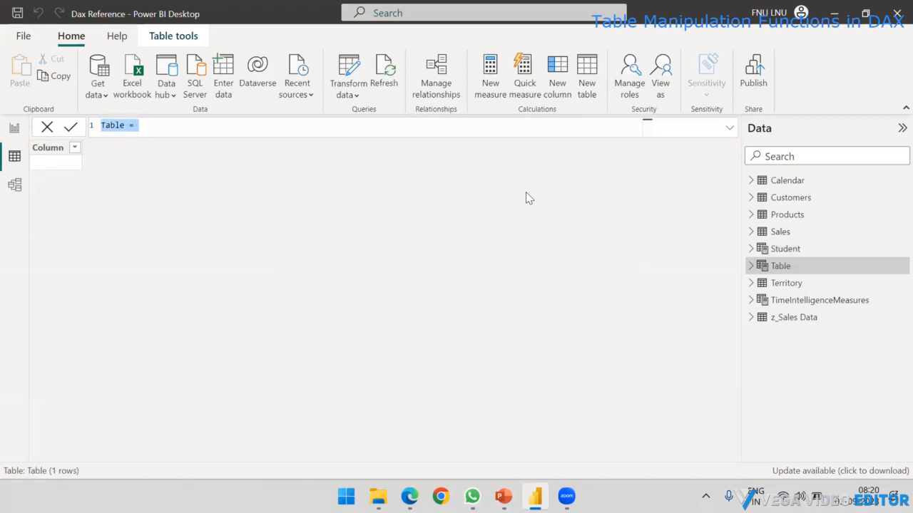
Step: Create a Roll_No table with the formula DISTINCT(Student[Roll No])
type("Rol")
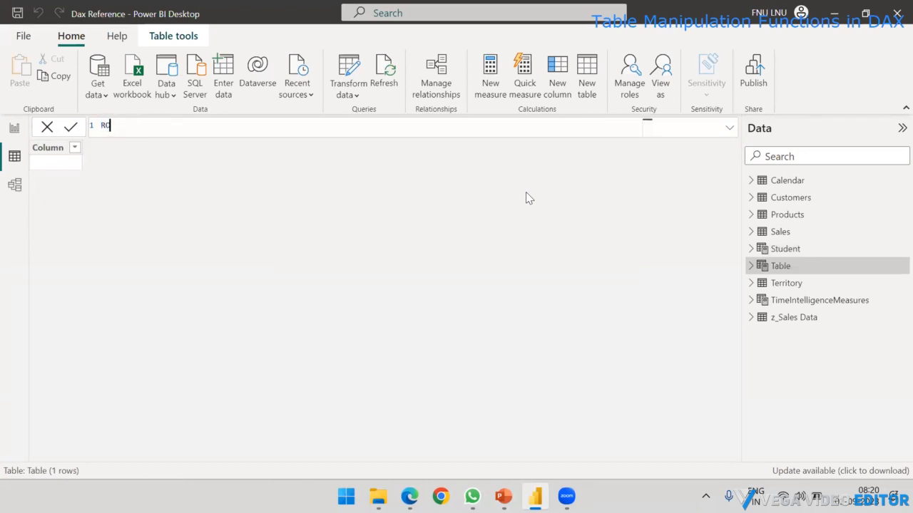
key("BackSpace")
key("BackSpace")
key("BackSpace")
type("Roll_No = ")
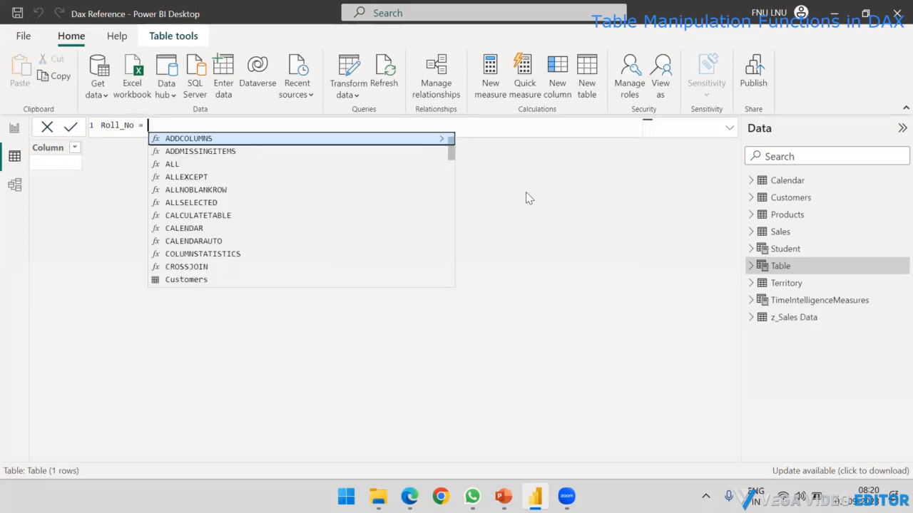
type("dis")
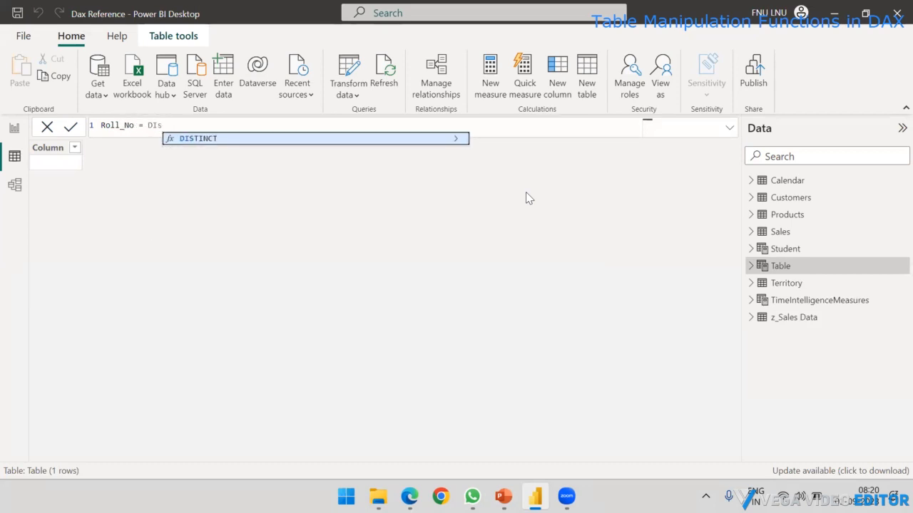
key("Tab")
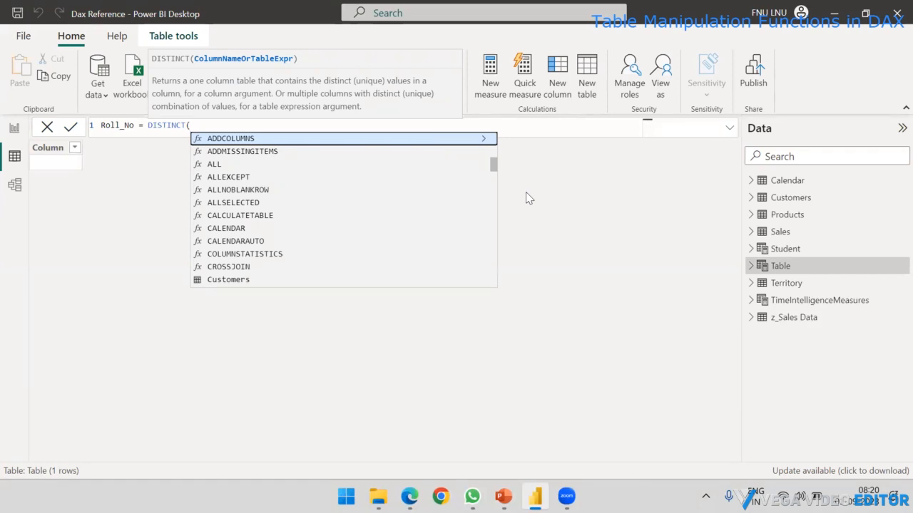
type("Roll")
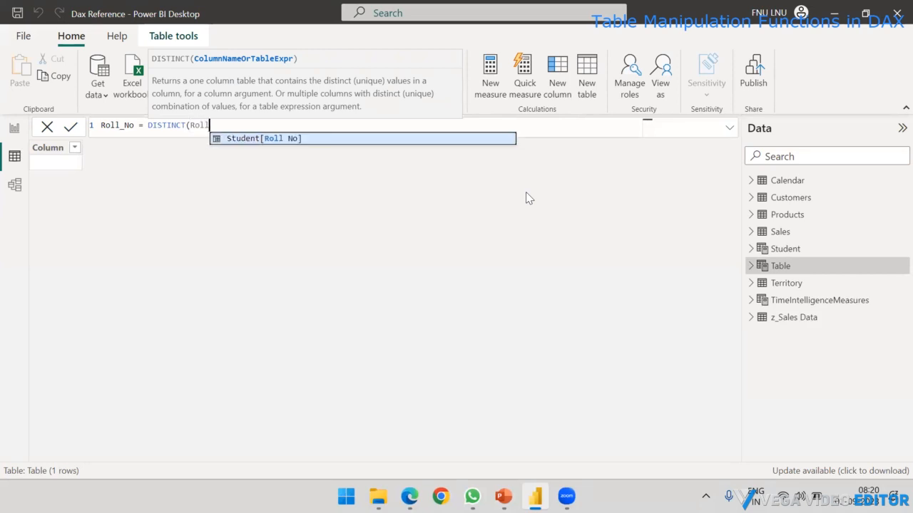
key("Tab")
type(")")
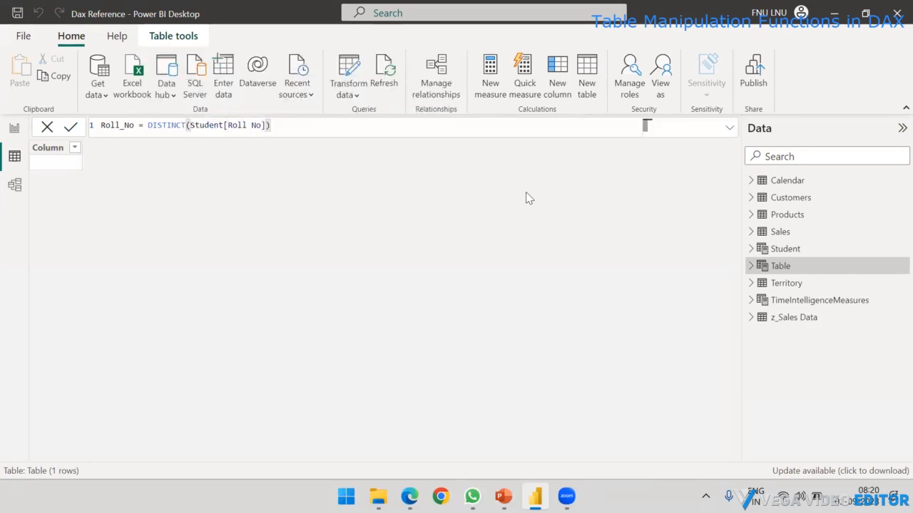
key("Return")
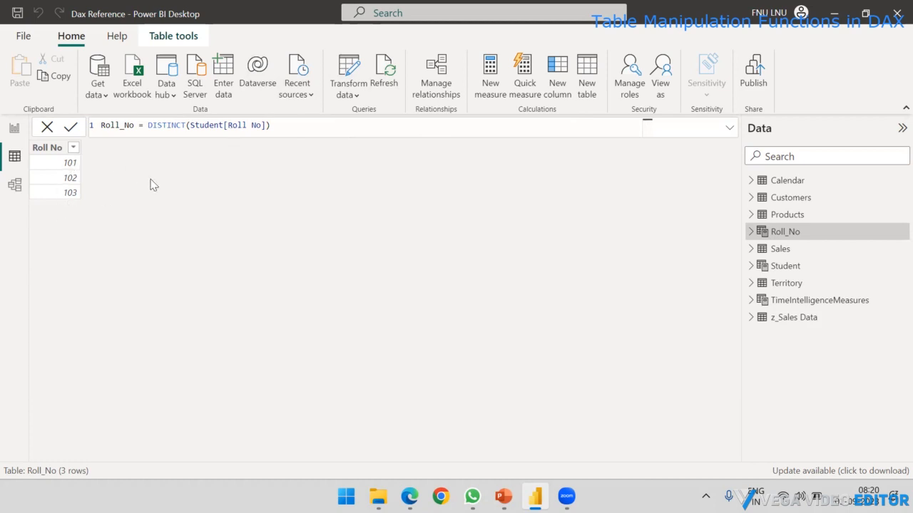
Step: Remove [Roll No] so the formula reads DISTINCT(Student), returning whole unique rows
left_click_drag(148, 125, 271, 125)
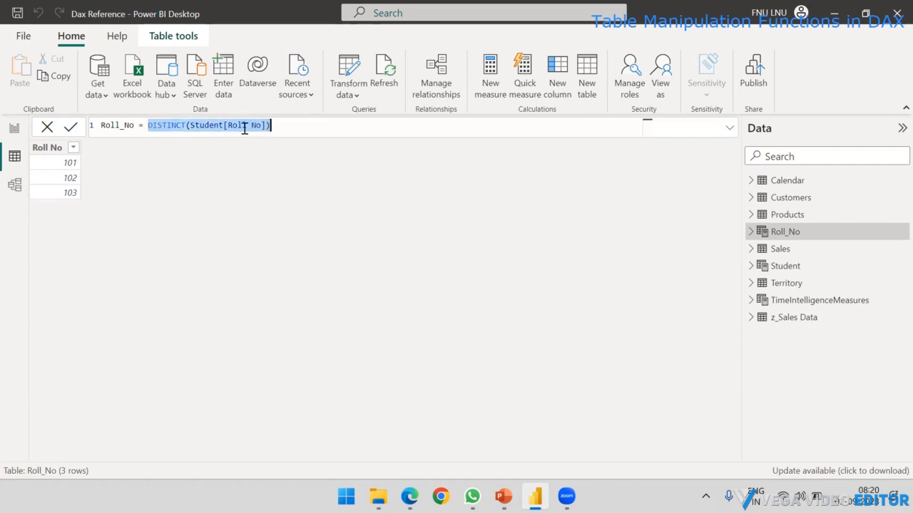
left_click(307, 125)
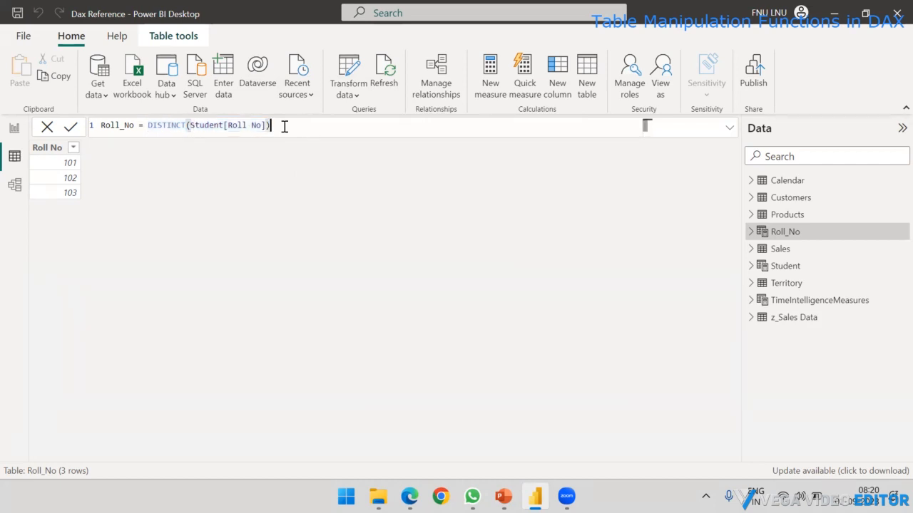
left_click_drag(223, 126, 264, 126)
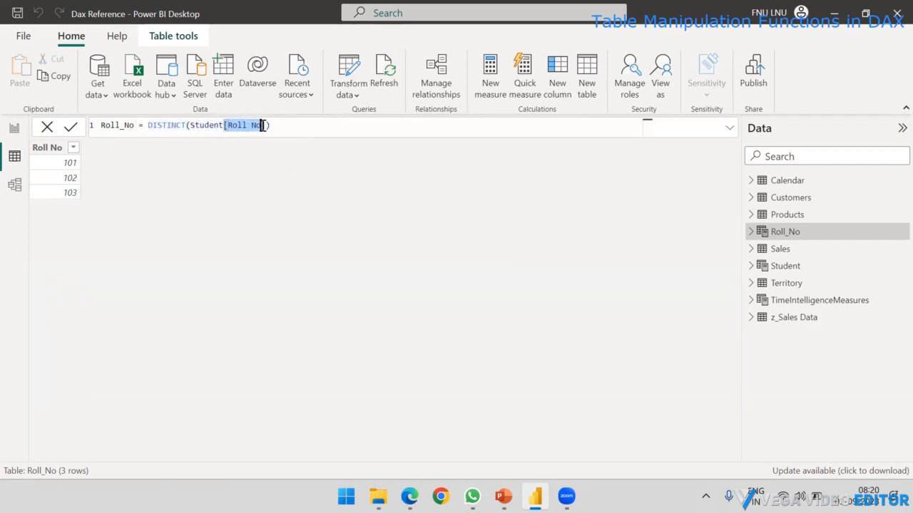
key("BackSpace")
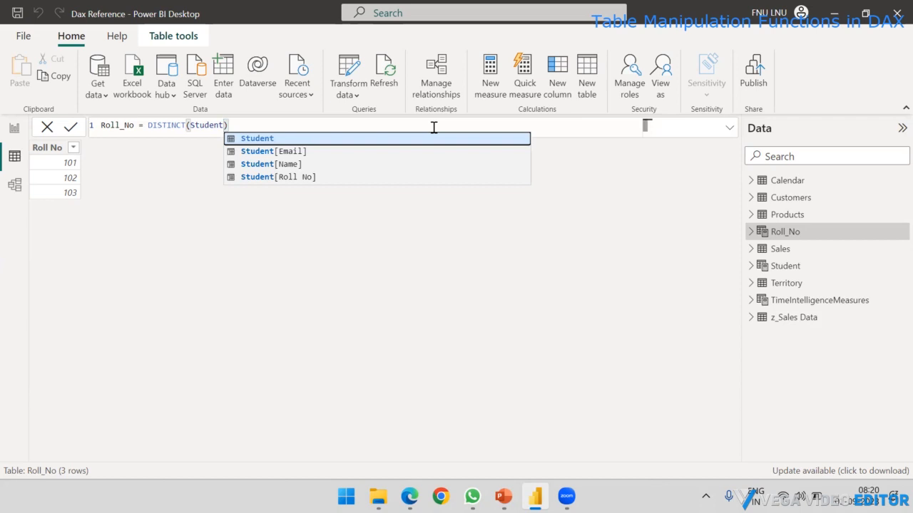
key("Escape")
key("Return")
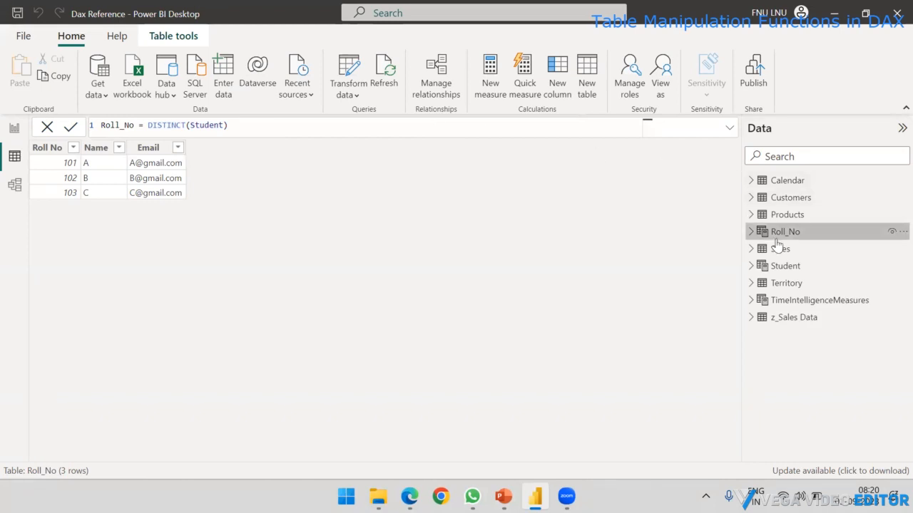
left_click(797, 266)
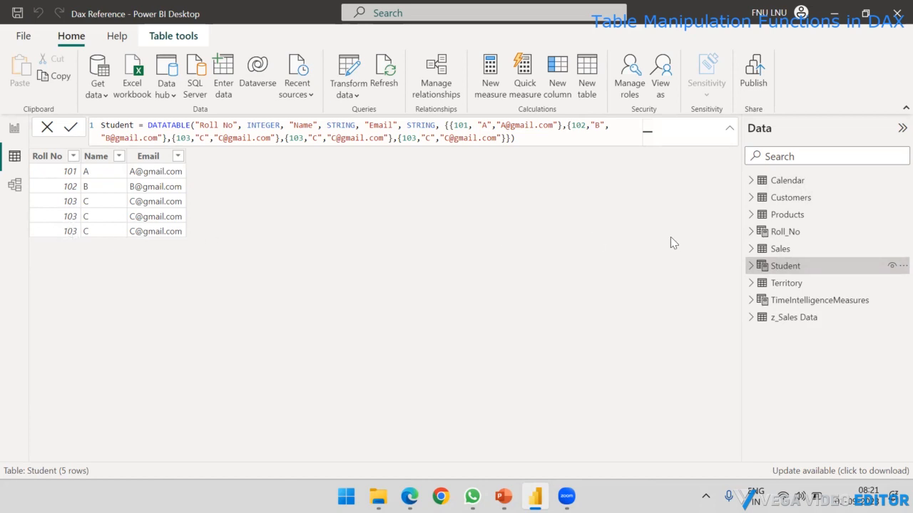
left_click(785, 232)
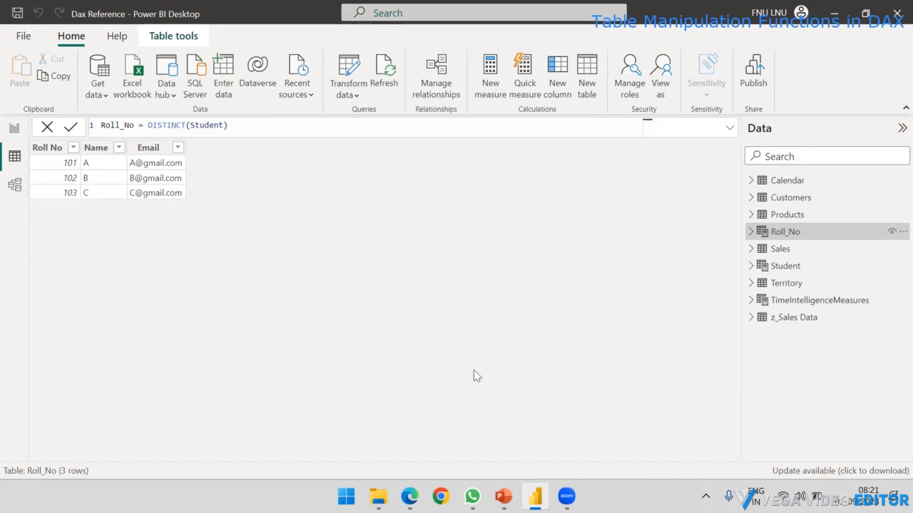
Step: Save the Dax Presentation in PowerPoint and return to Power BI Desktop
left_click(503, 496)
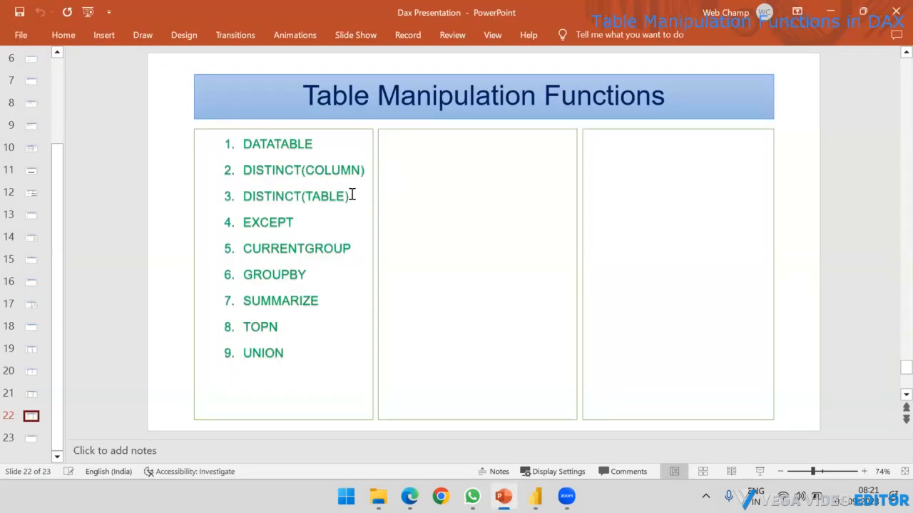
left_click(19, 12)
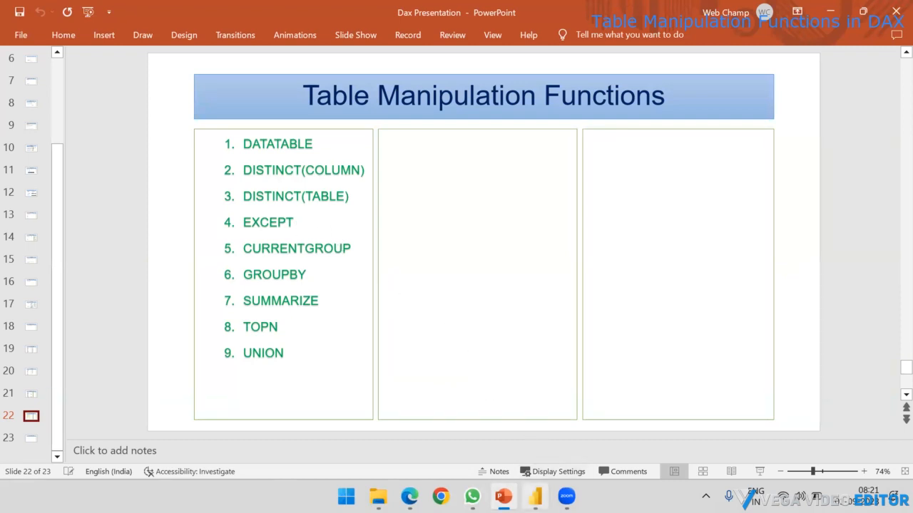
left_click(535, 496)
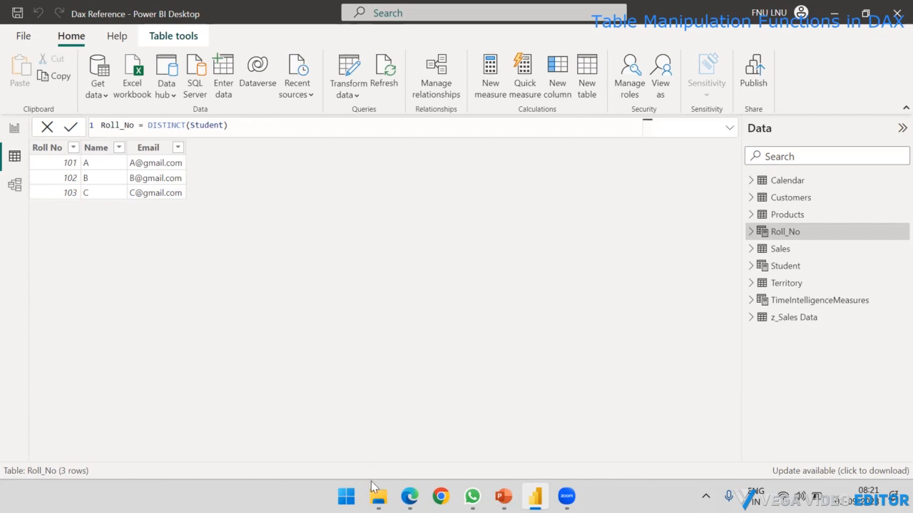
Step: Switch to the DataSet workbook in Excel showing students 104 to 108
mouse_move(378, 496)
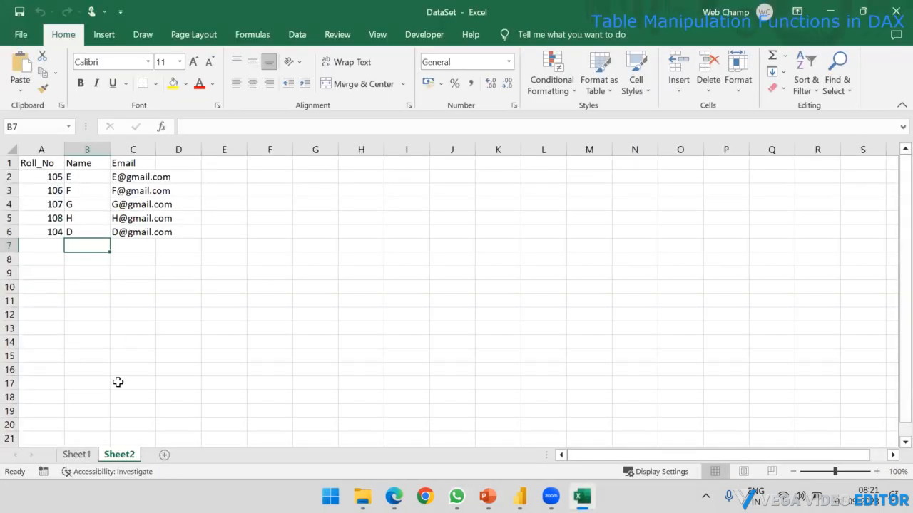
Step: Compare Sheet1's roll numbers with Sheet2's student rows, picking out the 104 D and 105 E rows
left_click(82, 455)
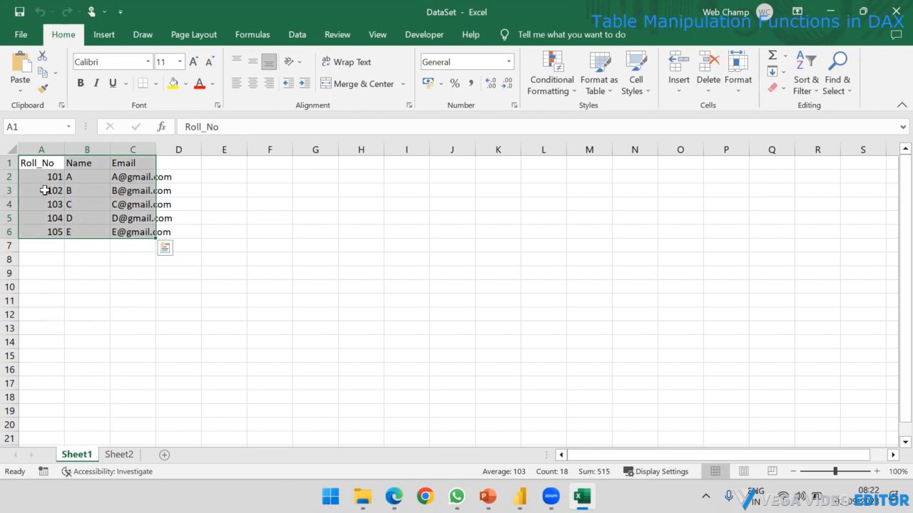
left_click_drag(40, 176, 37, 233)
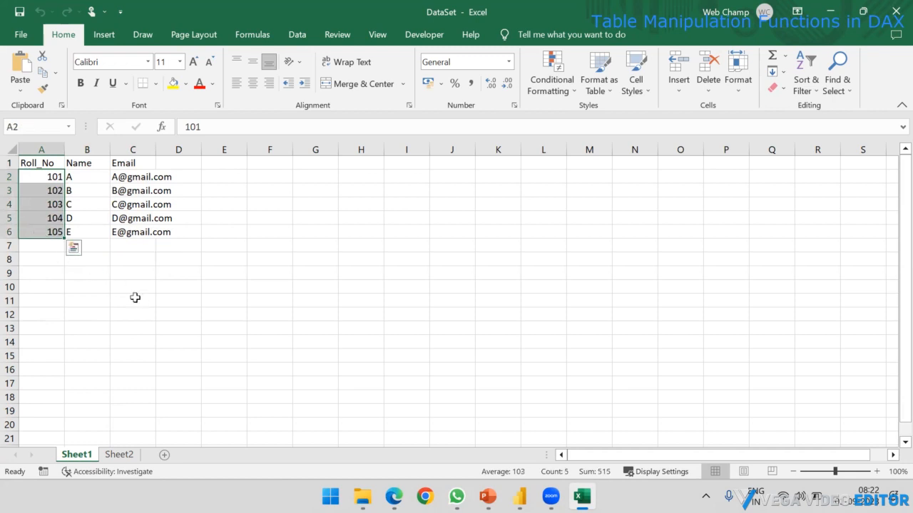
left_click(119, 455)
left_click_drag(49, 177, 148, 232)
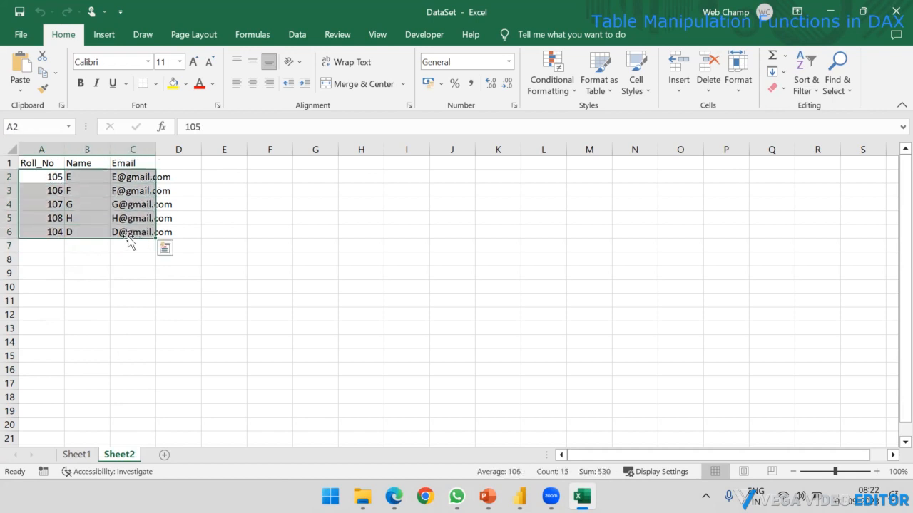
left_click_drag(42, 174, 134, 230)
left_click_drag(38, 175, 123, 177)
left_click_drag(49, 229, 119, 235)
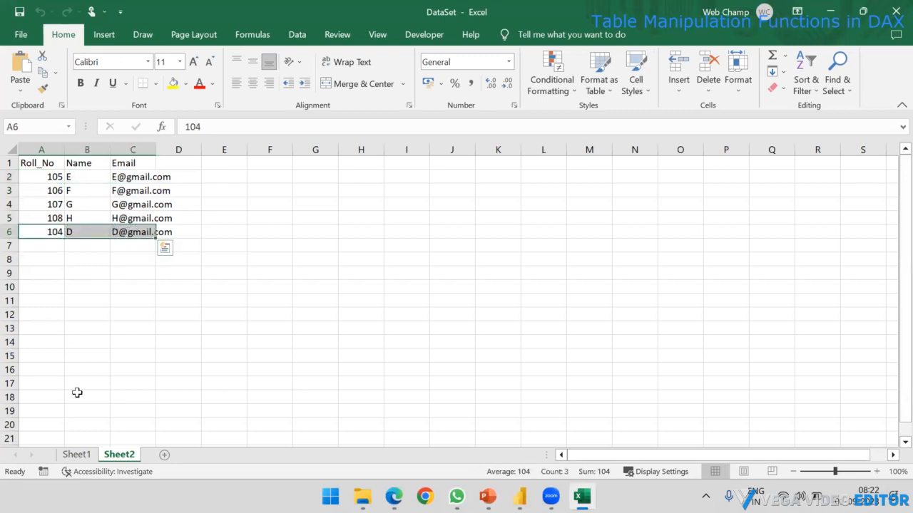
Step: Return to Sheet1's 101–105 student rows and clear the selection
left_click(77, 455)
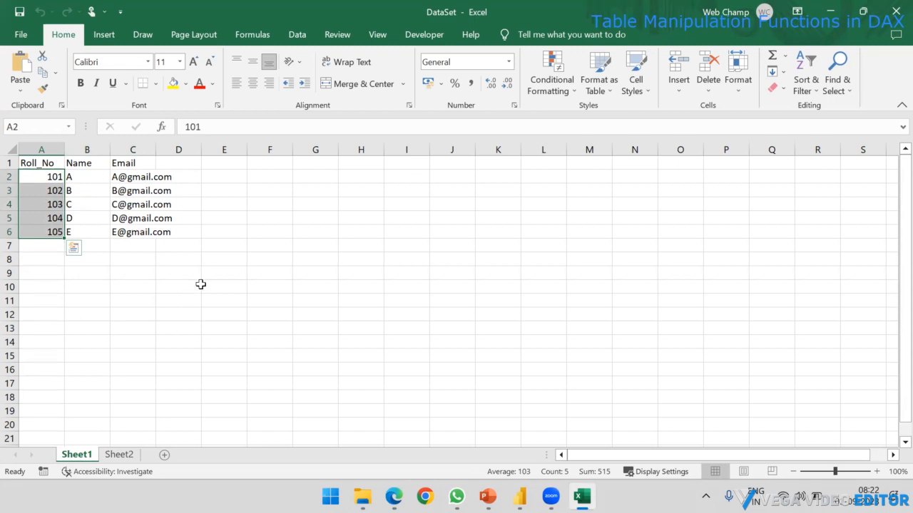
left_click(199, 285)
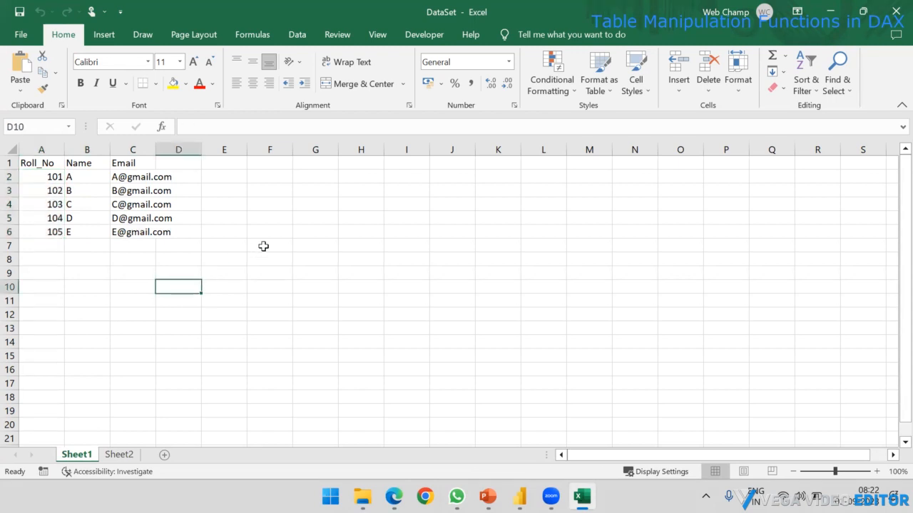
left_click(268, 209)
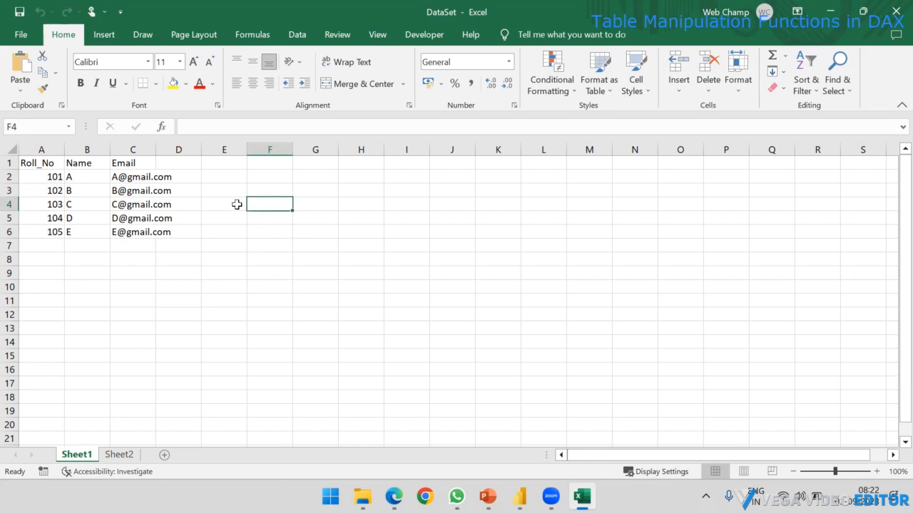
Step: Fill the shared 104 and 105 rows yellow on both Sheet1 and Sheet2
left_click_drag(51, 218, 112, 228)
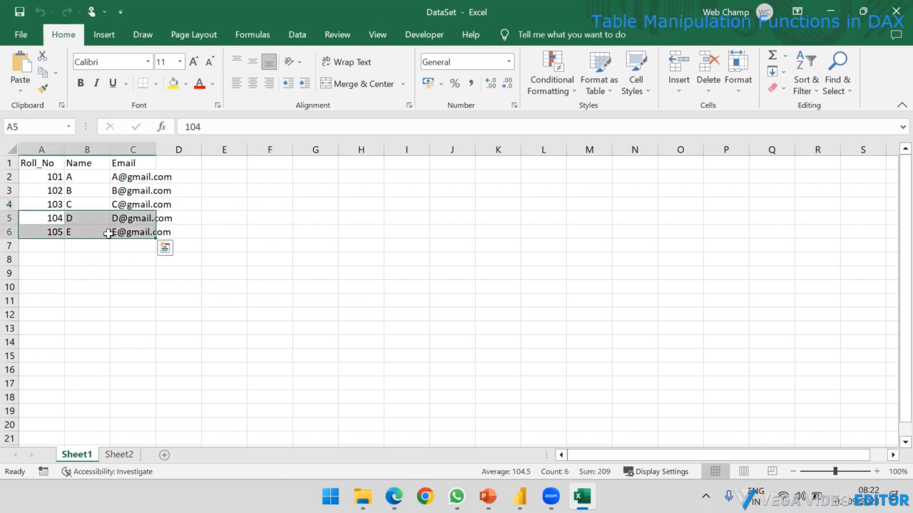
left_click(172, 83)
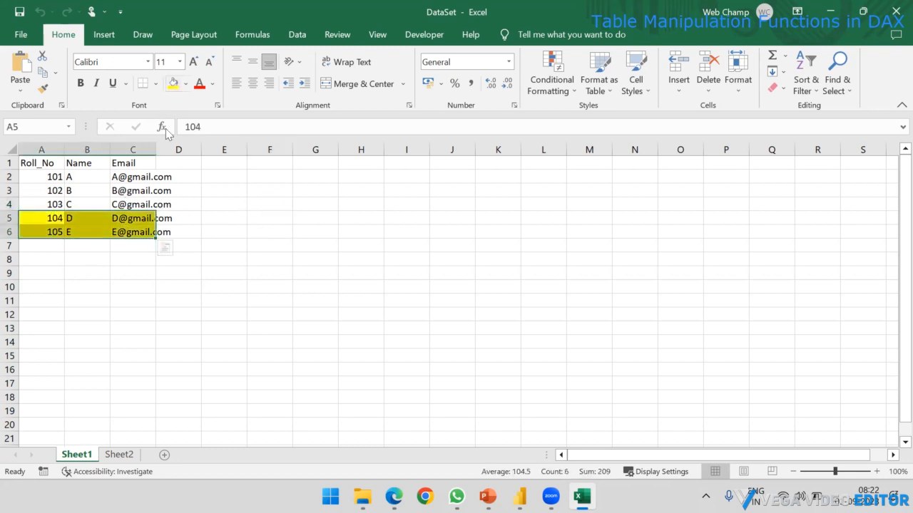
left_click(120, 454)
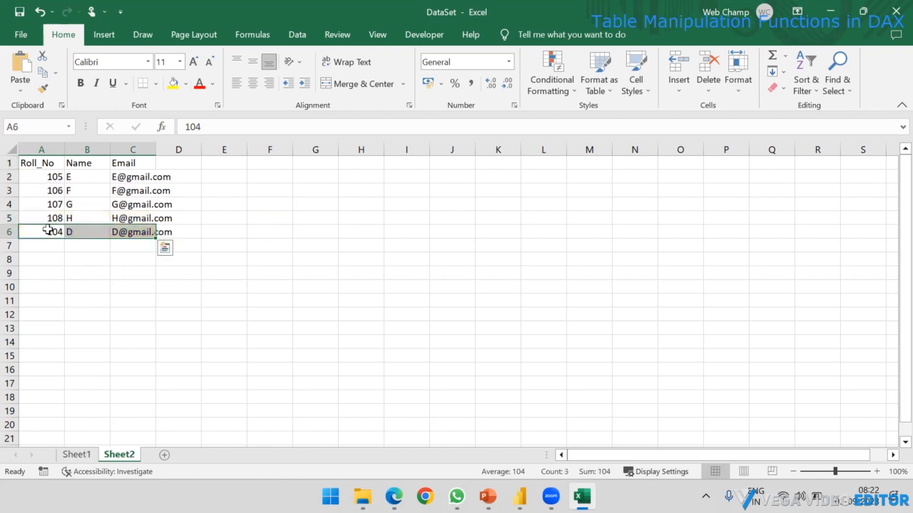
left_click_drag(45, 231, 128, 233)
left_click(173, 82)
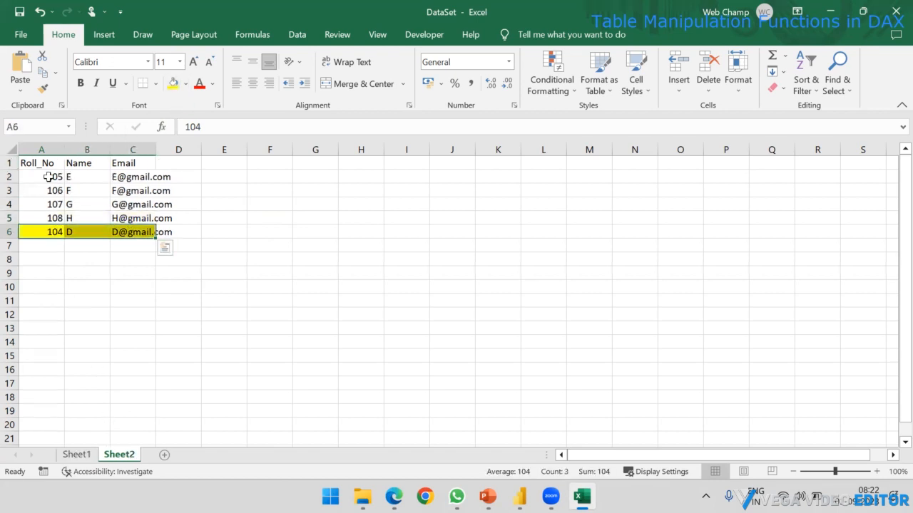
left_click_drag(45, 176, 128, 176)
left_click(173, 83)
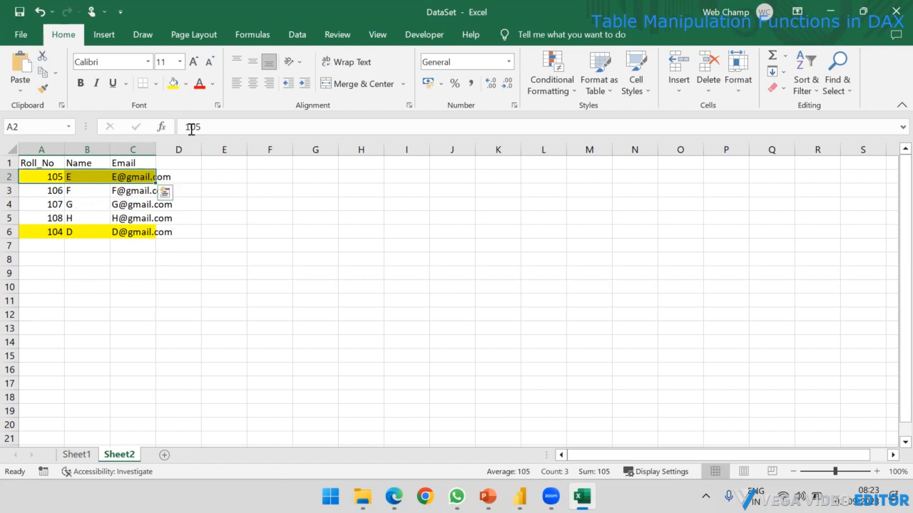
Step: Fill Sheet1's 101–103 rows green, then return to the PowerPoint slide
left_click(77, 454)
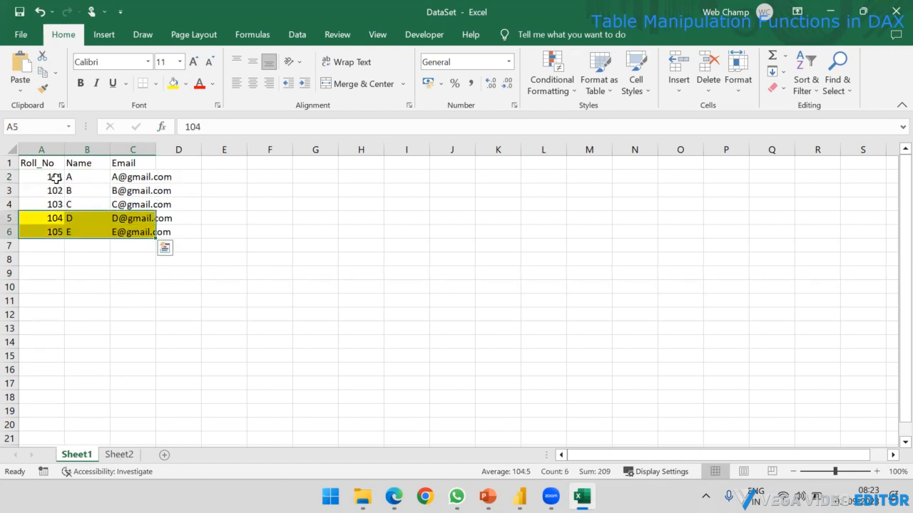
left_click_drag(55, 178, 146, 205)
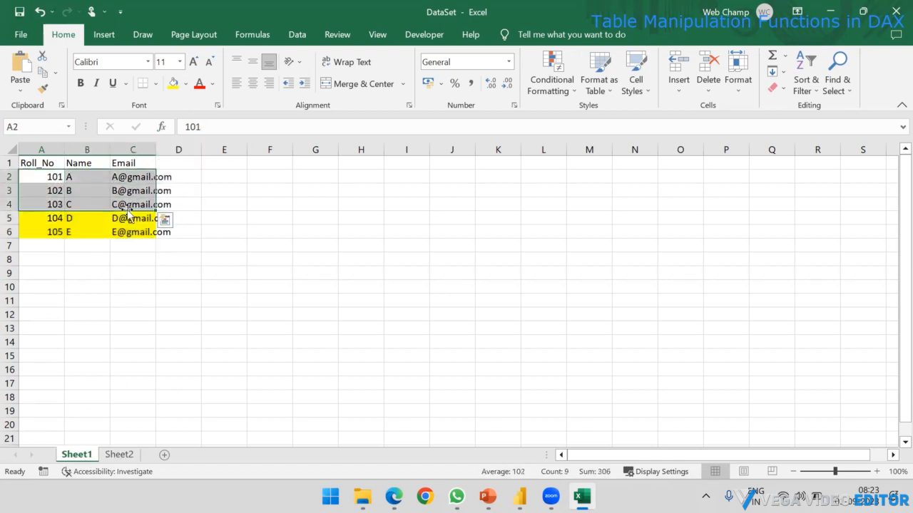
left_click(185, 83)
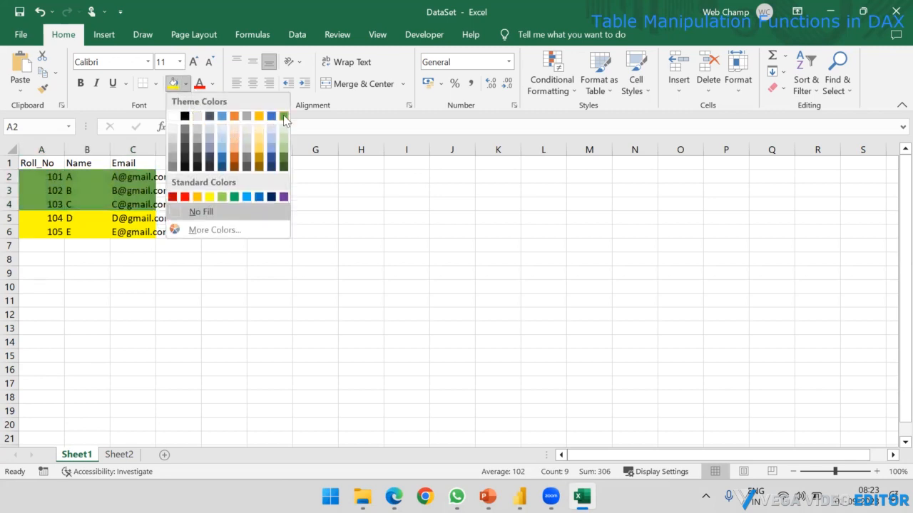
left_click(284, 117)
left_click(196, 255)
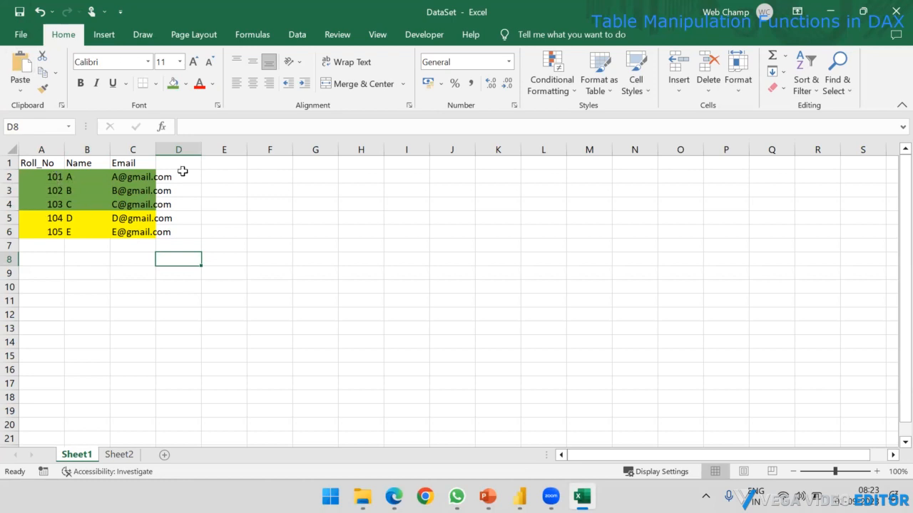
left_click(488, 496)
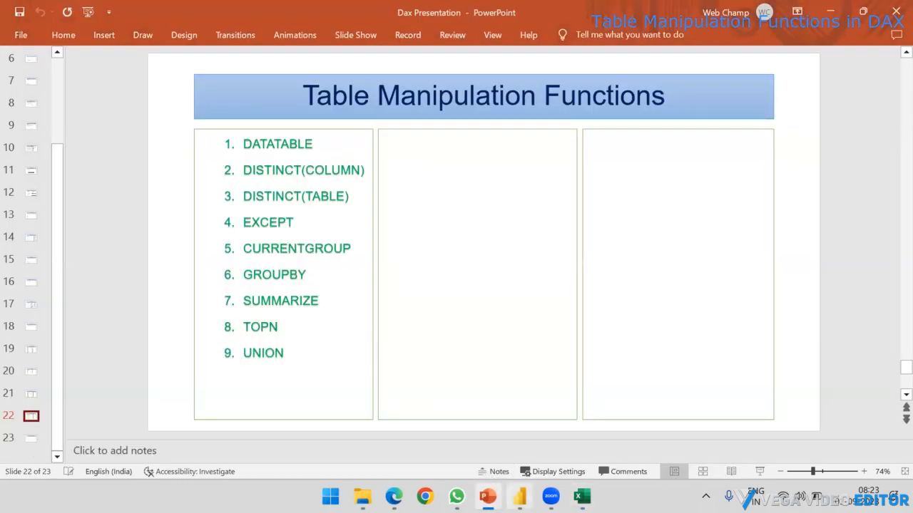
Step: In Power BI, view the Student table's DATATABLE formula and duplicate 103 rows, then begin an Excel import
left_click(520, 496)
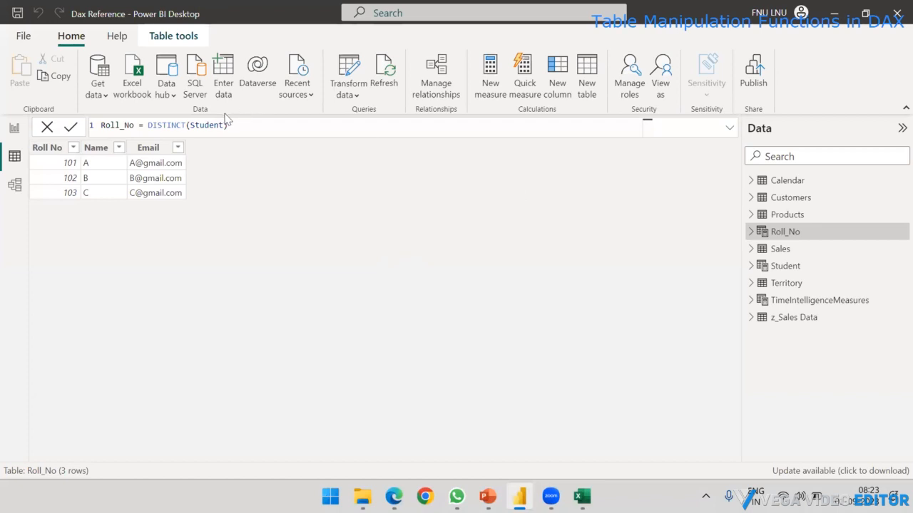
left_click(804, 274)
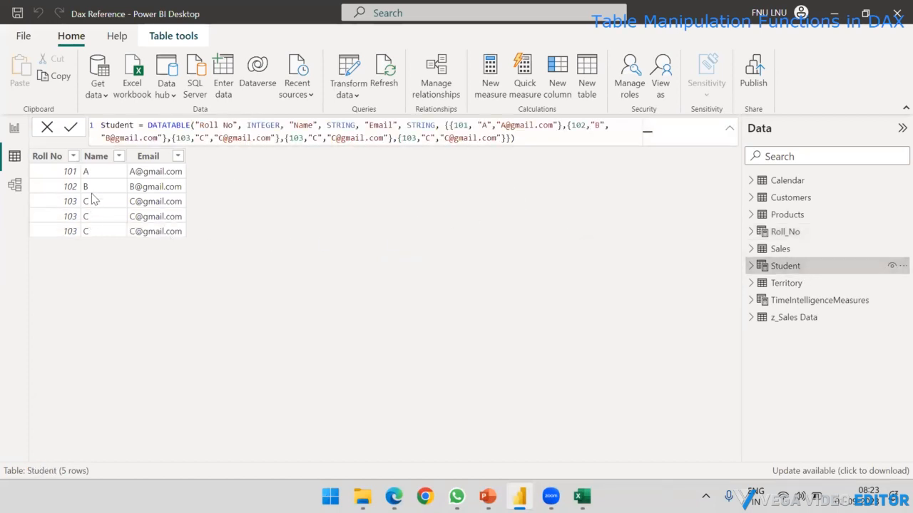
left_click(299, 138)
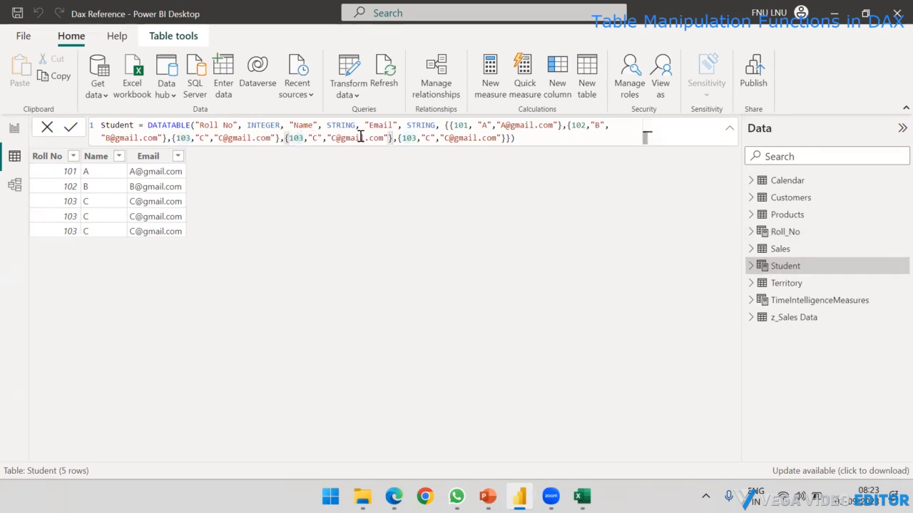
left_click(135, 87)
Step: Import Sheet1 and Sheet2 from the DataSet workbook, then start a new calculated table
left_click(171, 114)
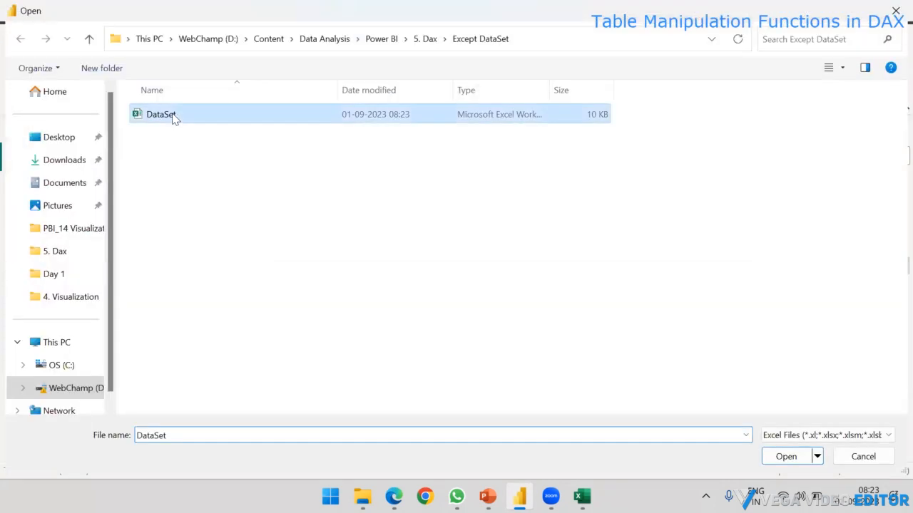
left_click(779, 456)
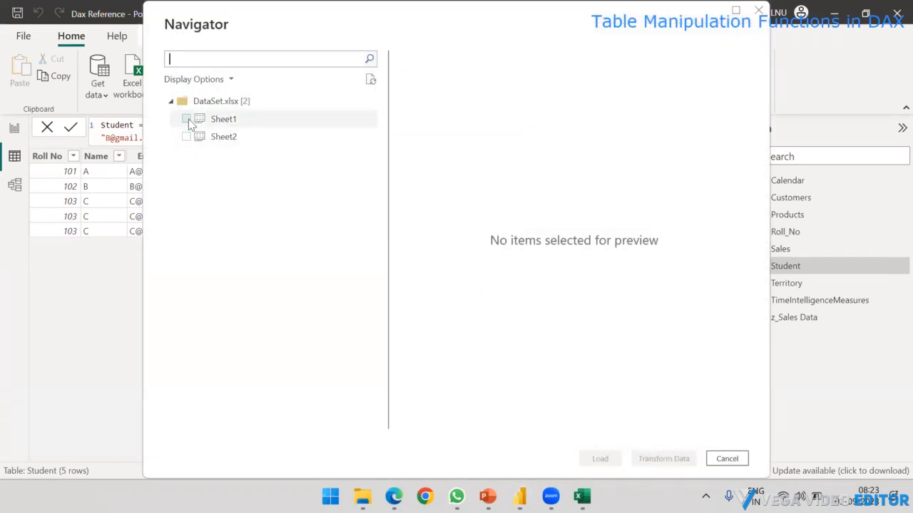
left_click(186, 119)
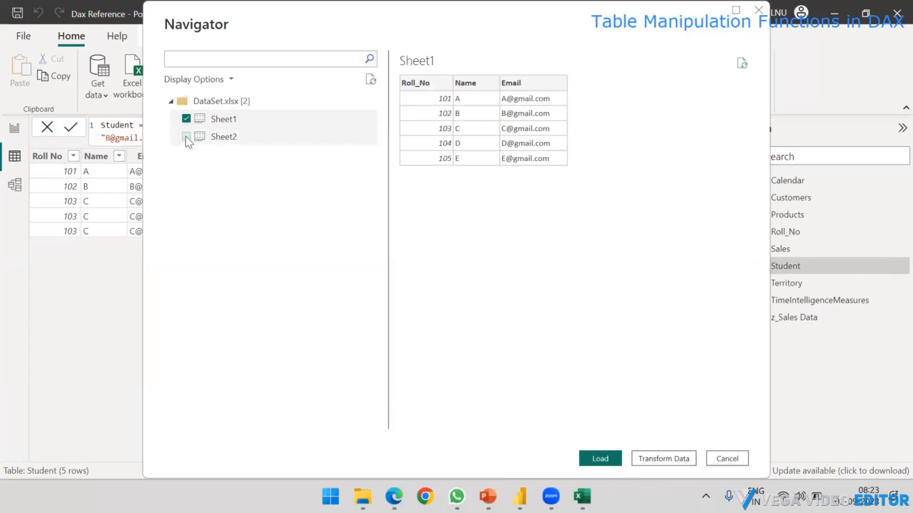
left_click(187, 137)
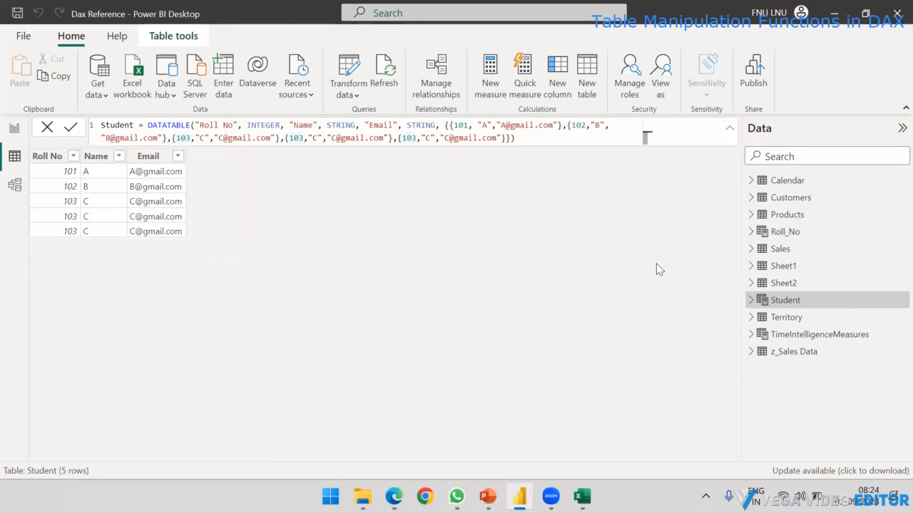
left_click(591, 92)
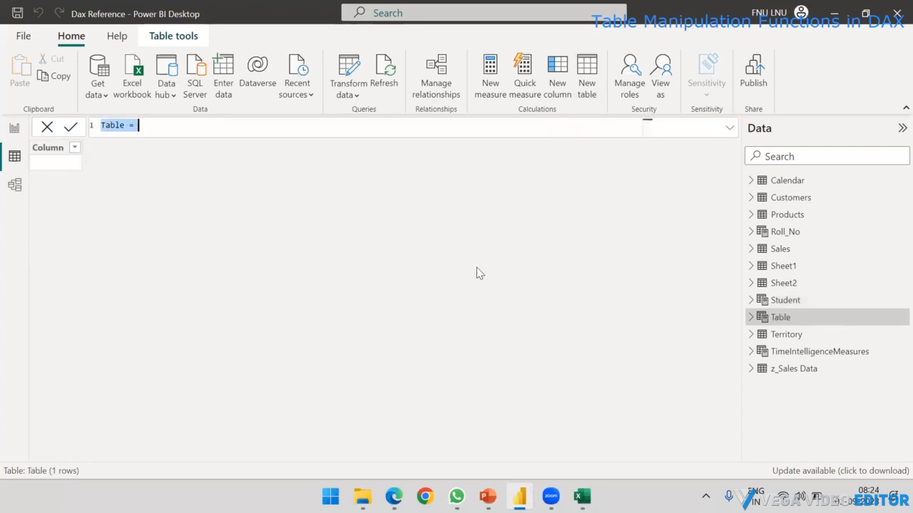
Step: Write the formula Table = EXCEPT(Sheet1, Sheet2) using autocomplete
key("Right")
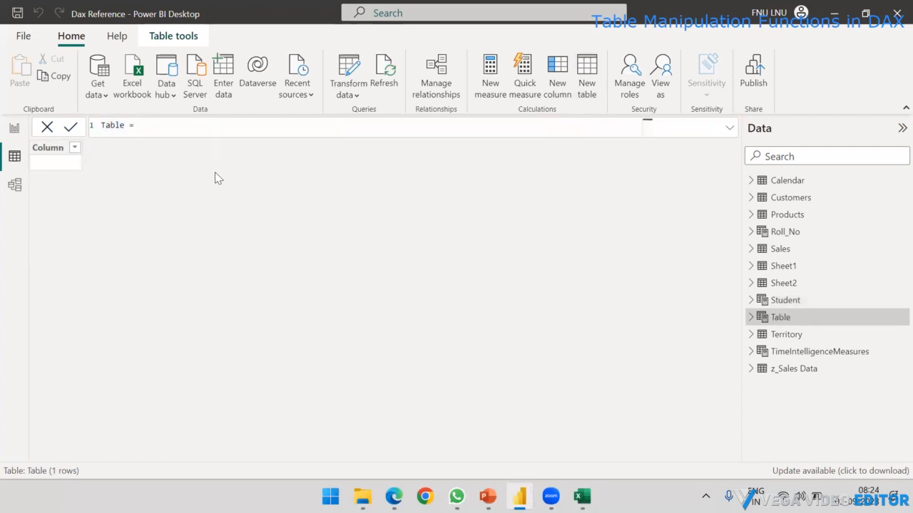
type("Ex")
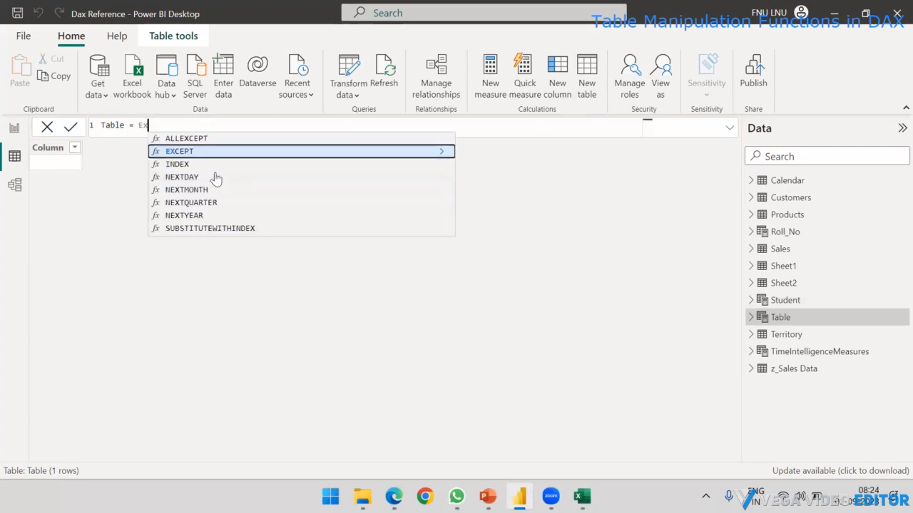
key("Tab")
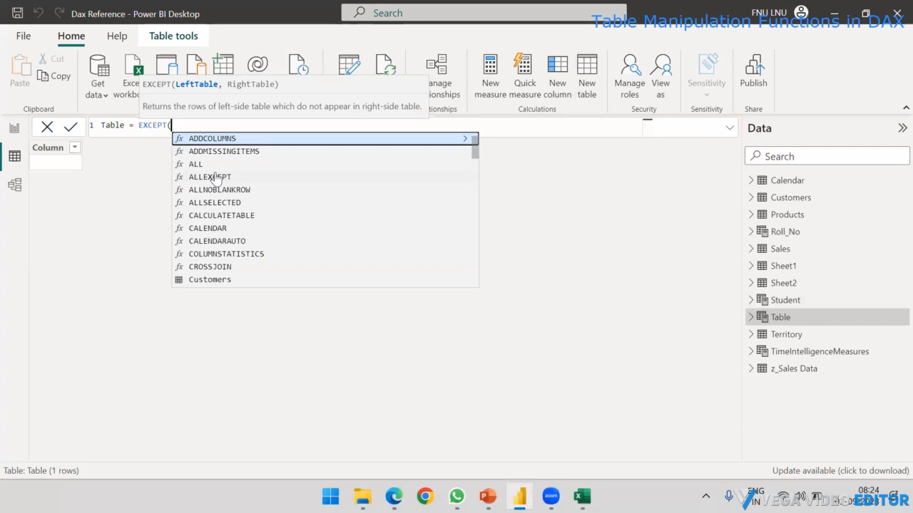
type("St")
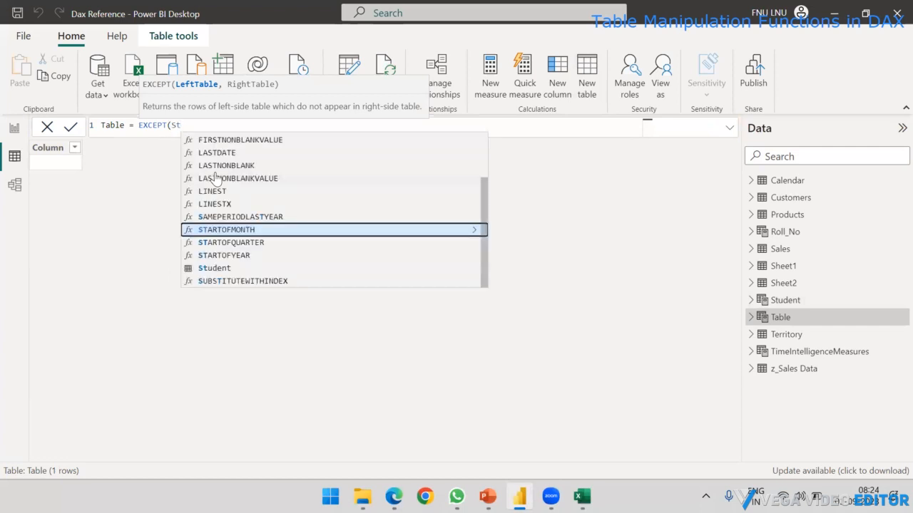
key("BackSpace")
type("he")
key("Tab")
type(", ")
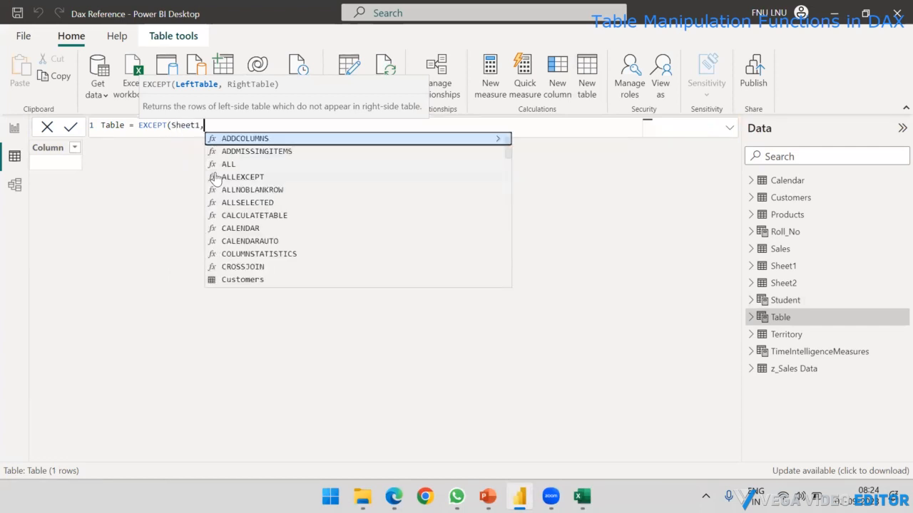
type("Sh")
key("Down")
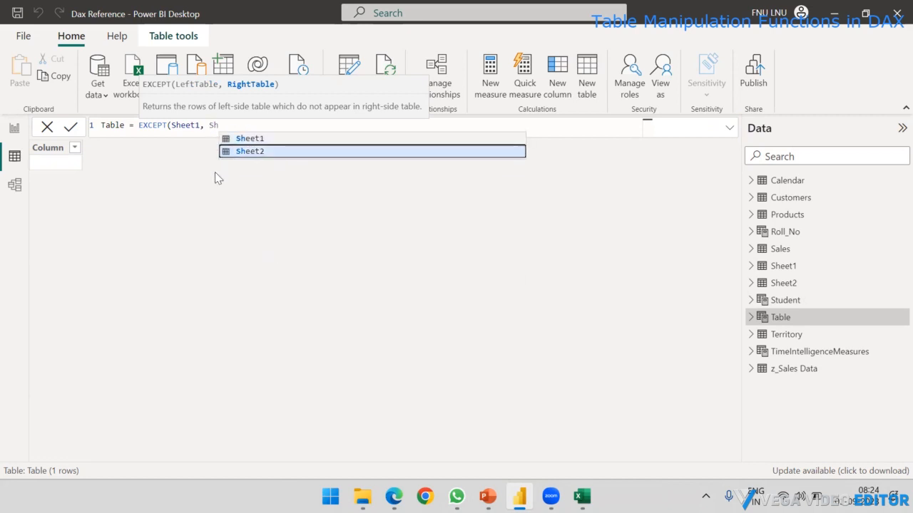
key("Tab")
type(")")
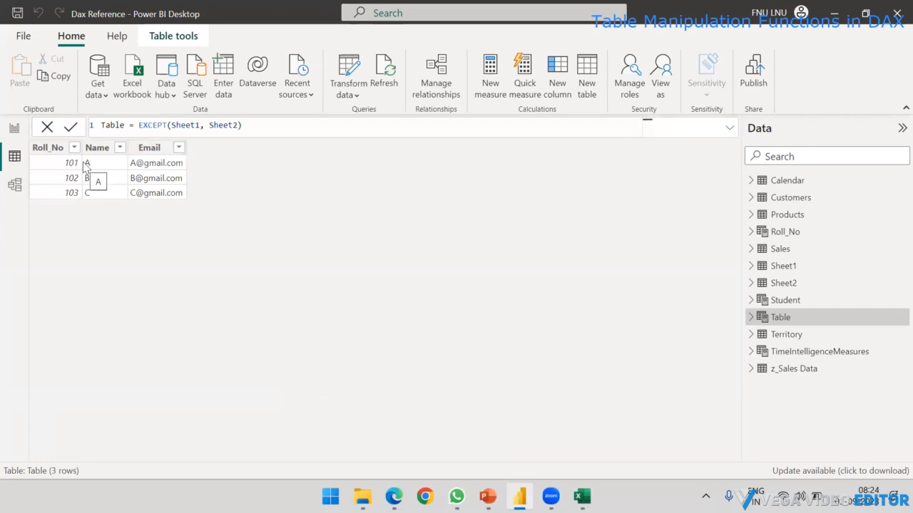
Step: Swap the arguments so the formula reads EXCEPT(Sheet2, Sheet1)
left_click(200, 126)
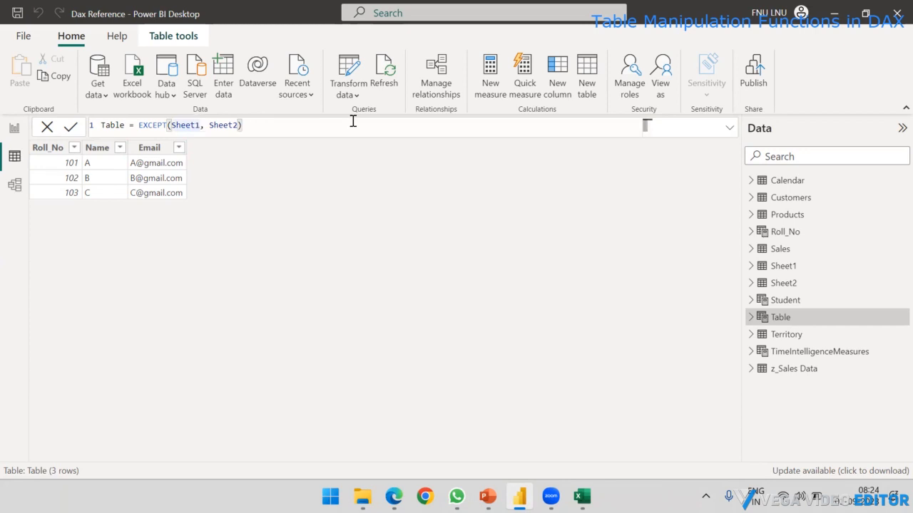
key("BackSpace")
type("2")
key("Right")
key("Right")
key("Right")
key("Right")
key("Right")
key("BackSpace")
type("1")
key("Right")
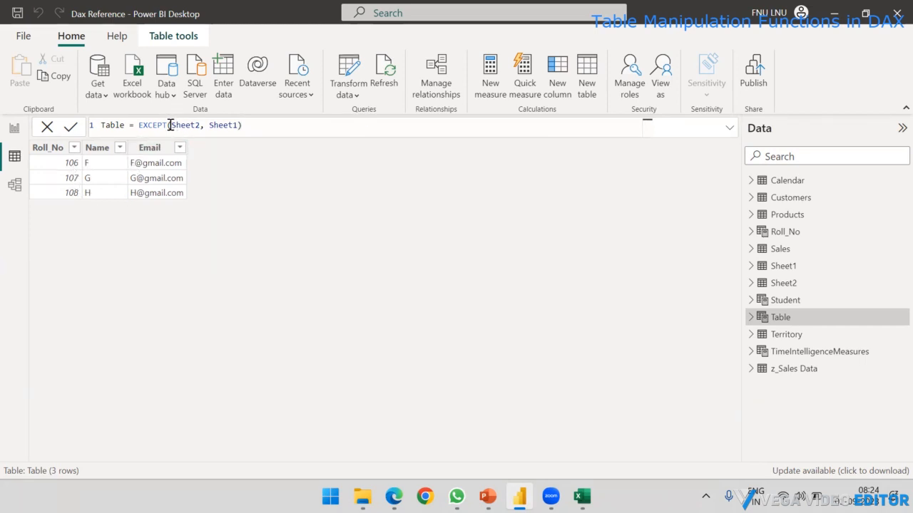
Step: Highlight Sheet2 then Sheet1 in EXCEPT(Sheet2, Sheet1) to explain the argument order, then return to PowerPoint
left_click_drag(171, 126, 201, 125)
left_click_drag(209, 126, 239, 127)
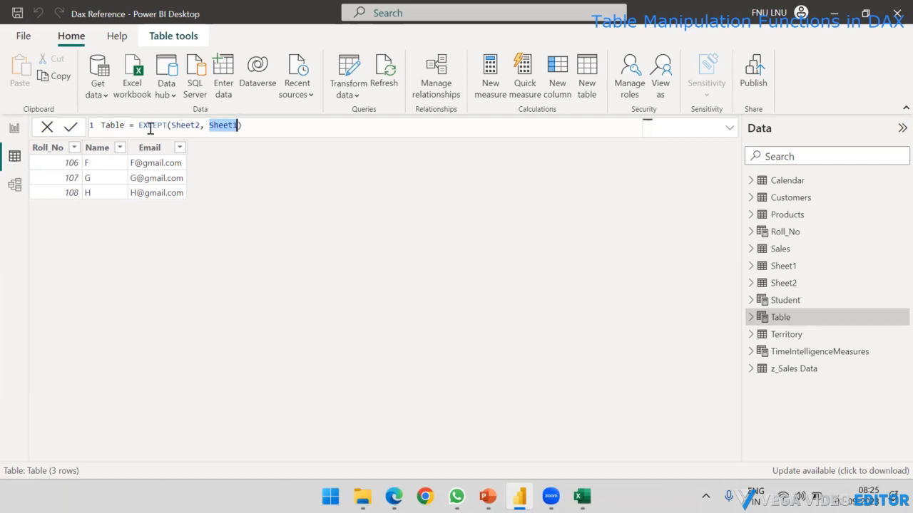
left_click_drag(171, 124, 199, 125)
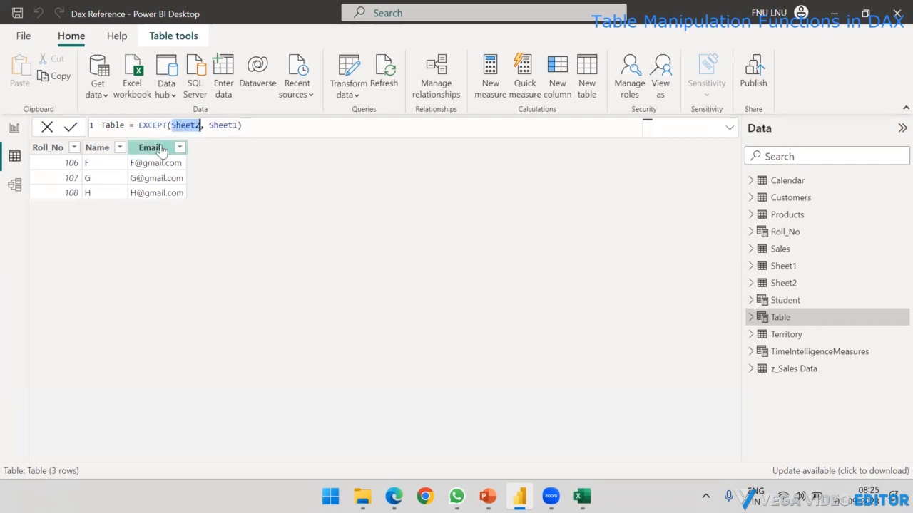
left_click_drag(209, 125, 240, 125)
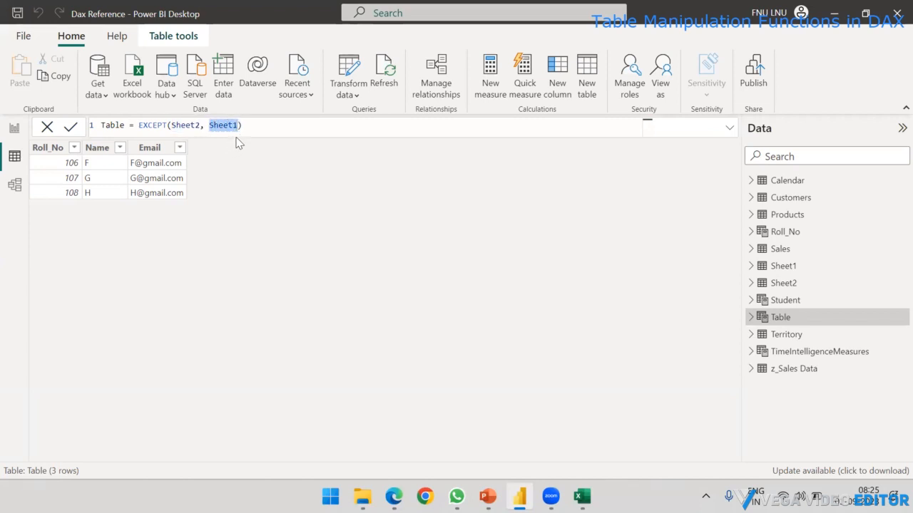
left_click(240, 125)
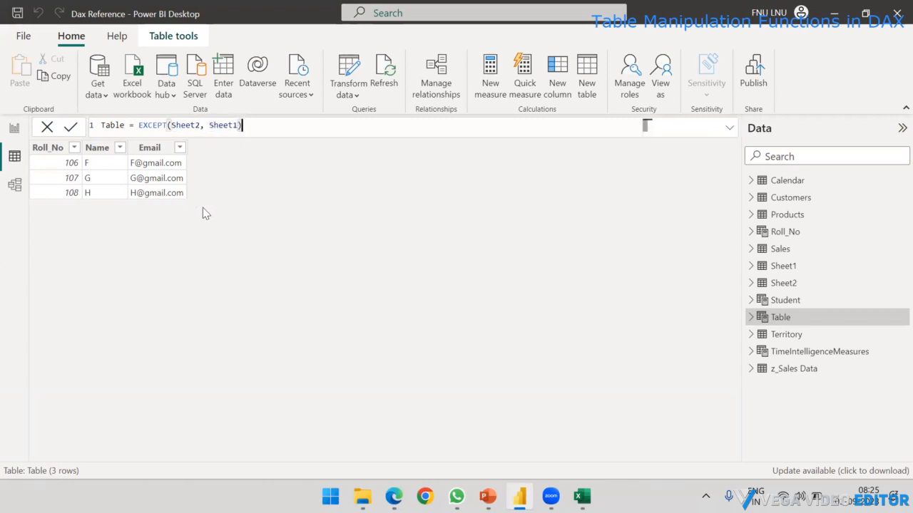
left_click(488, 496)
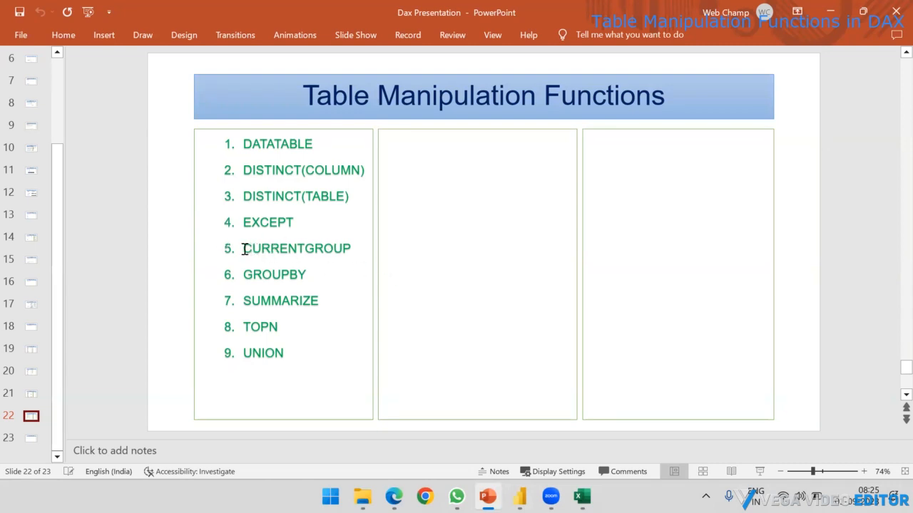
Step: Select CURRENTGROUP and GROUPBY in the slide's DAX function list
double_click(273, 247)
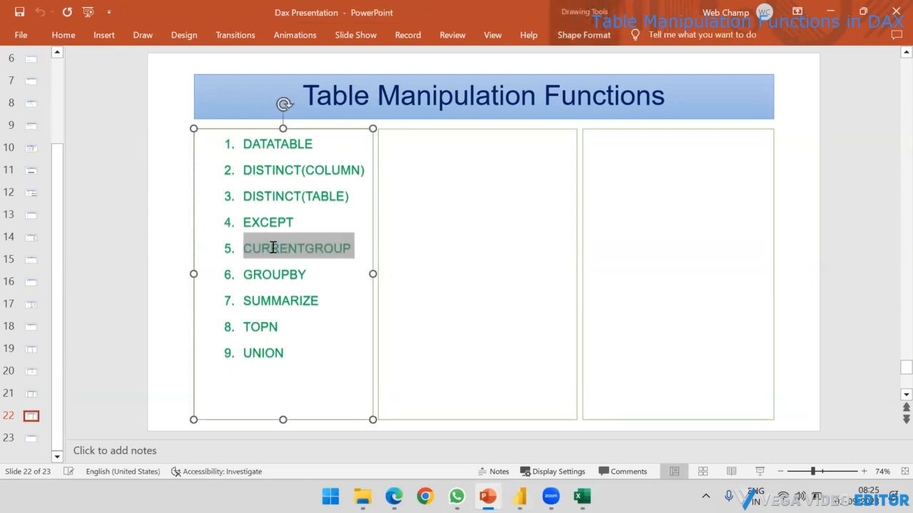
left_click(10, 14)
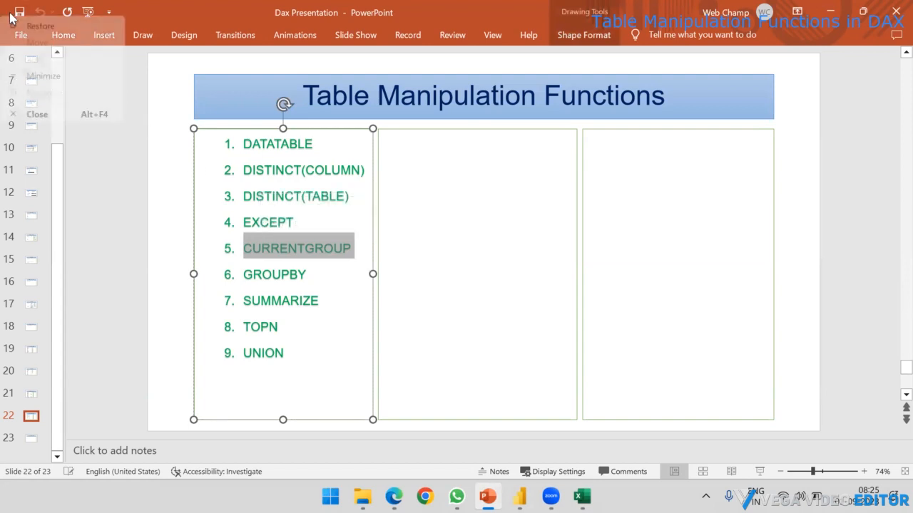
left_click(18, 13)
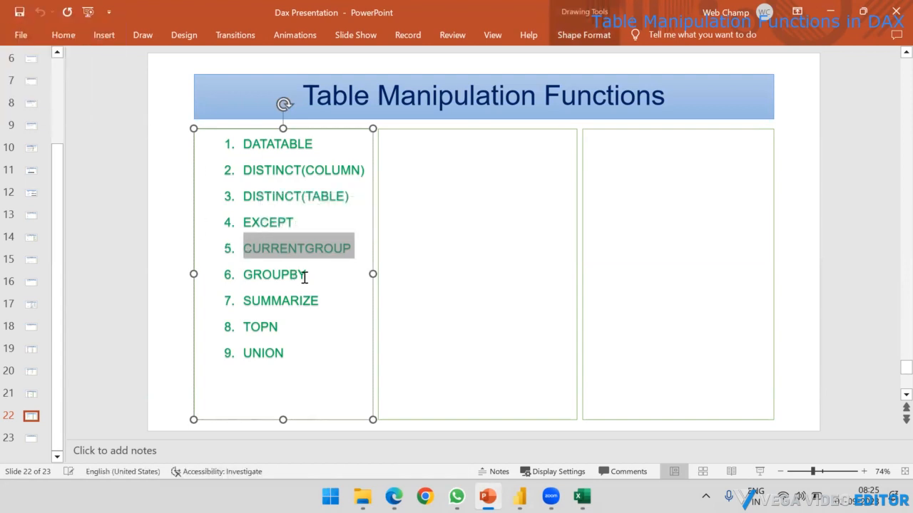
left_click_drag(310, 275, 246, 276)
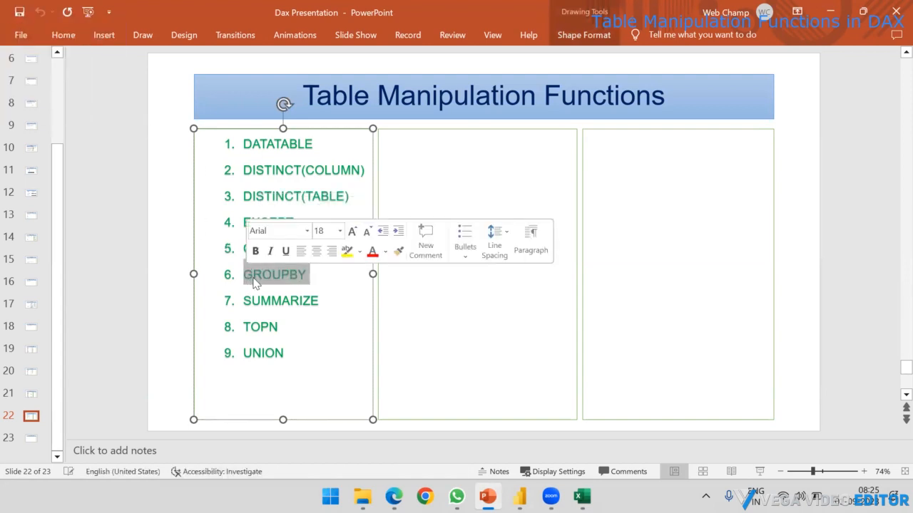
Step: Add ROLLUP as a new list item after GROUPBY, re-highlight CURRENTGROUP through GROUPBY, and return to Power BI
left_click(333, 302)
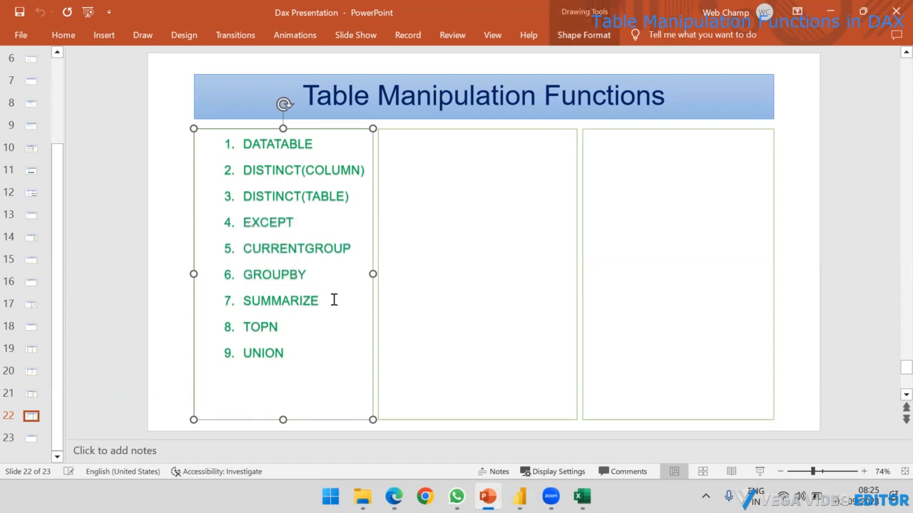
left_click(312, 278)
key("Return")
type("ROLL")
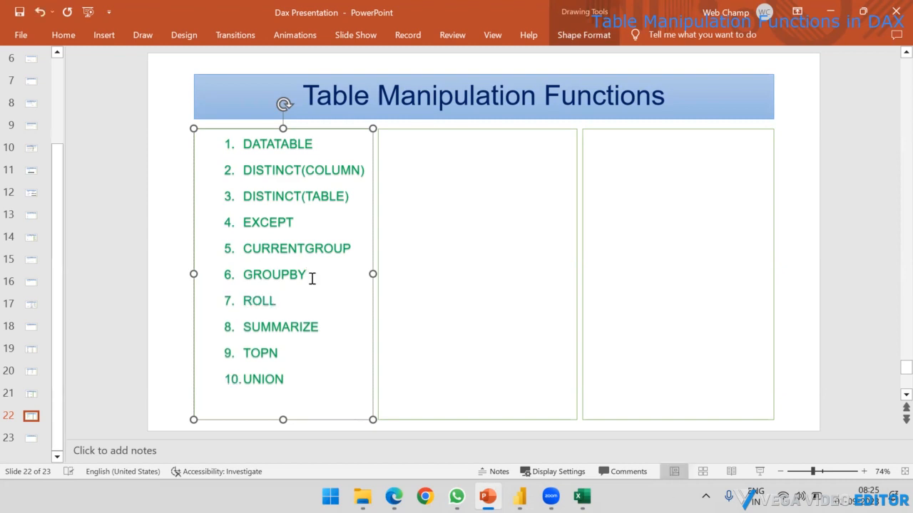
type("UP")
left_click_drag(322, 328, 256, 305)
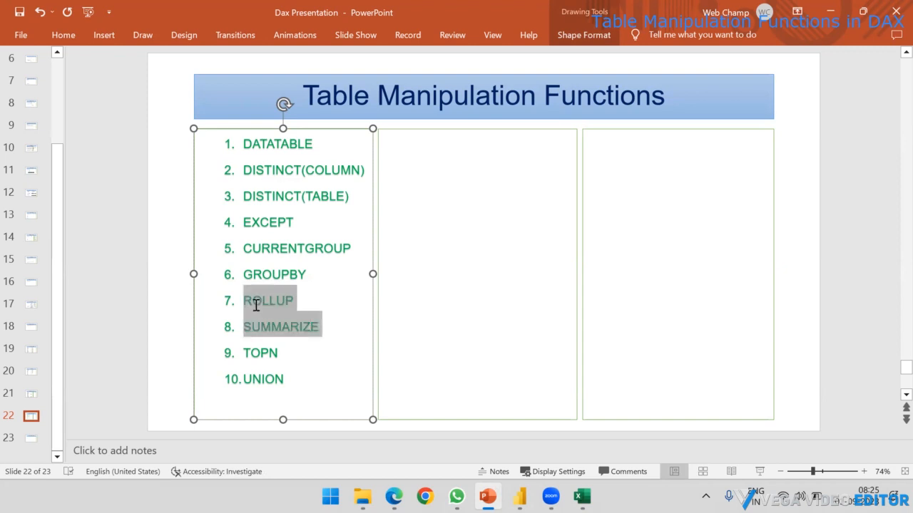
left_click(295, 301)
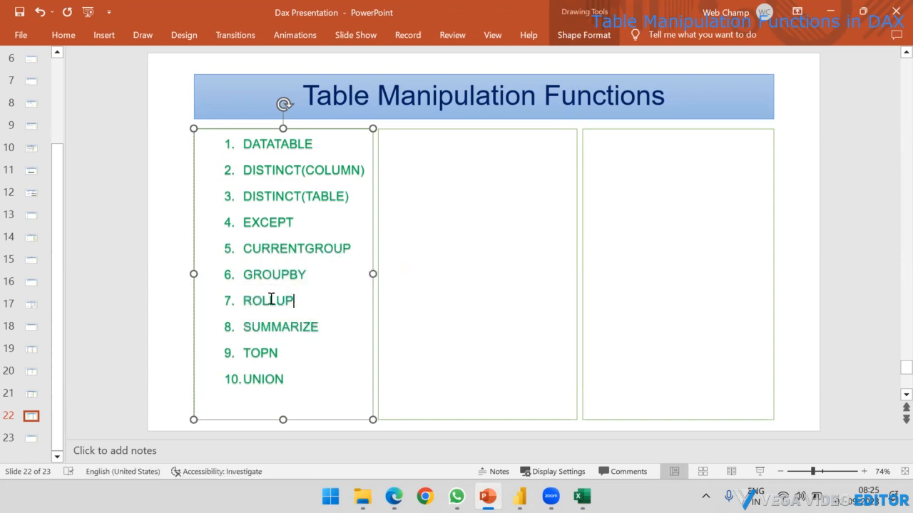
double_click(271, 300)
left_click(798, 253)
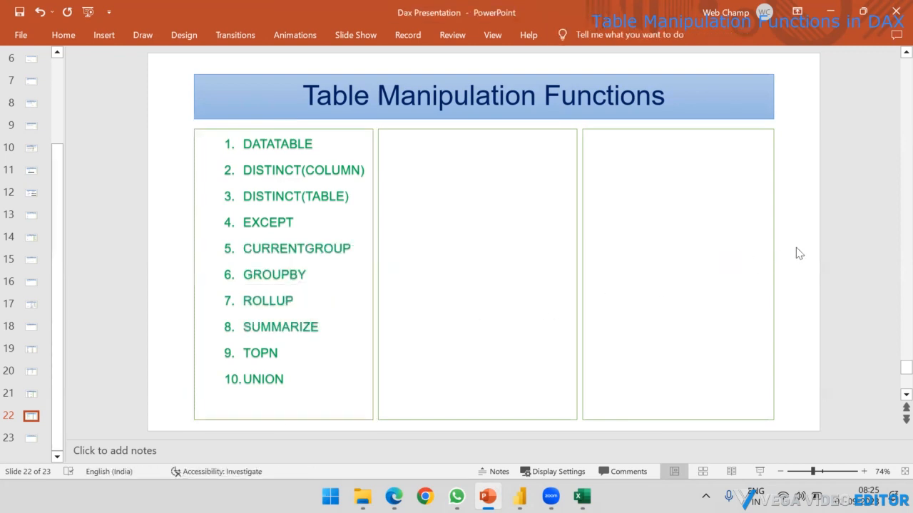
left_click_drag(308, 275, 245, 249)
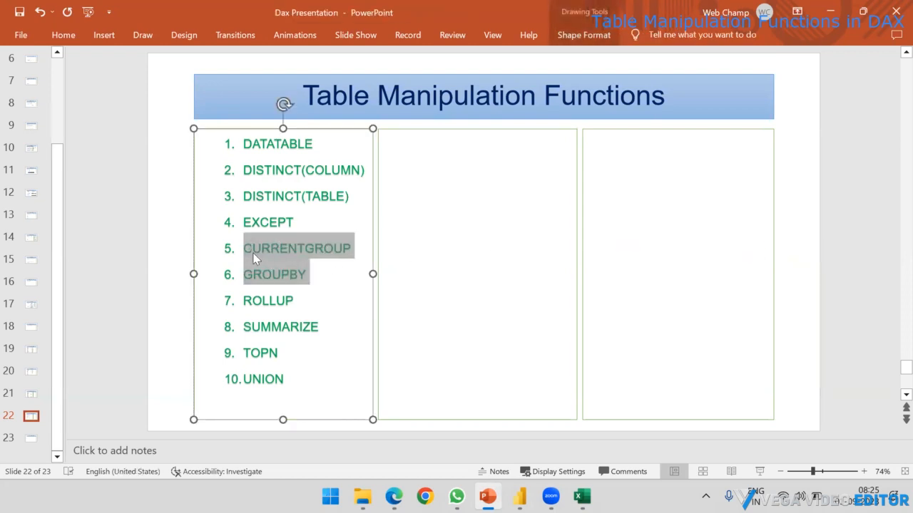
left_click(519, 497)
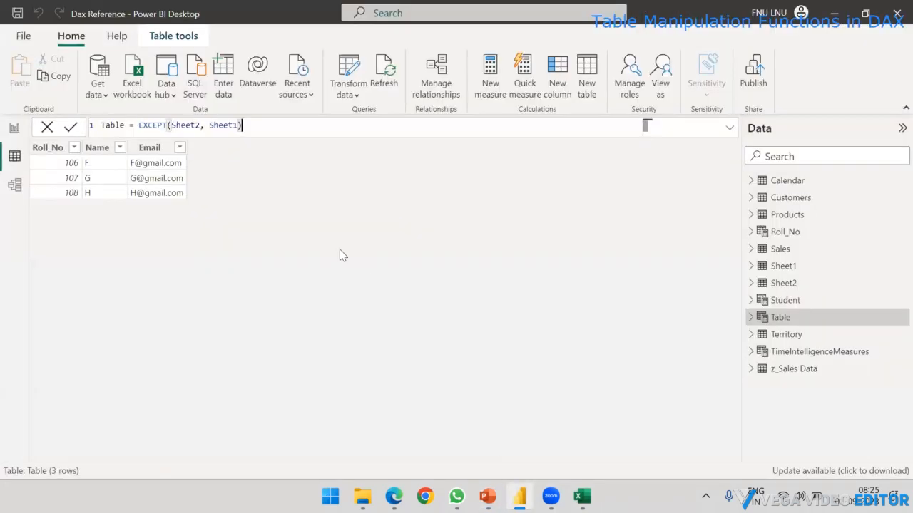
Step: Browse the Sales table's 60,398 rows across all its columns, then start a new calculated table
left_click(781, 248)
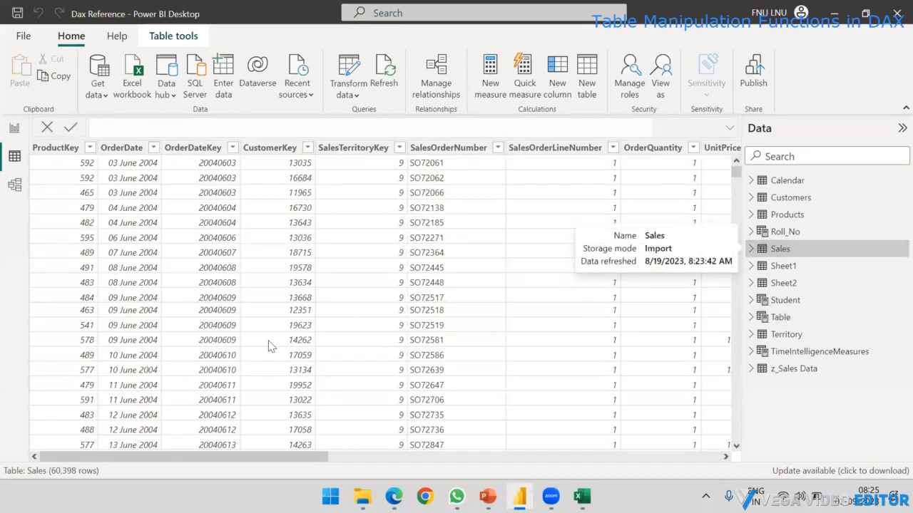
left_click_drag(178, 456, 111, 455)
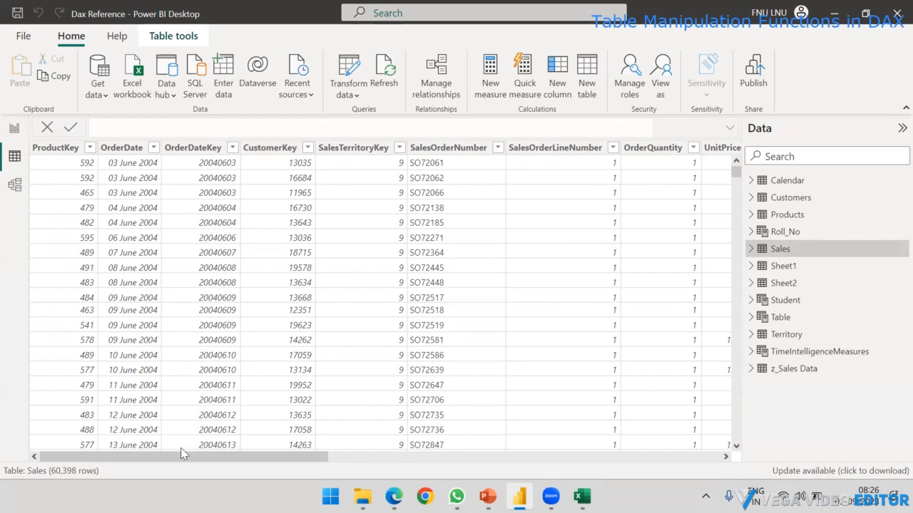
left_click_drag(175, 456, 565, 454)
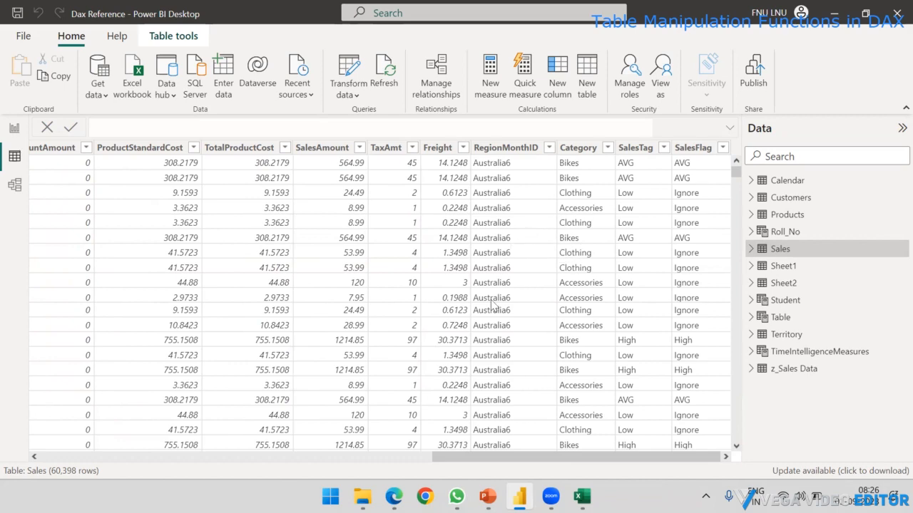
left_click_drag(461, 456, 219, 457)
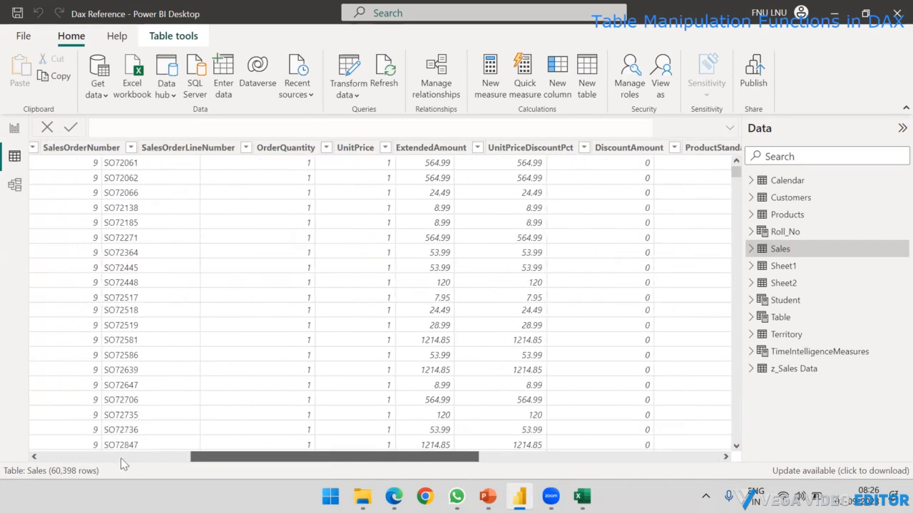
left_click_drag(121, 459, 107, 457)
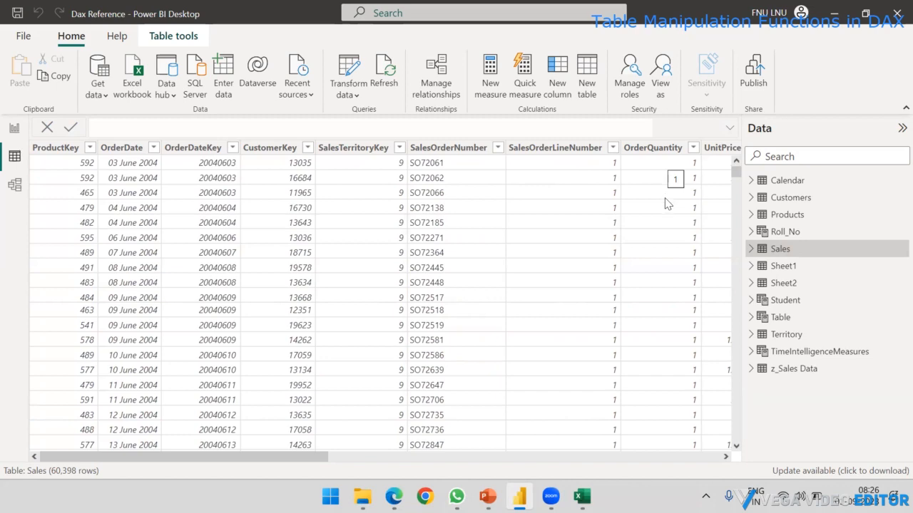
left_click_drag(240, 460, 657, 460)
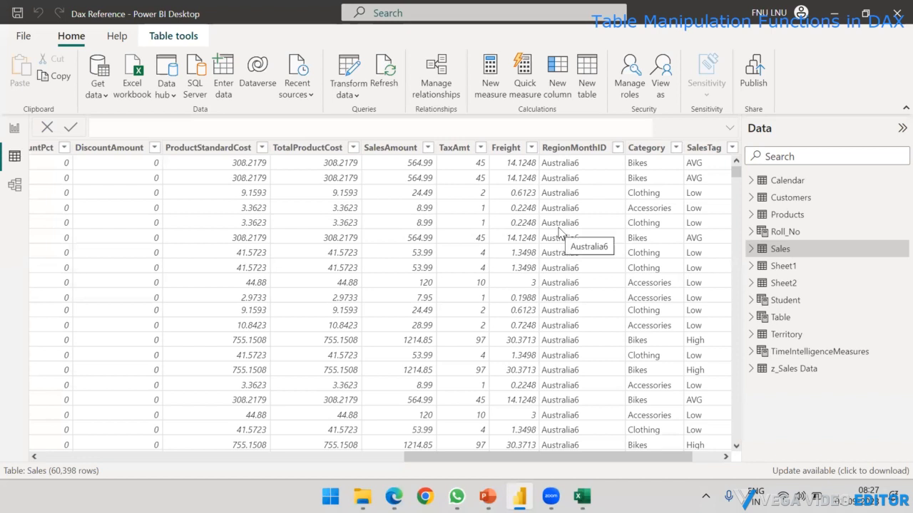
left_click(593, 94)
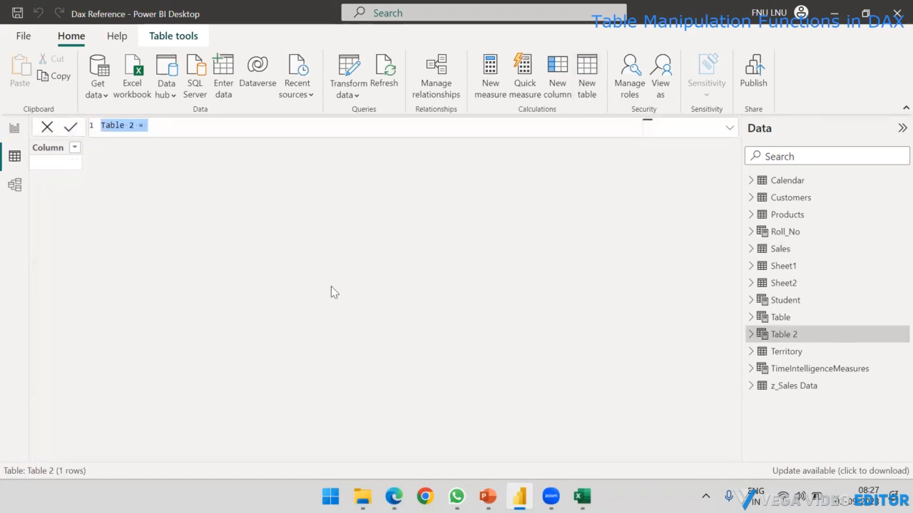
Step: Begin the formula Group by = GROUPBY(Sales, in the new table
key("BackSpace")
type("G")
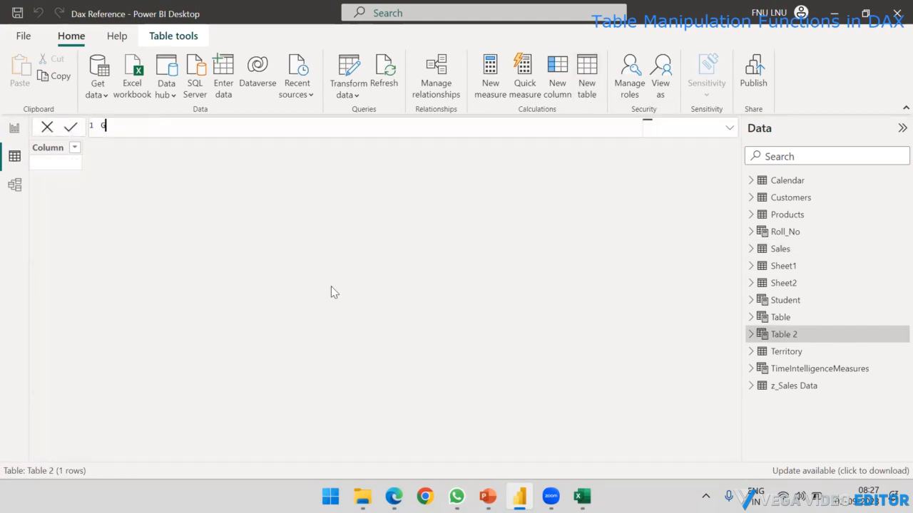
key("BackSpace")
type("Group by = GRO")
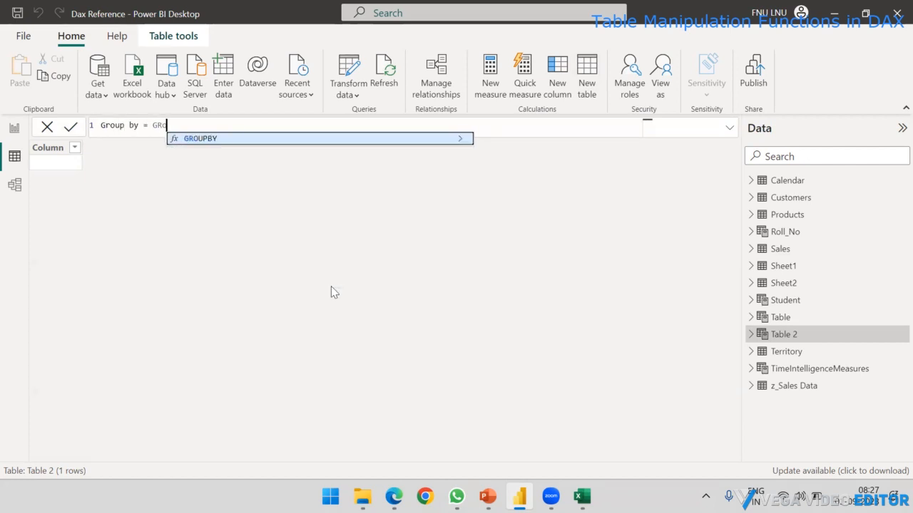
key("Tab")
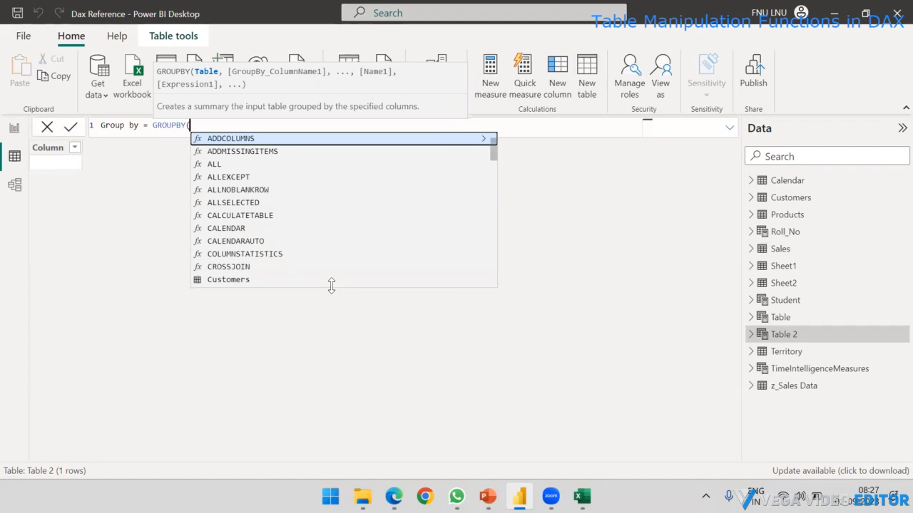
type("Sal")
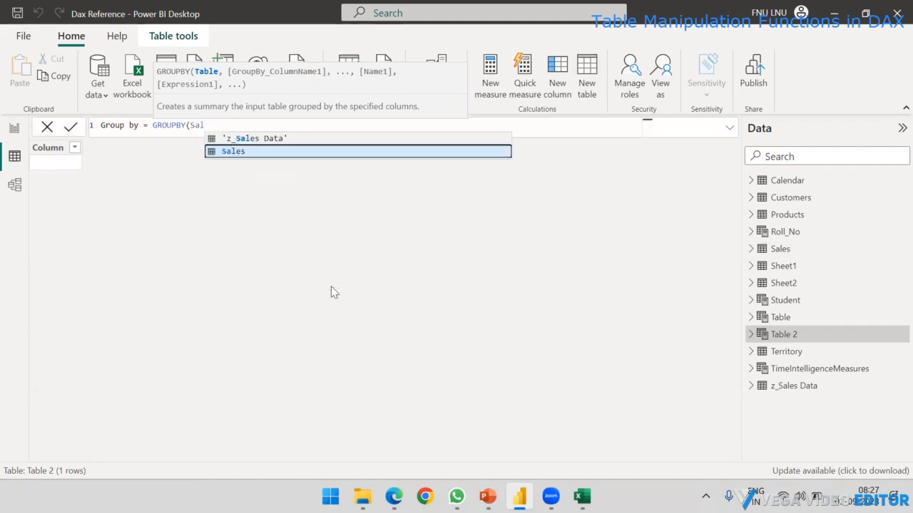
key("Tab")
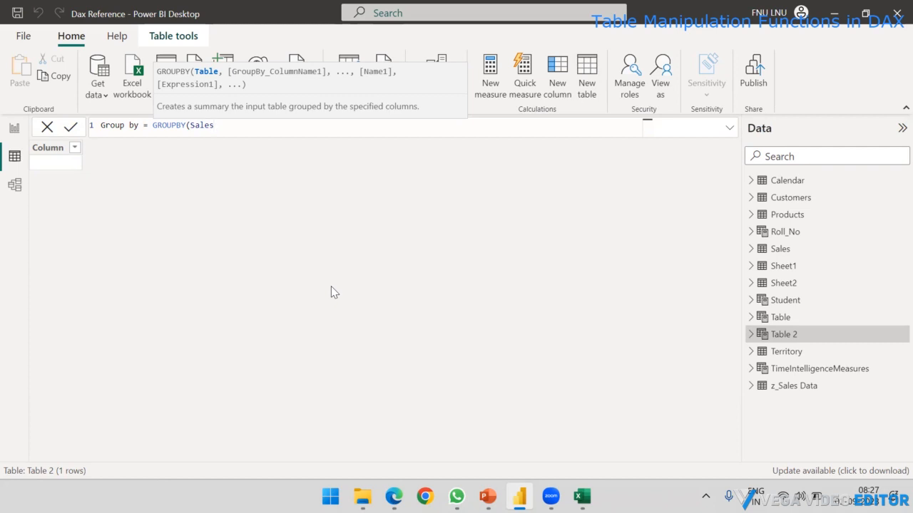
type(",")
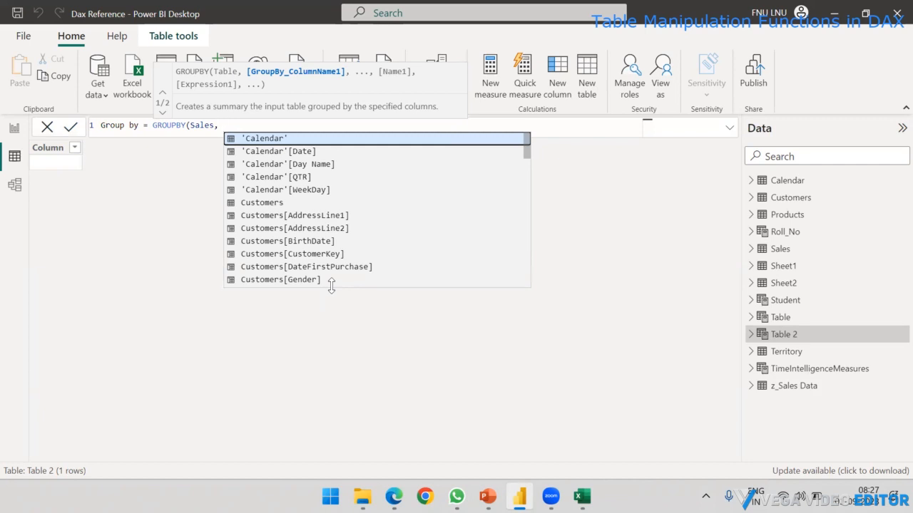
Step: Add Customers[Occupation] and Territory[Country] as the grouping columns
type("Cu")
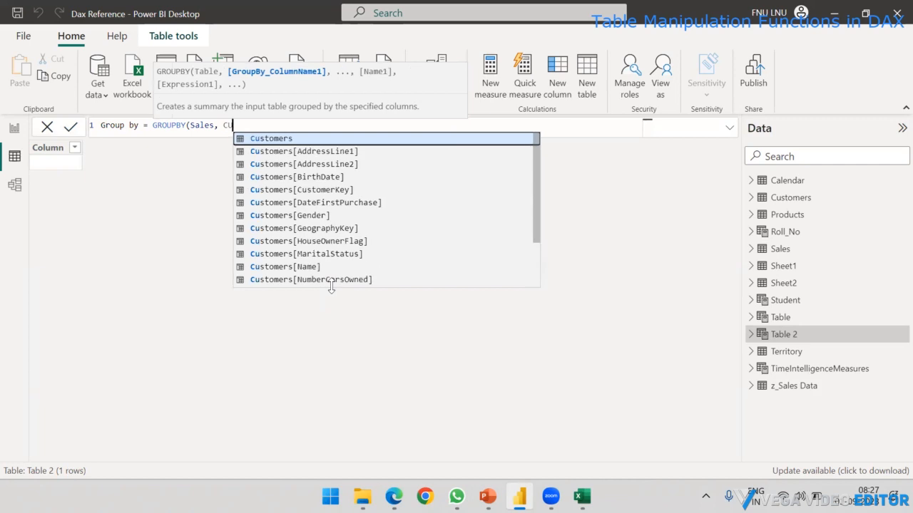
key("Down")
key("Down")
key("Down")
key("Down")
key("Down")
key("Down")
key("Down")
key("Down")
key("Down")
key("Down")
key("Down")
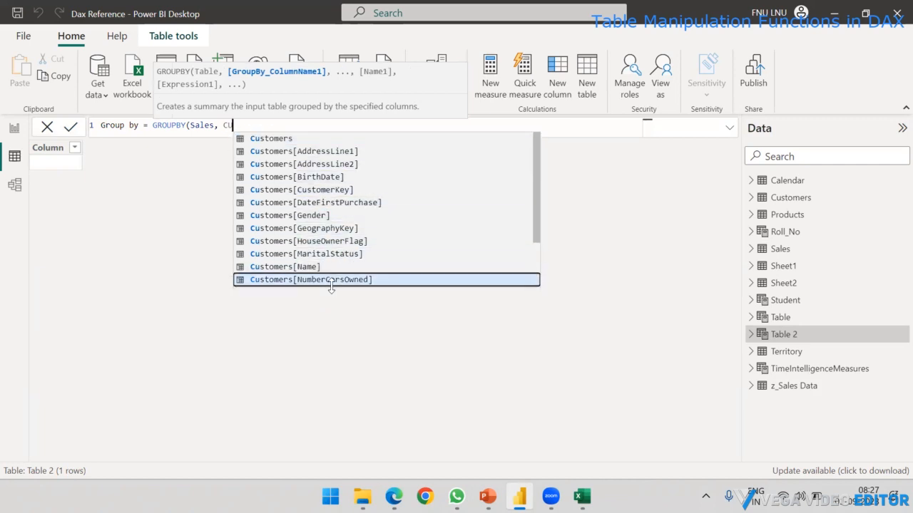
key("Down")
key("Down")
key("Down")
key("Up")
key("Tab")
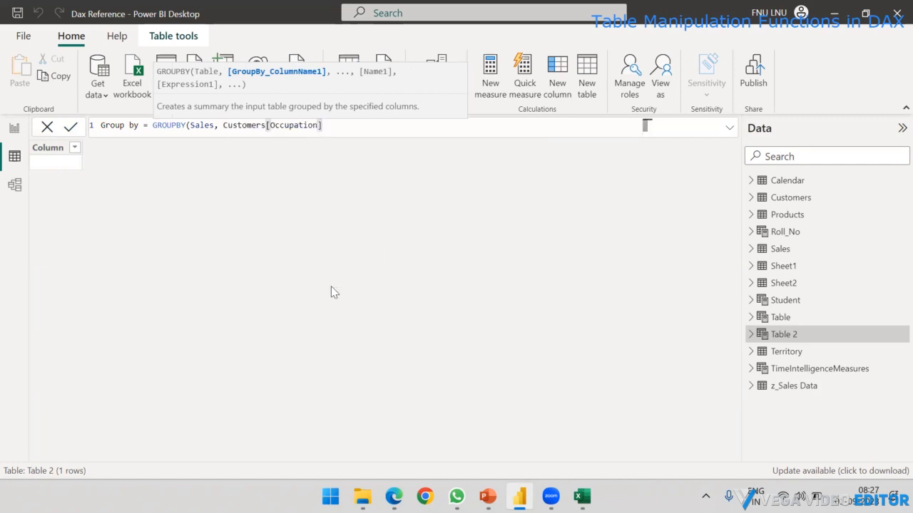
type(", ")
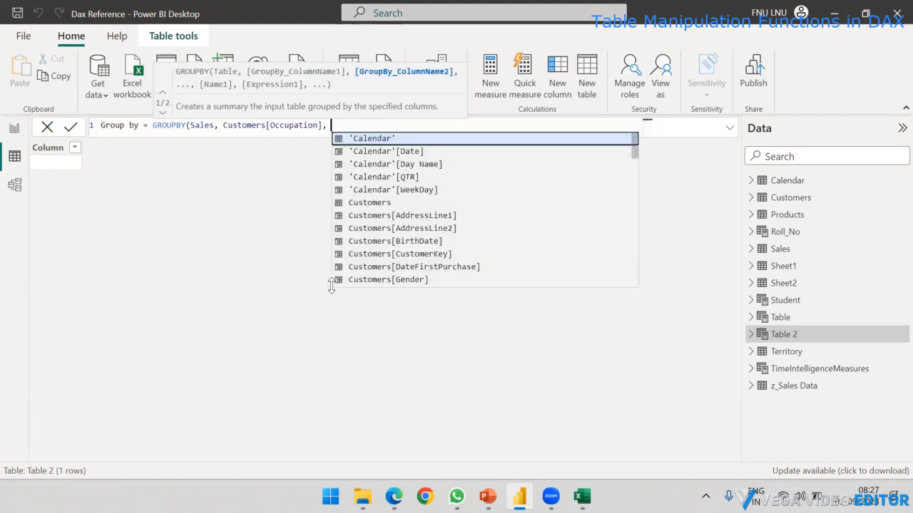
type("Co")
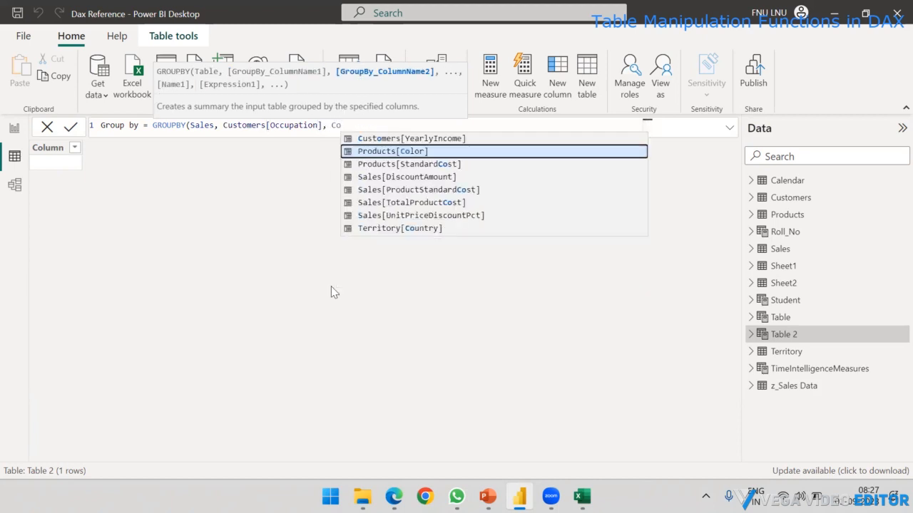
type("unt")
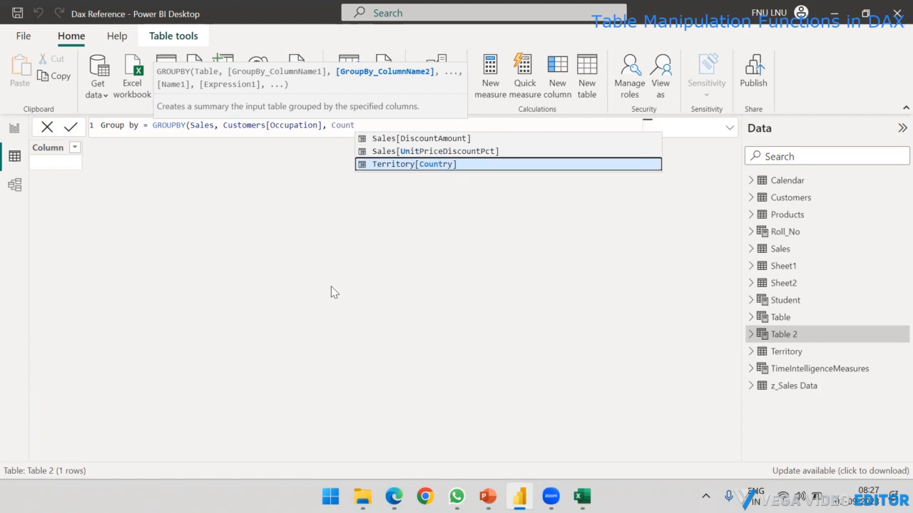
key("Tab")
type(",")
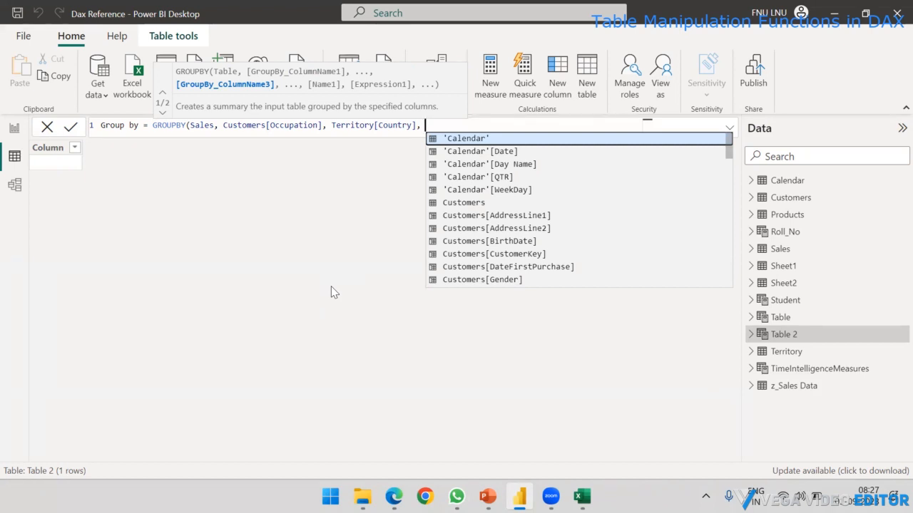
left_click_drag(224, 125, 421, 125)
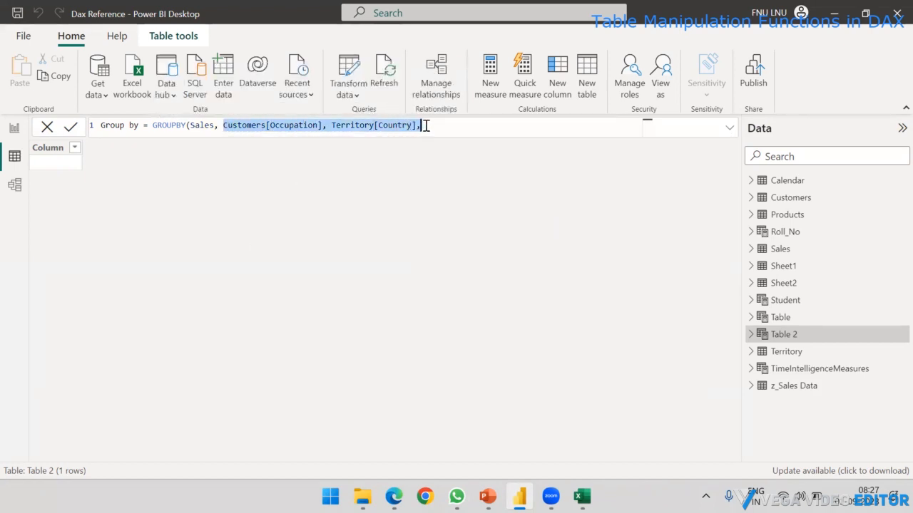
left_click(425, 126)
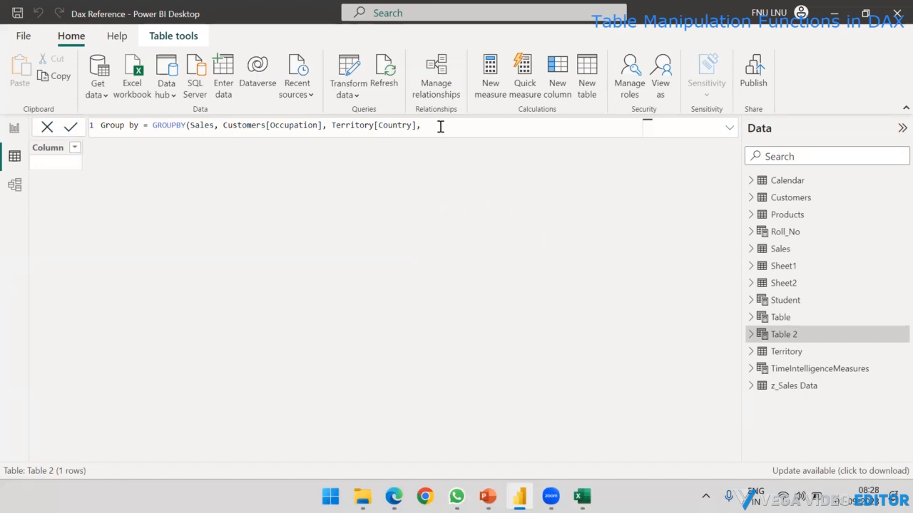
Step: Add the "Sum of Sales" column name after the grouping columns
type("\"\"")
type("SU")
type("m f")
key("BackSpace")
type("of Sales")
key("Right")
type(",")
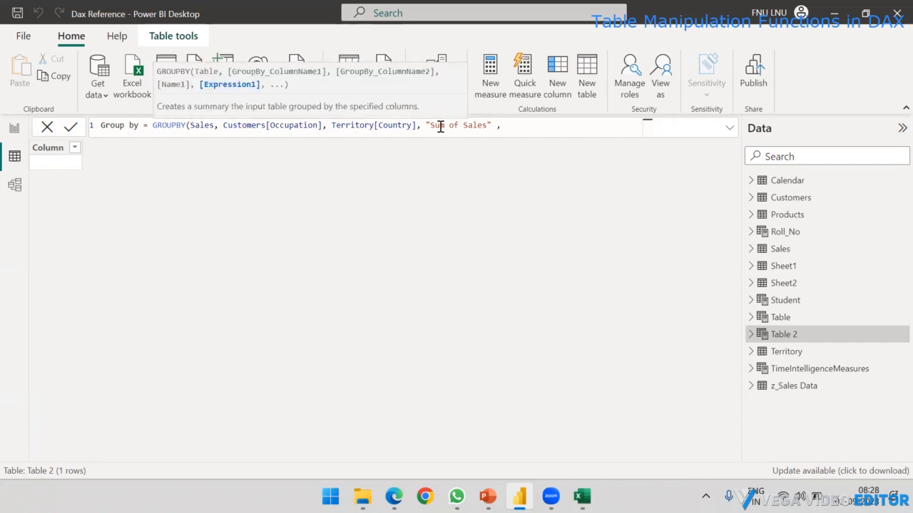
type(" Su")
Step: Start the Sum of Sales expression as SUMX(CURRENTGROUP() using autocomplete
key("BackSpace")
key("BackSpace")
type("sum")
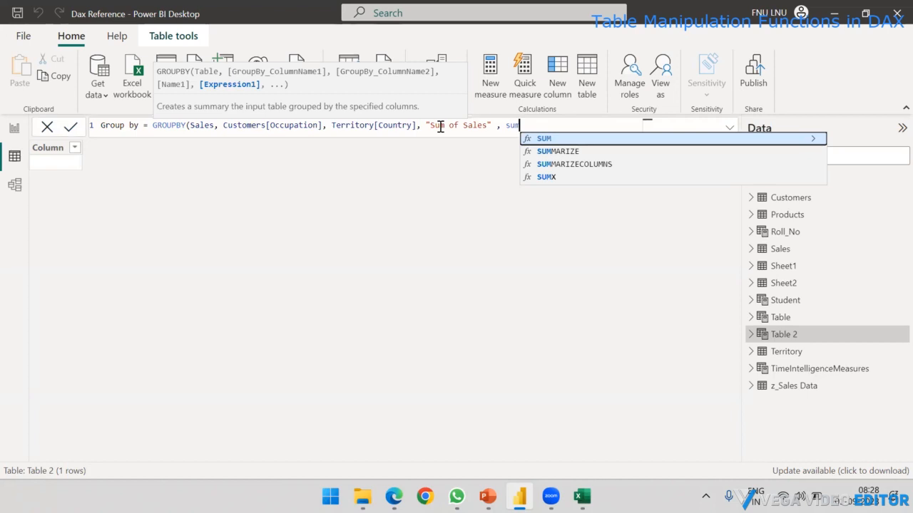
key("Down")
key("Down")
key("Down")
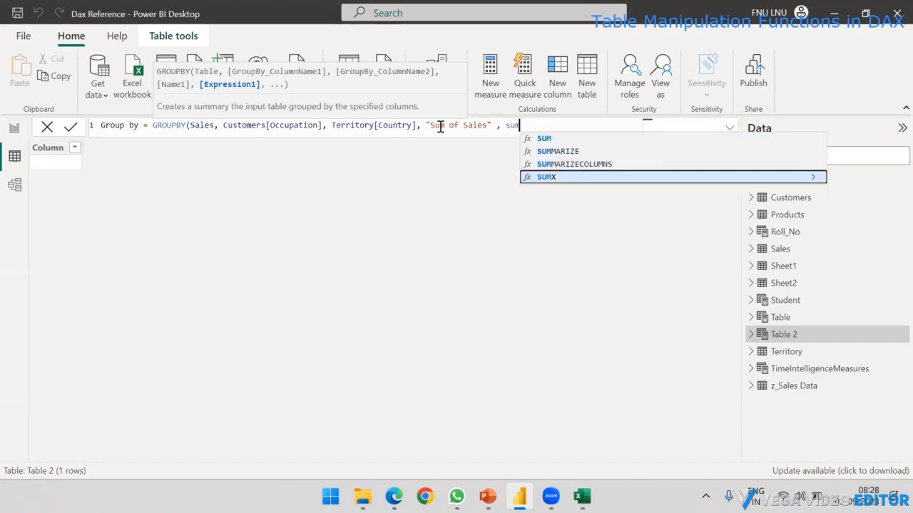
key("Tab")
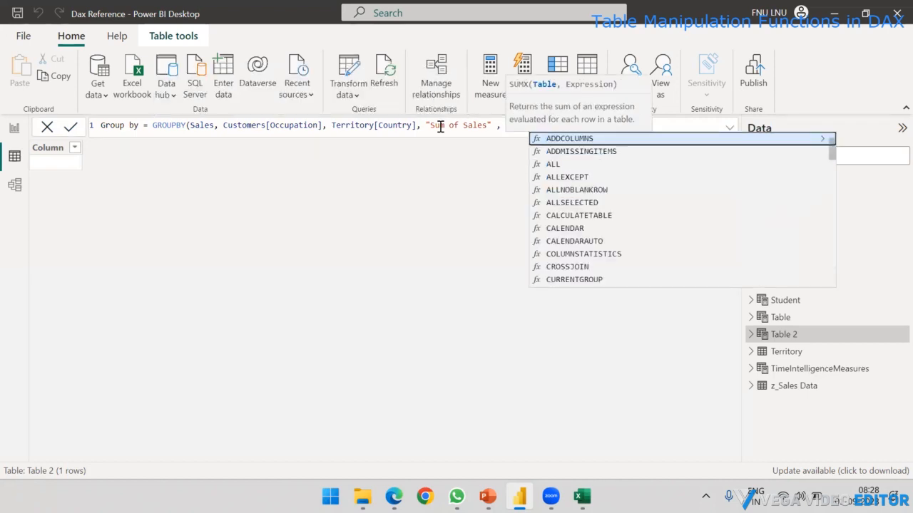
type("sale")
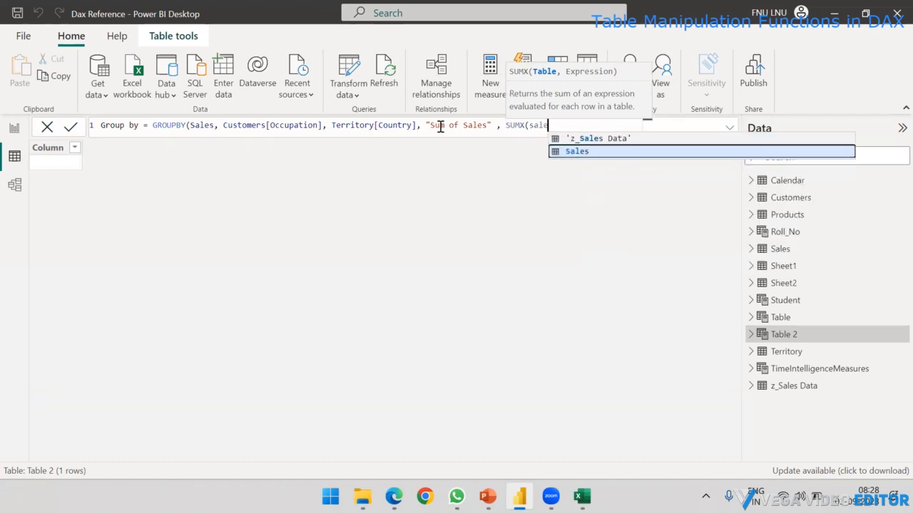
key("BackSpace")
key("BackSpace")
key("BackSpace")
key("BackSpace")
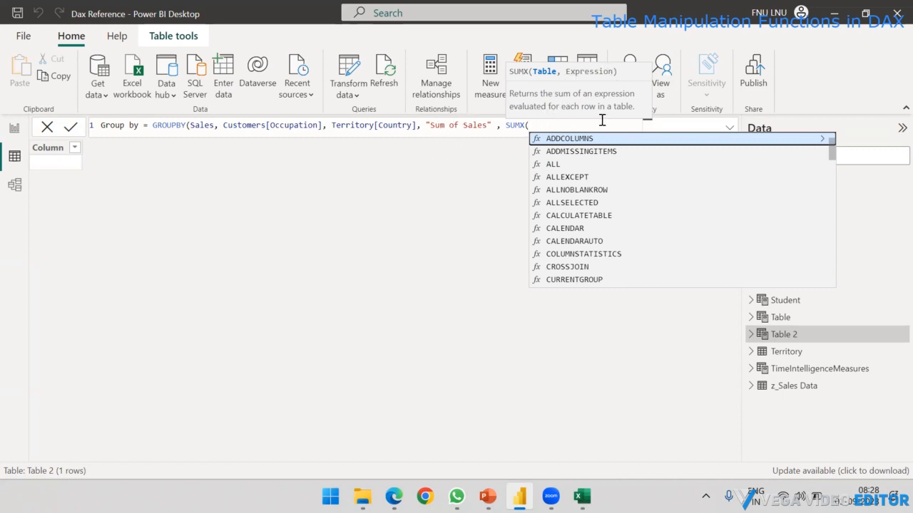
type("Sales")
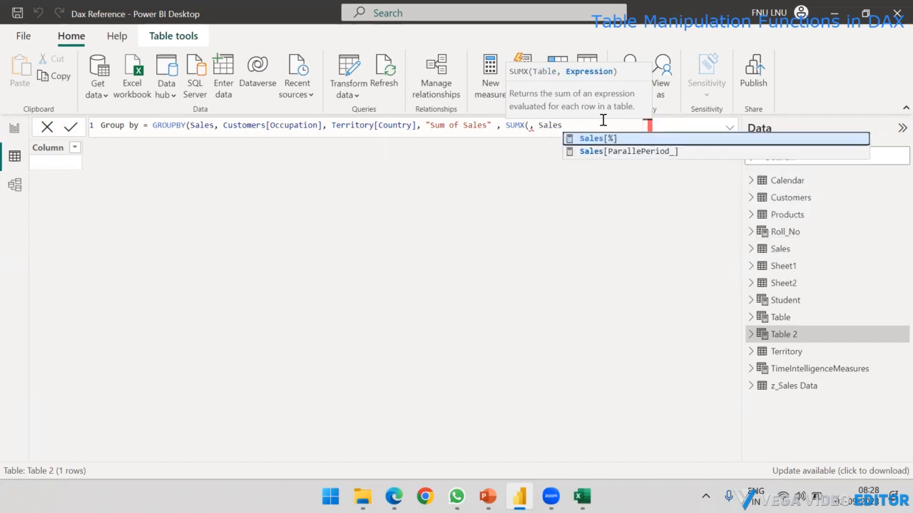
key("BackSpace")
key("BackSpace")
key("BackSpace")
key("BackSpace")
key("BackSpace")
key("BackSpace")
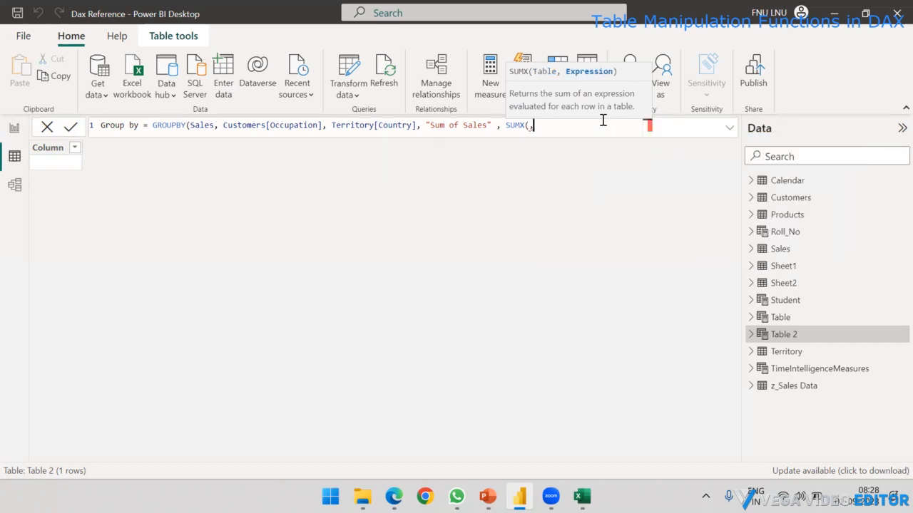
key("BackSpace")
type("Cu")
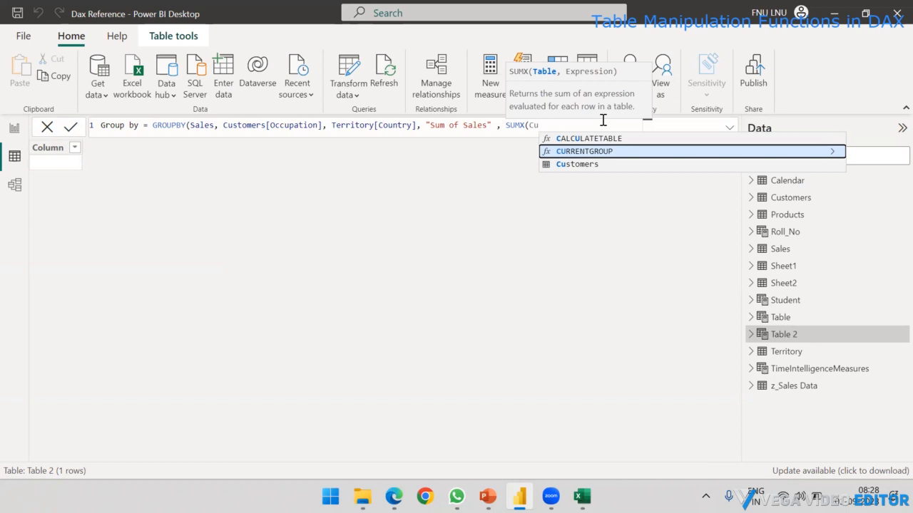
key("Tab")
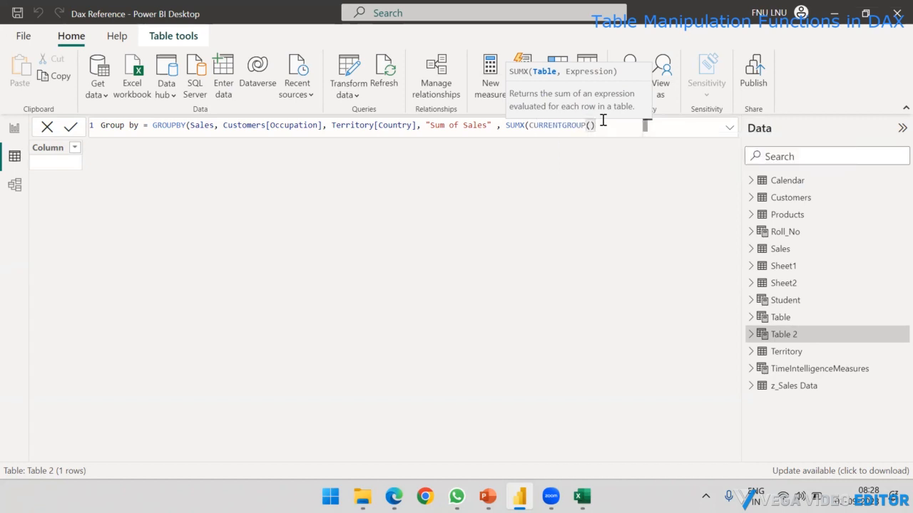
Step: Point out CURRENTGROUP and the grouping columns, then finish with Sales[SalesAmount] and close both parentheses
left_click_drag(529, 125, 595, 125)
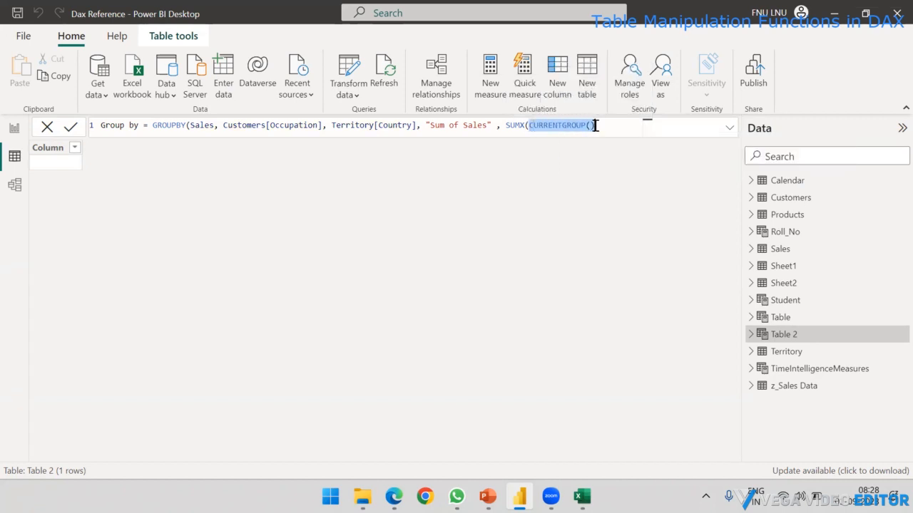
left_click_drag(223, 125, 419, 123)
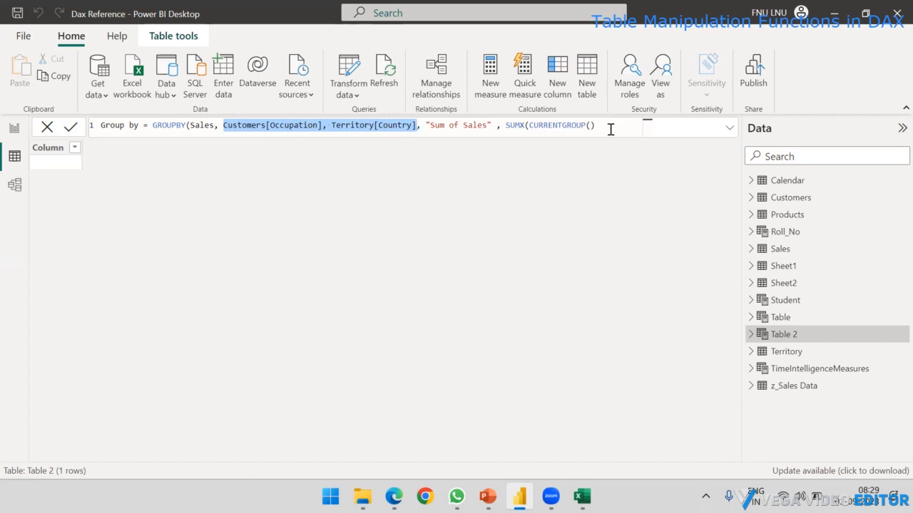
left_click(639, 129)
type(", ")
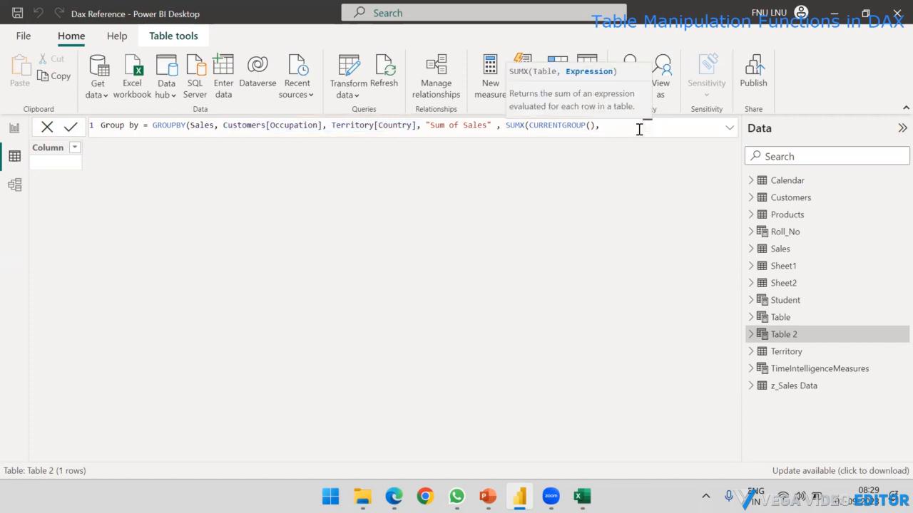
type("Sale")
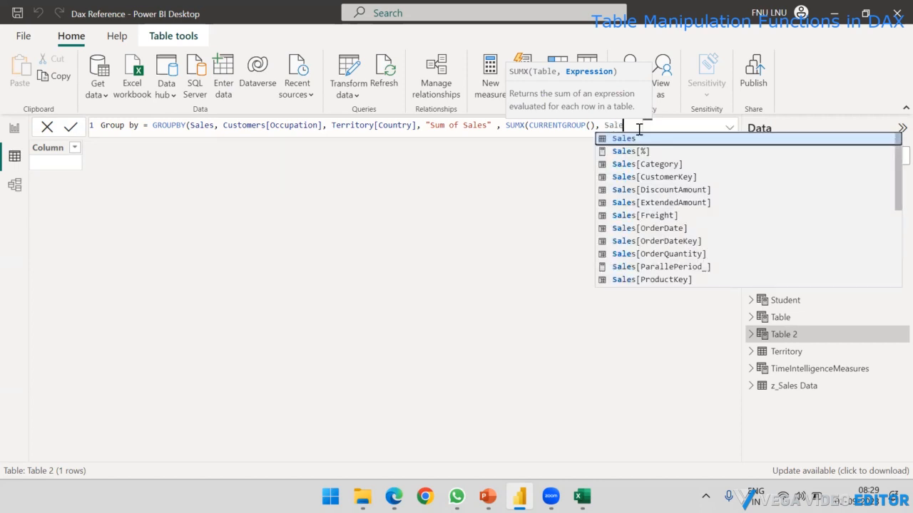
type("s")
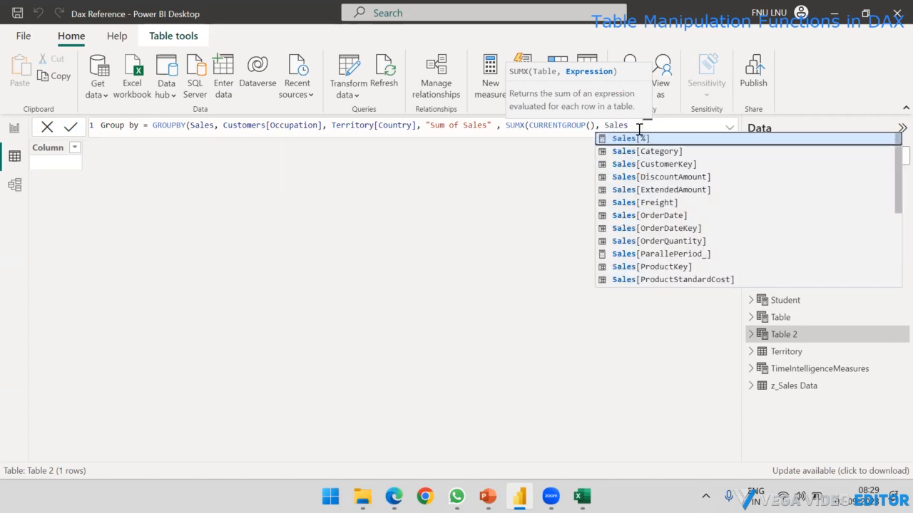
type("[SalesAmount]")
key("Tab")
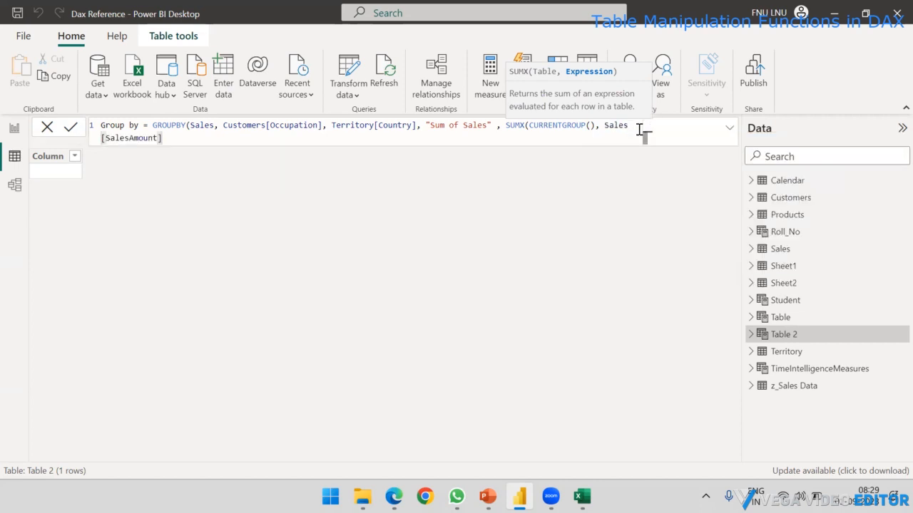
type(")")
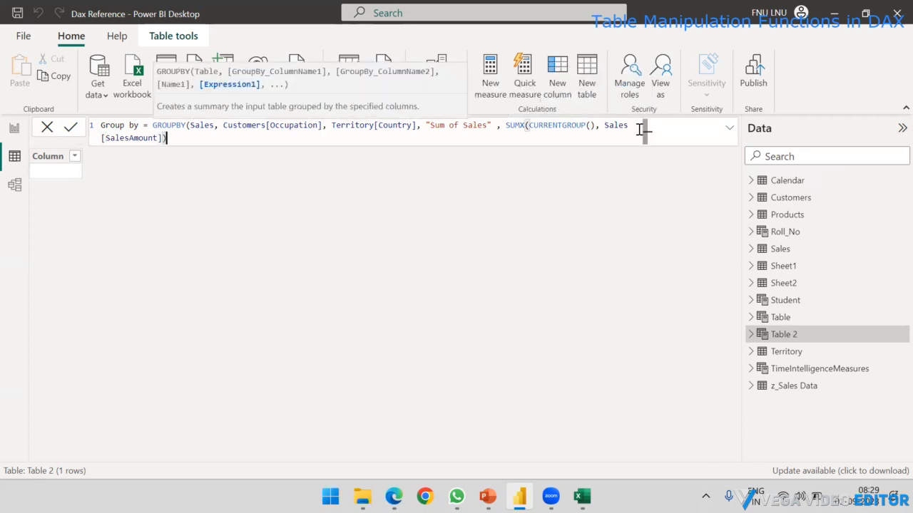
type(")")
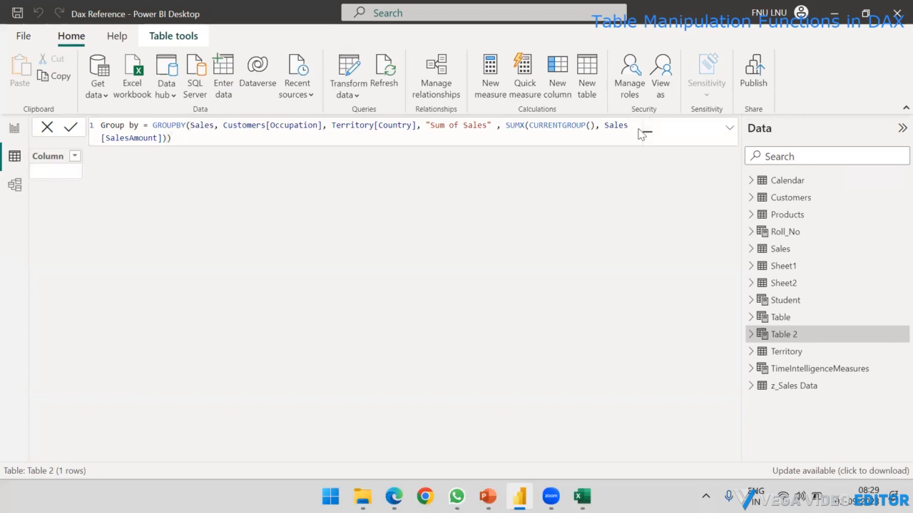
Step: Commit the GROUPBY formula to create the Group by table, then look over the Student and Sales tables
key("Return")
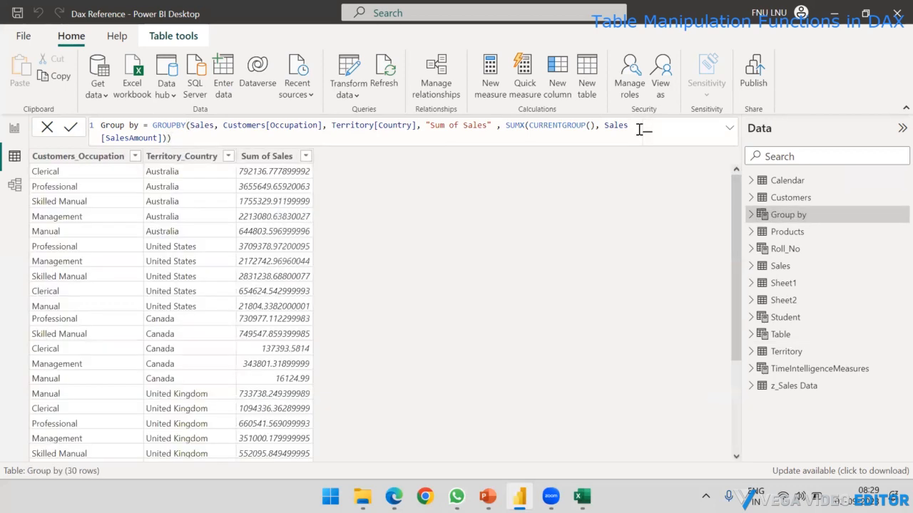
left_click(775, 324)
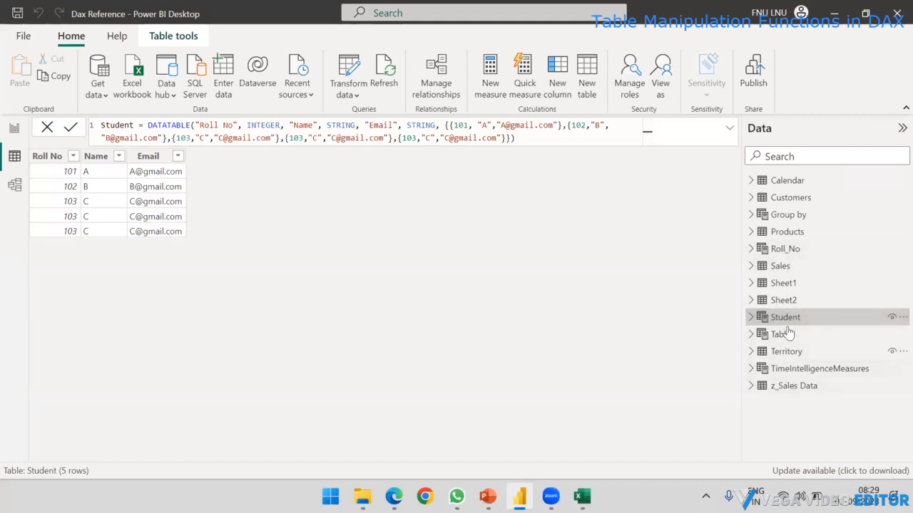
left_click(793, 267)
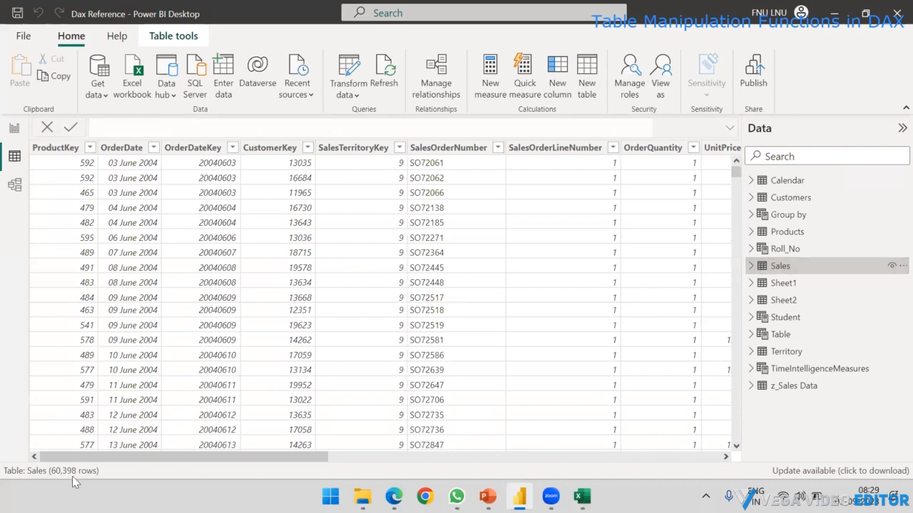
Step: Return to the Group by table and review its 30 rows of Sum of Sales
left_click(777, 216)
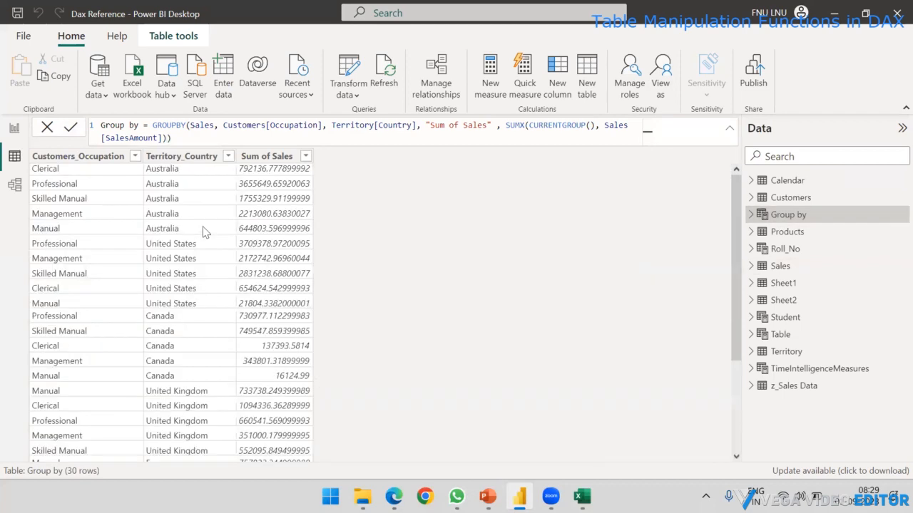
scroll(201, 234, "down", 3)
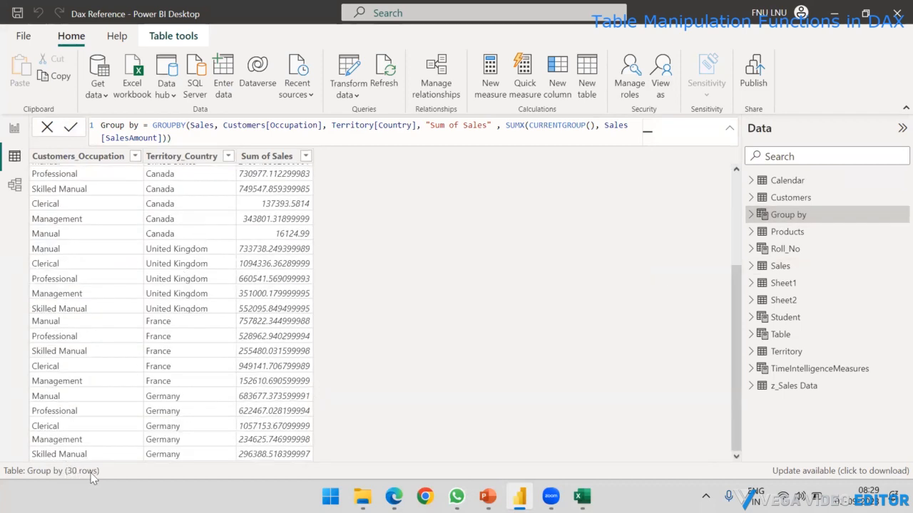
scroll(231, 265, "up", 3)
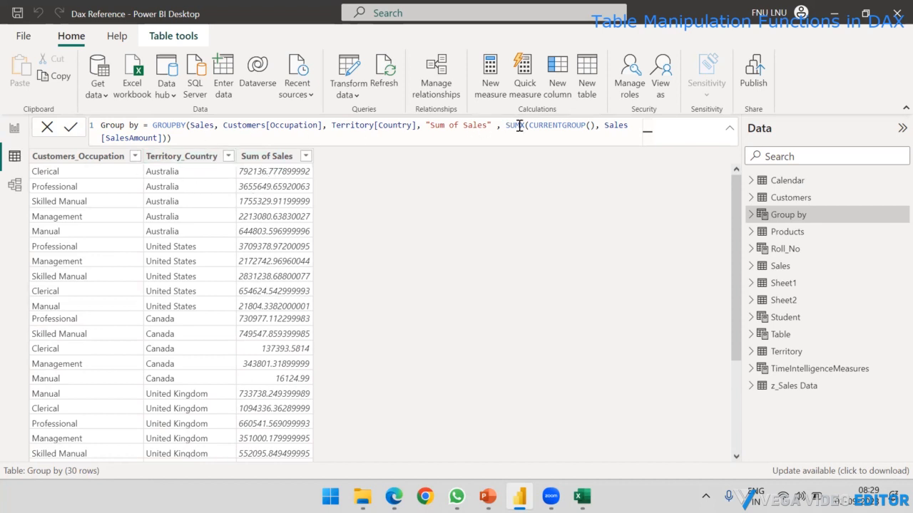
Step: Extend the GROUPBY formula with a "Sum of Quantity" column using SUMX
left_click(169, 138)
type(", ")
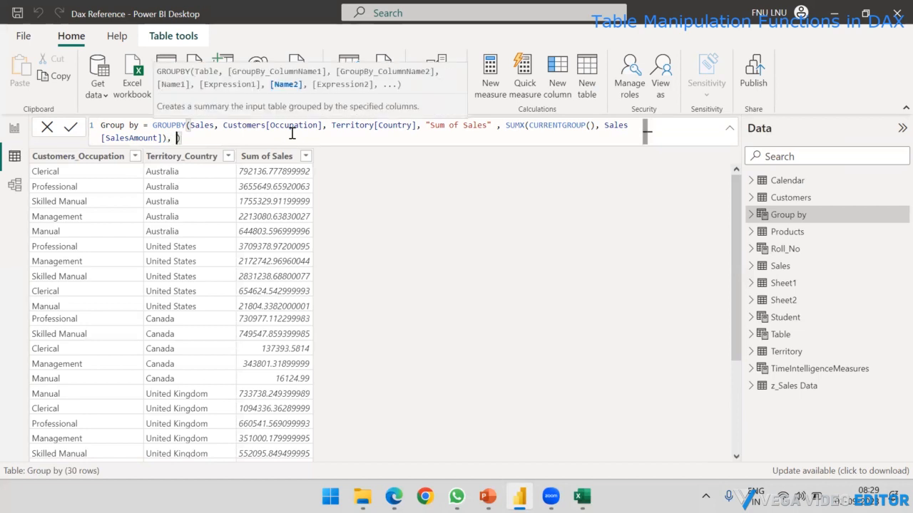
type("\"Sum of ")
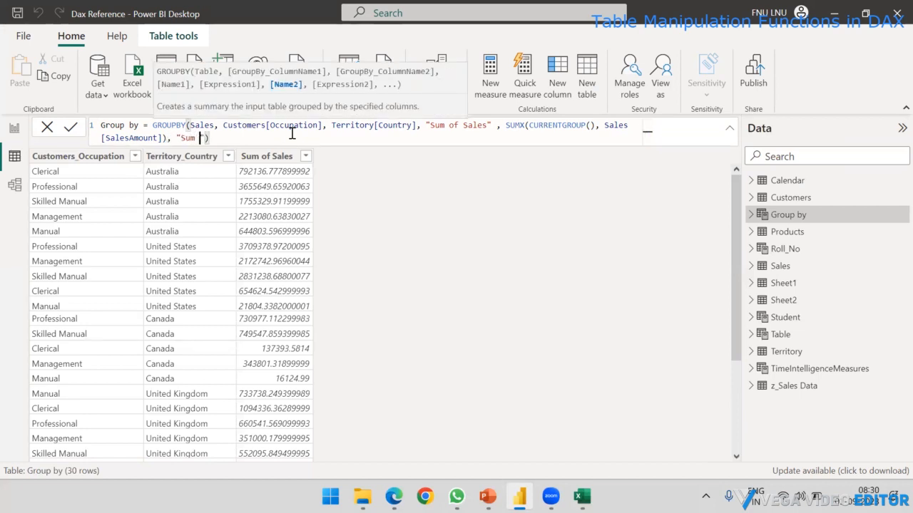
type("Quna")
key("BackSpace")
key("BackSpace")
type("anit")
key("BackSpace")
key("BackSpace")
type("itity")
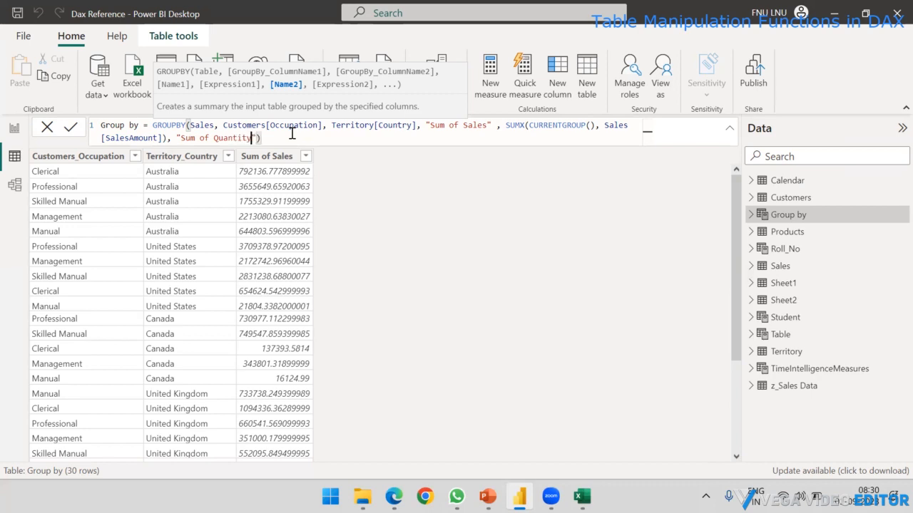
type(", ")
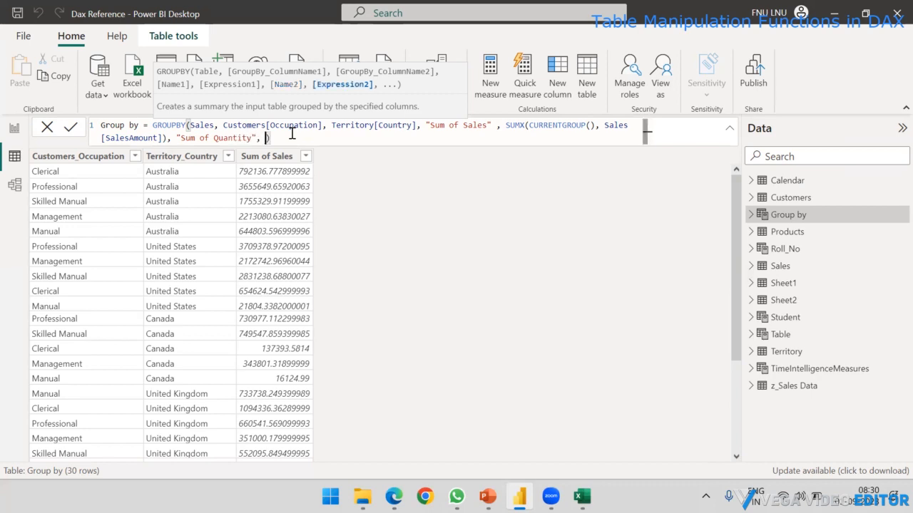
type("SUM")
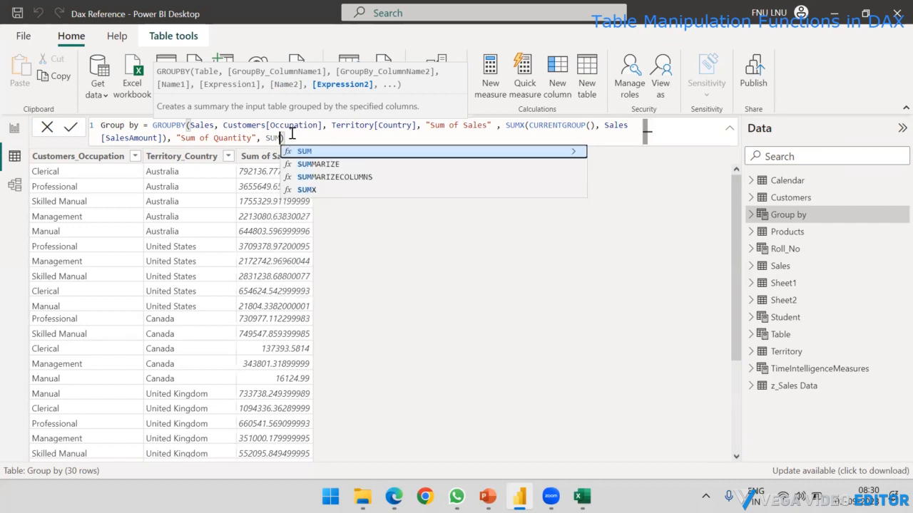
key("Down")
key("Down")
key("Down")
key("Tab")
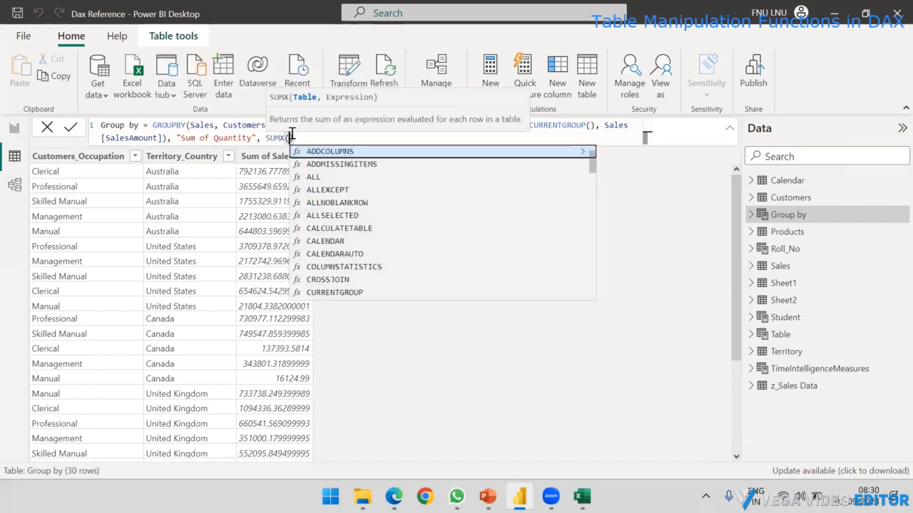
Step: Complete it as SUMX(CURRENTGROUP(), Sales[OrderQuantity]) and commit the formula
type("cu")
key("Down")
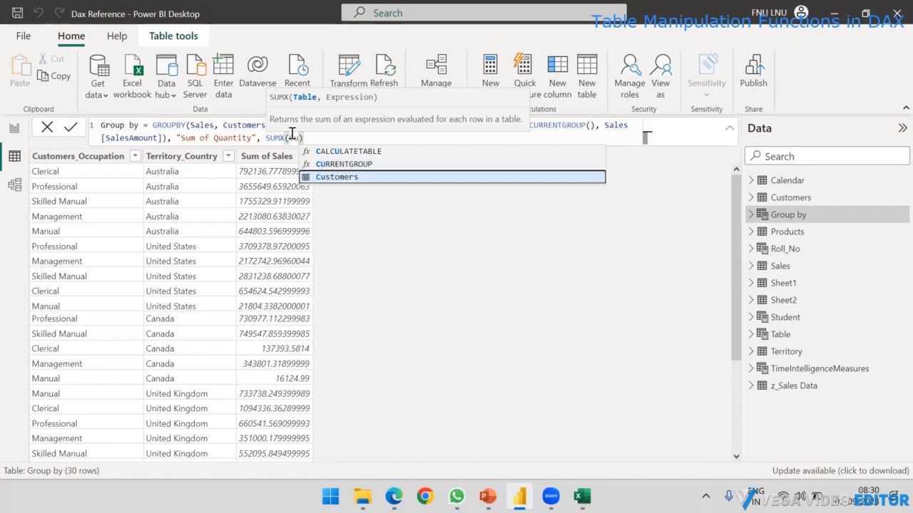
key("Up")
key("Tab")
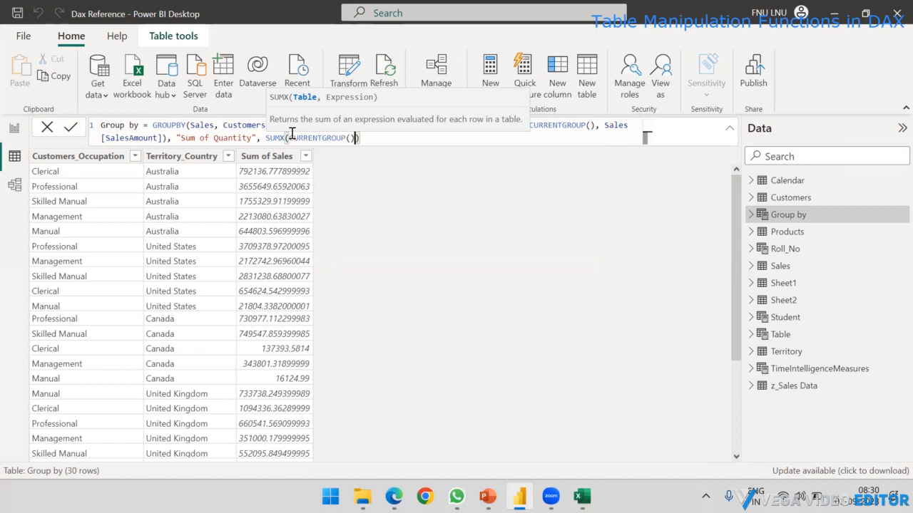
type(", ")
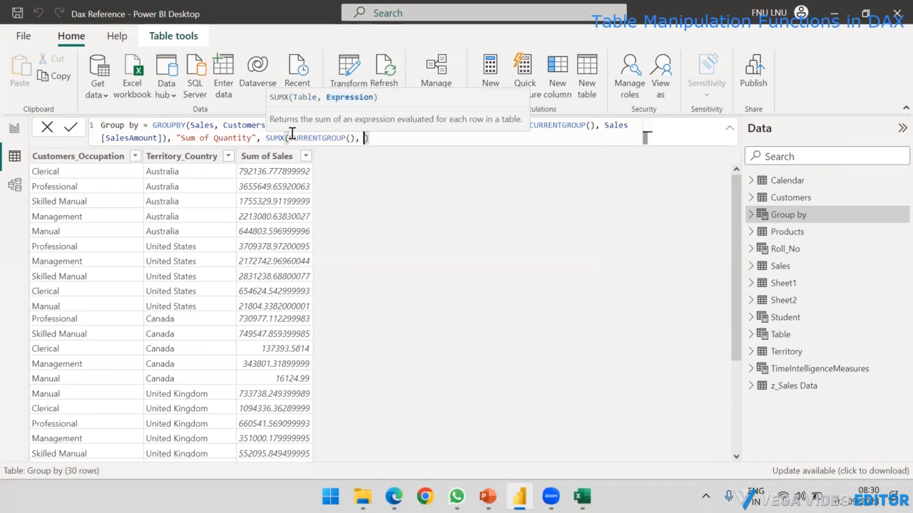
type("order")
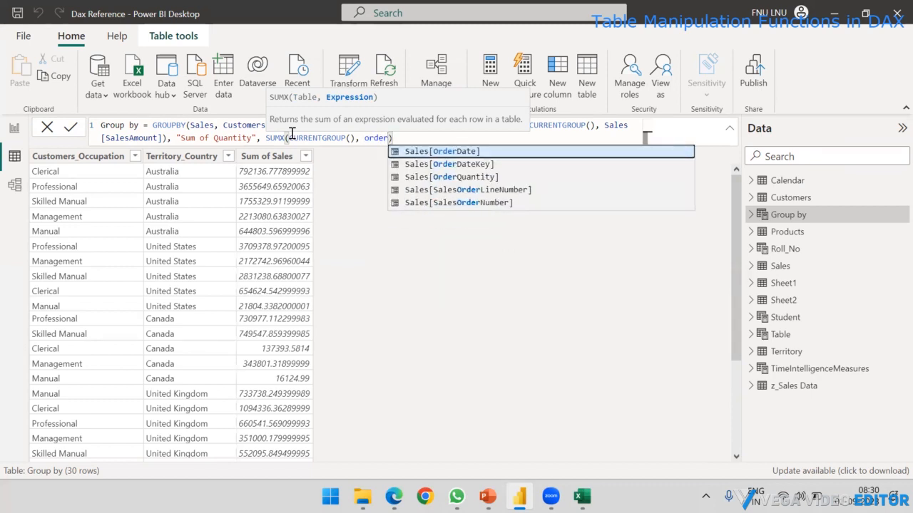
key("Down")
key("Down")
key("Tab")
type(")")
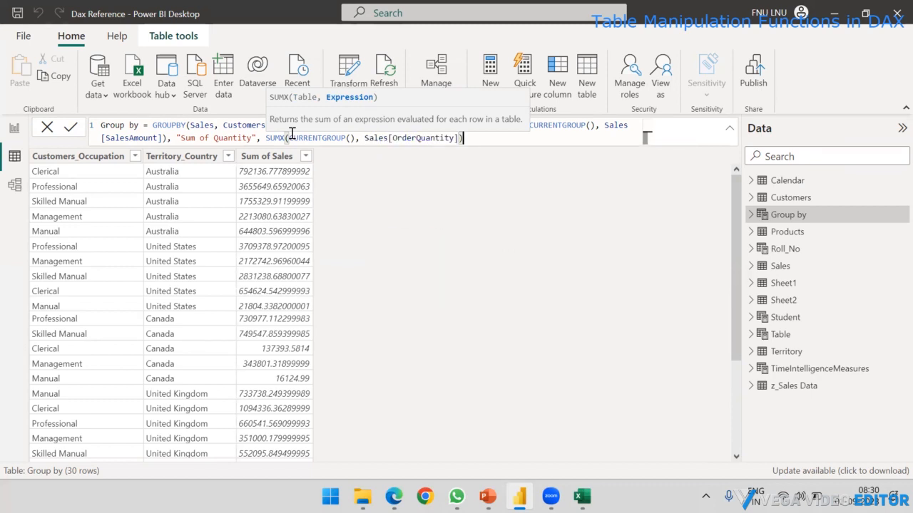
type(")")
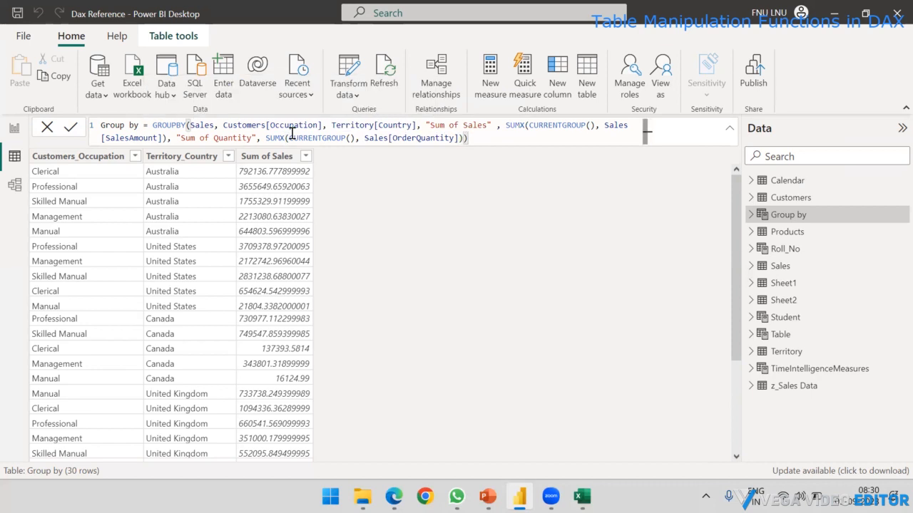
key("Return")
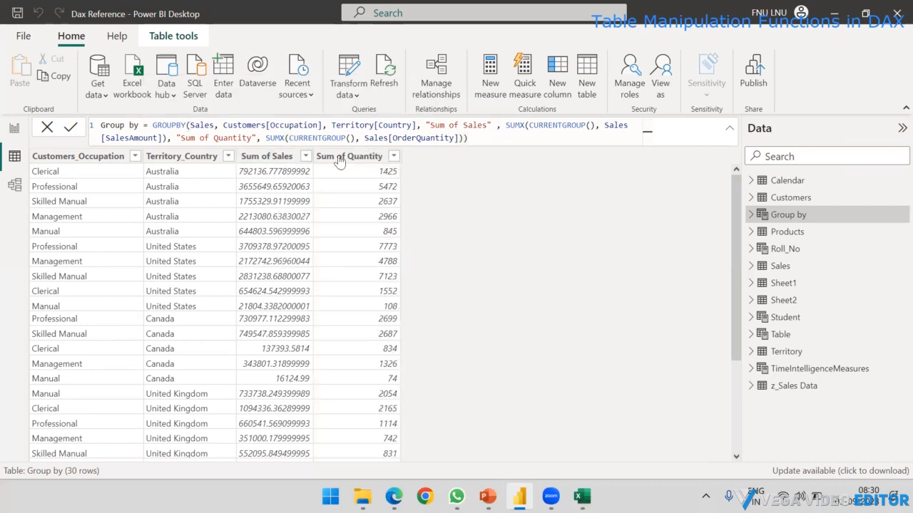
scroll(371, 292, "down", 3)
scroll(361, 294, "up", 3)
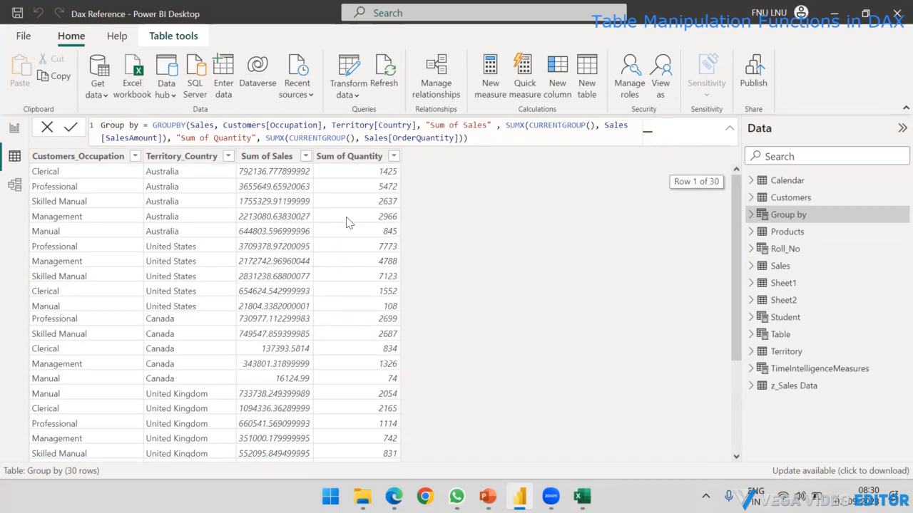
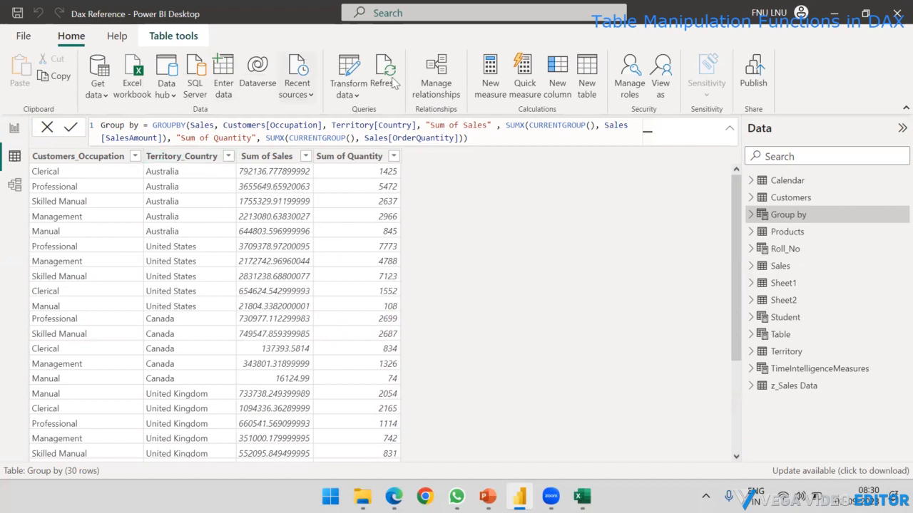
Step: Insert Products[Category] after Territory[Country] in the GROUPBY formula and commit it, giving 90 rows
left_click(417, 126)
key("Right")
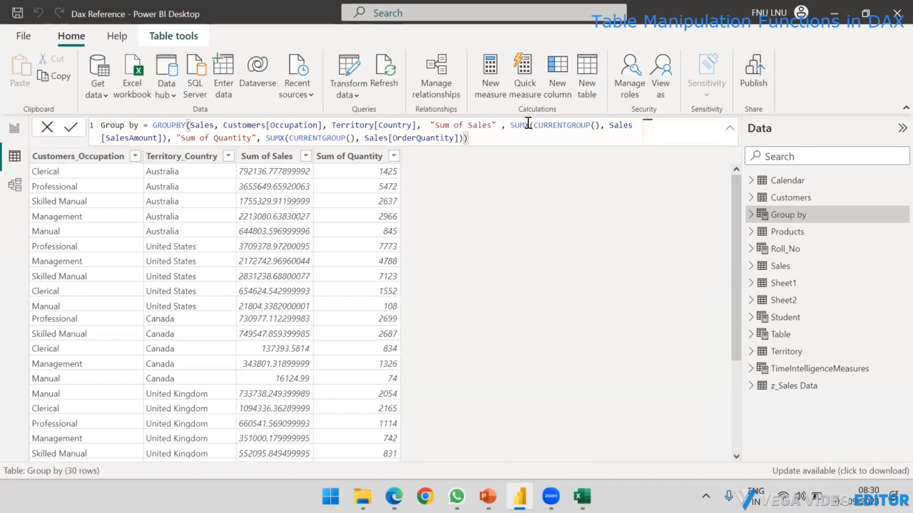
type("Products[Category]")
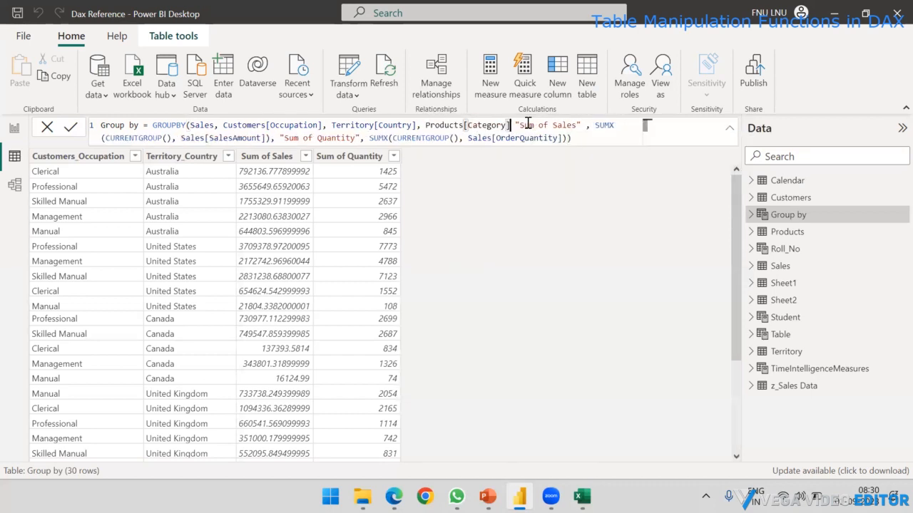
type(",")
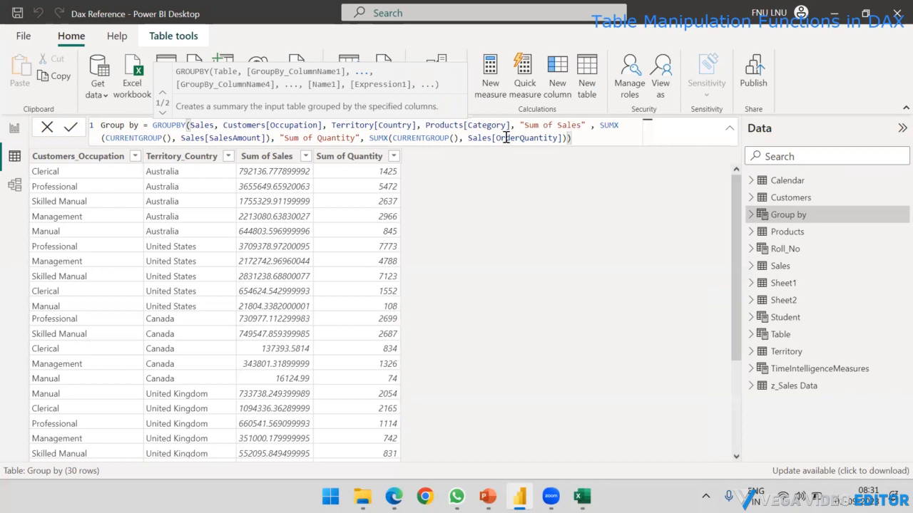
left_click(572, 139)
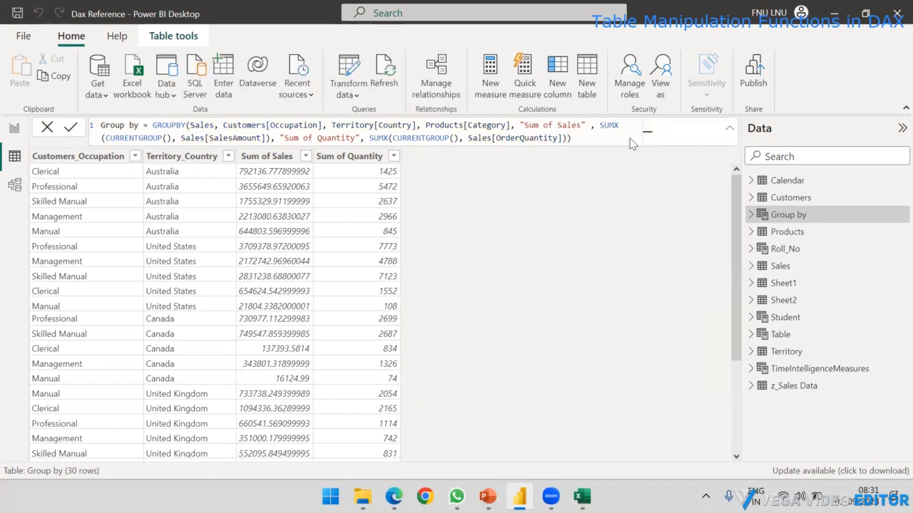
key("Return")
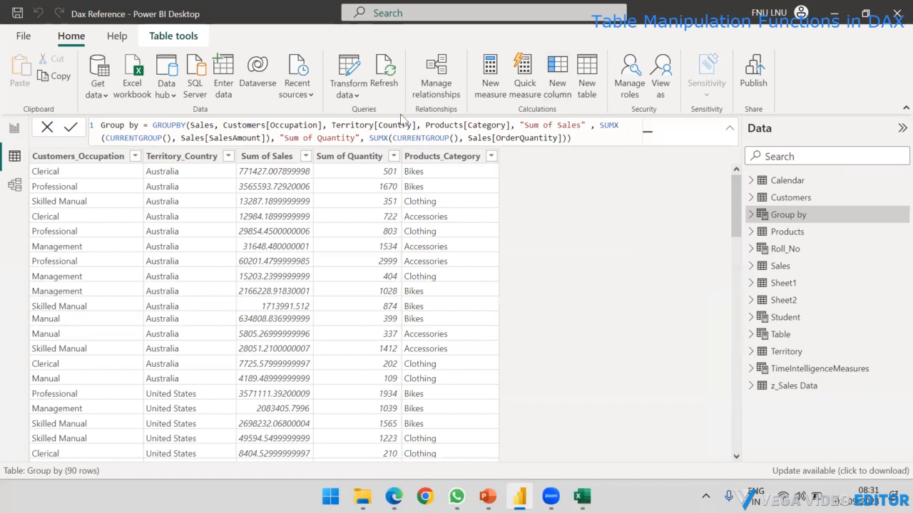
left_click_drag(425, 125, 511, 123)
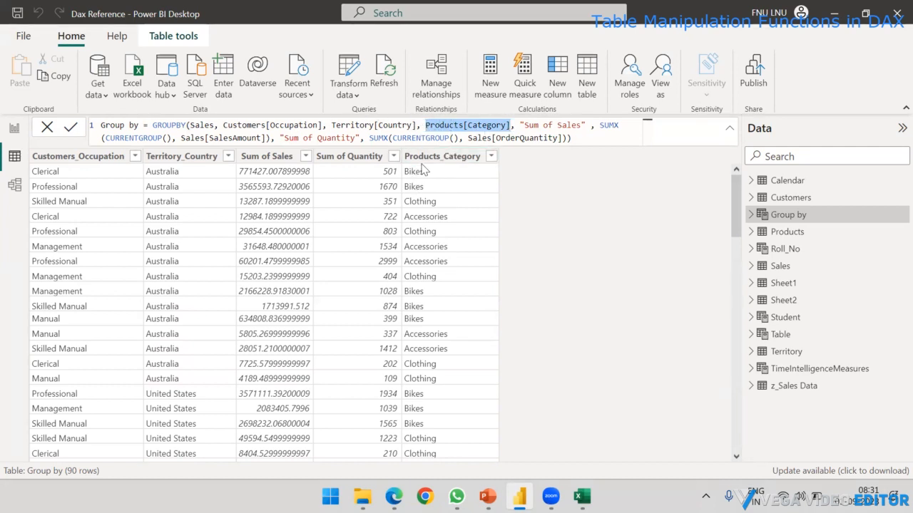
scroll(361, 225, "down", 5)
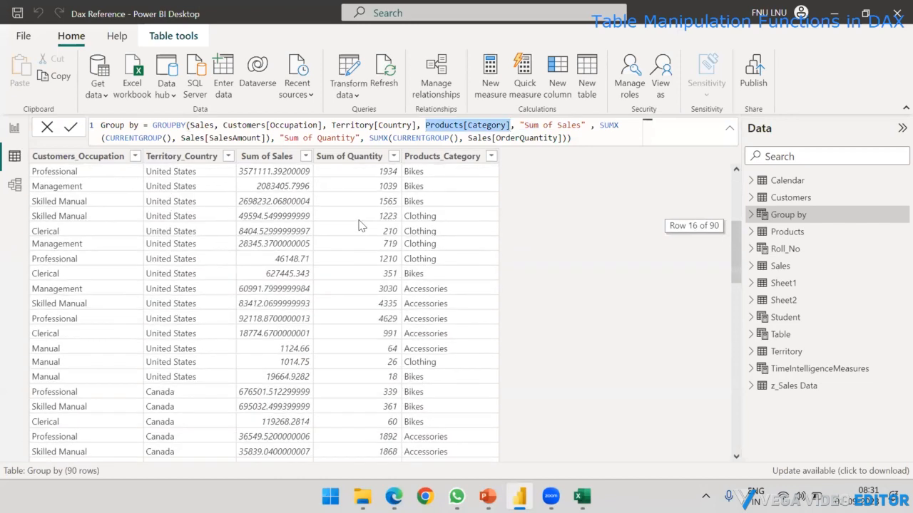
scroll(360, 226, "down", 12)
scroll(357, 221, "up", 5)
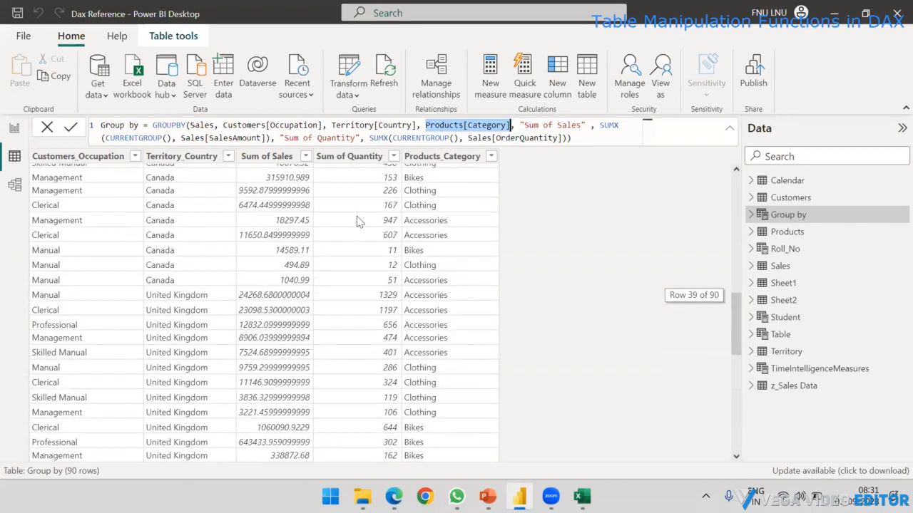
scroll(357, 216, "up", 13)
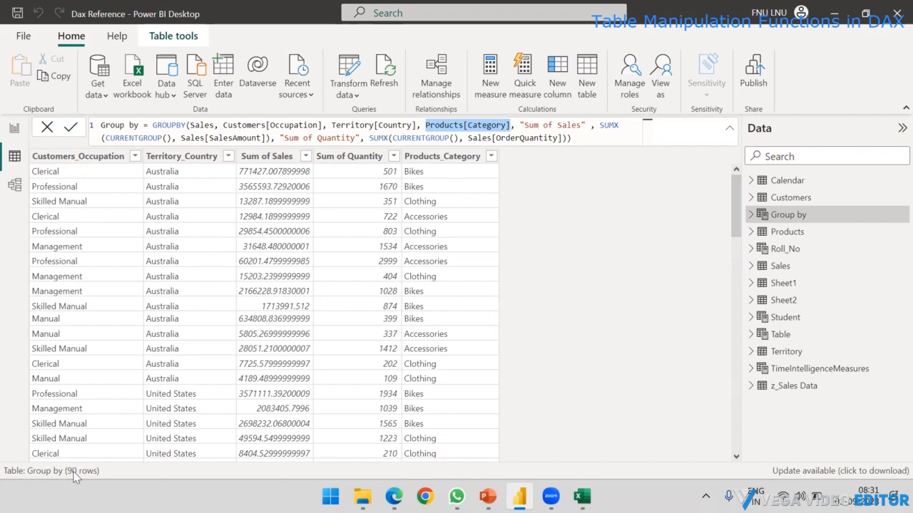
scroll(375, 333, "down", 4)
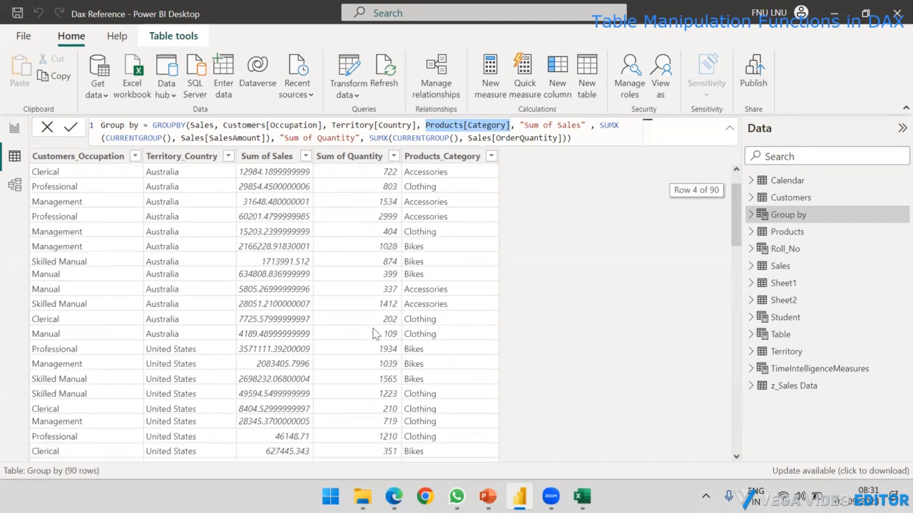
scroll(375, 334, "down", 8)
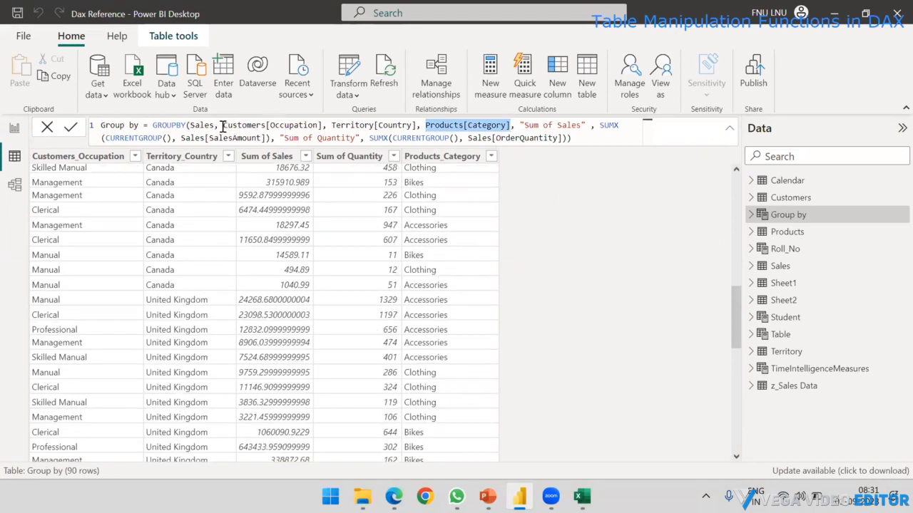
Step: Move Customers[Occupation] onto its own indented second line of the GROUPBY formula
left_click(728, 129)
left_click(729, 130)
left_click(223, 125, "shift")
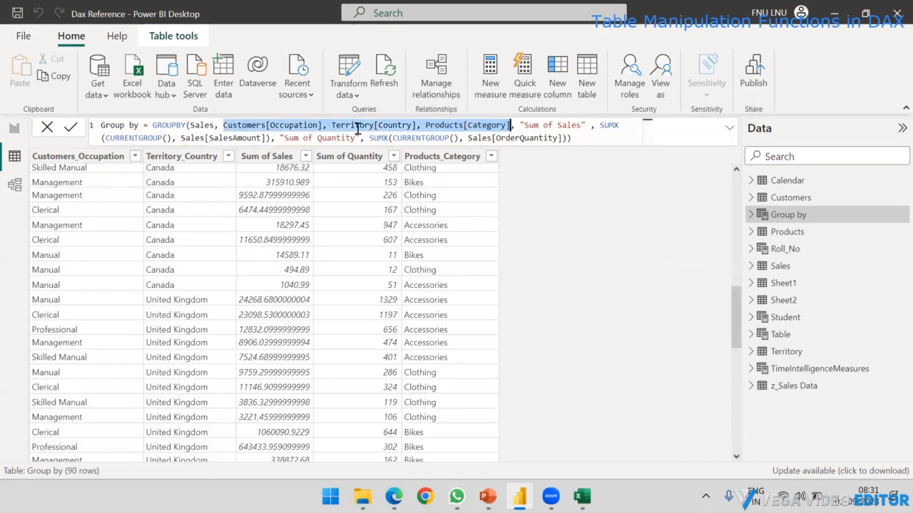
key("Left")
key("shift+Return")
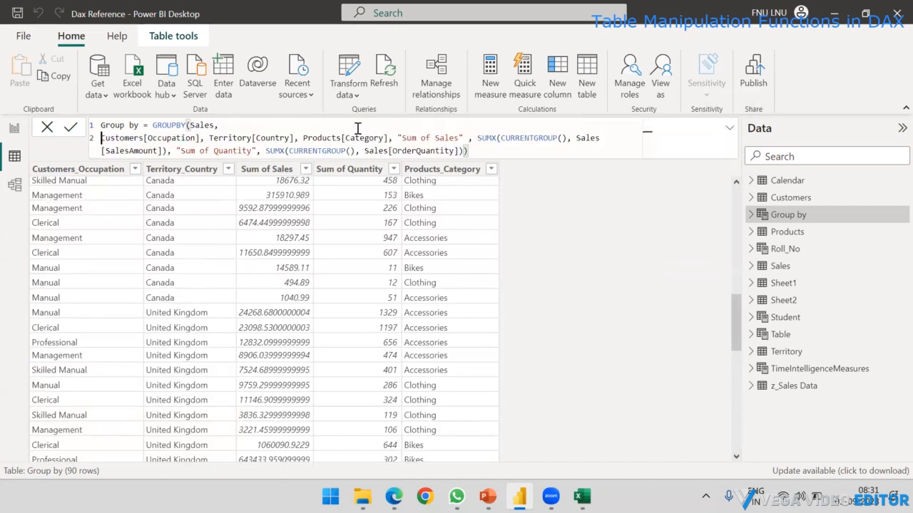
key("Tab")
key("Tab")
key("Tab")
key("Tab")
key("Tab")
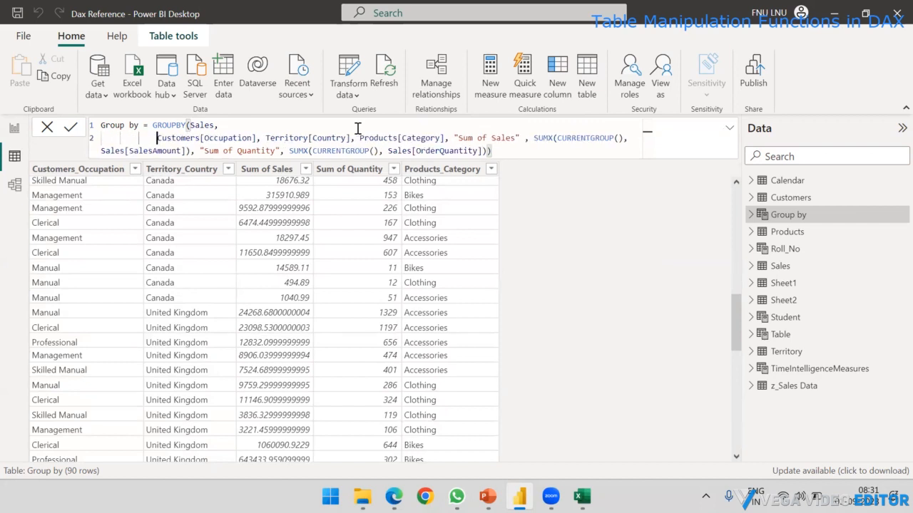
key("BackSpace")
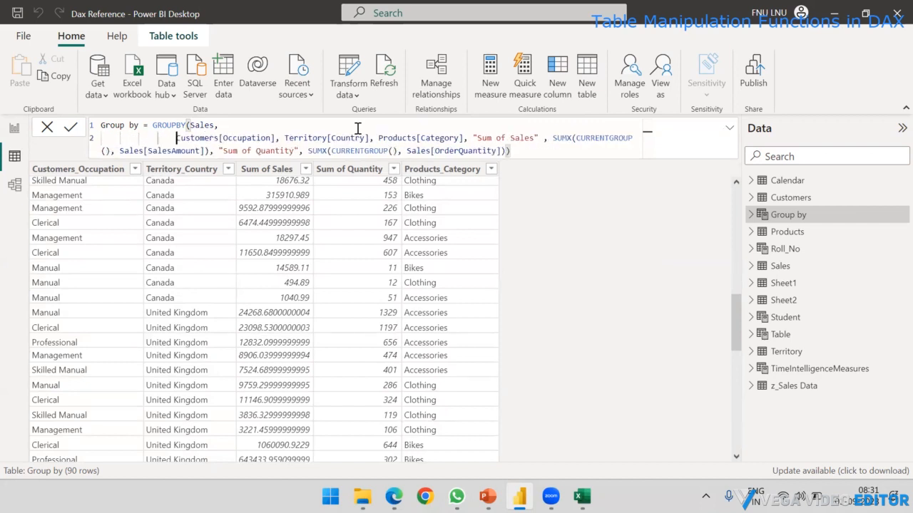
key("Tab")
key("BackSpace")
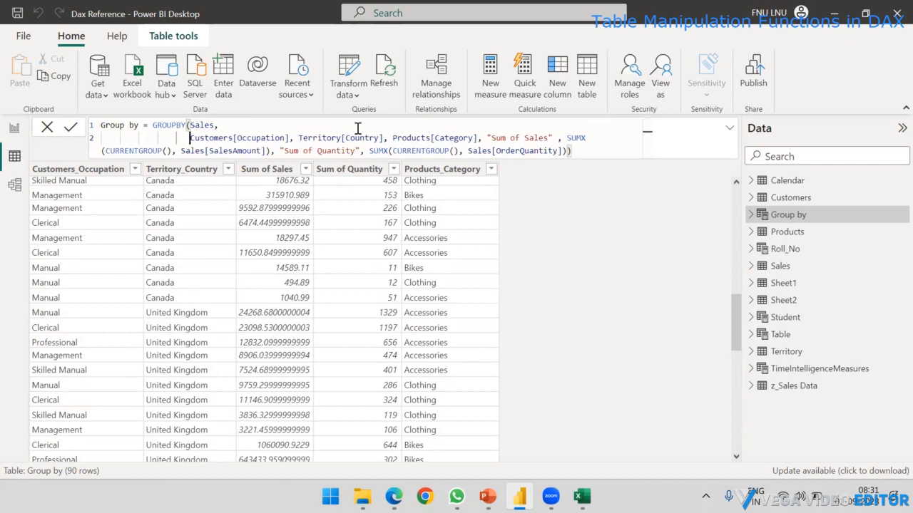
Step: Break Territory[Country], Products[Category] and the Sum of Sales expression onto separate lines
left_click(299, 137)
key("shift+Return")
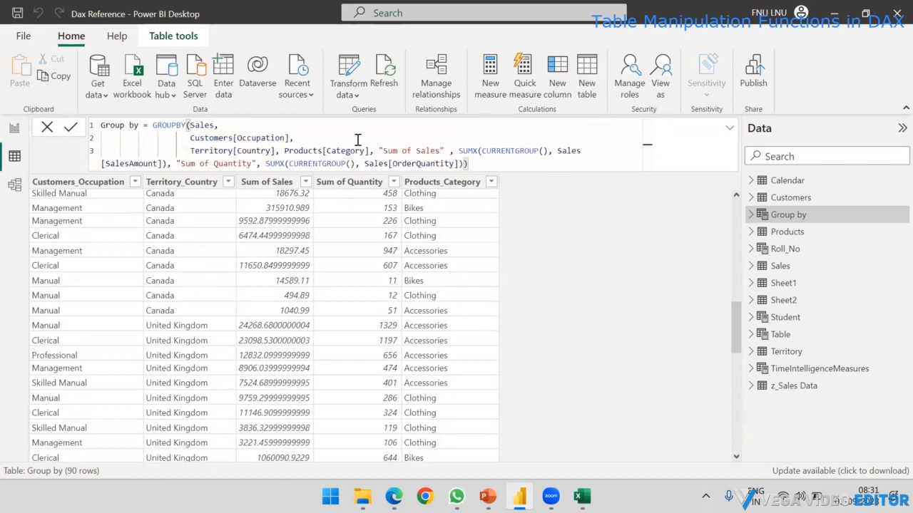
left_click(285, 151)
key("shift+Return")
left_click(284, 163)
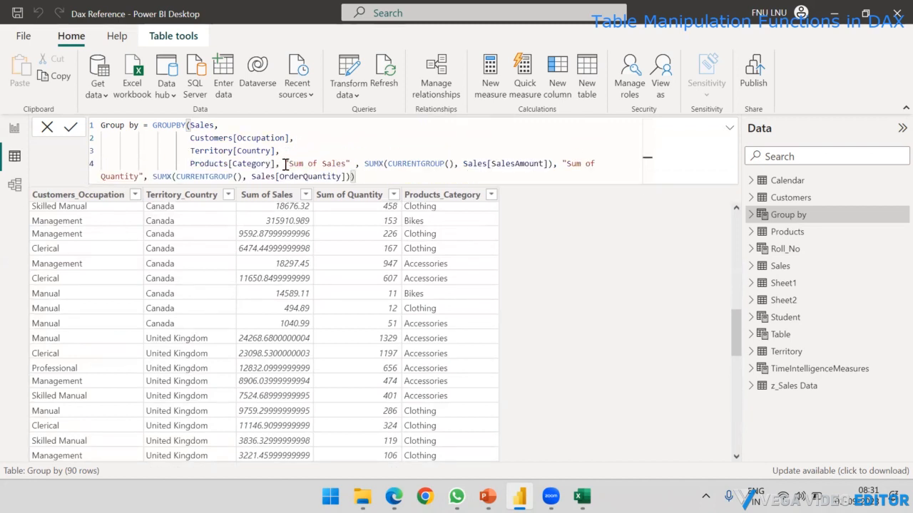
key("shift+Return")
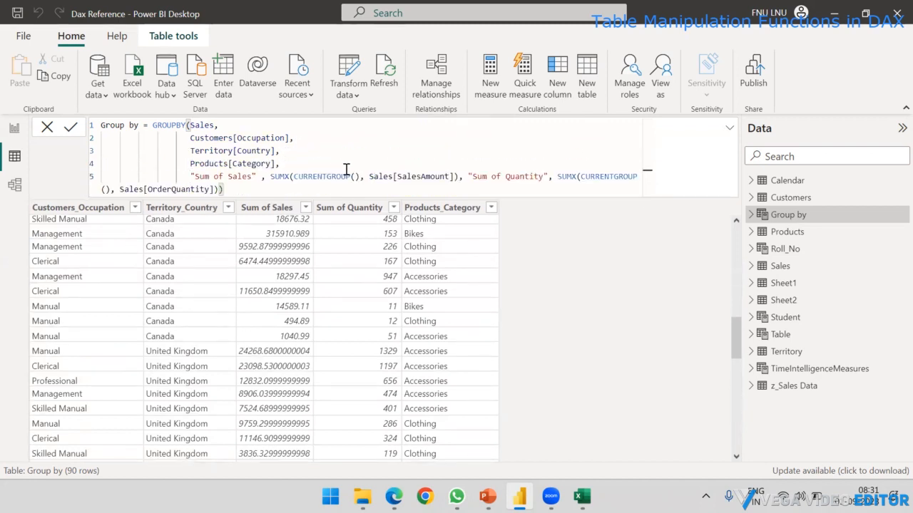
left_click(369, 176)
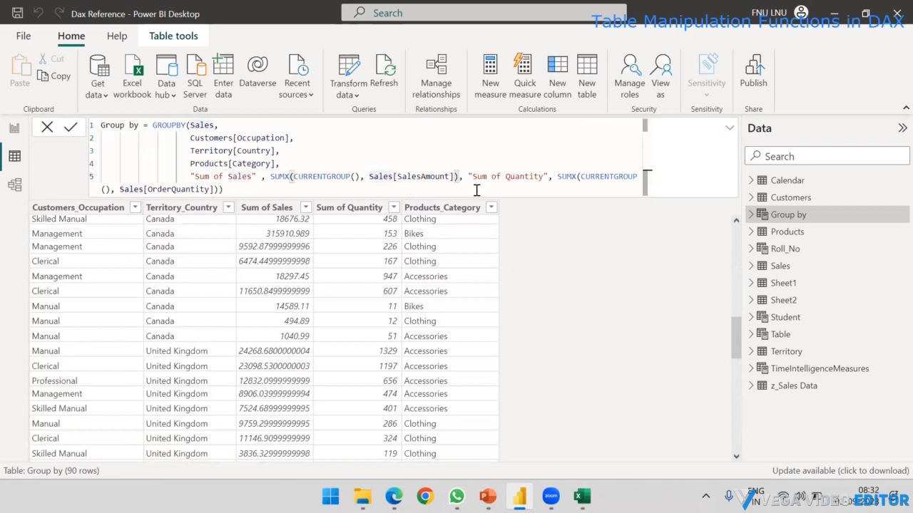
key("shift+Return")
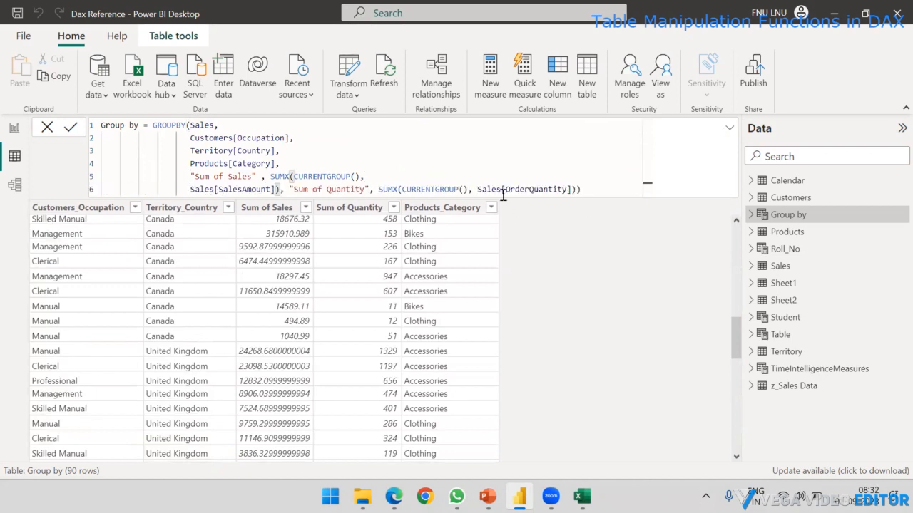
Step: Put the Sum of Quantity expression and the closing parenthesis on their own lines
left_click(378, 189)
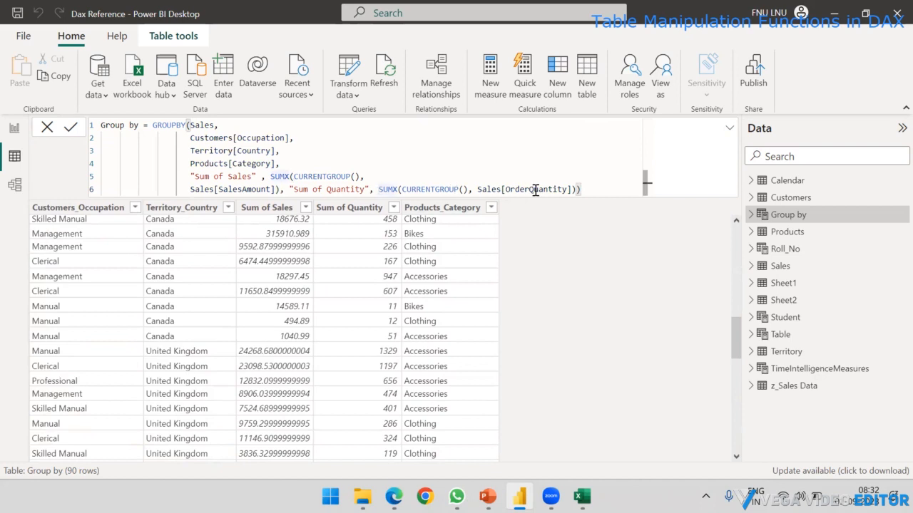
key("shift+Return")
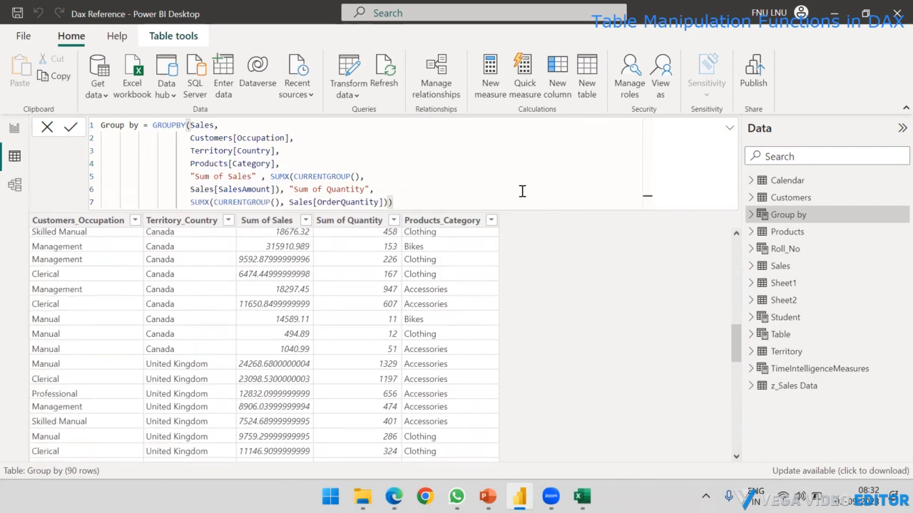
key("ctrl+z")
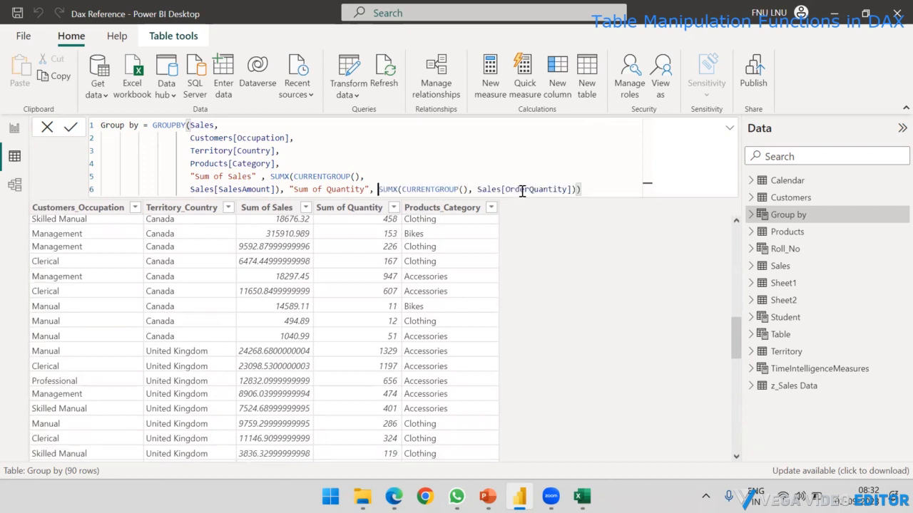
key("ctrl+z")
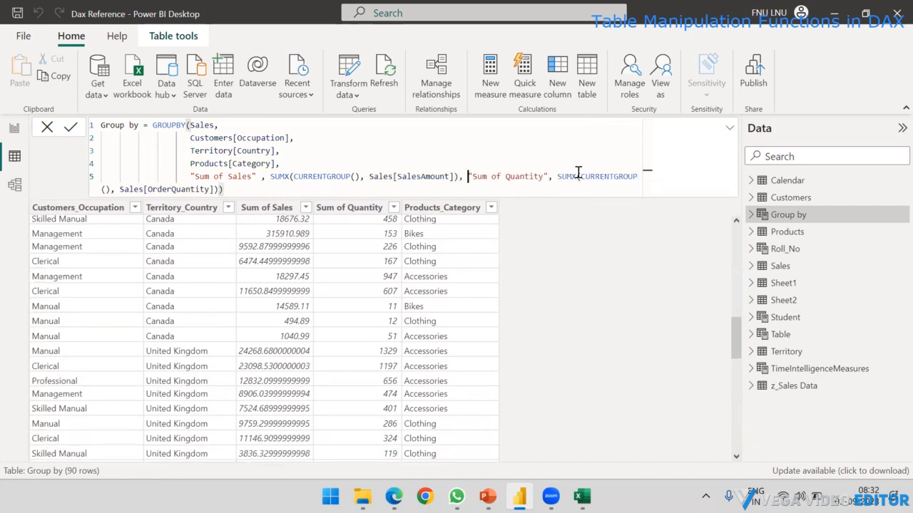
key("shift+Return")
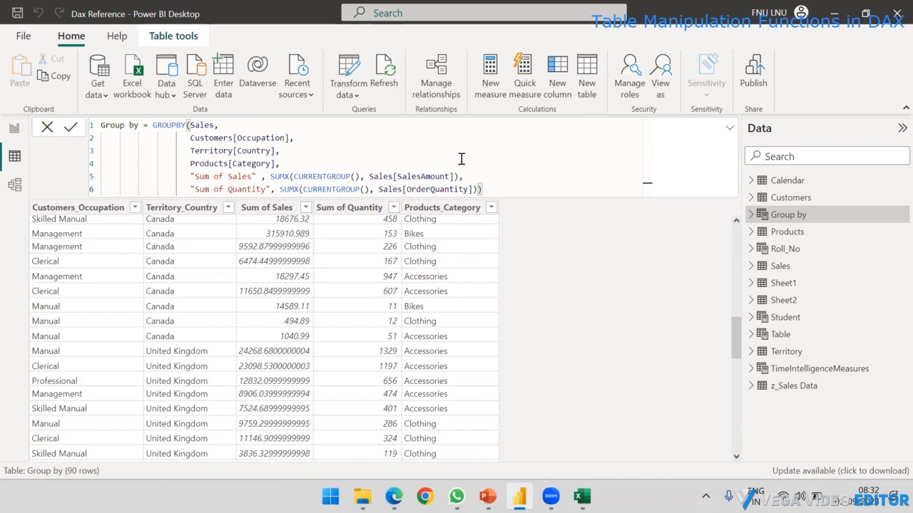
left_click(491, 190)
key("shift+Return")
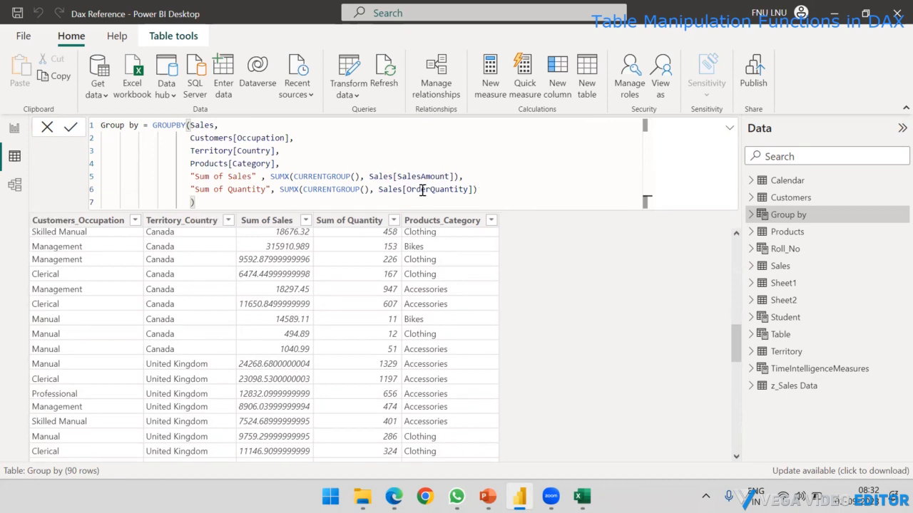
left_click_drag(197, 204, 154, 125)
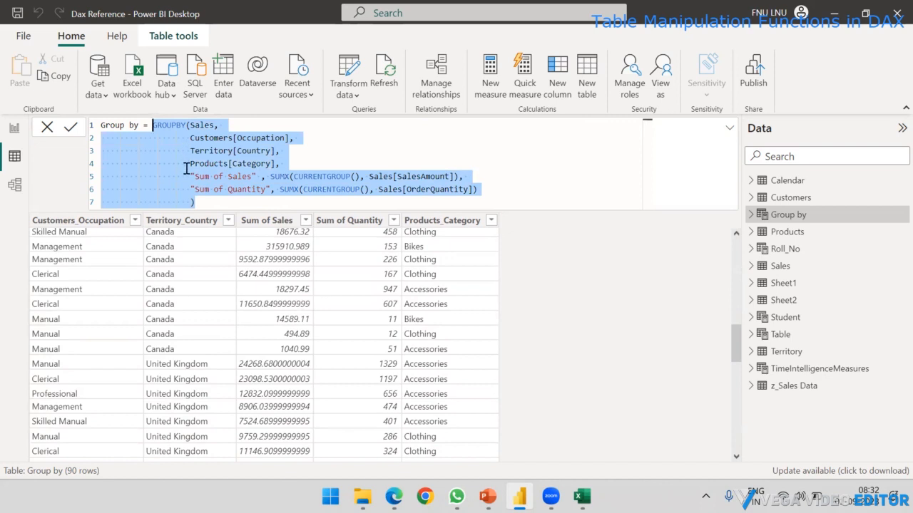
Step: Recommit the seven-line GROUPBY formula, then highlight Products[Category] and both aggregation lines
left_click(211, 202)
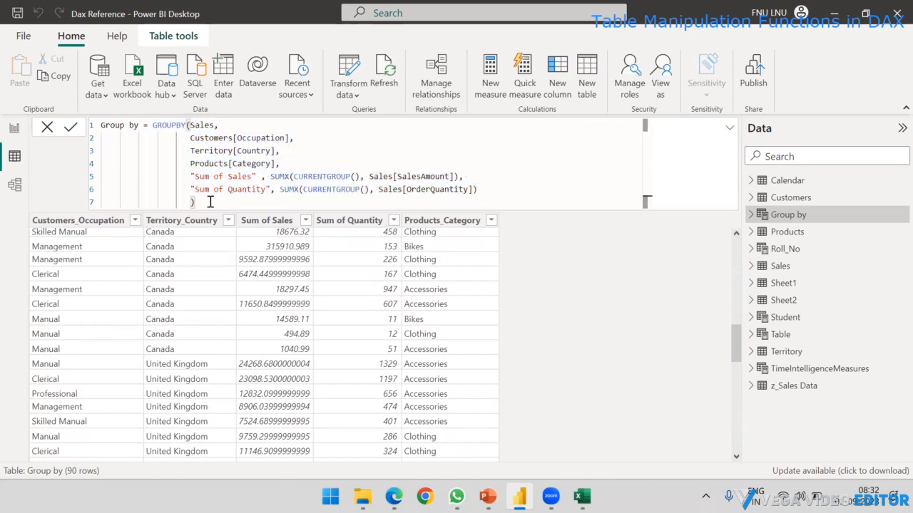
left_click_drag(210, 202, 153, 125)
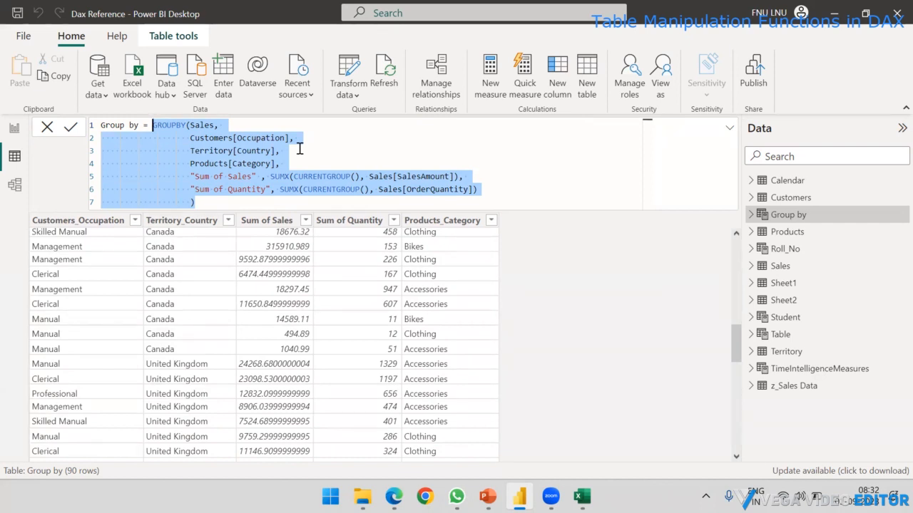
left_click(223, 203)
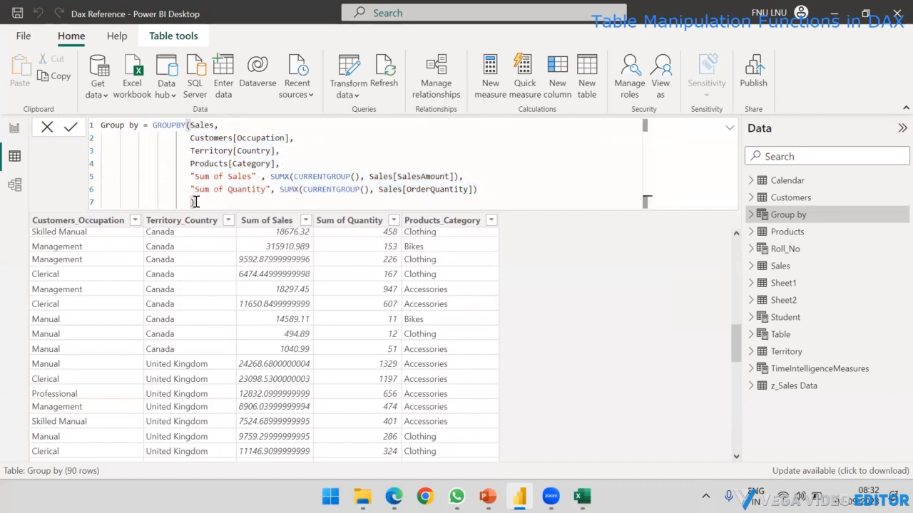
left_click_drag(196, 202, 190, 125)
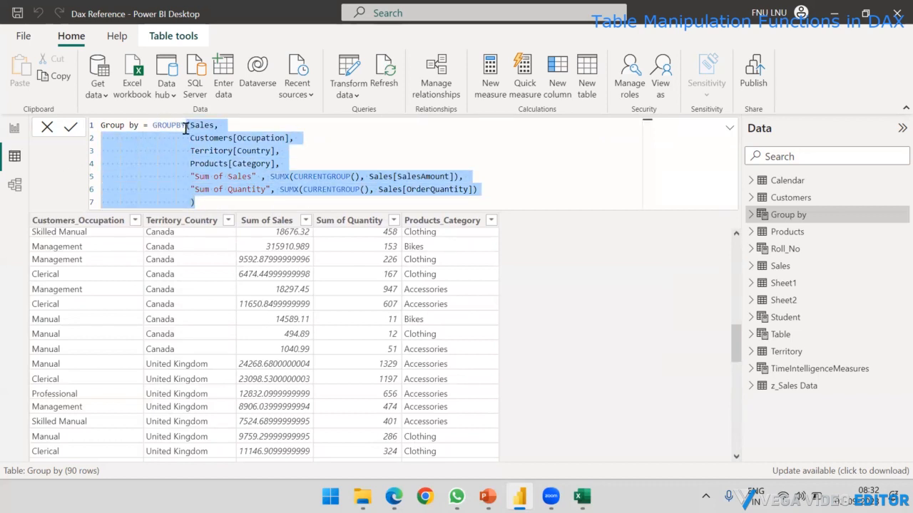
left_click(189, 124)
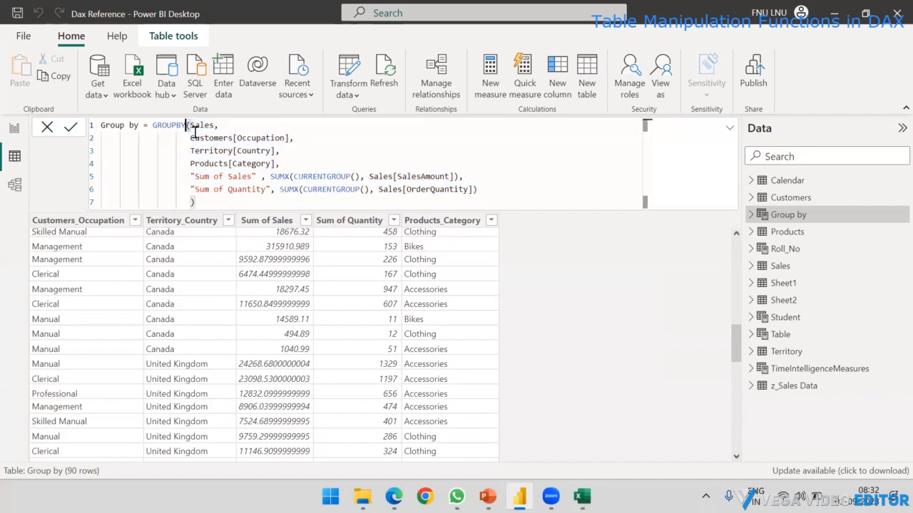
left_click(197, 202, "shift")
left_click(211, 202)
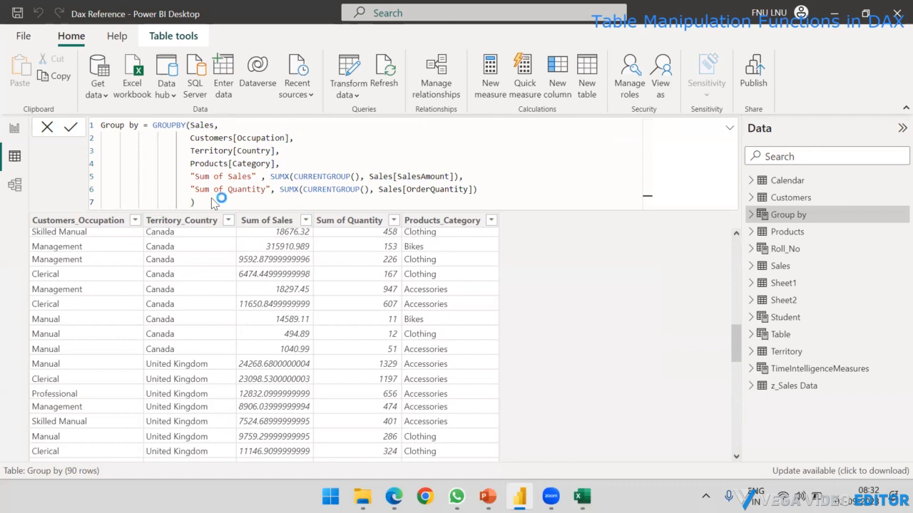
key("Return")
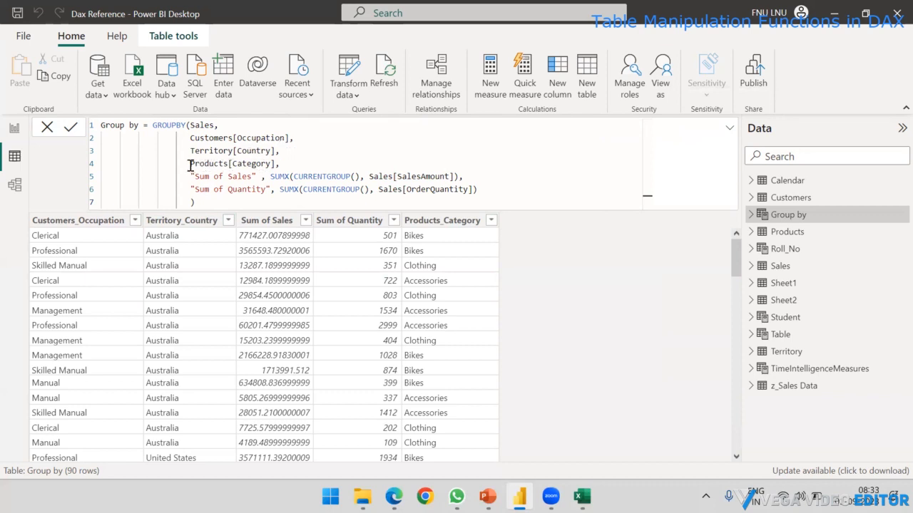
left_click_drag(189, 166, 277, 164)
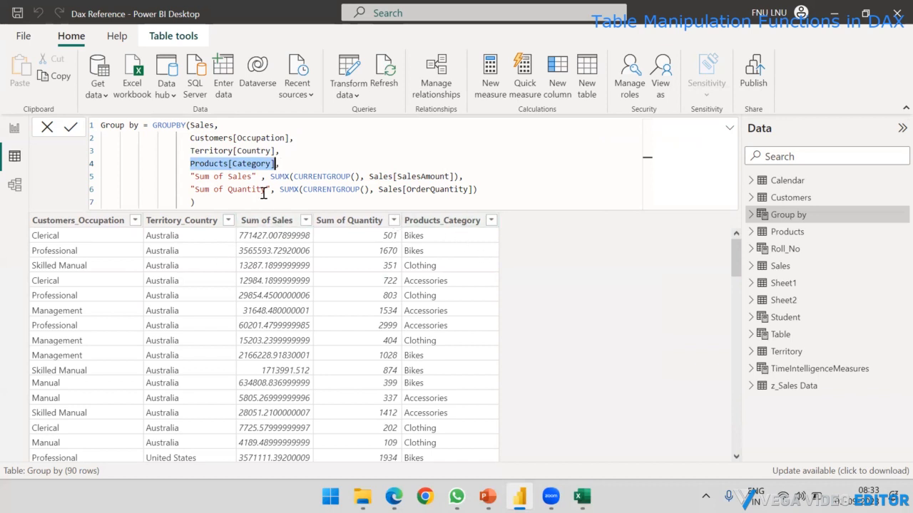
left_click_drag(479, 190, 187, 176)
key("ctrl+c")
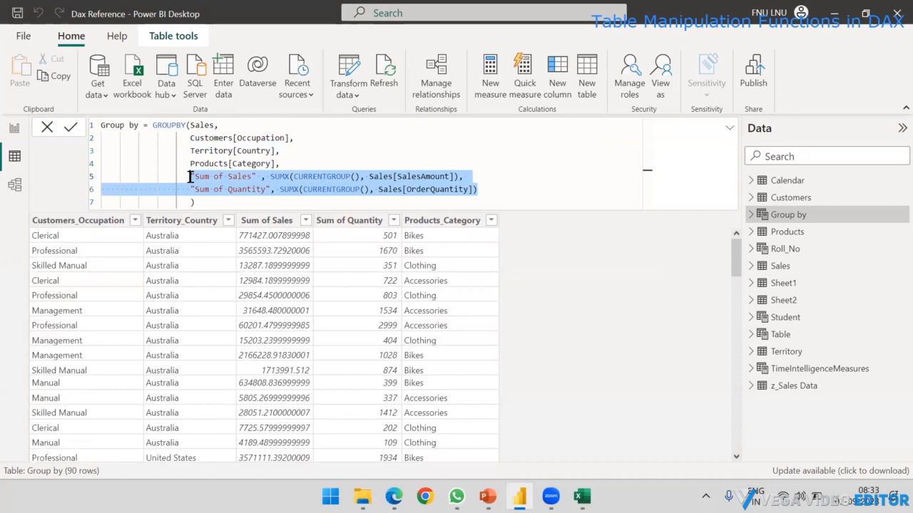
Step: Delete the Sum of Sales and Sum of Quantity lines and commit the GROUPBY formula
key("BackSpace")
key("BackSpace")
key("BackSpace")
key("BackSpace")
key("BackSpace")
key("BackSpace")
key("BackSpace")
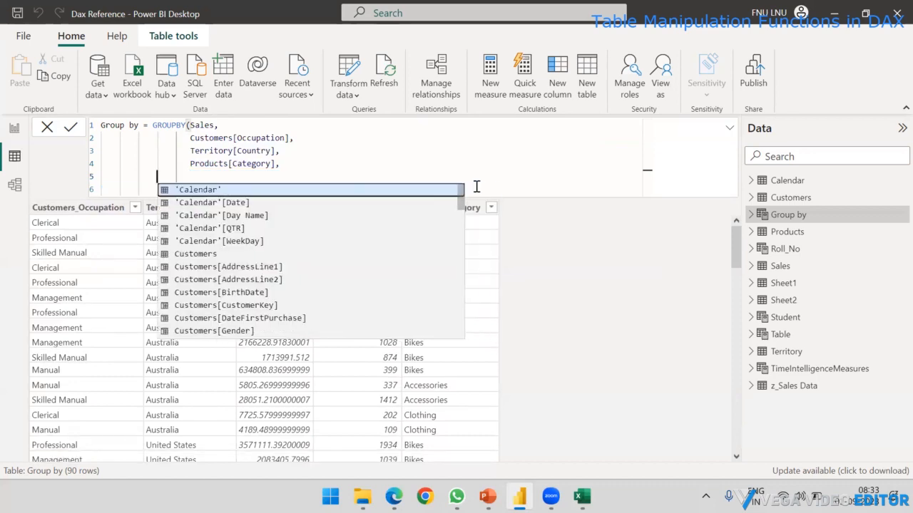
key("BackSpace")
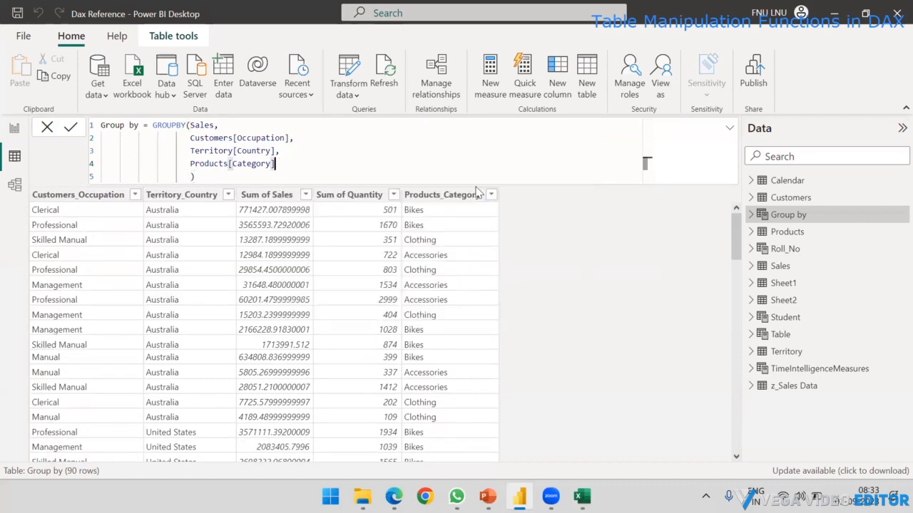
key("Down")
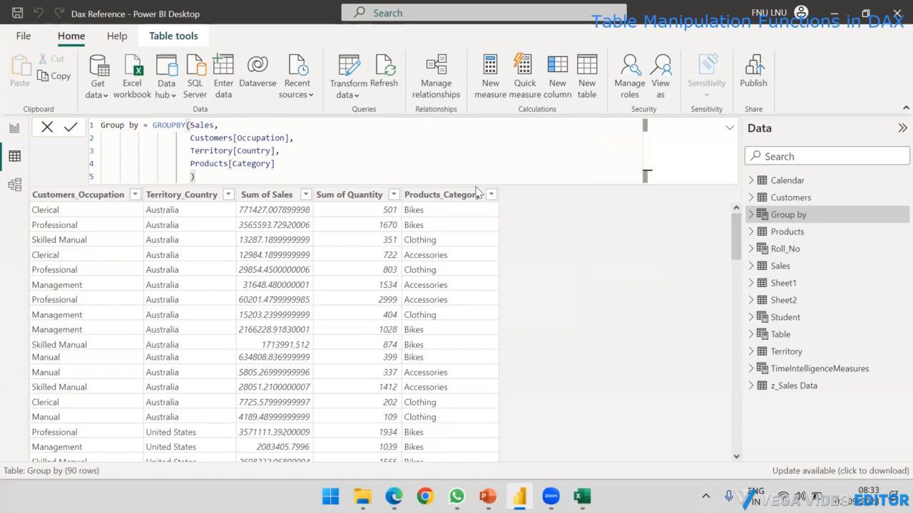
key("Return")
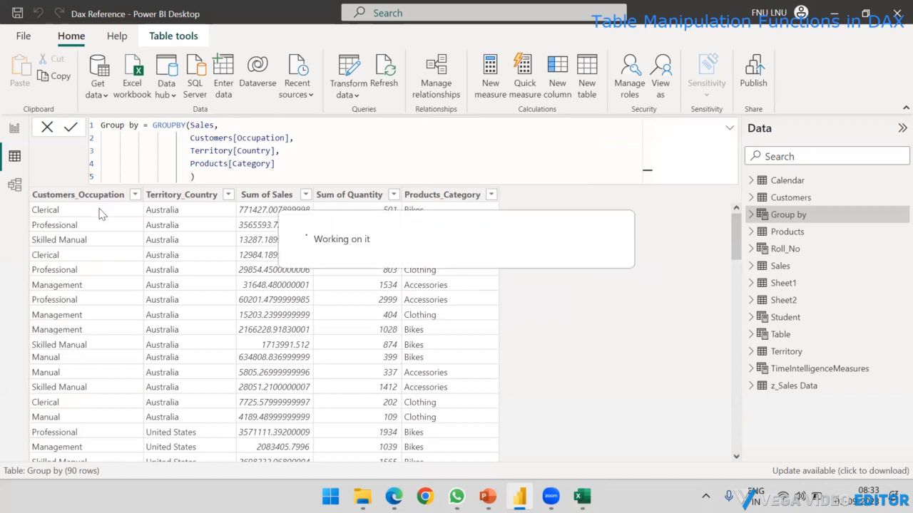
Step: Paste the Sum of Sales and Sum of Quantity lines back after Products[Category]
left_click(274, 164)
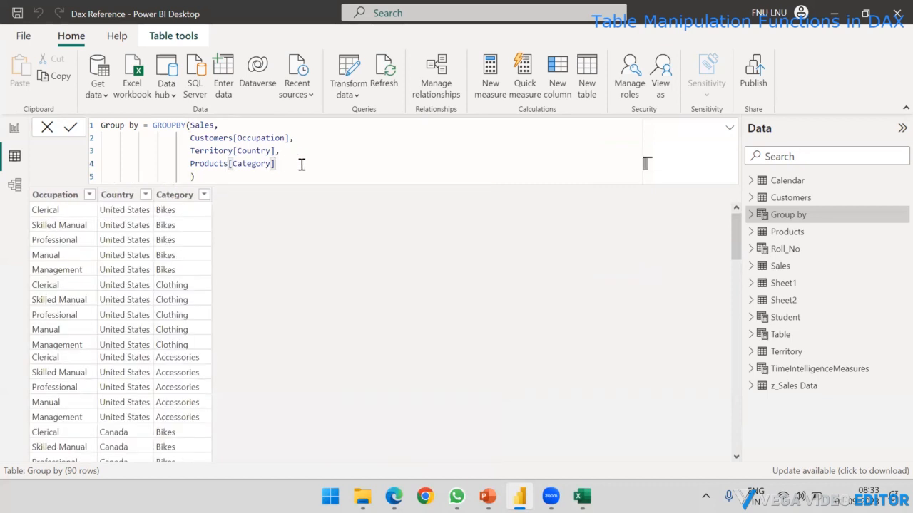
type(",'Calendar'")
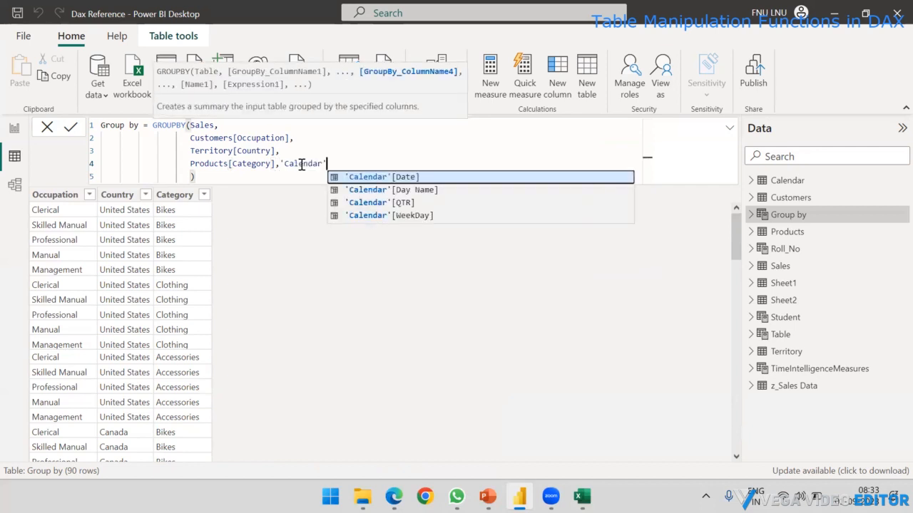
key("BackSpace")
key("BackSpace")
key("BackSpace")
key("BackSpace")
key("BackSpace")
key("BackSpace")
key("BackSpace")
key("BackSpace")
key("BackSpace")
key("BackSpace")
key("Return")
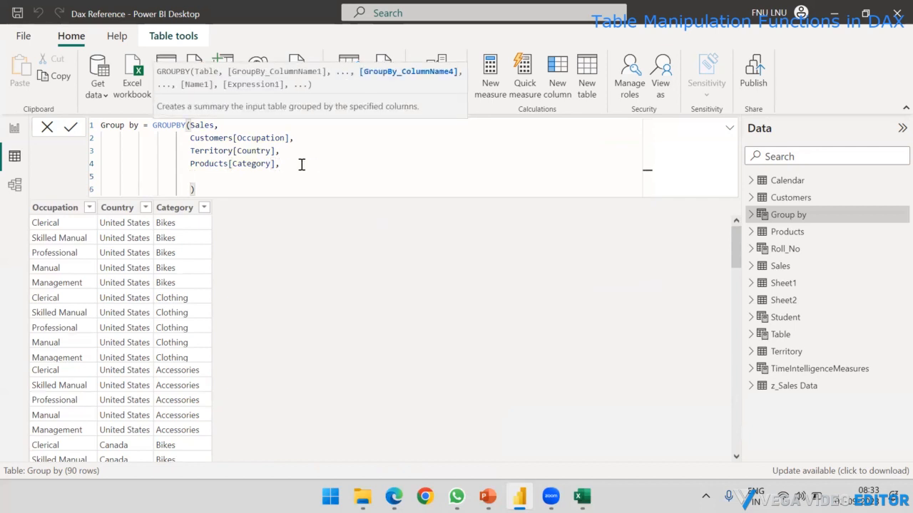
key("ctrl+v")
left_click(221, 202)
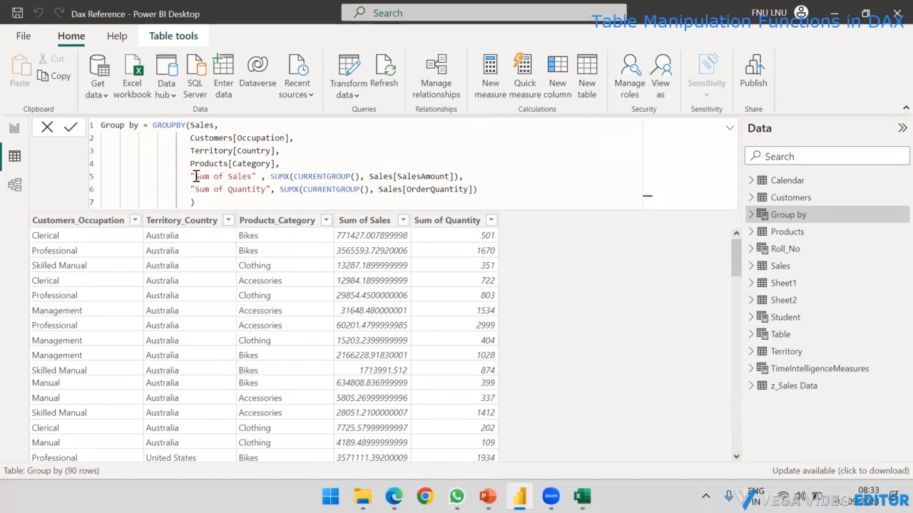
Step: Review the GROUPBY formula, then collapse the formula bar back to a single line
left_click_drag(191, 176, 477, 189)
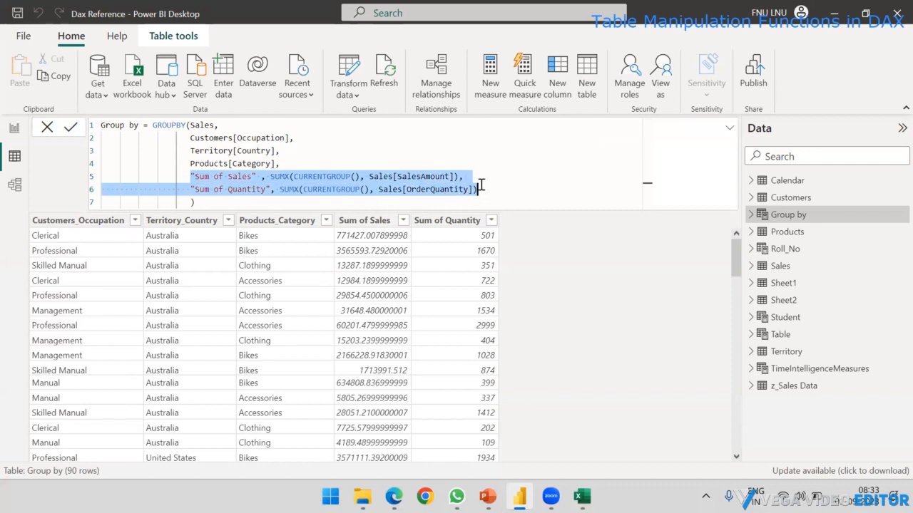
left_click(601, 260)
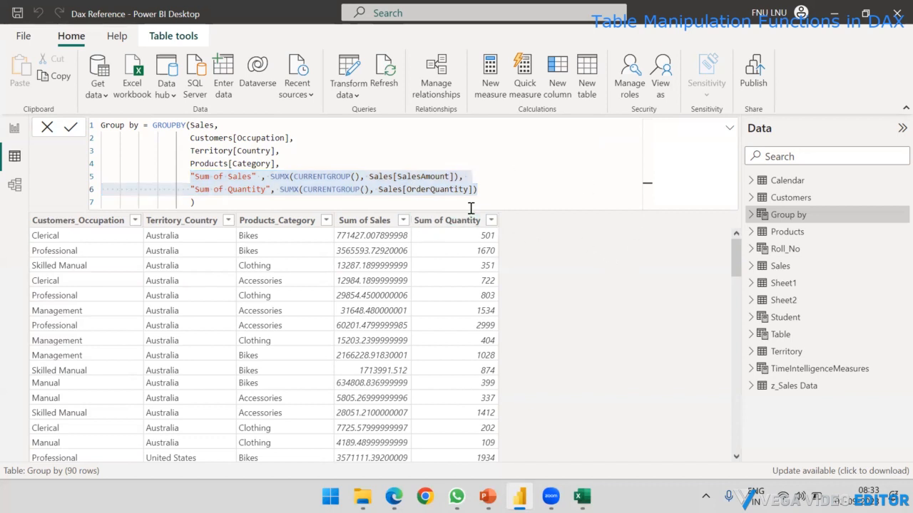
left_click_drag(214, 203, 152, 126)
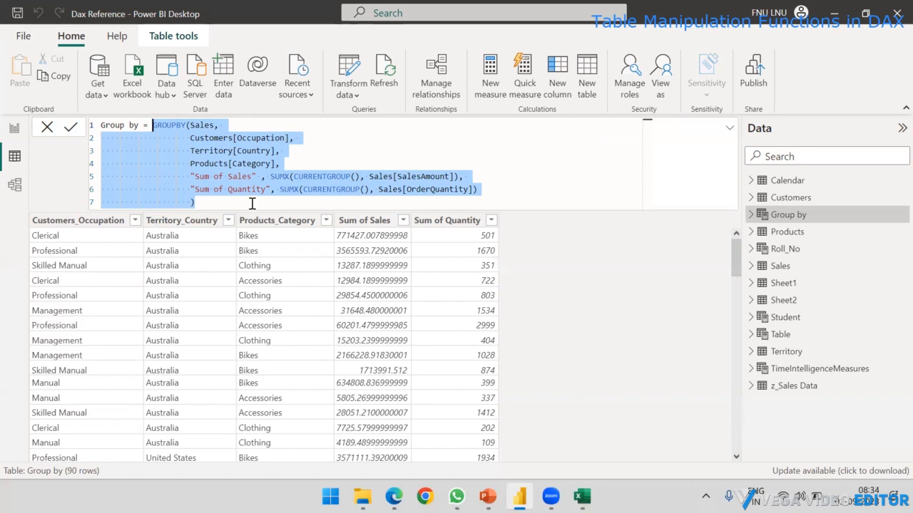
left_click(575, 241)
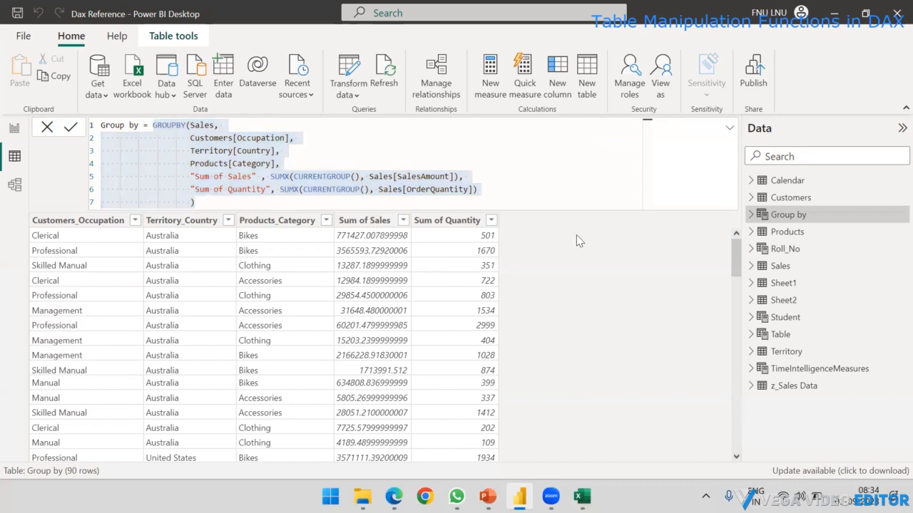
left_click(730, 133)
left_click(731, 131)
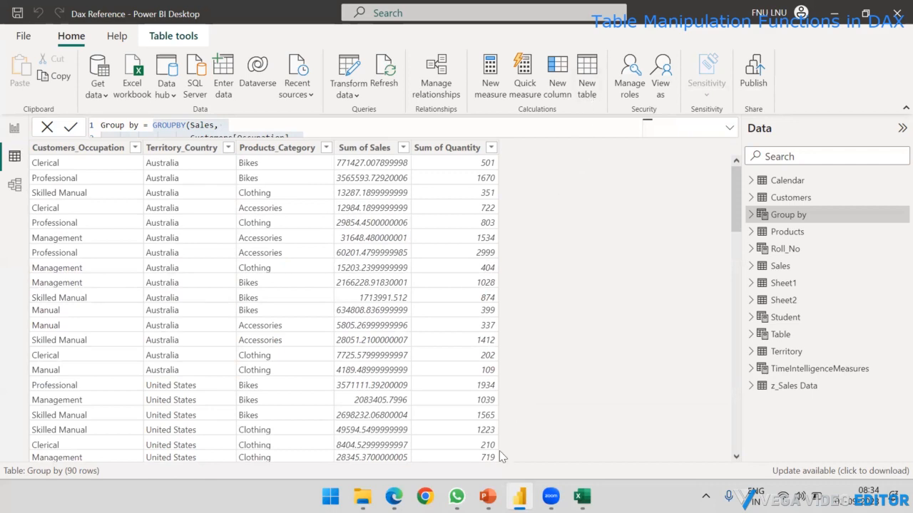
left_click(488, 496)
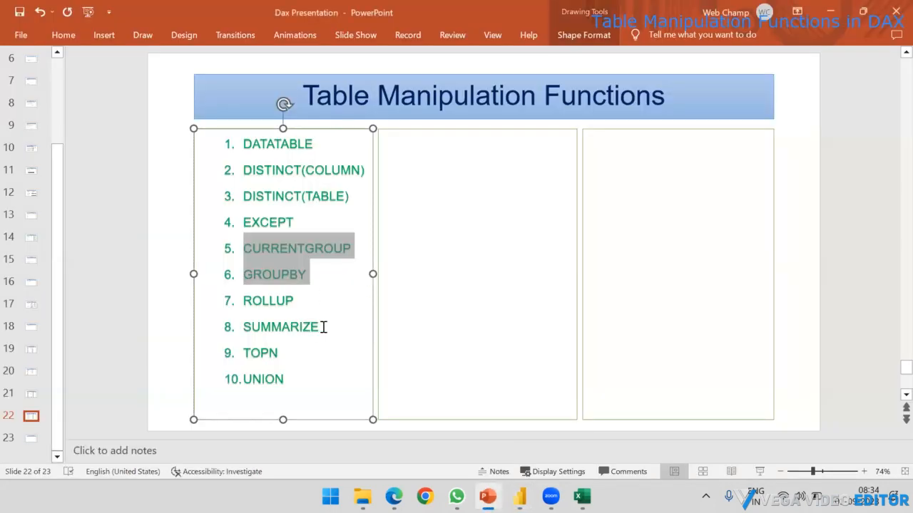
left_click_drag(320, 326, 245, 304)
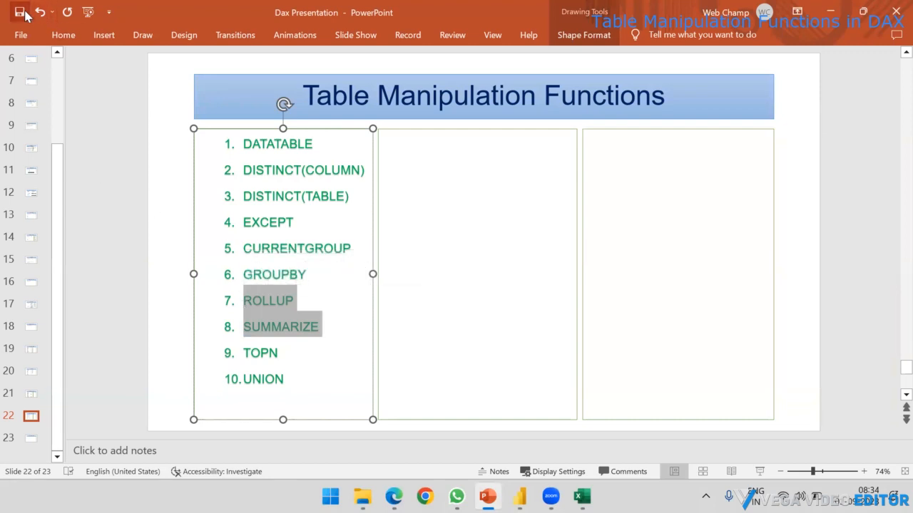
left_click(519, 496)
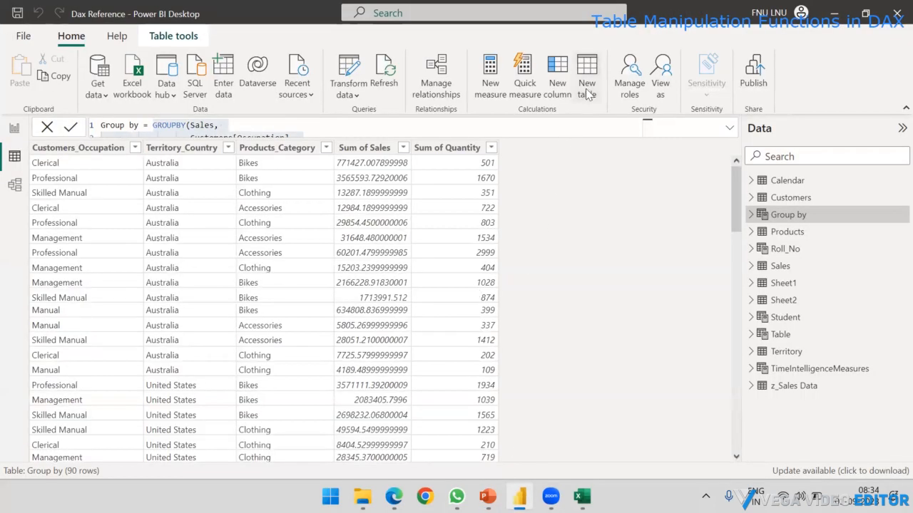
Step: Create a new calculated table named Summarize using the SUMMARIZE function
left_click(586, 87)
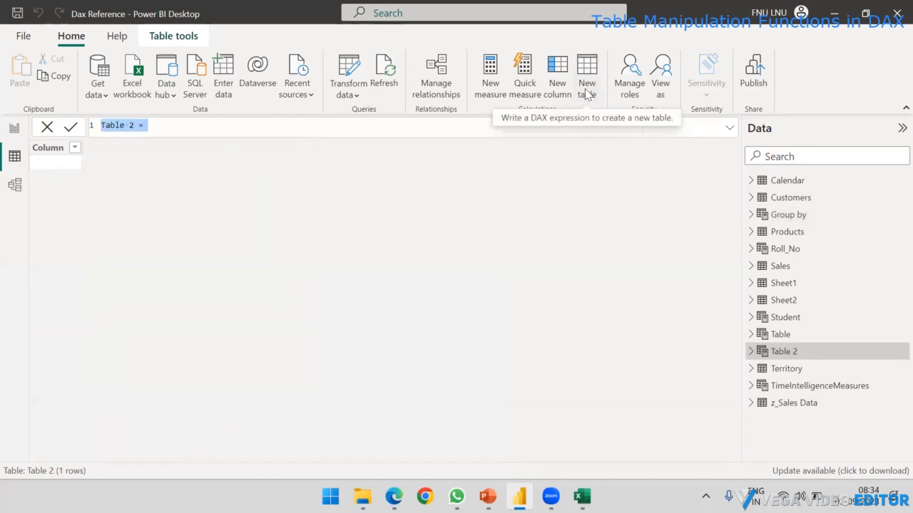
key("BackSpace")
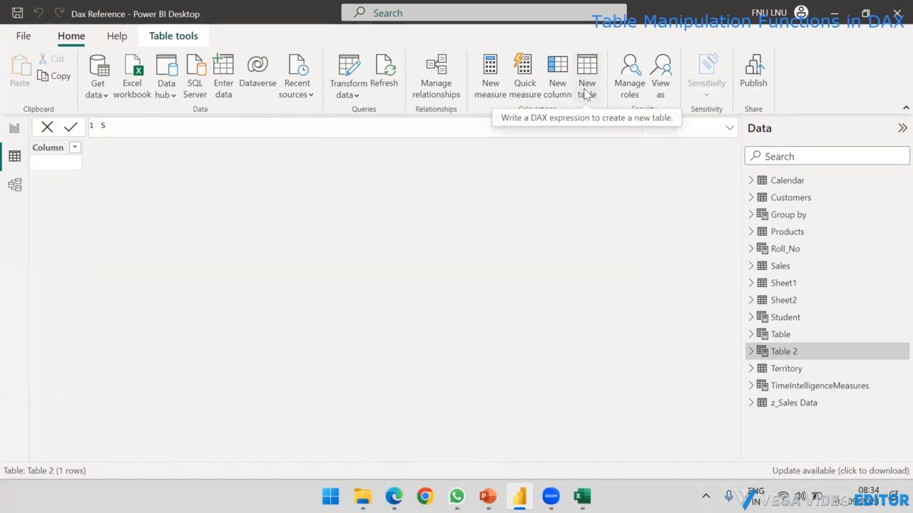
type("Summarize = ")
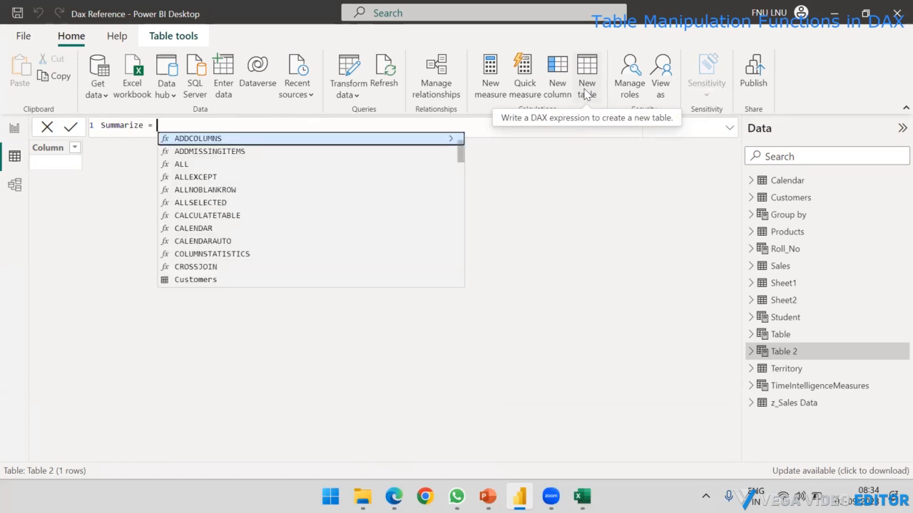
type("SU")
key("Down")
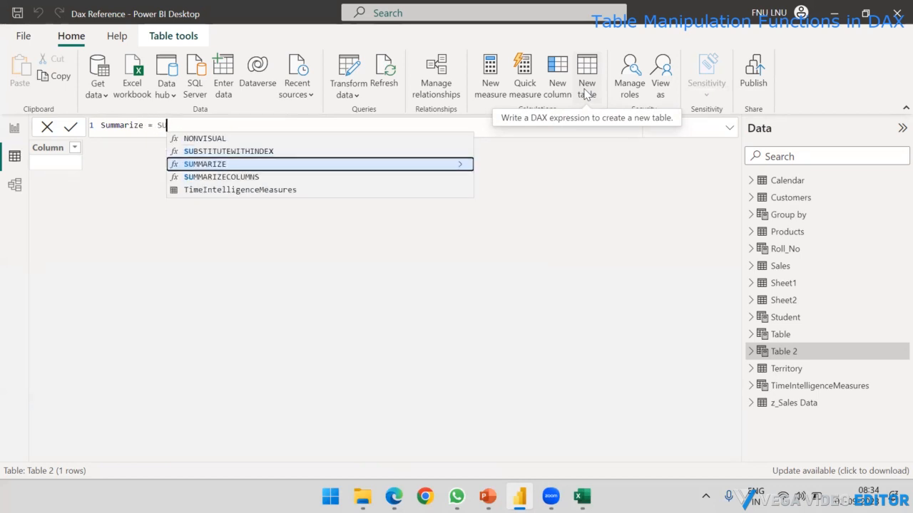
key("Tab")
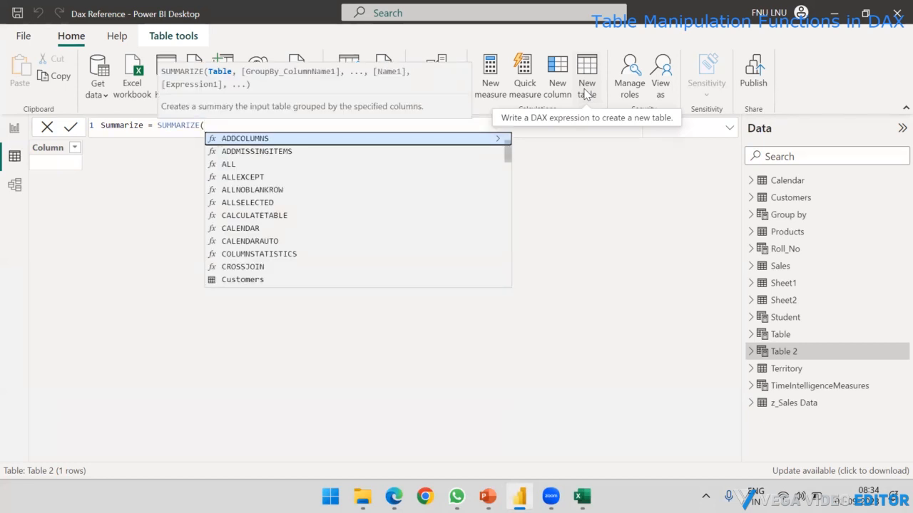
Step: Pass Sales, Customers[Occupation] and Territory[Country], then open quotes for a column name
type("Sales")
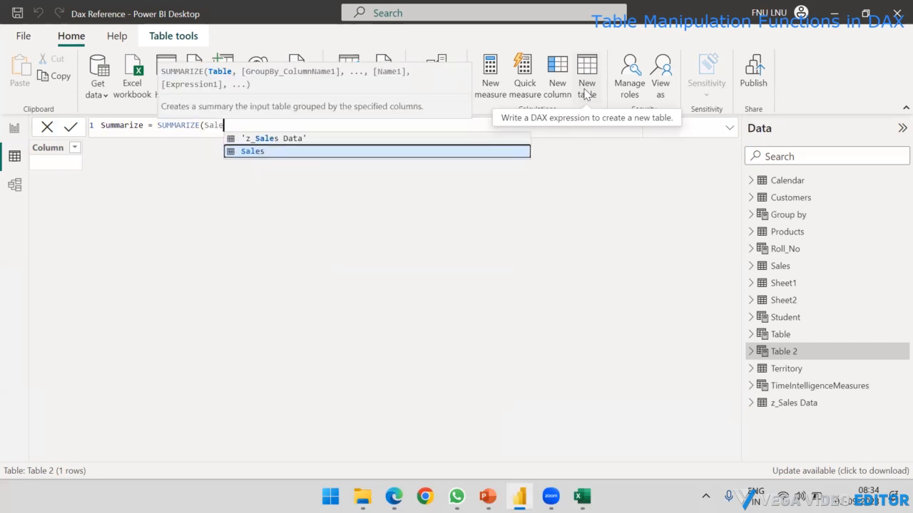
key("Tab")
type(", ")
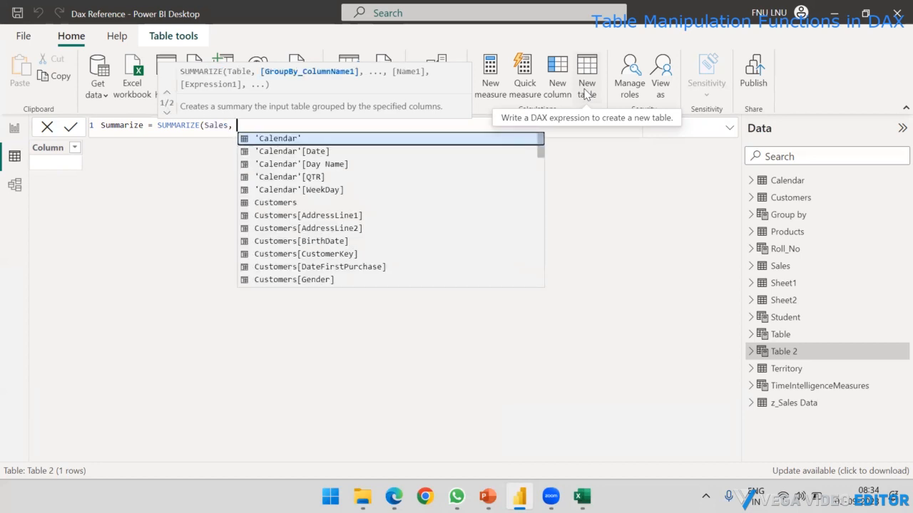
type("occ")
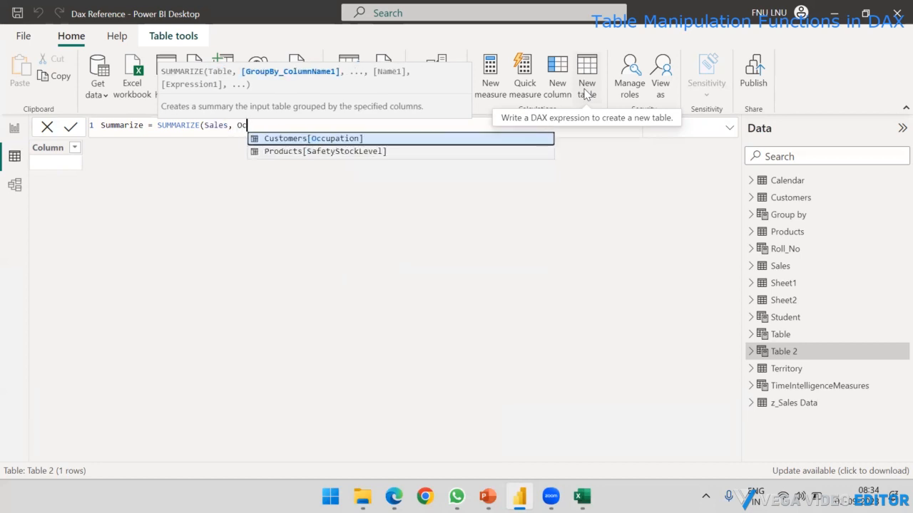
key("Tab")
type(", ")
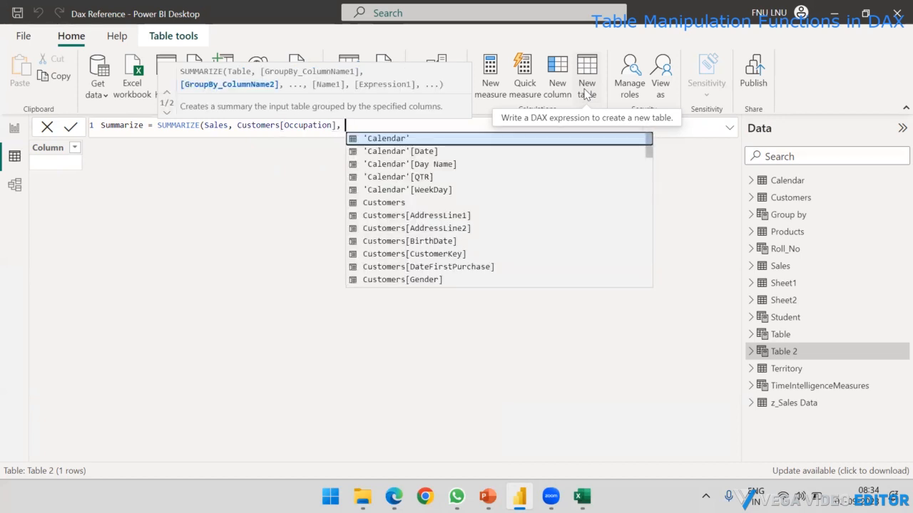
type("Cou")
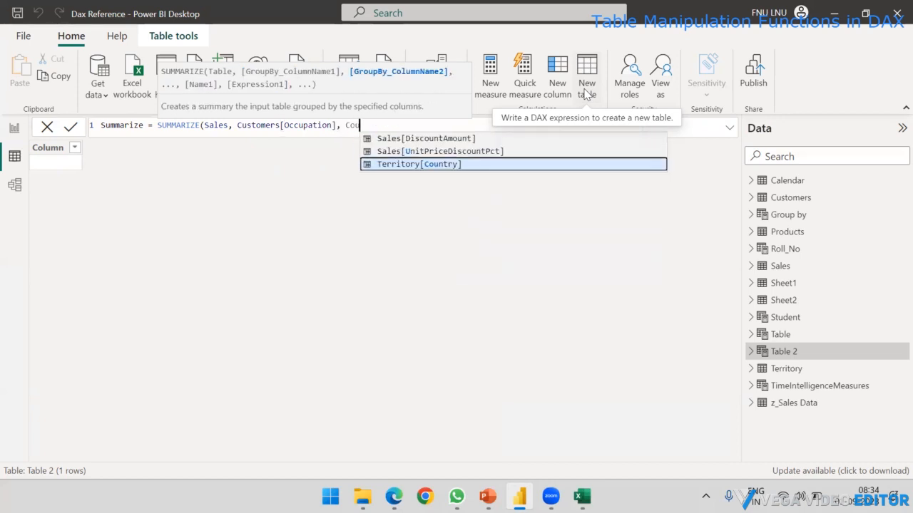
key("Tab")
type(", ")
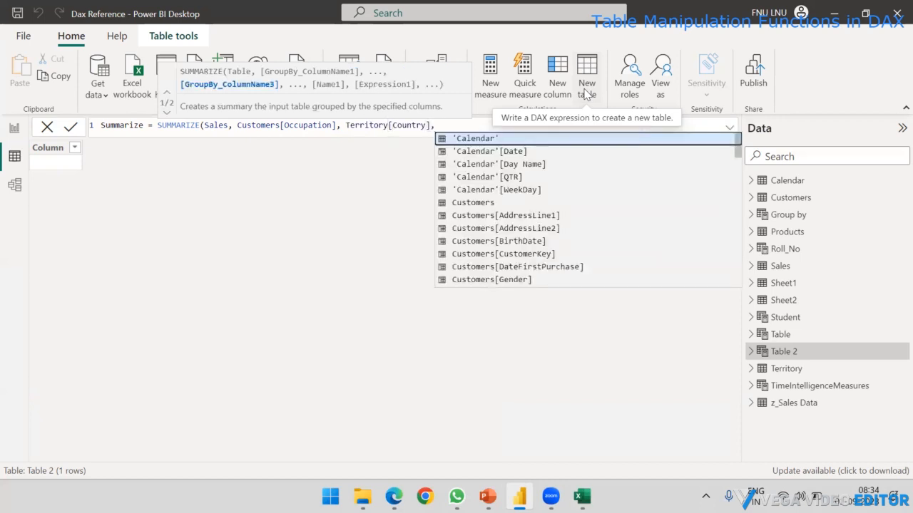
type("\"\"")
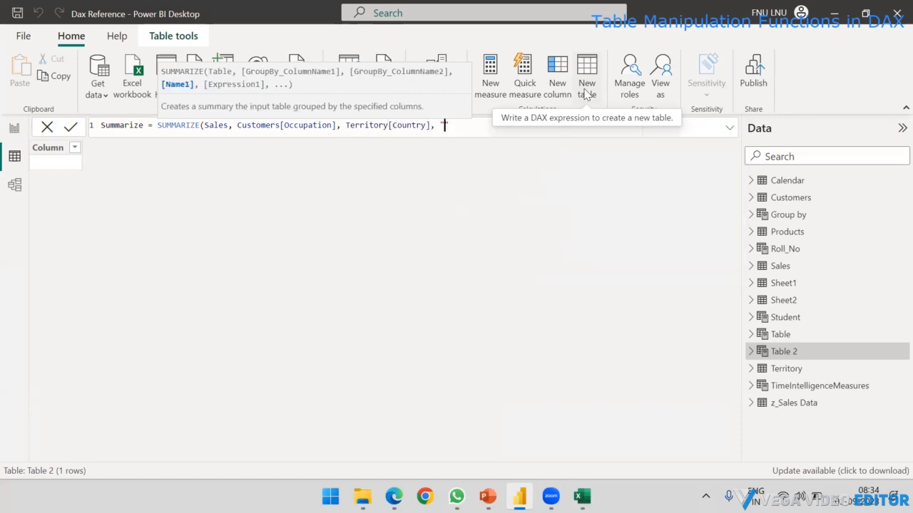
Step: Add a "Sum of Sales" column computed as SUM(Sales[SalesAmount])
key("BackSpace")
key("BackSpace")
type("um og f Sales\"")
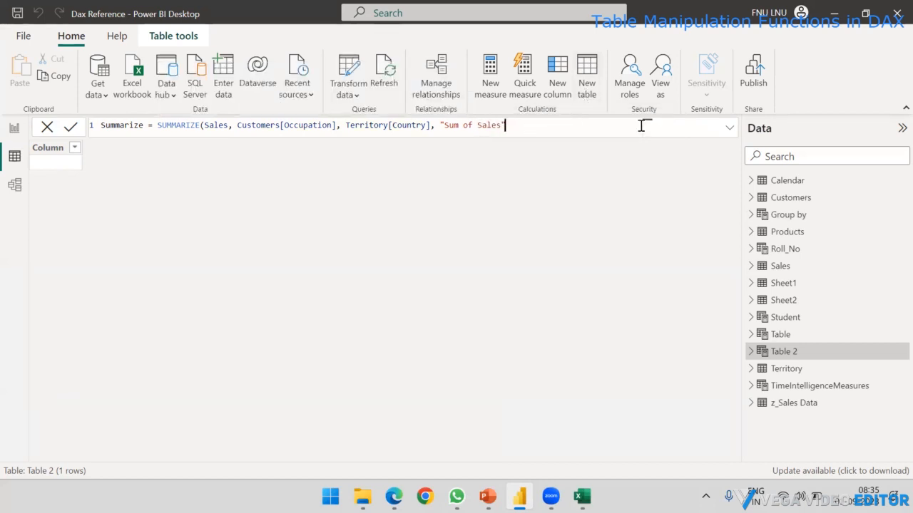
type(",")
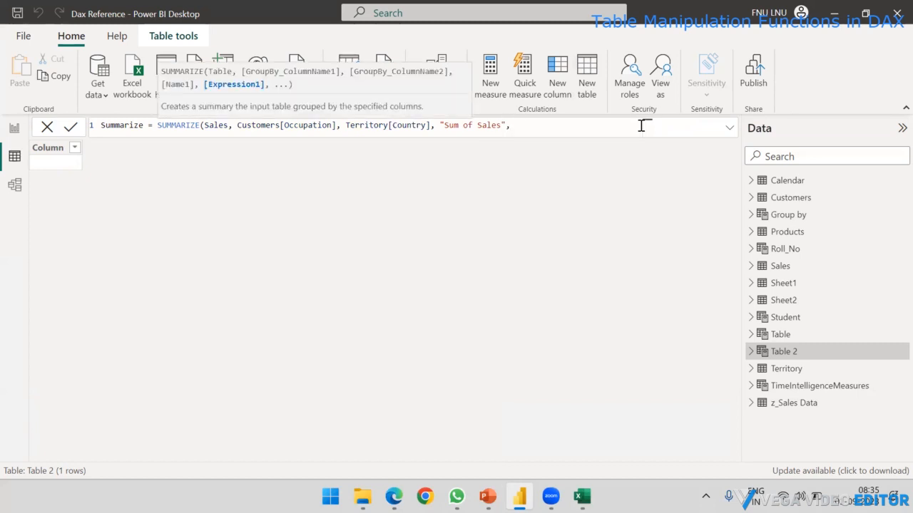
type(" sum")
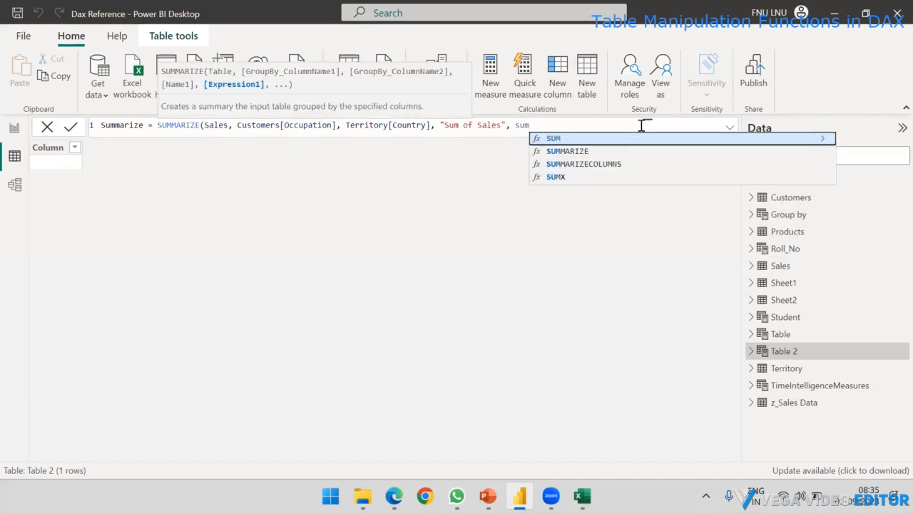
key("Tab")
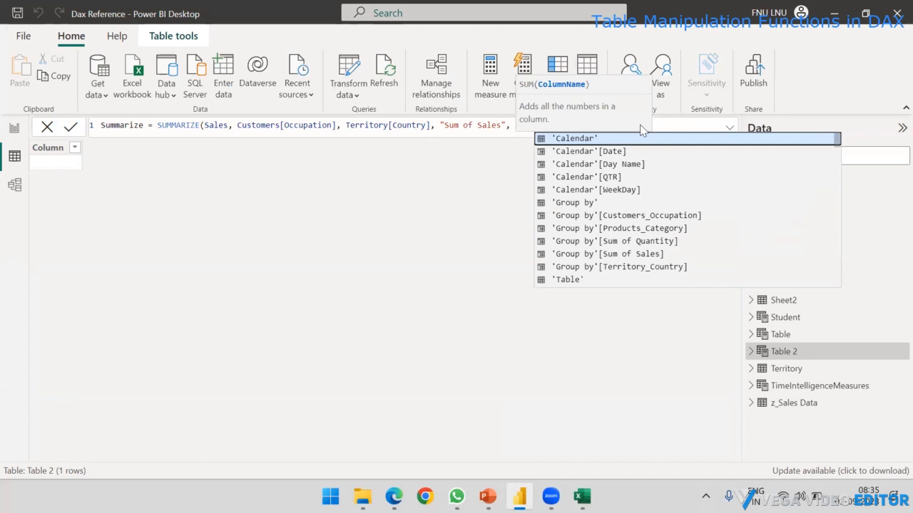
type("sales")
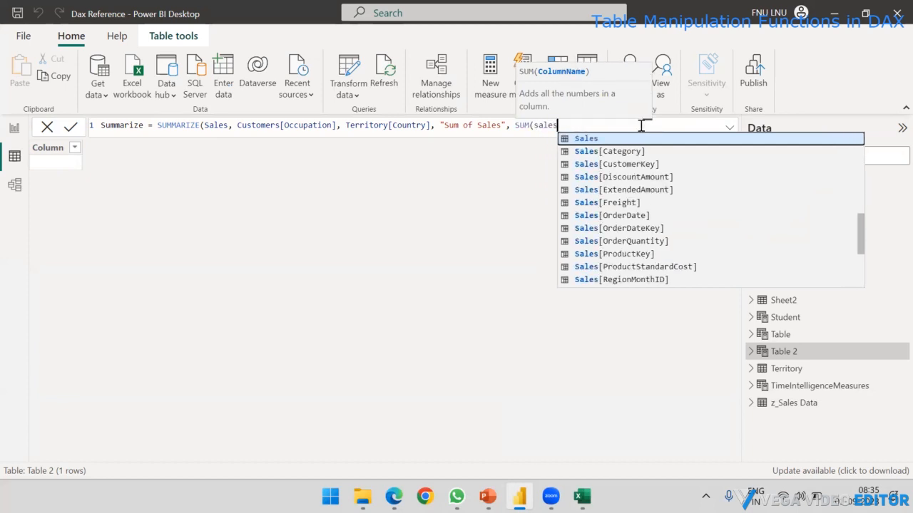
type("amo")
key("Tab")
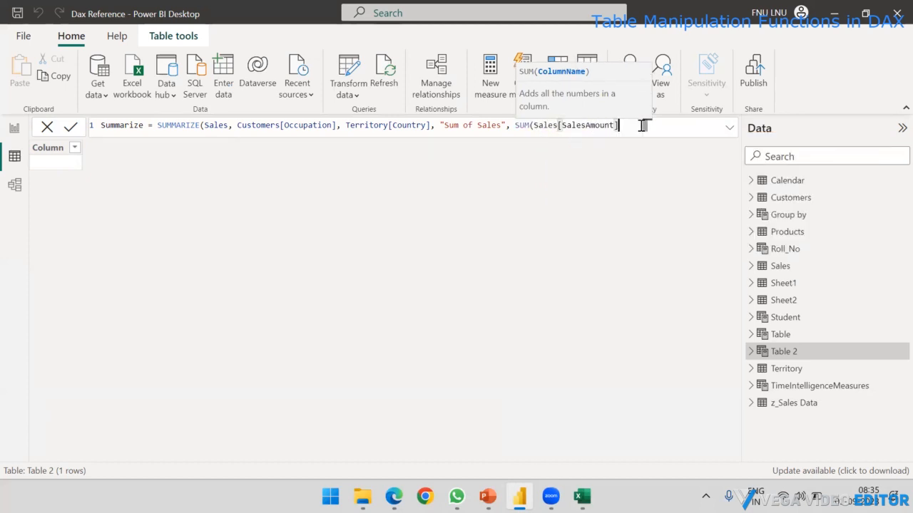
type(")")
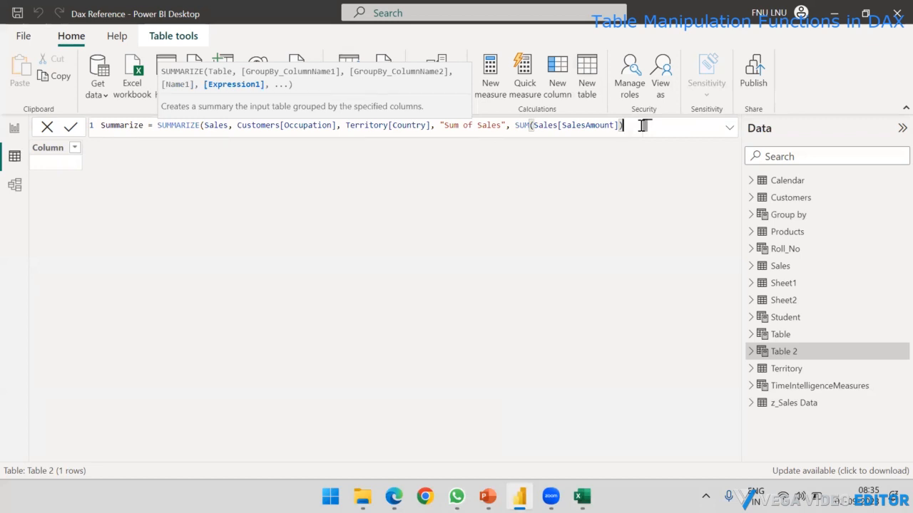
type(",")
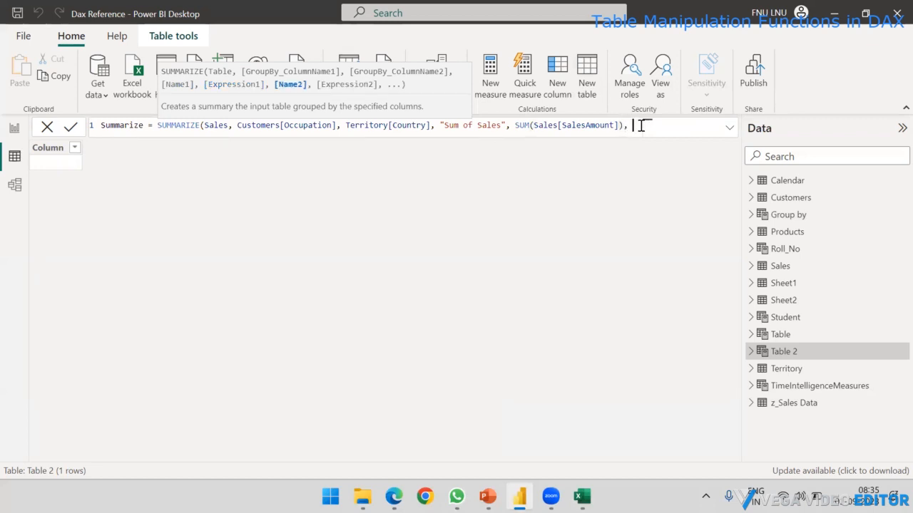
Step: On a second line add SUM(Sales[OrderQuantity])
key("shift+Return")
type("SUM")
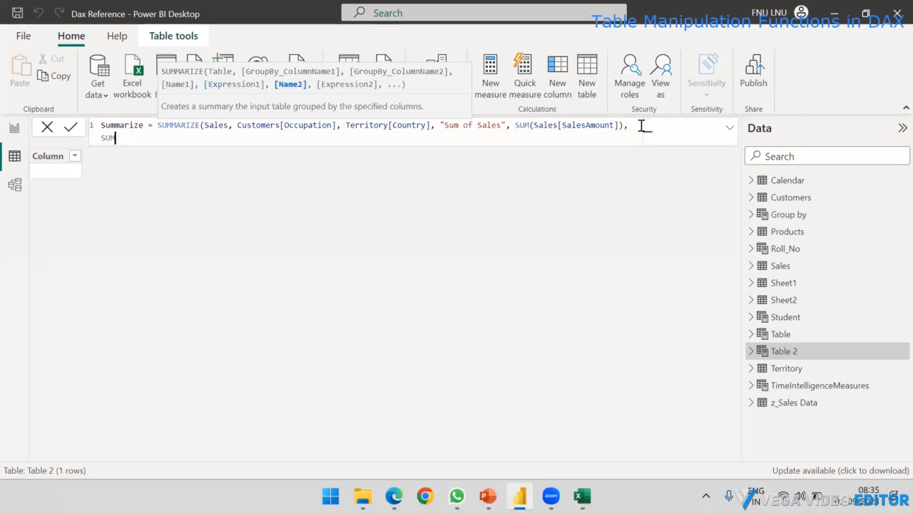
type("(")
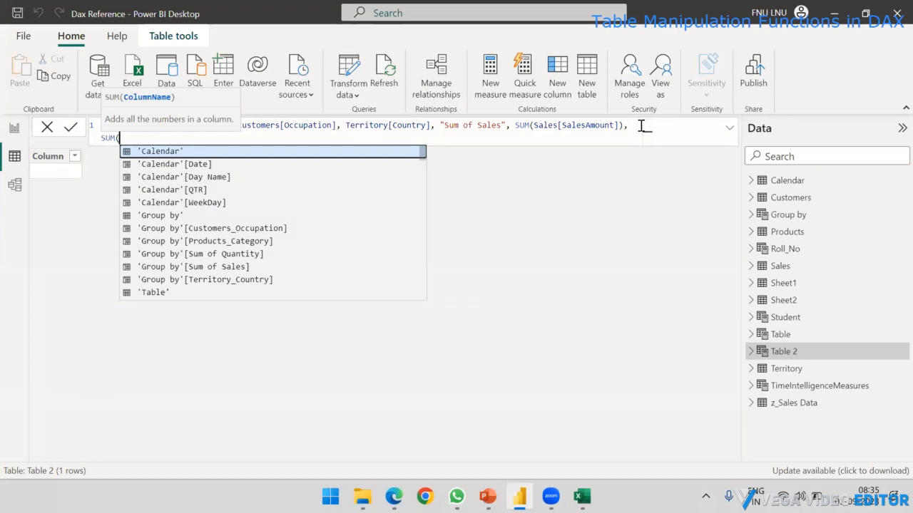
type("order")
key("Down")
key("Down")
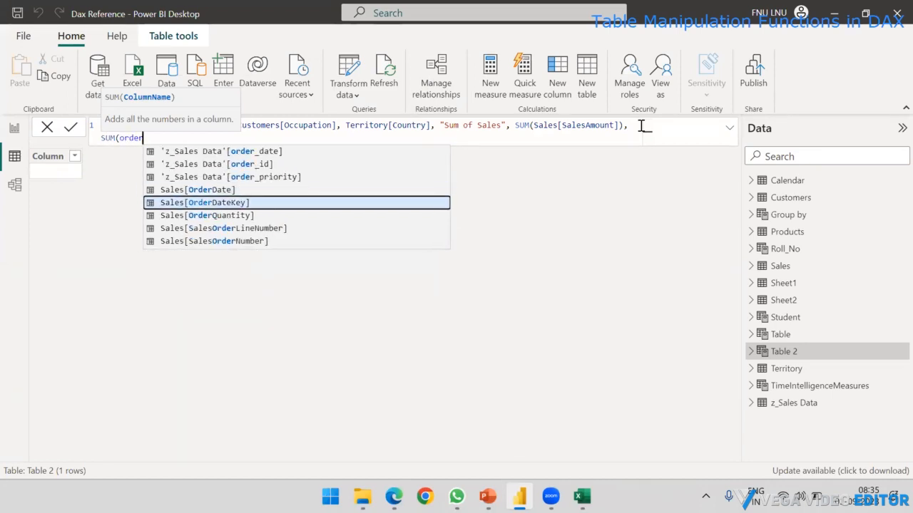
key("Tab")
type(")")
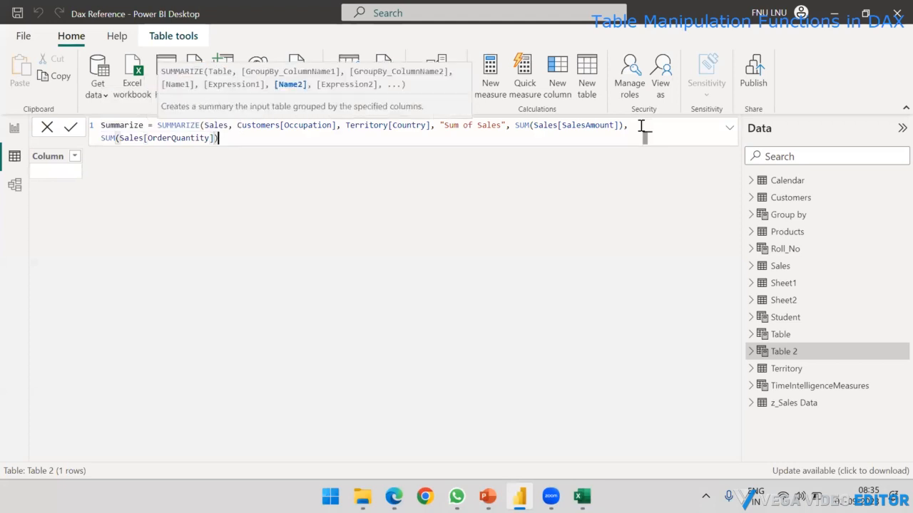
Step: Name the quantity column "Sum of QTY"
left_click(632, 124)
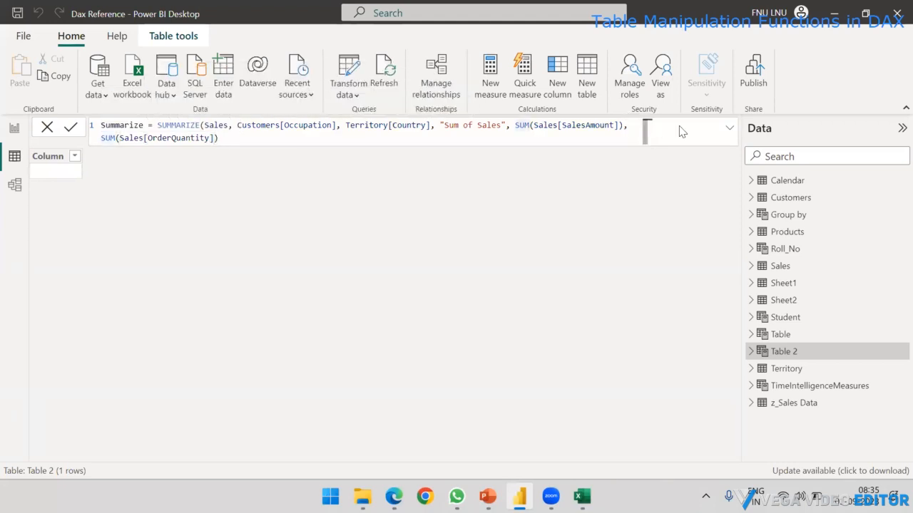
type("\"\"")
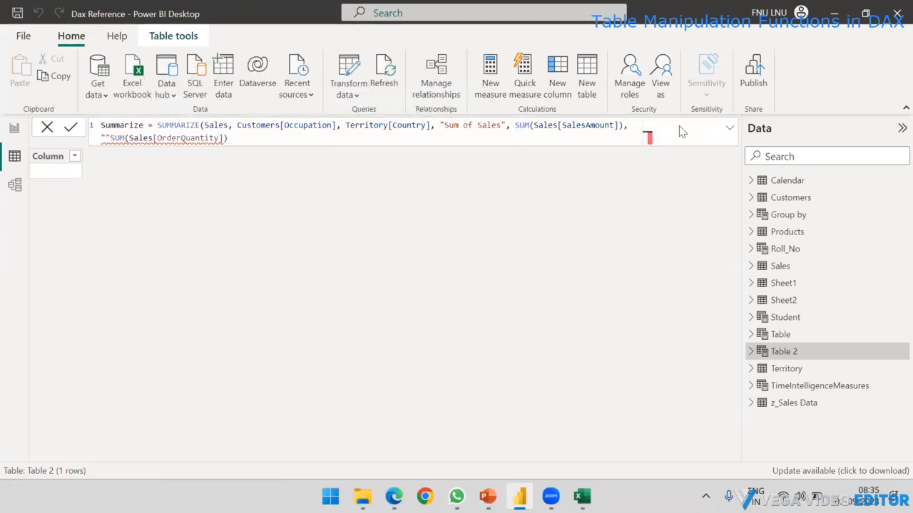
key("Right")
type(",")
key("Left")
key("Left")
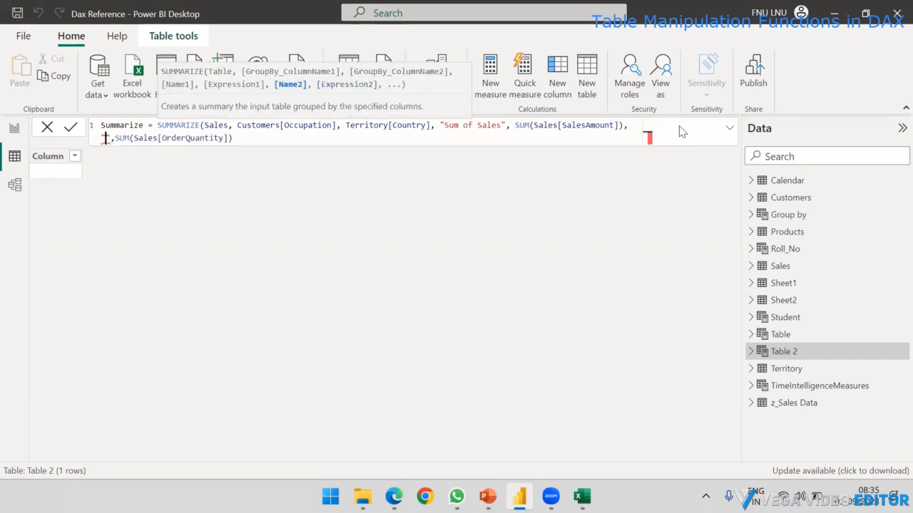
key("Right")
key("Right")
key("Left")
key("Left")
key("Left")
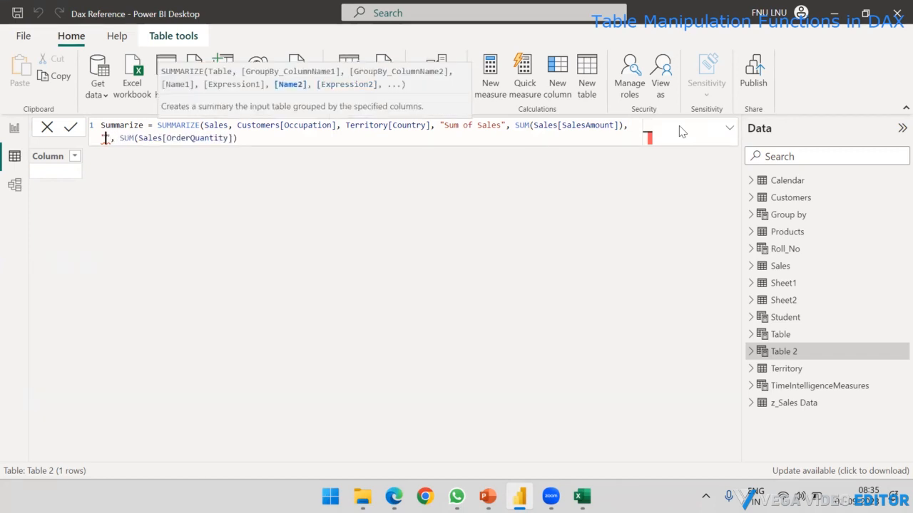
type("Crder")
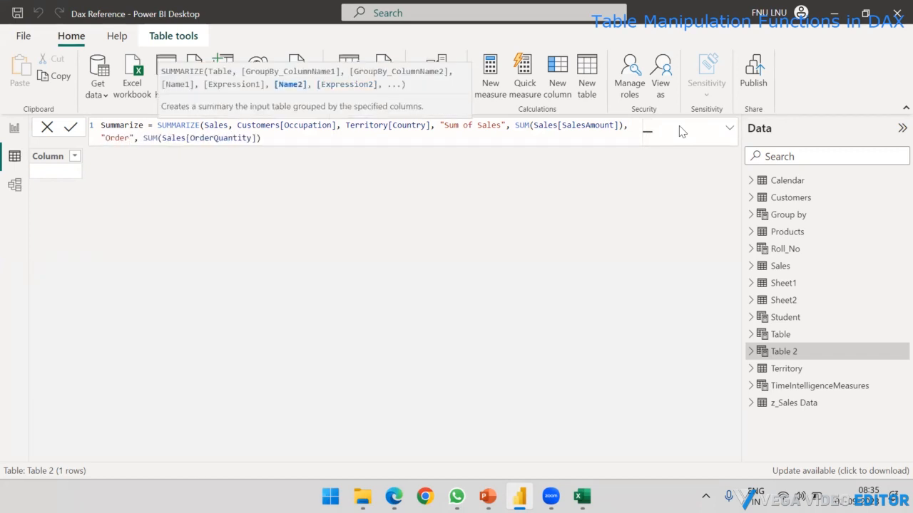
key("BackSpace")
key("BackSpace")
key("BackSpace")
key("BackSpace")
key("BackSpace")
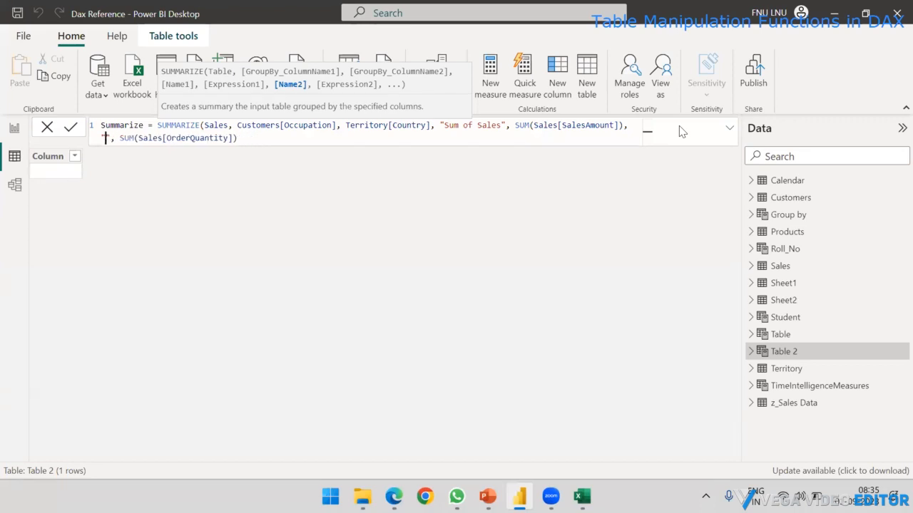
type("Sum of ")
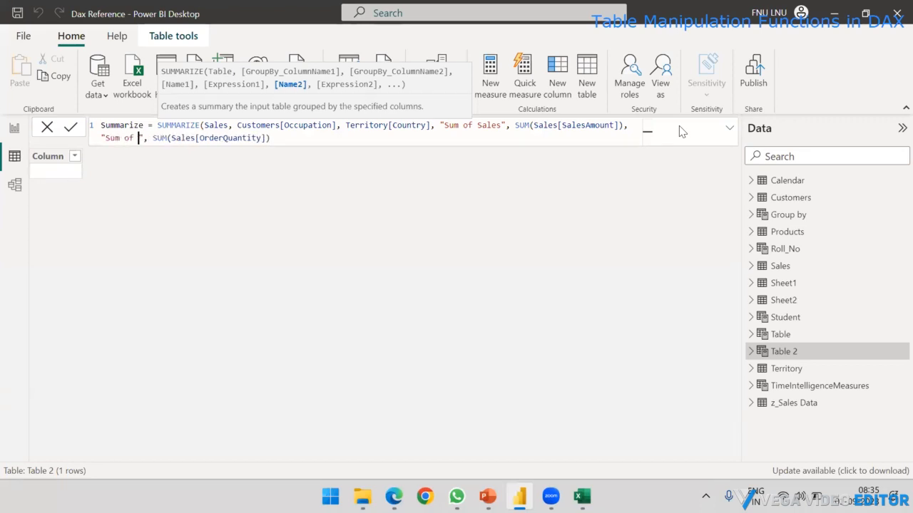
type("QTY")
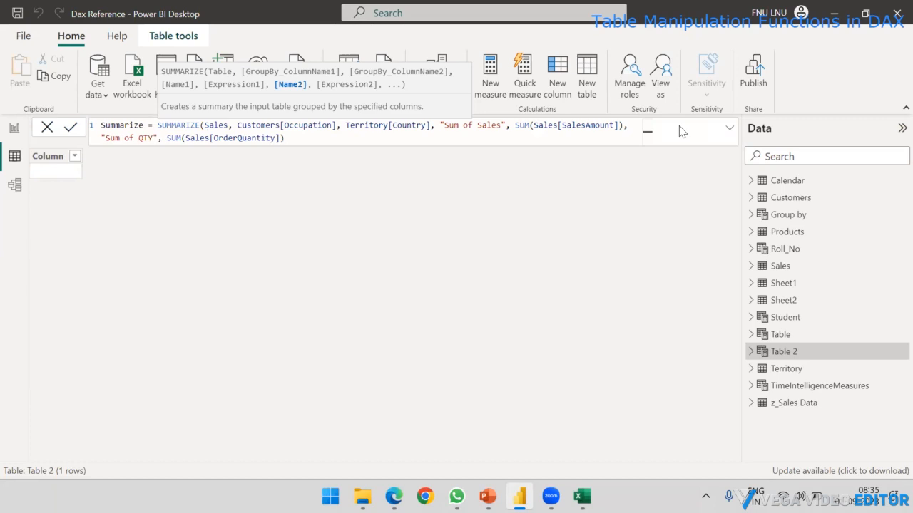
Step: Split the grouping columns onto indented lines, close the formula and build the 30-row table
left_click(237, 126)
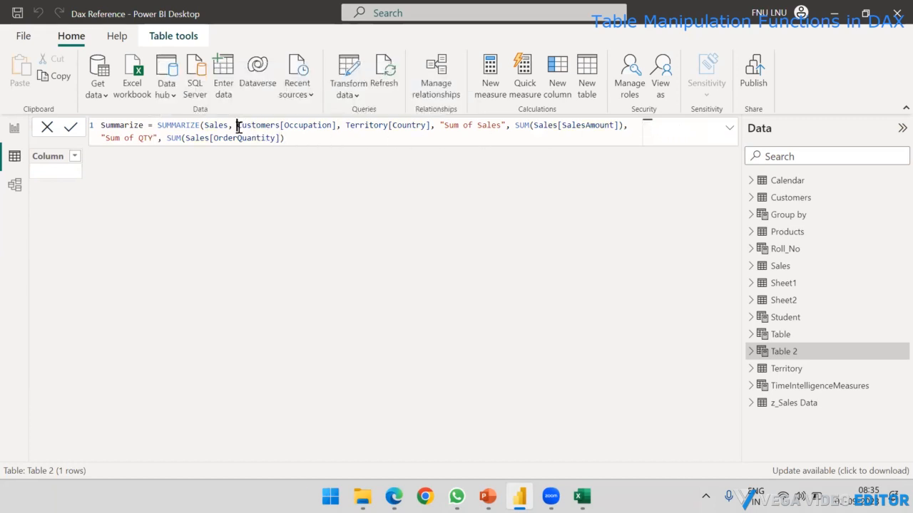
key("shift+Return")
key("Tab")
key("Tab")
key("Tab")
key("Tab")
key("Tab")
key("Tab")
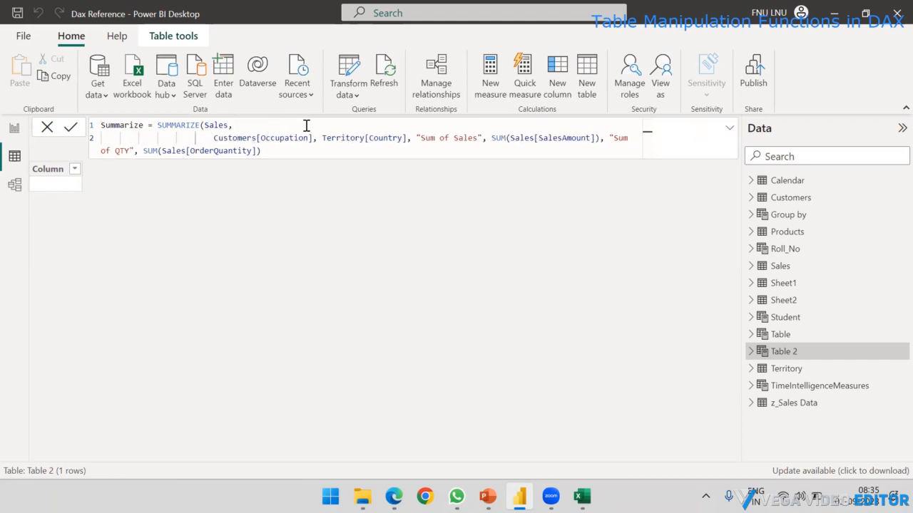
left_click(322, 137, "shift")
key("Right")
key("shift+Return")
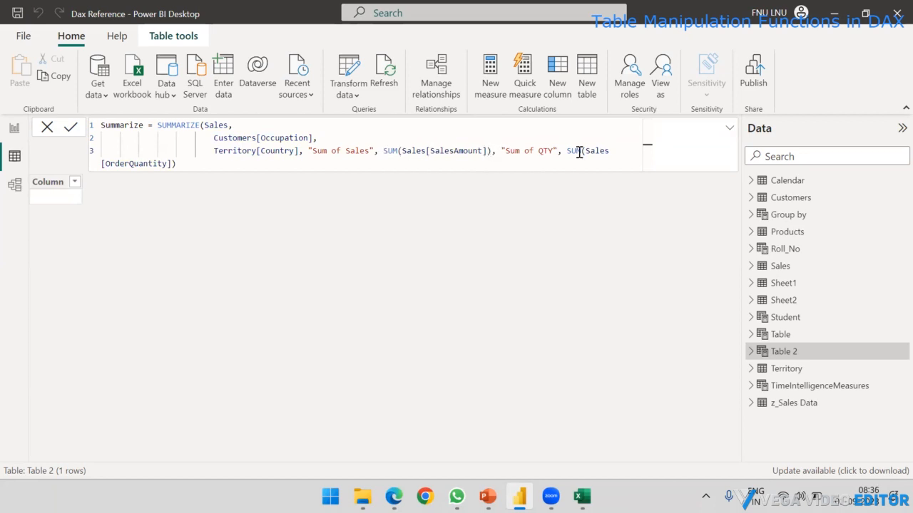
key("shift+Return")
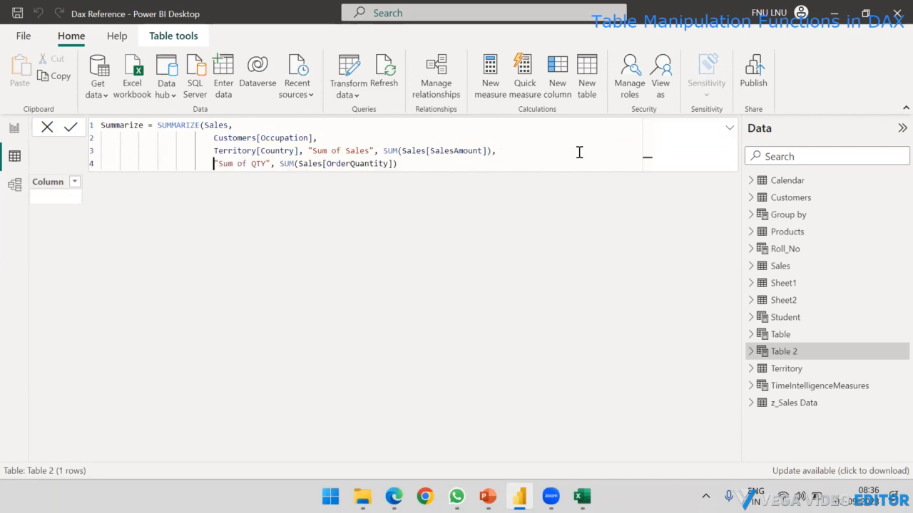
left_click(424, 164)
type(")")
key("Return")
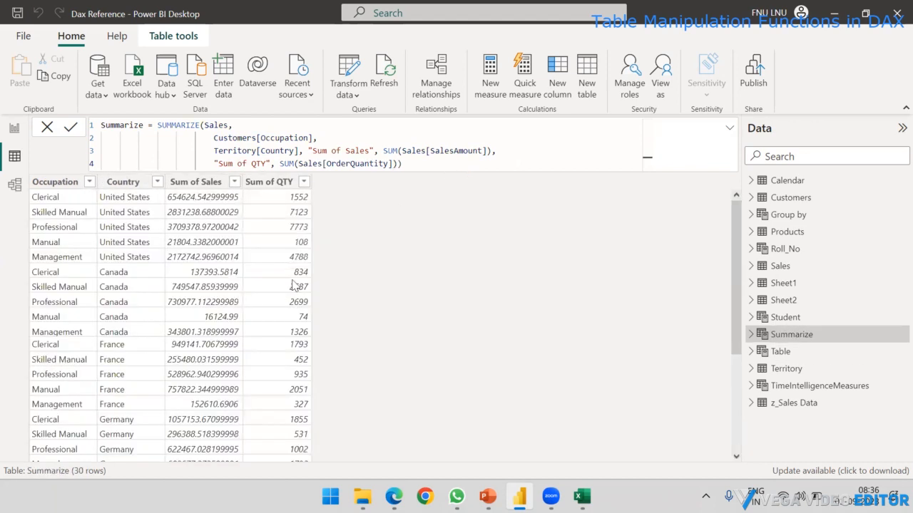
Step: Move the Sum of Sales expression to its own line and open a blank line after Territory[Country]
scroll(229, 275, "down", 4)
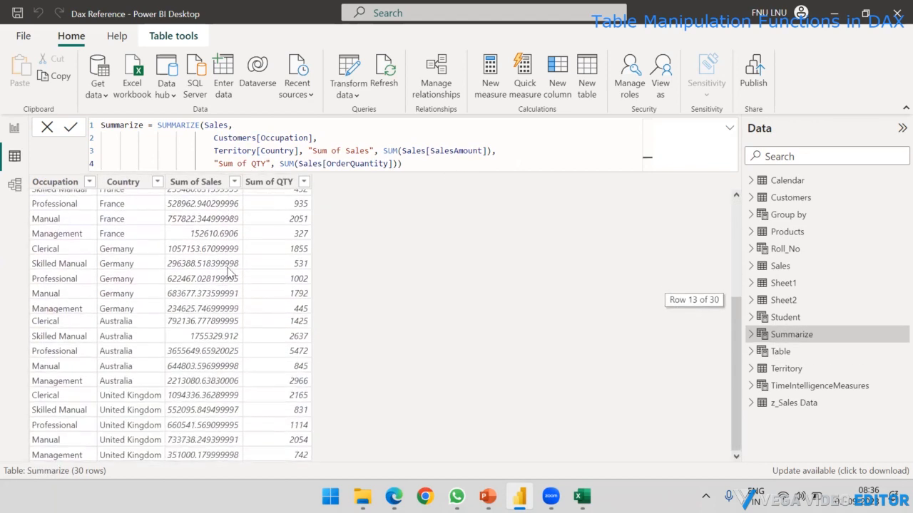
scroll(214, 282, "up", 1)
scroll(211, 282, "up", 4)
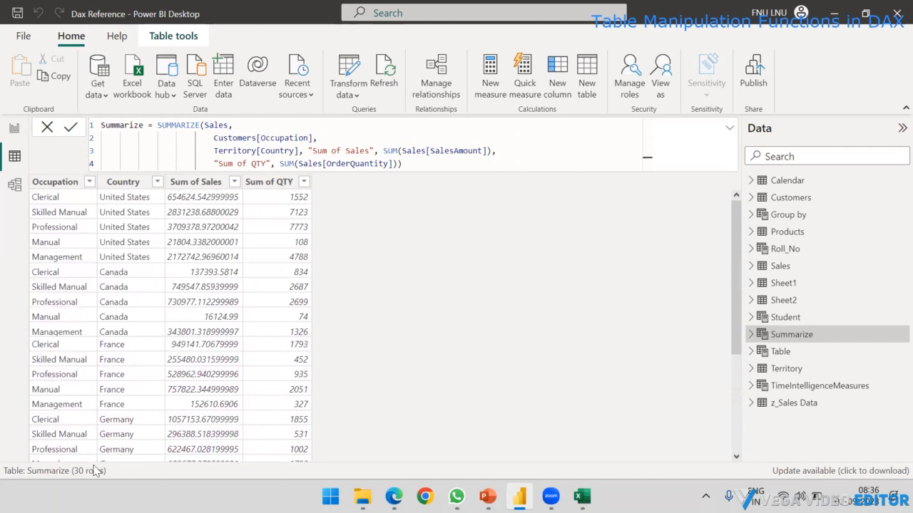
left_click(308, 152)
key("shift+Return")
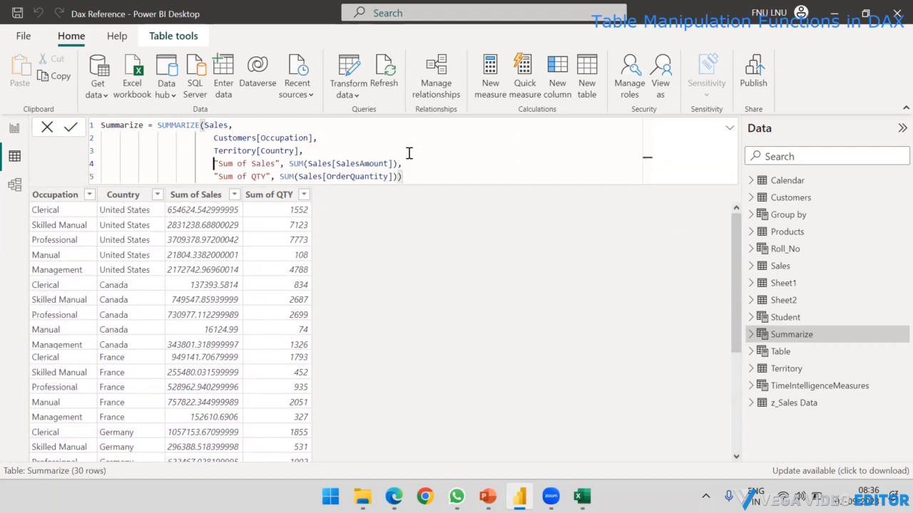
left_click(315, 150)
key("shift+Return")
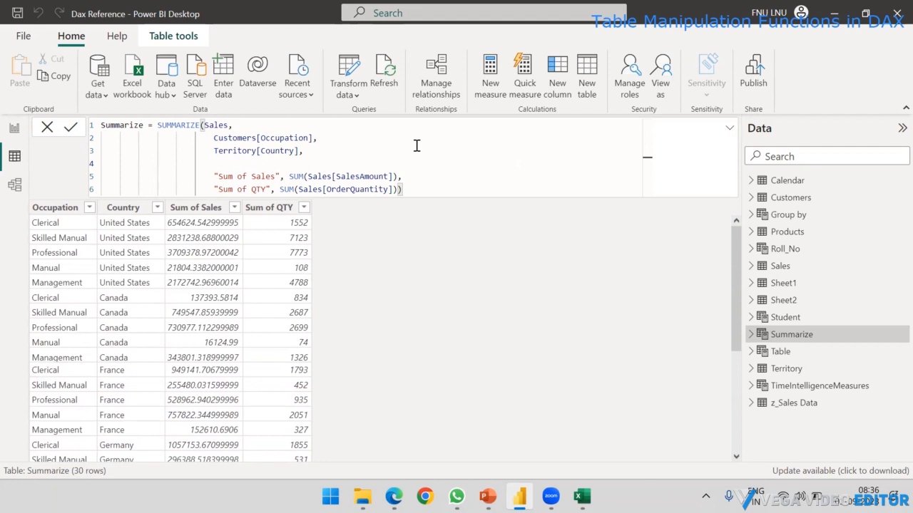
type("Products[Category]")
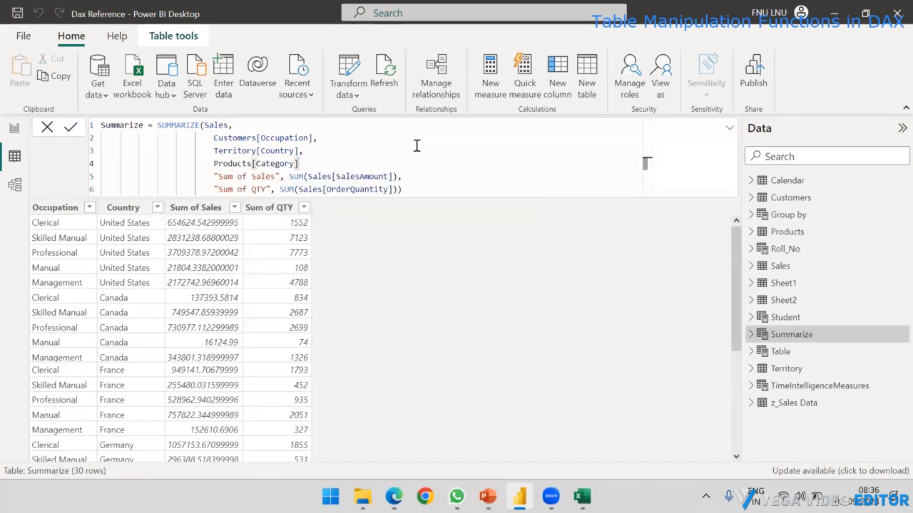
type(",")
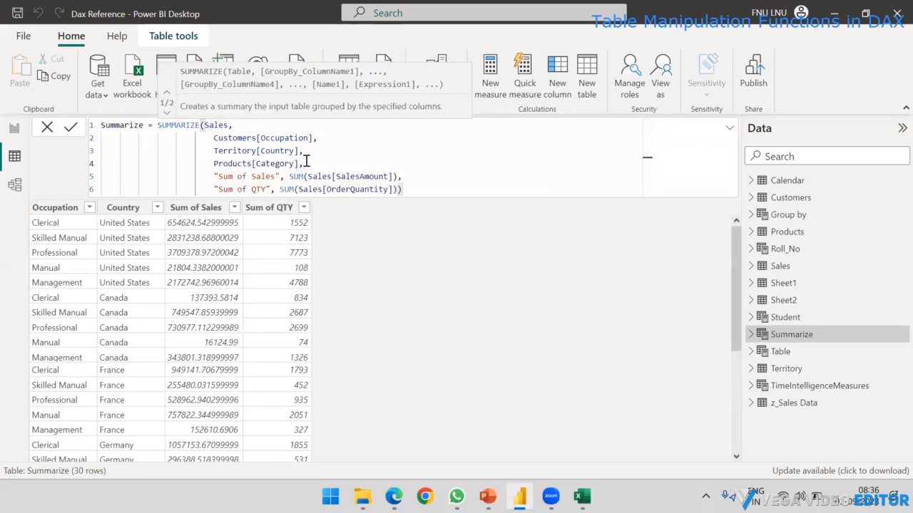
left_click_drag(305, 163, 212, 143)
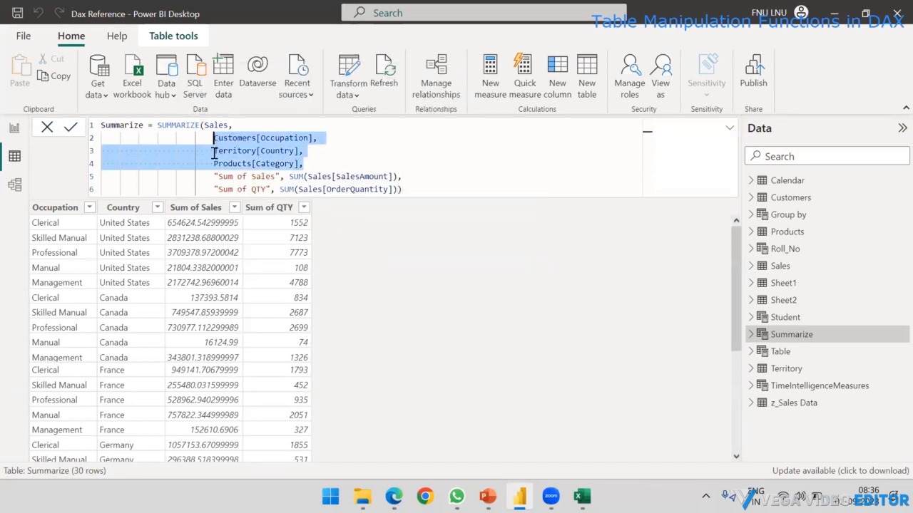
left_click(484, 188)
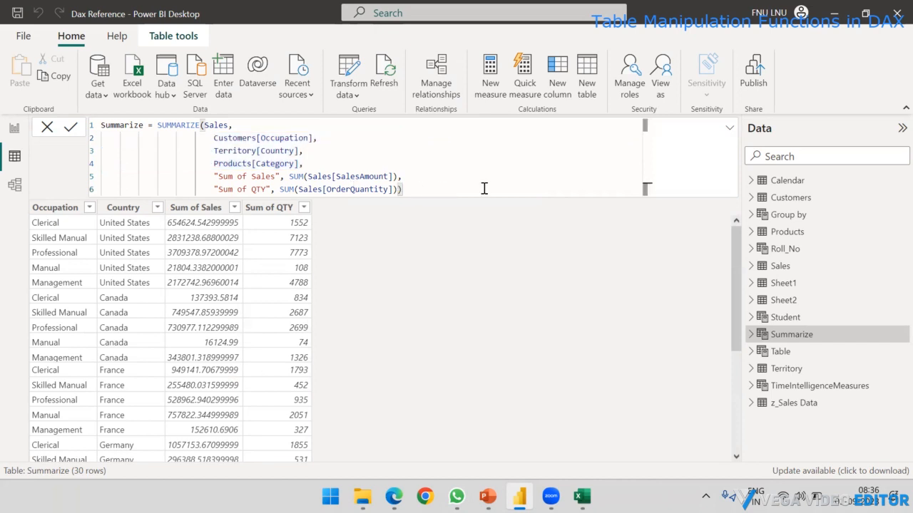
key("Return")
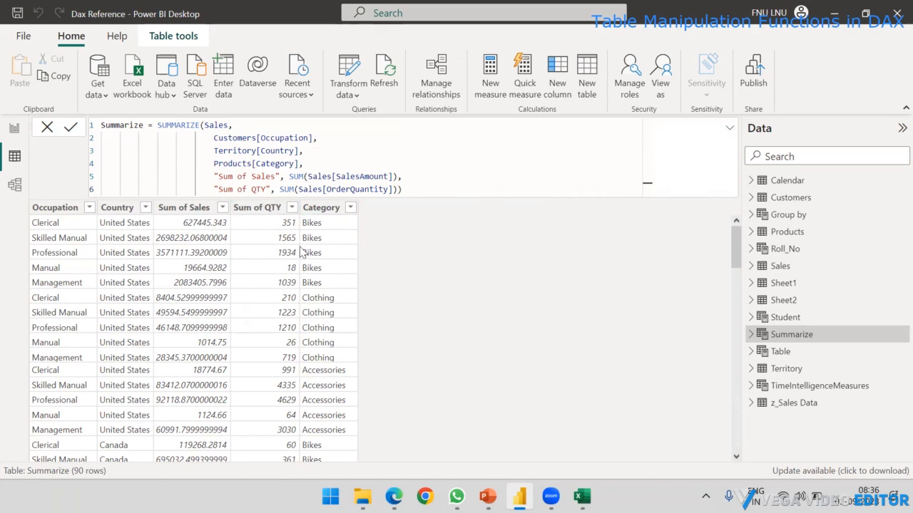
left_click_drag(733, 241, 42, 169)
key("BackSpace")
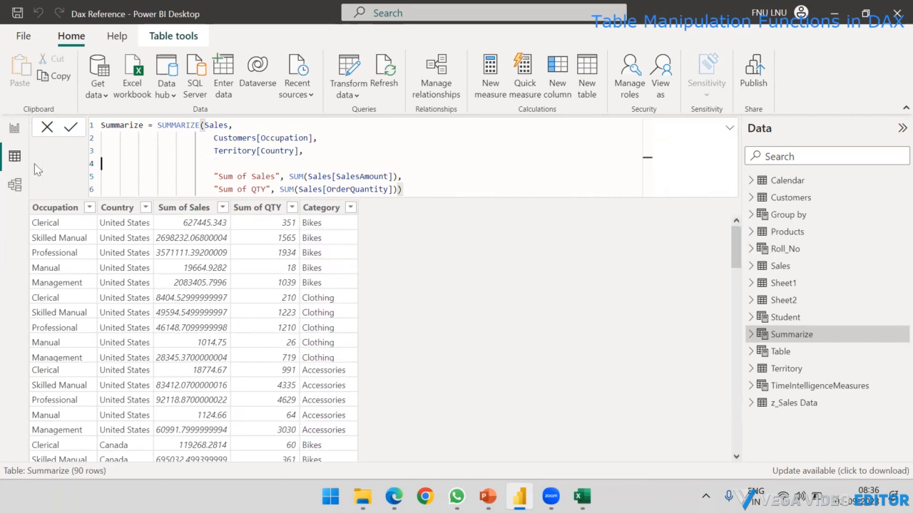
key("BackSpace")
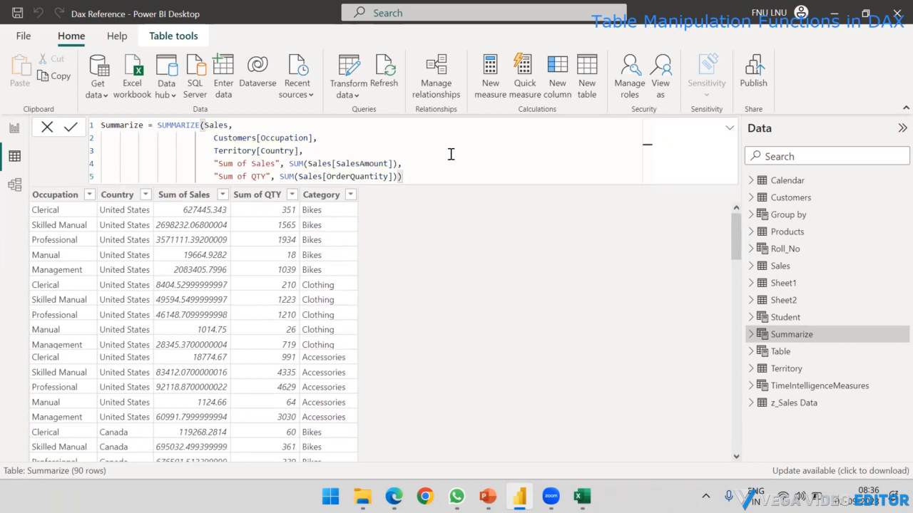
left_click(416, 177)
key("Return")
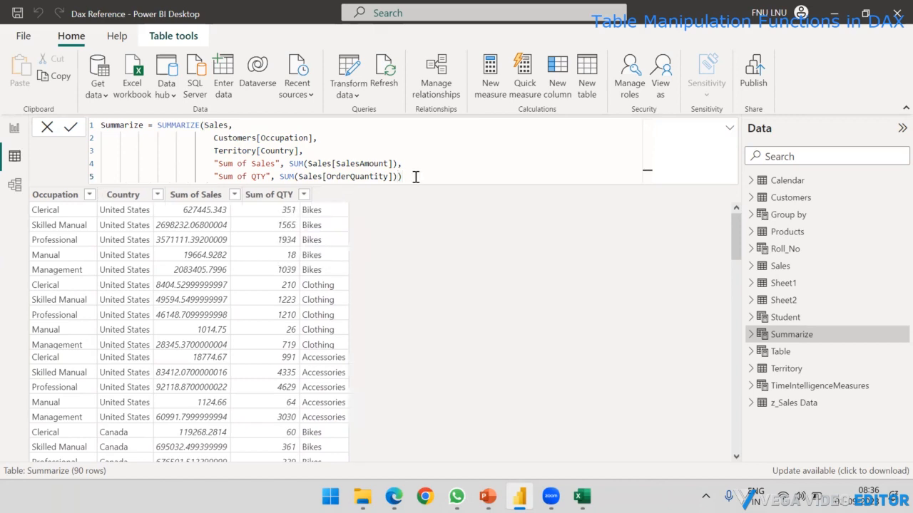
scroll(221, 253, "down", 4)
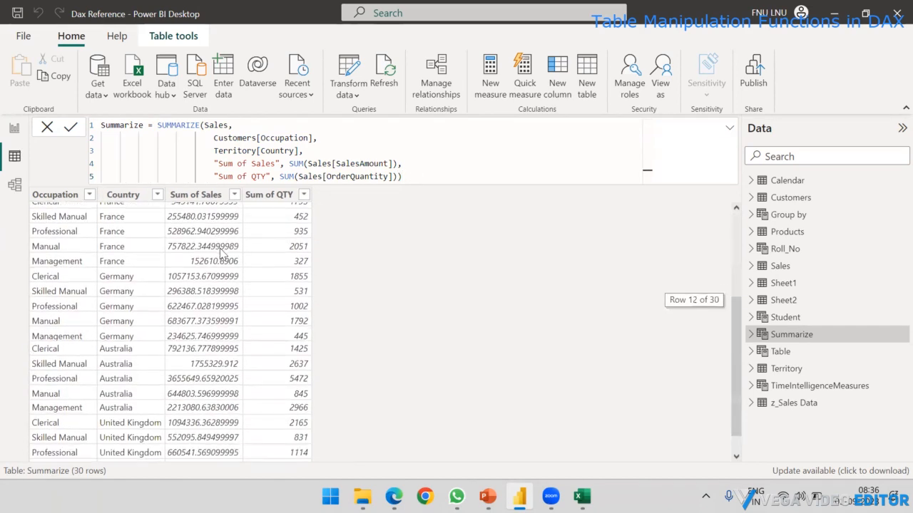
left_click(488, 496)
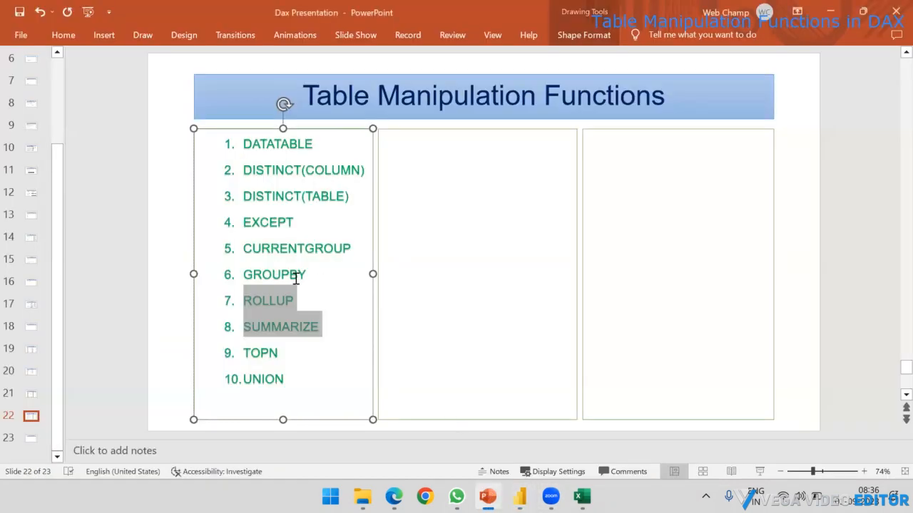
left_click(301, 300)
double_click(243, 299)
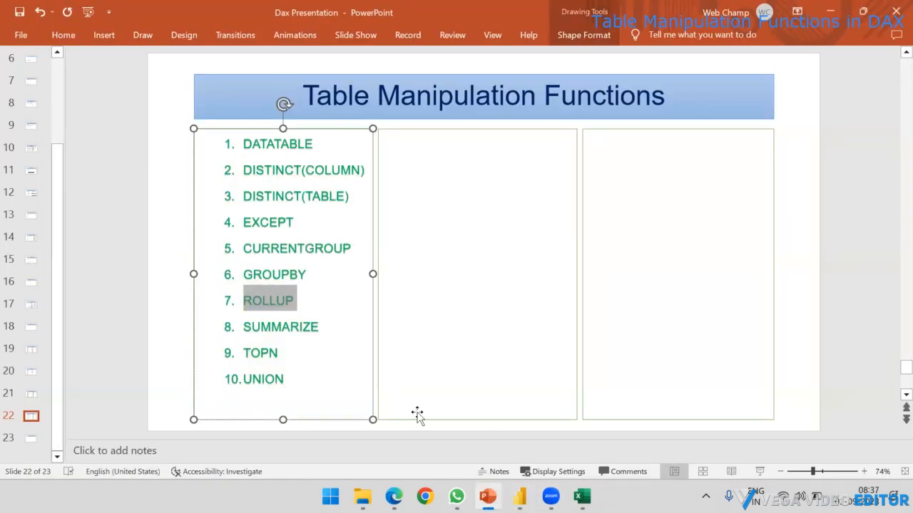
left_click(520, 497)
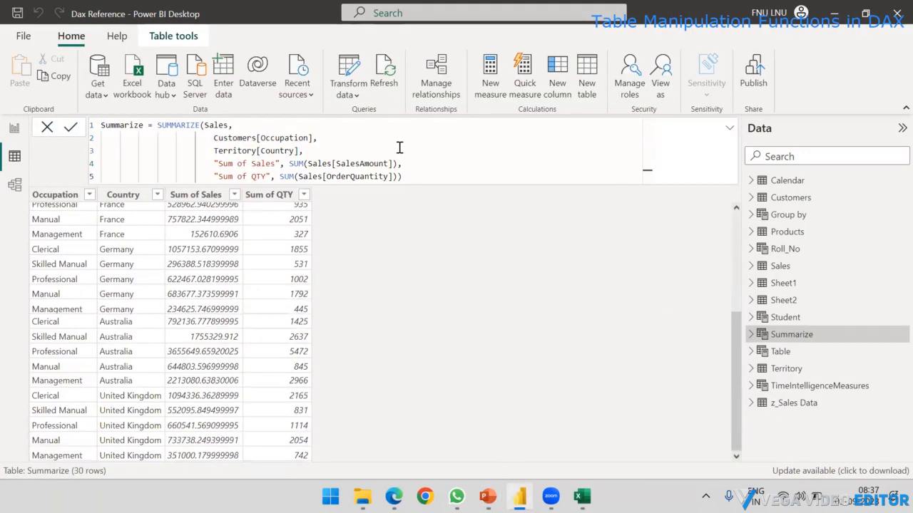
Step: Wrap Customers[Occupation] and Territory[Country] in ROLLUP( ) in the Summarize formula
left_click(460, 179)
left_click_drag(321, 137, 213, 137)
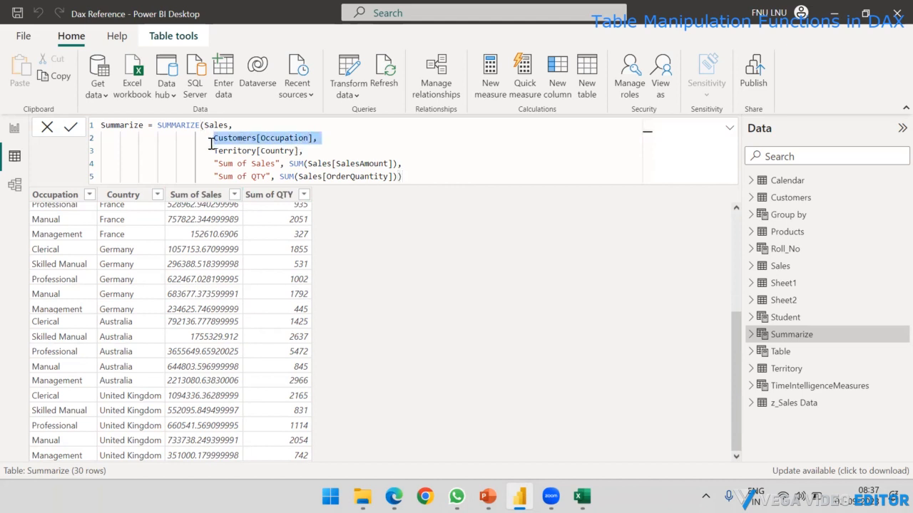
left_click(434, 176)
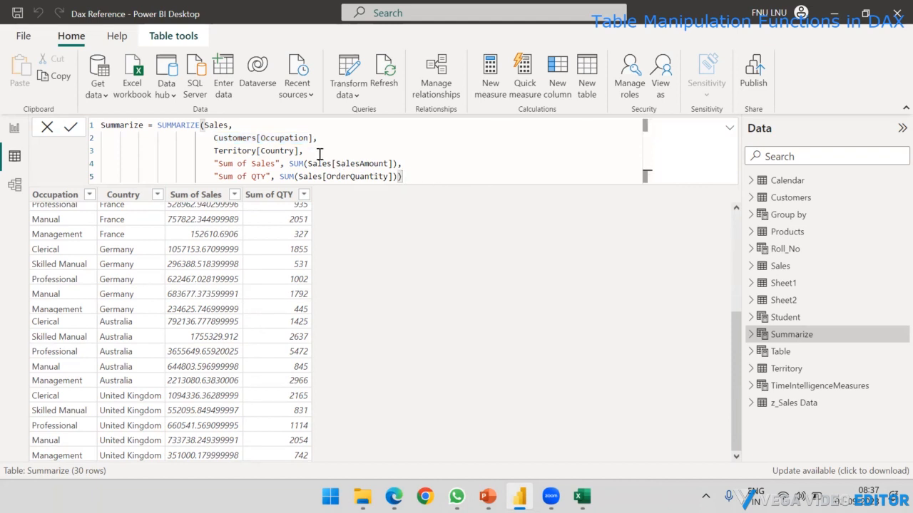
left_click(217, 138)
type("ro")
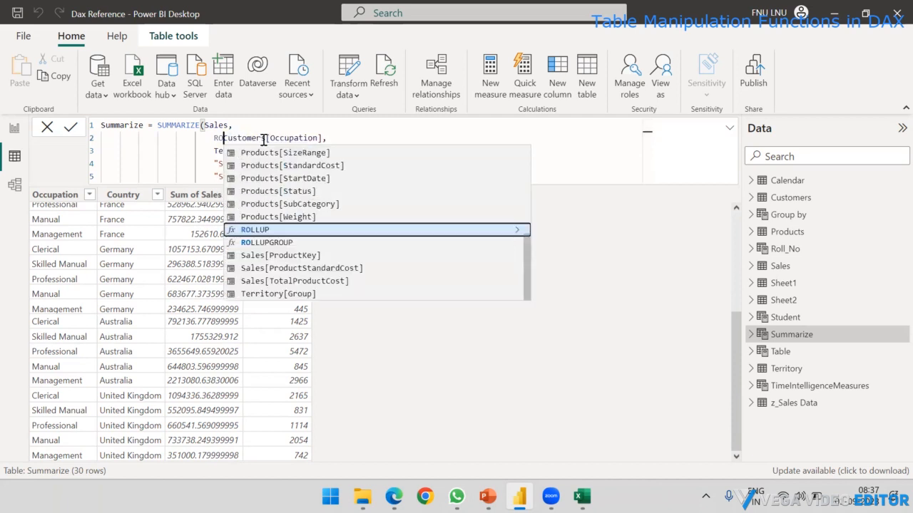
key("Tab")
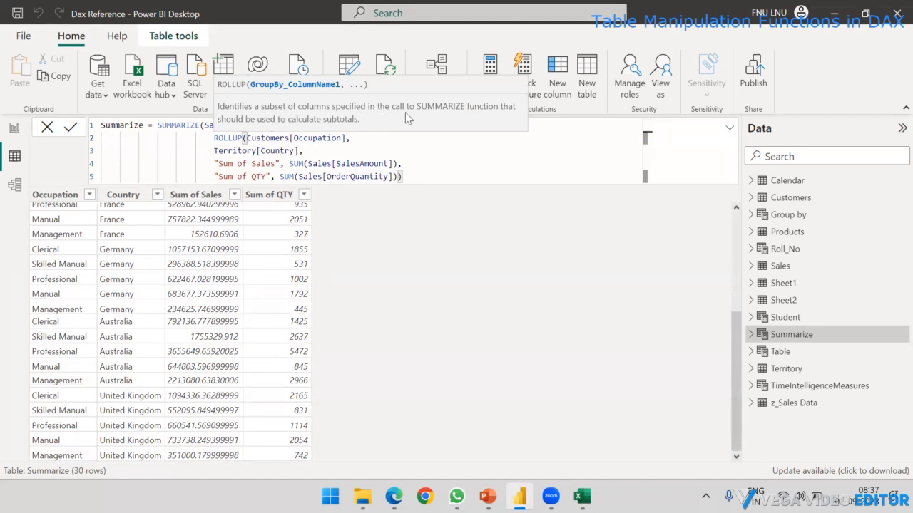
left_click(300, 151)
type("),")
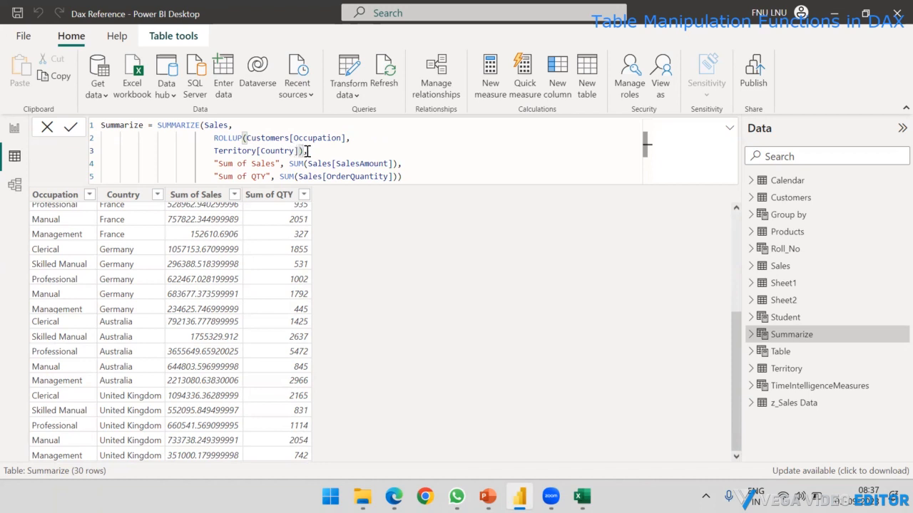
left_click(346, 137, "shift")
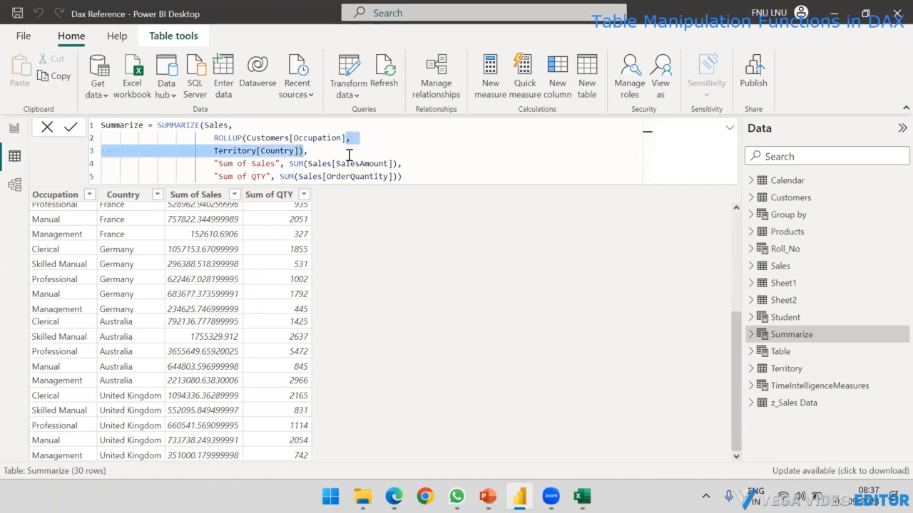
left_click(347, 152)
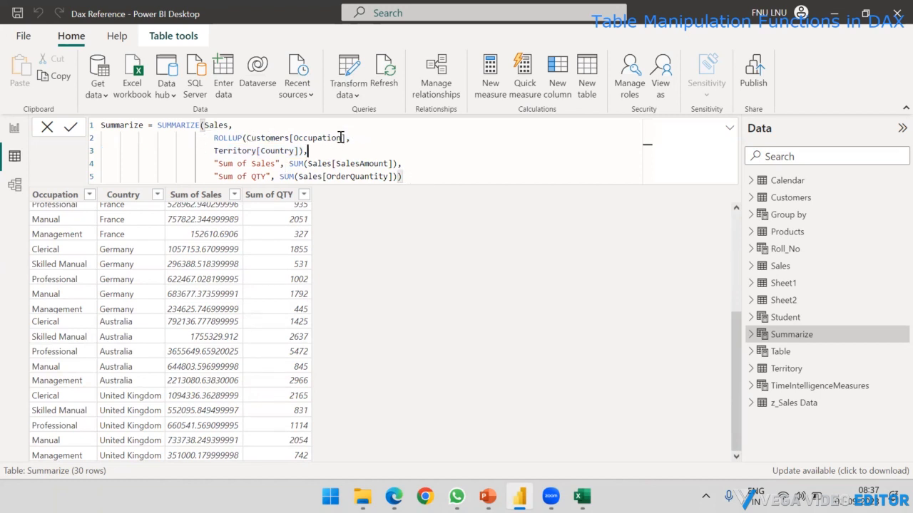
left_click(402, 177)
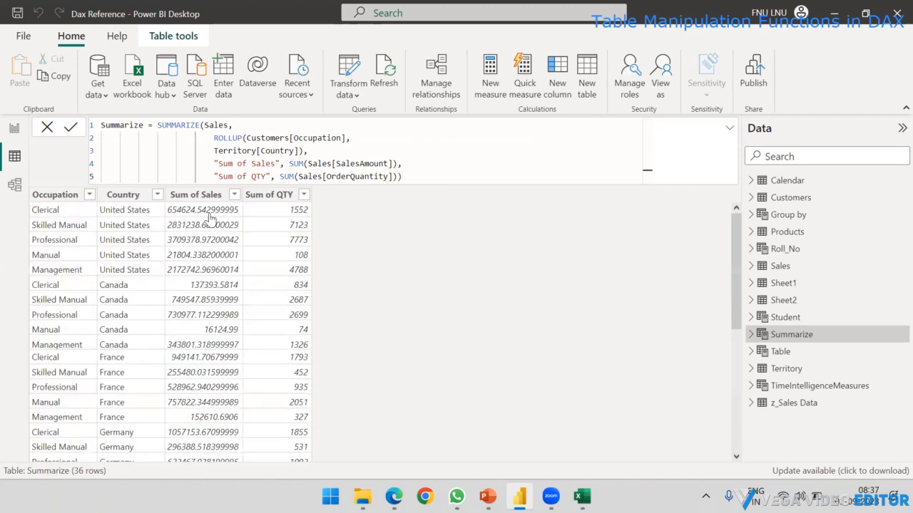
Step: Draw arrows at the grand total and the Professional, Manual and Management subtotal rows
scroll(121, 264, "down", 6)
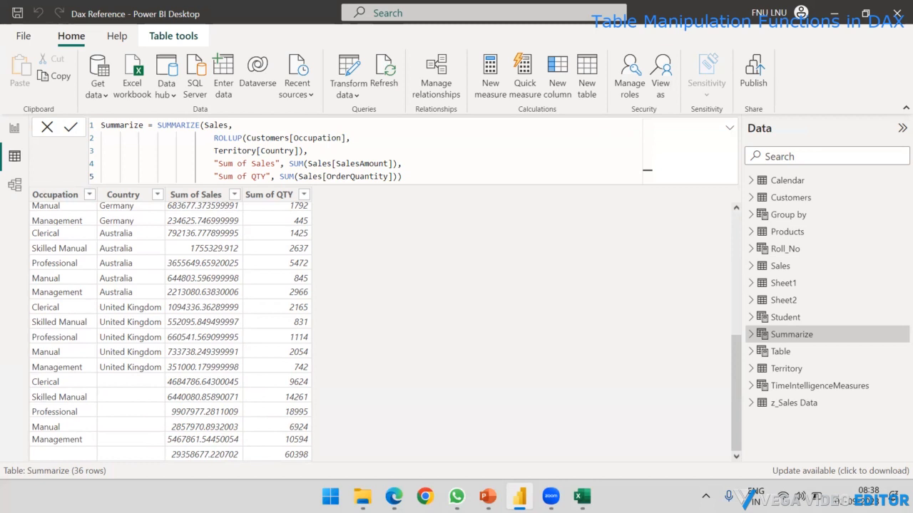
mouse_move(380, 427)
left_mouse_down()
mouse_move(93, 456)
mouse_move(242, 454)
left_mouse_up()
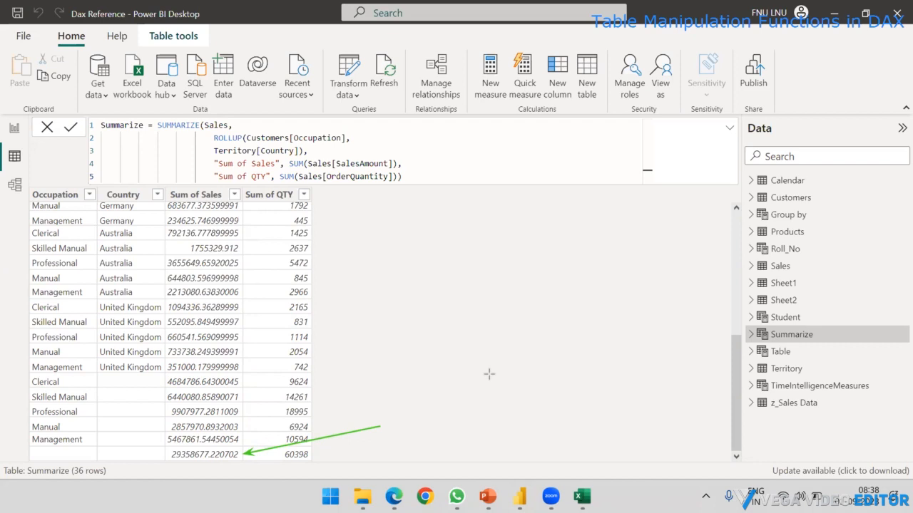
mouse_move(90, 379)
left_mouse_down()
mouse_move(155, 379)
mouse_move(94, 392)
mouse_move(156, 392)
left_mouse_up()
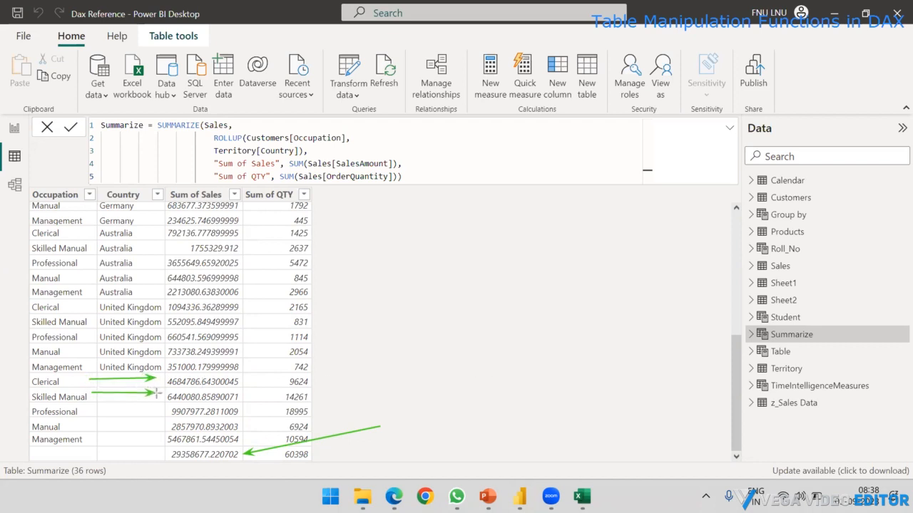
left_click_drag(90, 412, 155, 412)
left_click_drag(77, 426, 142, 426)
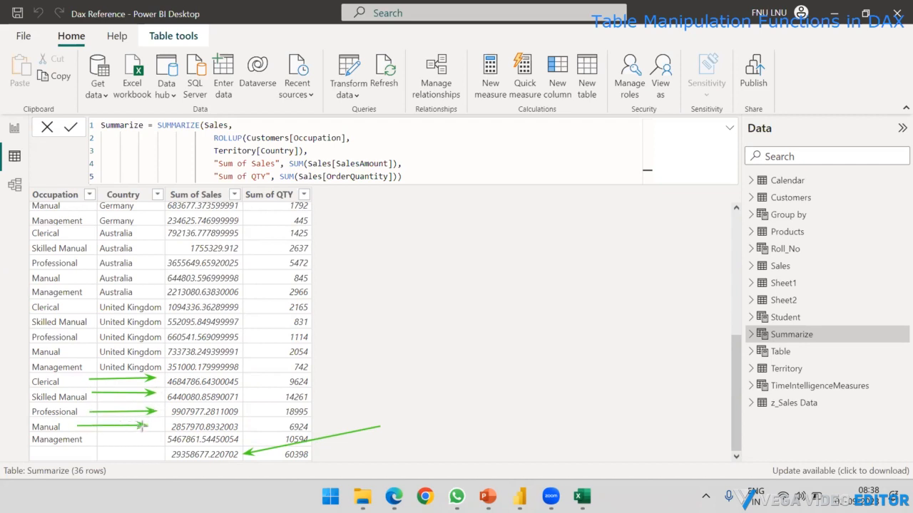
left_click_drag(88, 439, 158, 440)
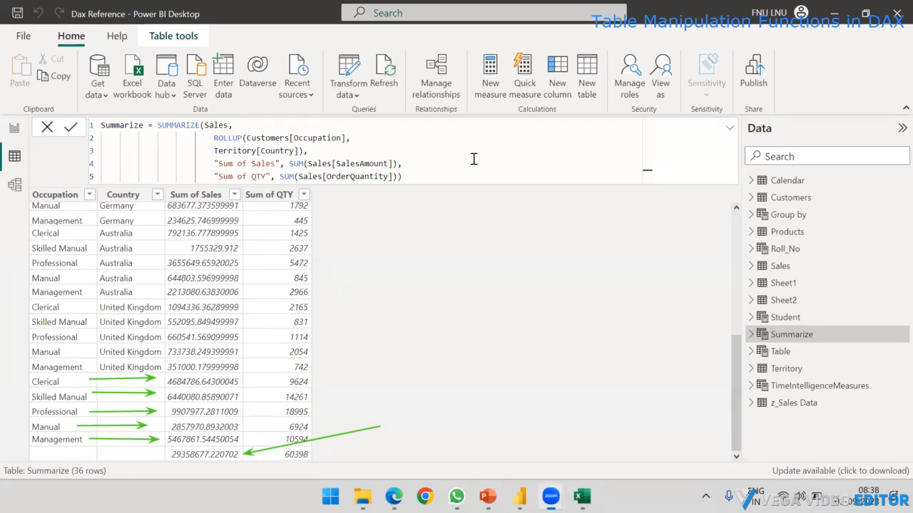
left_click(301, 152)
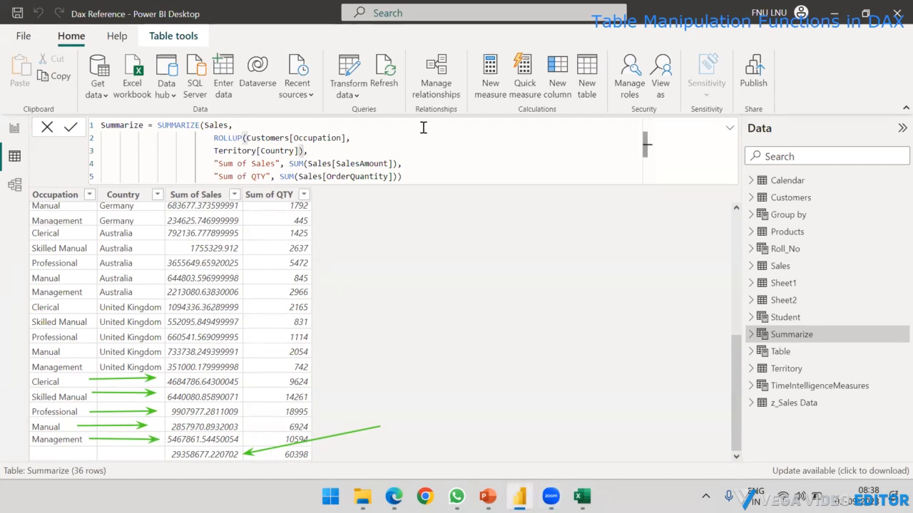
left_click(350, 137)
Step: Close ROLLUP right after Customers[Occupation], check the per-country subtotals, and erase the arrows
type(")")
left_click(422, 177)
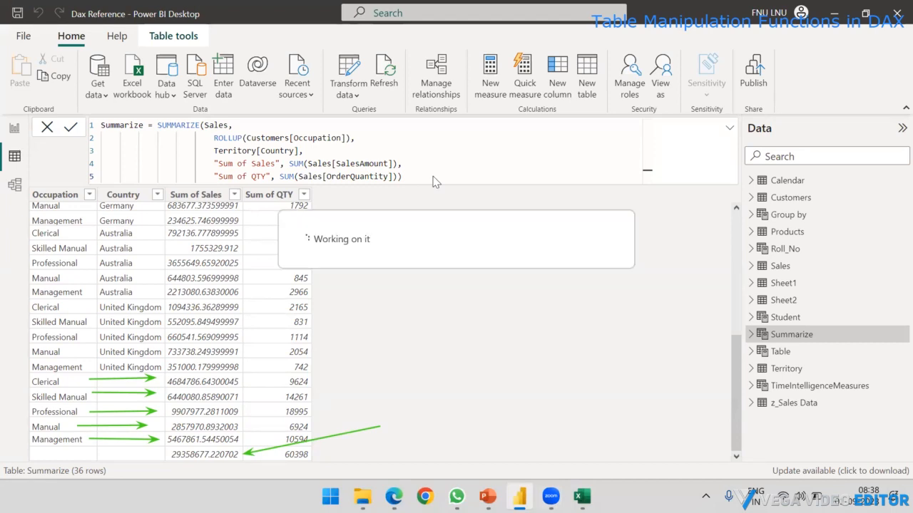
scroll(178, 271, "down", 2)
scroll(169, 277, "down", 2)
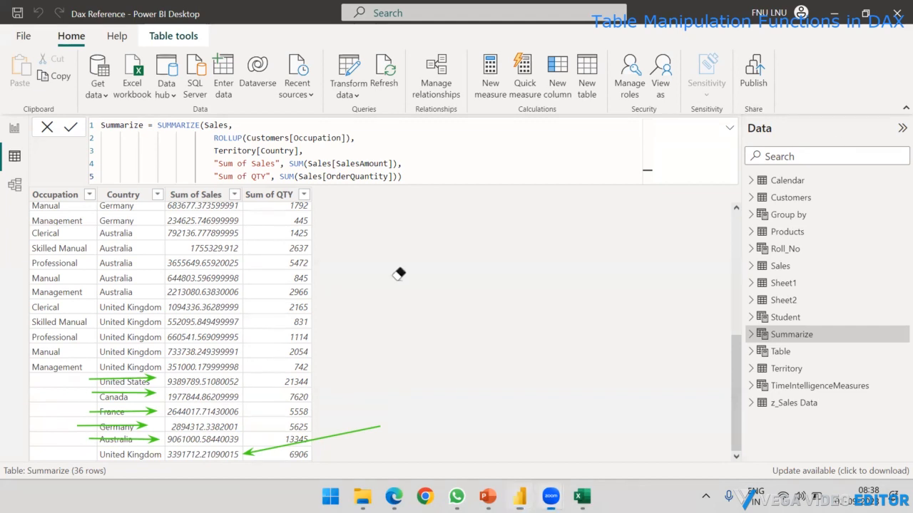
mouse_move(134, 405)
left_mouse_down()
mouse_move(206, 443)
mouse_move(324, 420)
left_mouse_up()
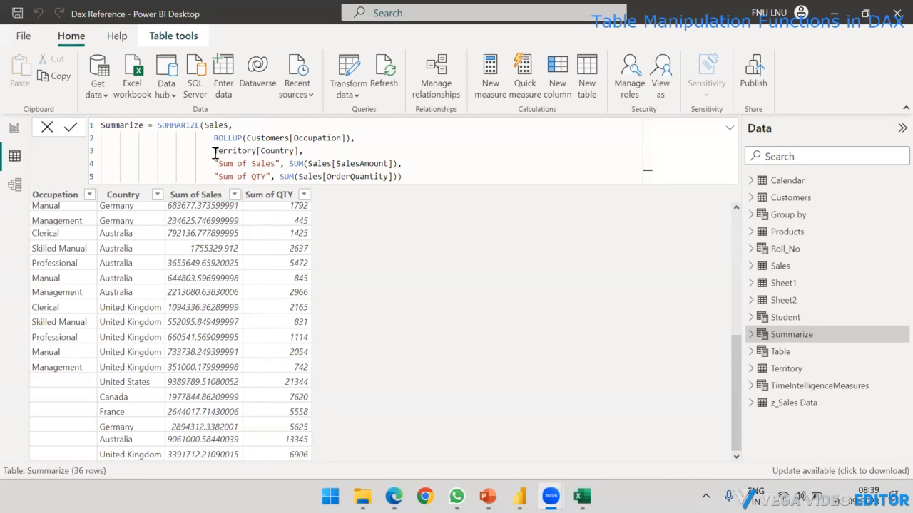
Step: Highlight Territory[Country] and Customers[Occupation] in the Summarize formula to point them out
left_click_drag(214, 153, 298, 151)
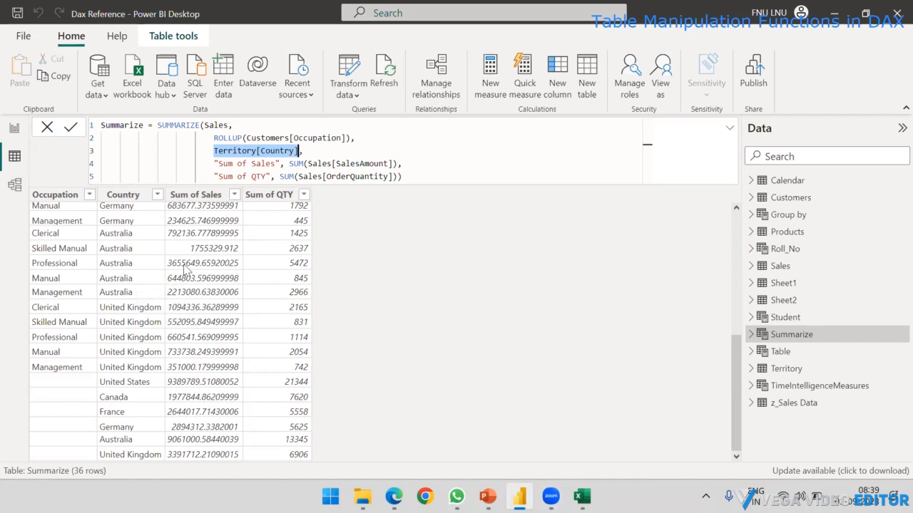
left_click(304, 151)
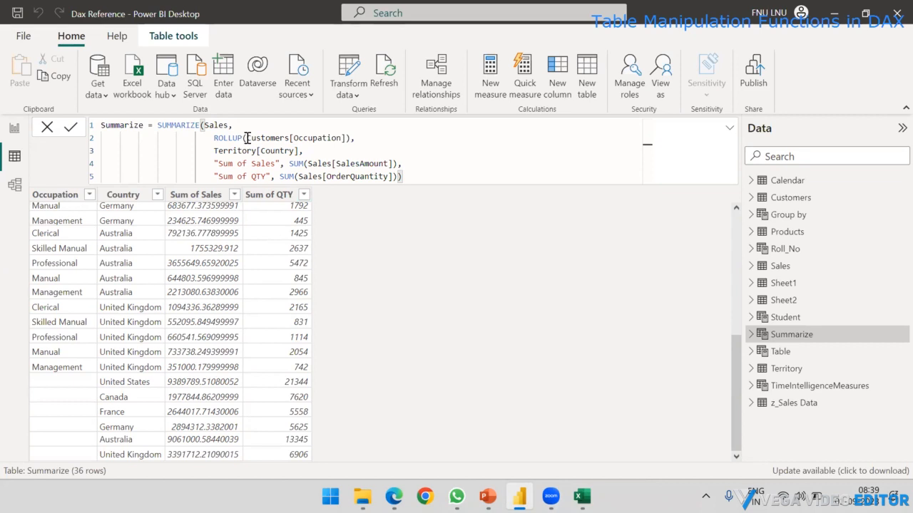
left_click_drag(246, 138, 347, 137)
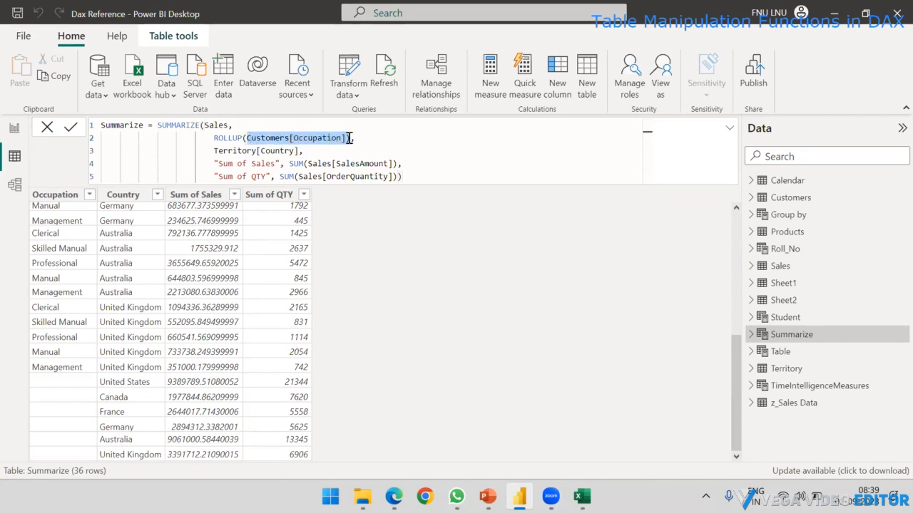
left_click(247, 137)
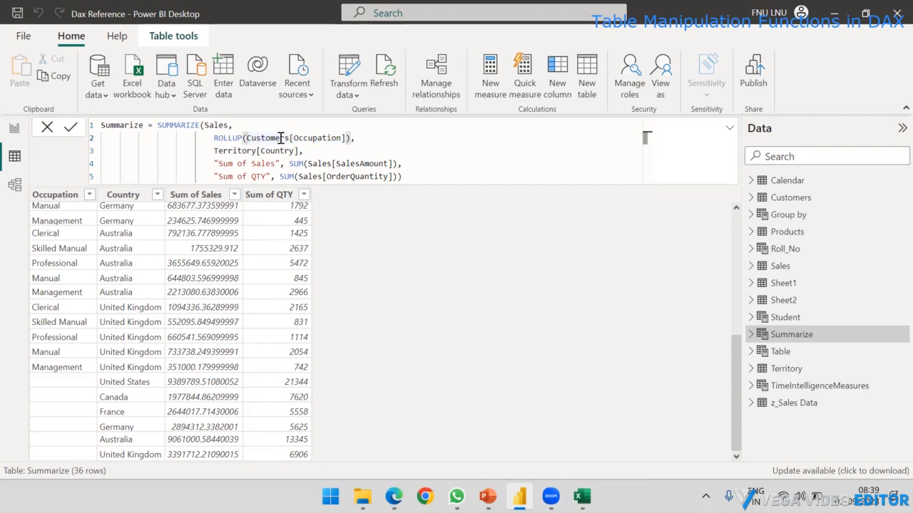
Step: Remove ROLLUP( and its closing parenthesis from around Customers[Occupation]
left_click(351, 138)
key("BackSpace")
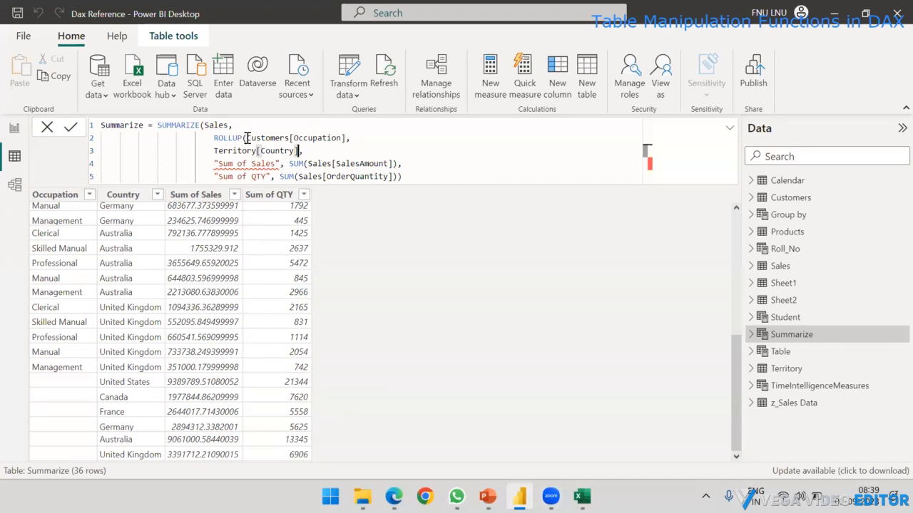
left_click_drag(243, 138, 213, 138)
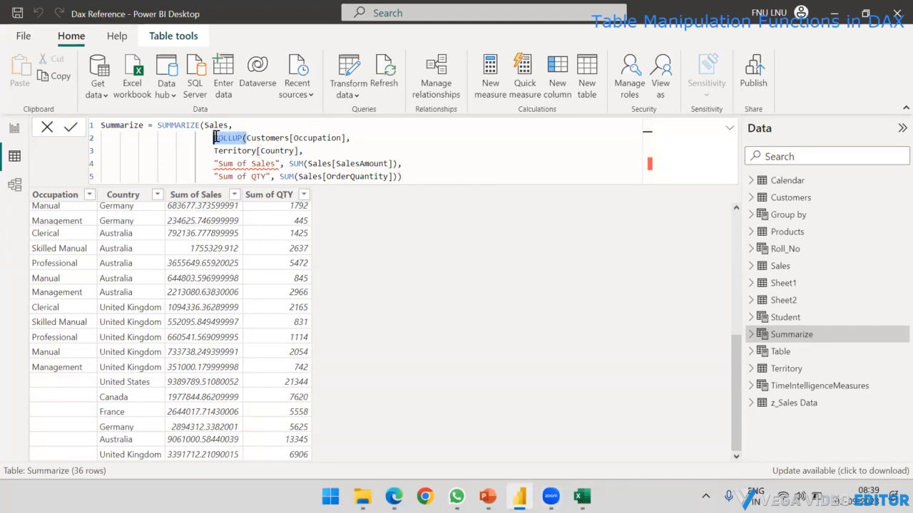
key("Delete")
key("Delete")
Step: Wrap Territory[Country] in ROLLUP( ) and review the resulting 35-row table
left_click(218, 150)
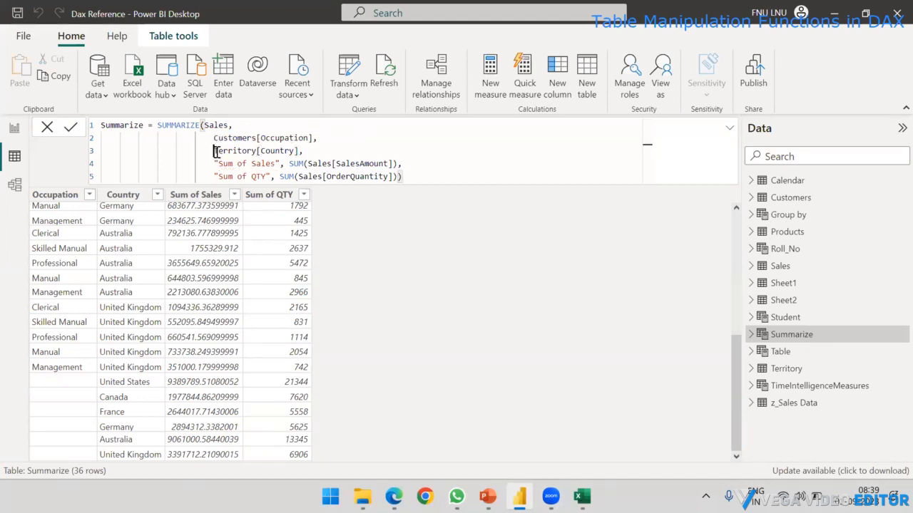
type("Ro")
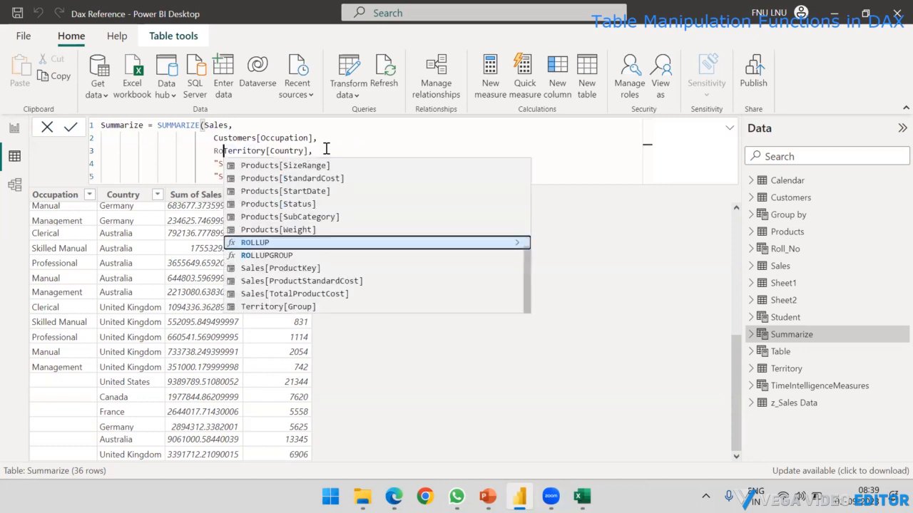
key("Tab")
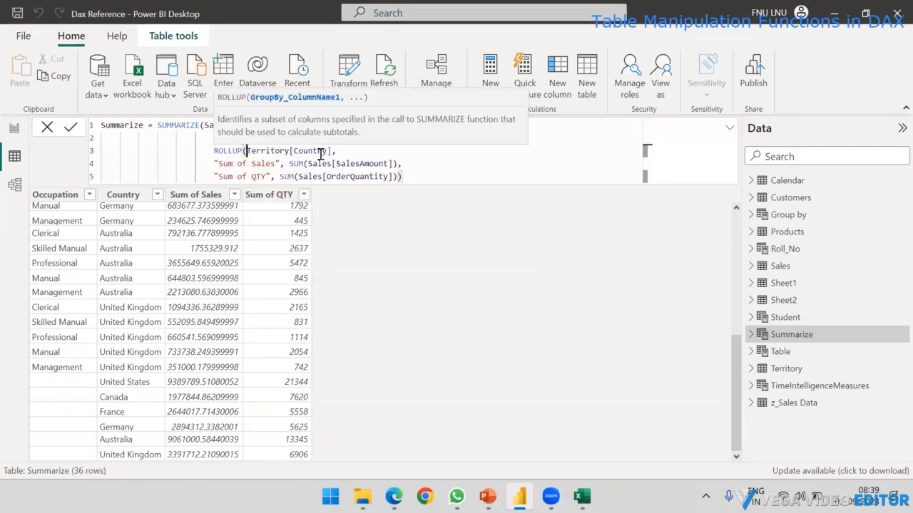
left_click(331, 151)
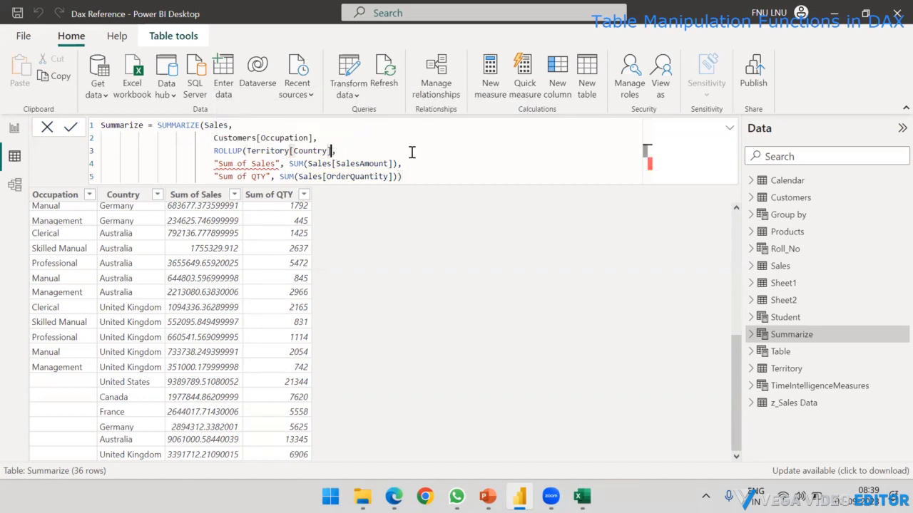
type(")")
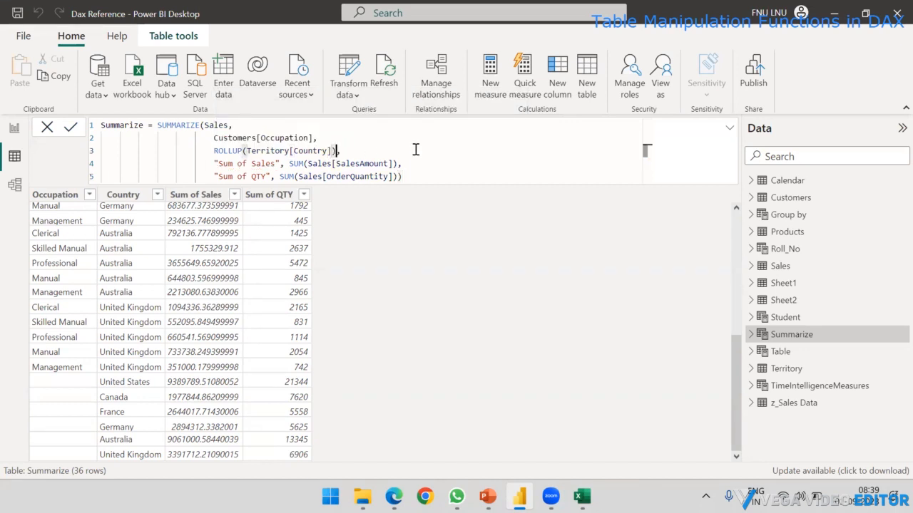
left_click(443, 183)
scroll(109, 271, "down", 5)
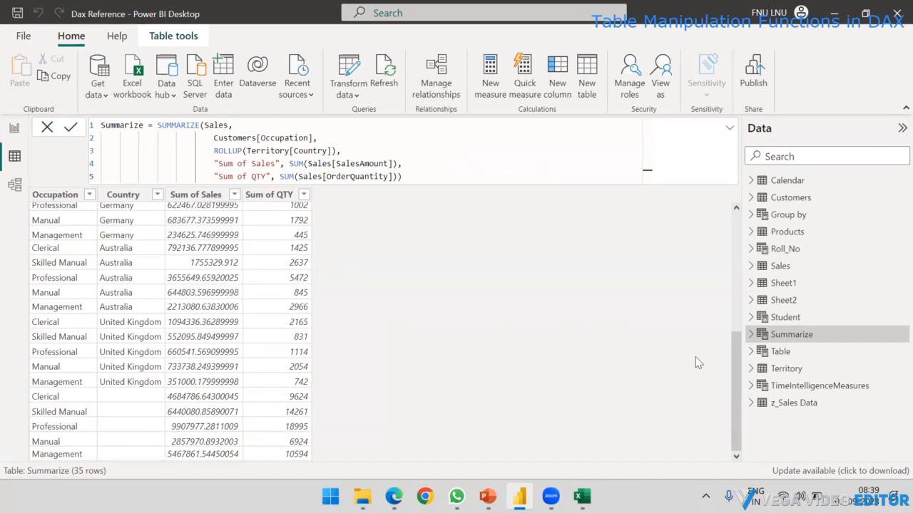
left_click_drag(734, 363, 733, 454)
left_click_drag(247, 151, 213, 151)
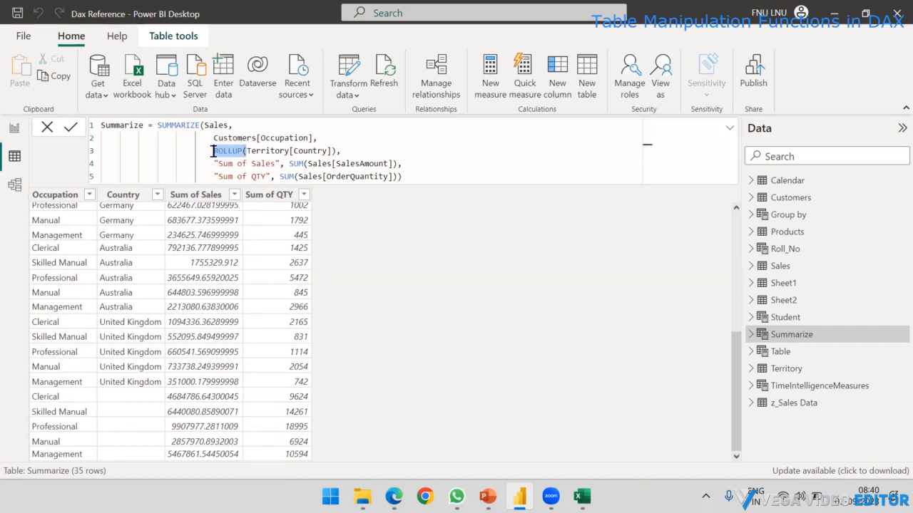
Step: Move ROLLUP( before Customers[Occupation] so it wraps both columns, commit, and check the grand total row
key("Delete")
key("Delete")
left_click(305, 151)
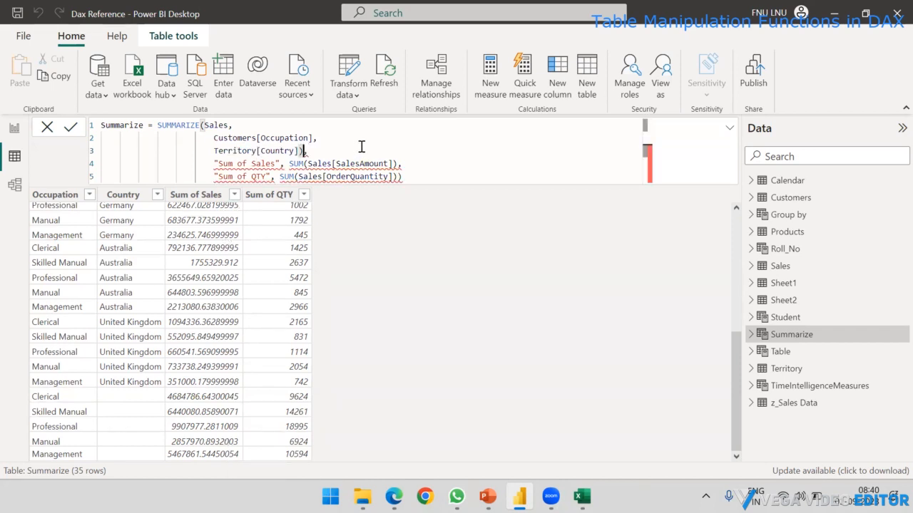
left_click(214, 138)
type("ROLLUP(")
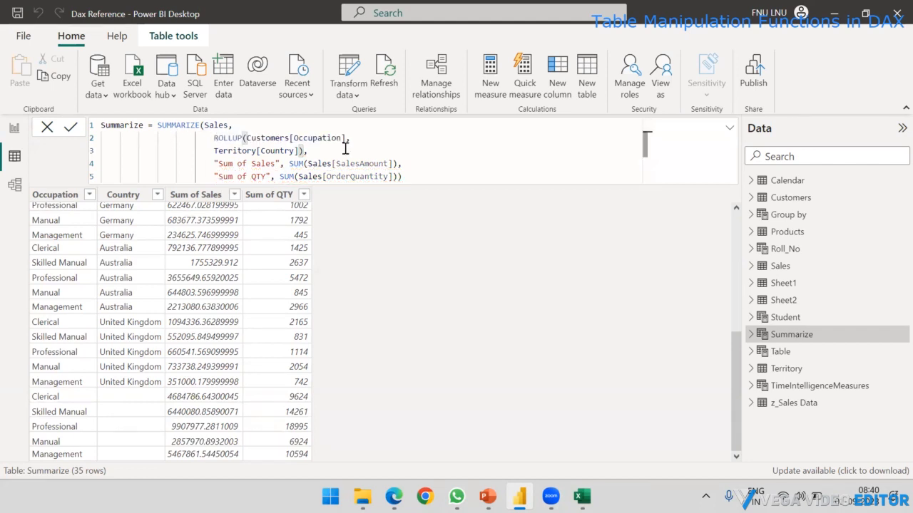
left_click(423, 177)
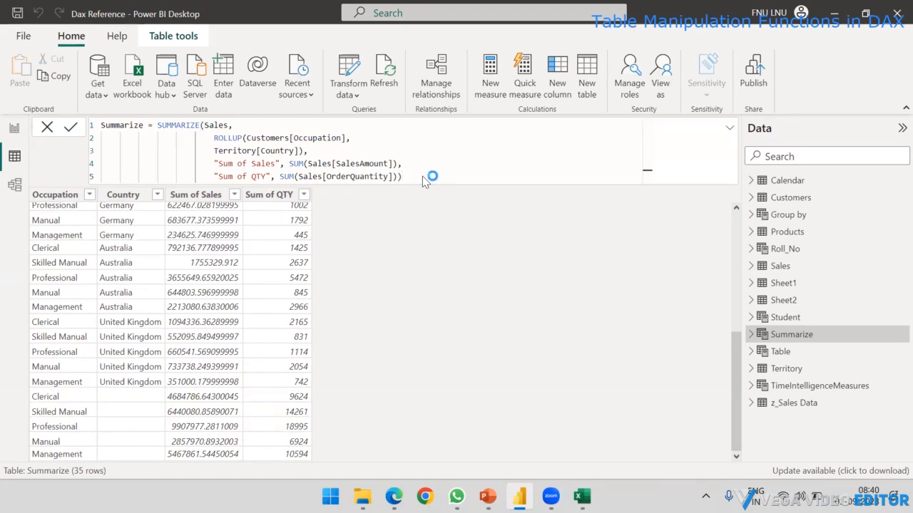
key("Return")
scroll(186, 303, "down", 6)
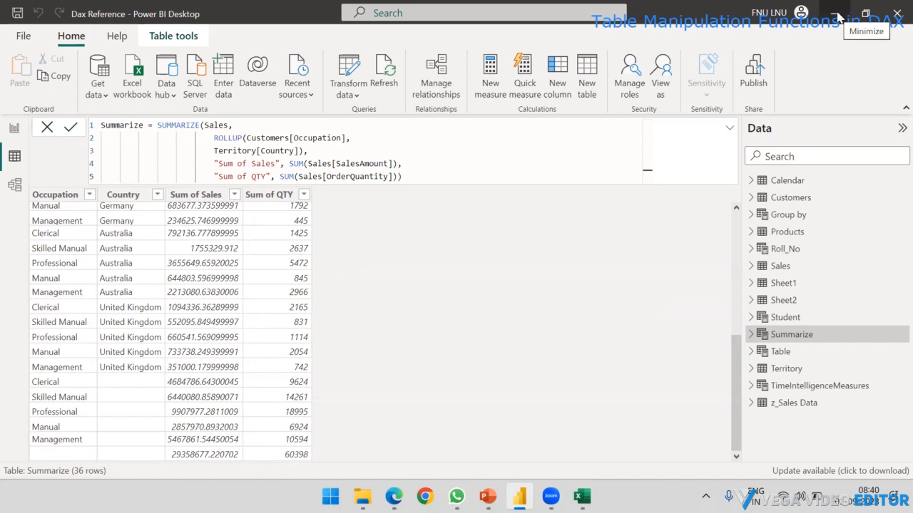
Step: Append (SUMX) to GROUPBY in the slide's functions list and save the presentation
left_click(495, 492)
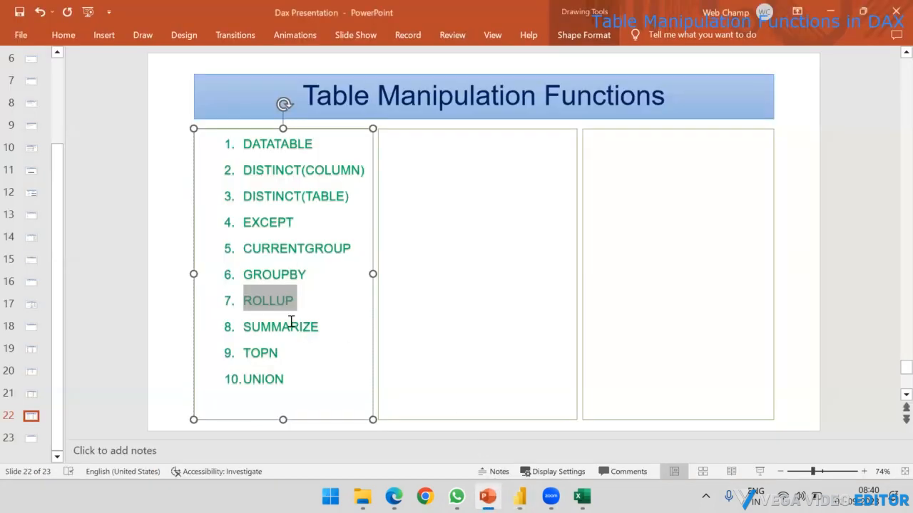
left_click_drag(325, 326, 240, 302)
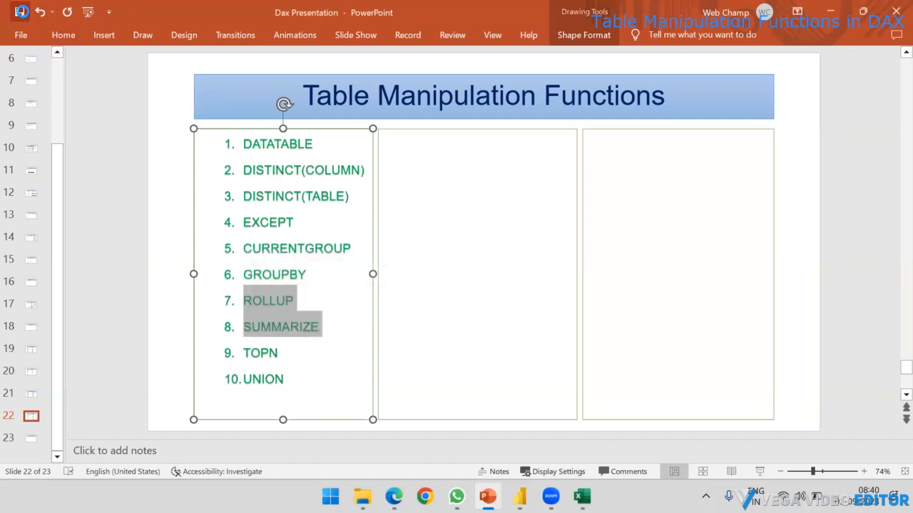
left_click(316, 281)
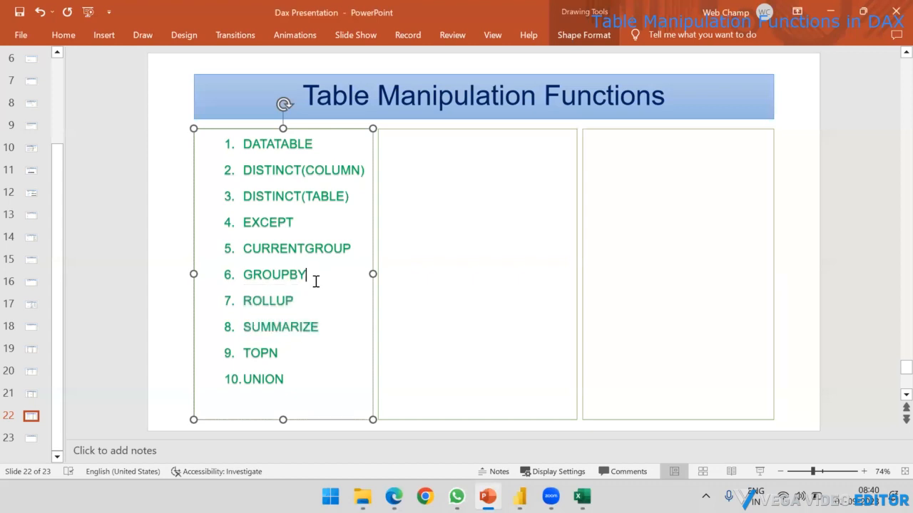
key("ctrl+s")
type("(SUMX)")
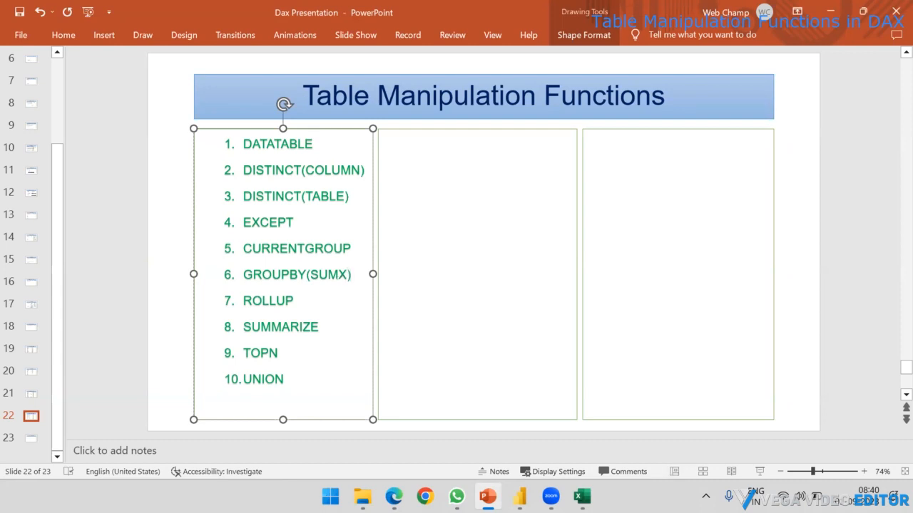
key("ctrl+s")
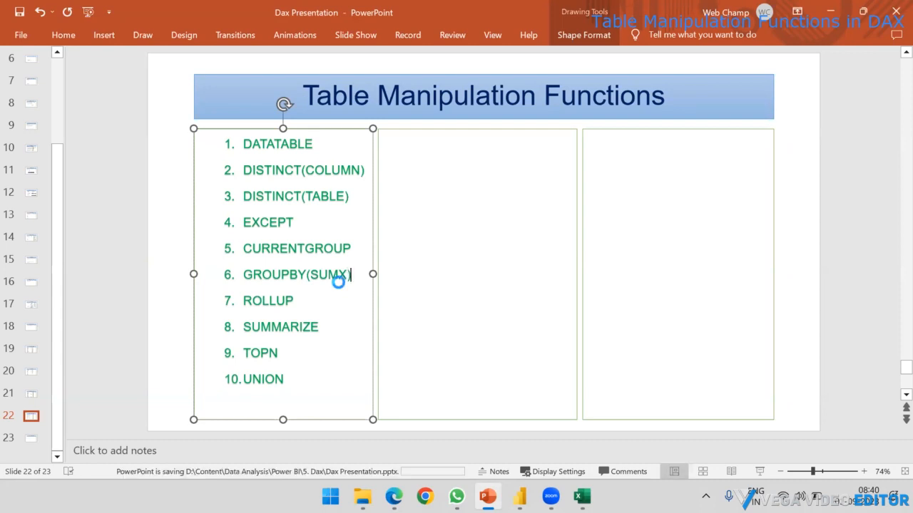
Step: Append (SUM) to SUMMARIZE in item 8, save, then select and deselect TOPN
left_click(337, 323)
type("(S")
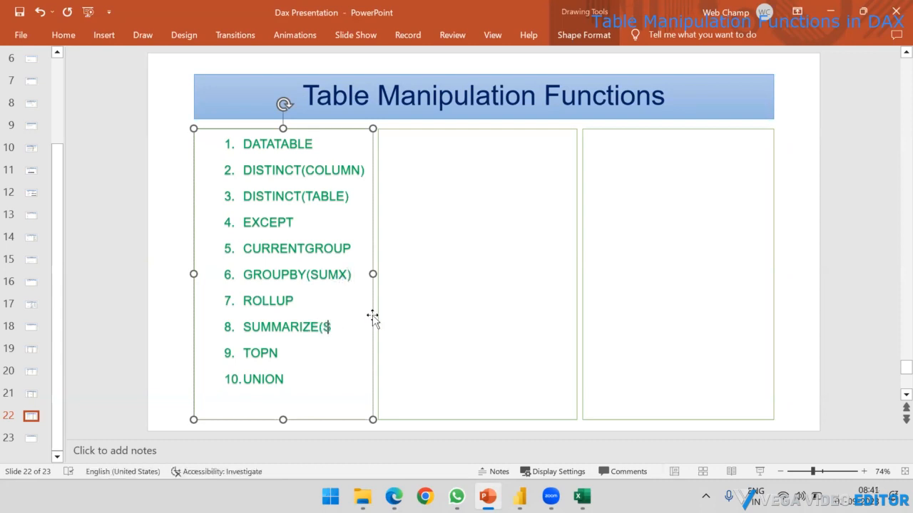
type("UM)")
left_click(160, 357)
key("ctrl+s")
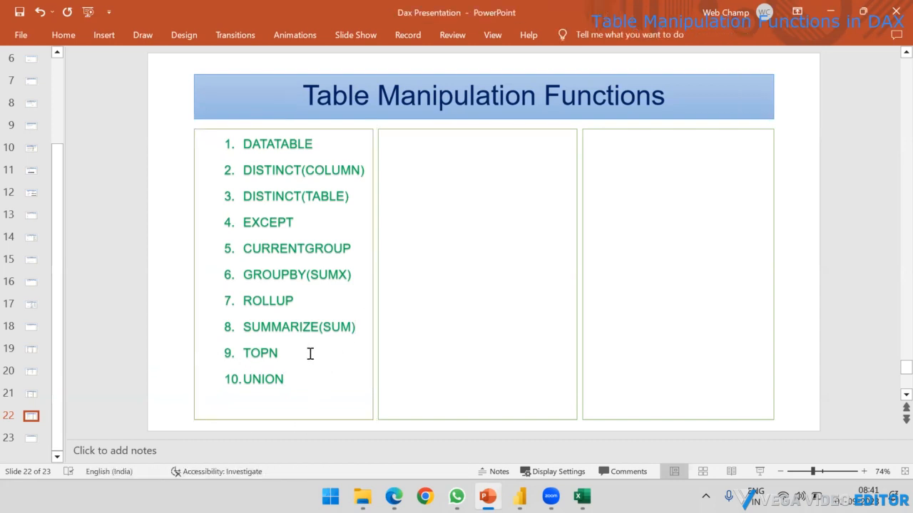
left_click_drag(310, 355, 206, 351)
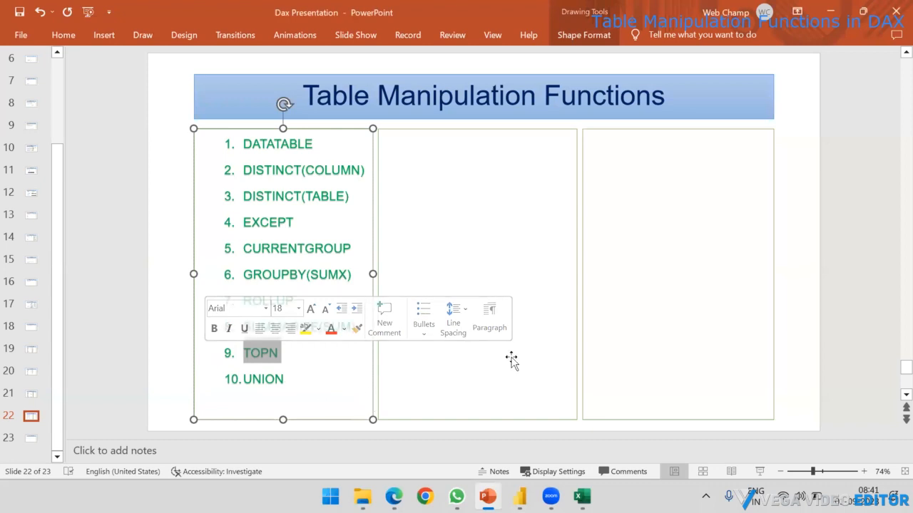
left_click(806, 299)
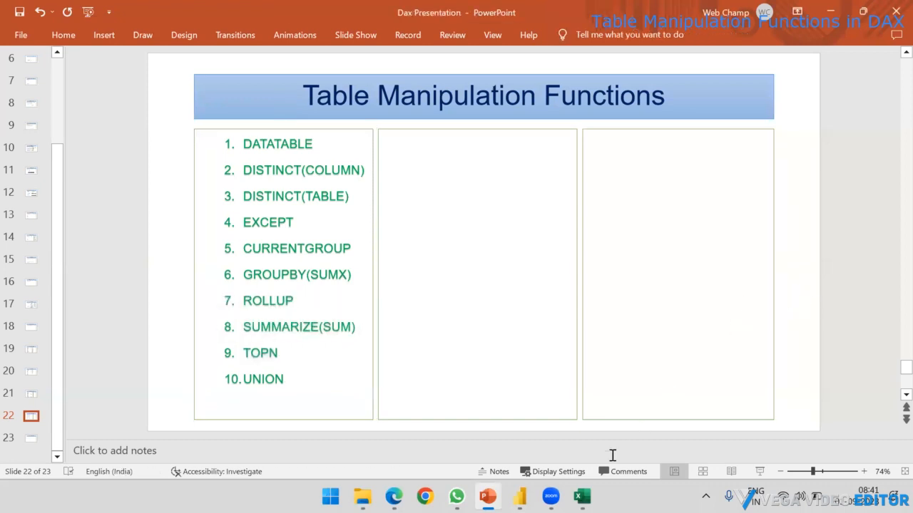
mouse_move(582, 496)
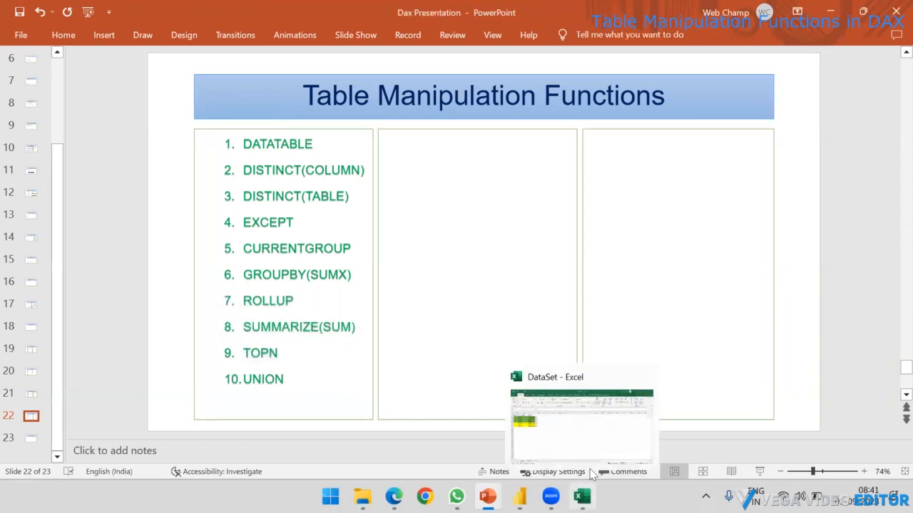
Step: Glance at the DataSet Excel workbook, then return to the Dax Reference report in Power BI
left_click(590, 451)
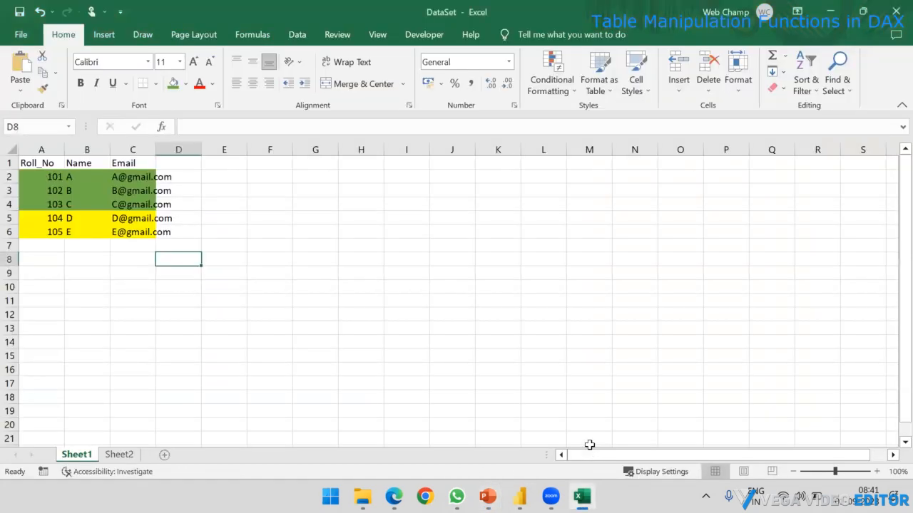
mouse_move(394, 496)
left_click(520, 497)
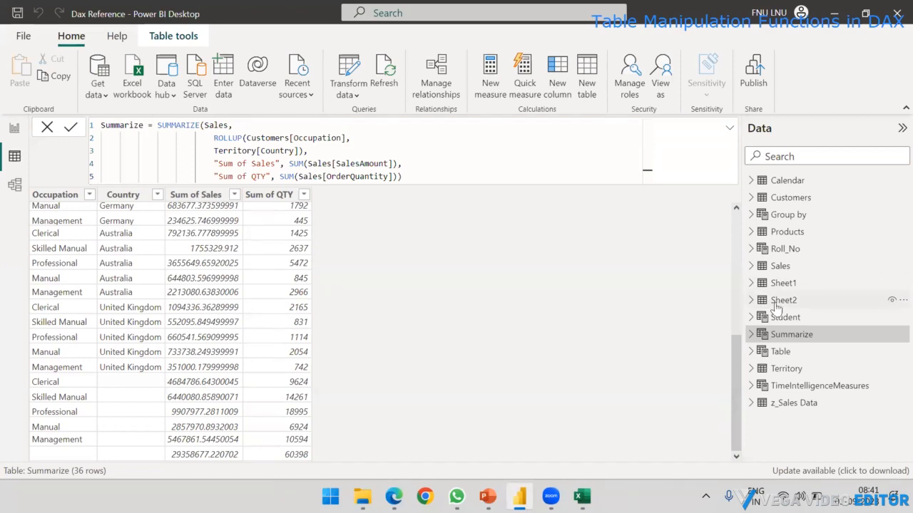
Step: Open the Sales table and sort SalesAmount descending so 3578.27 is on top
left_click(785, 266)
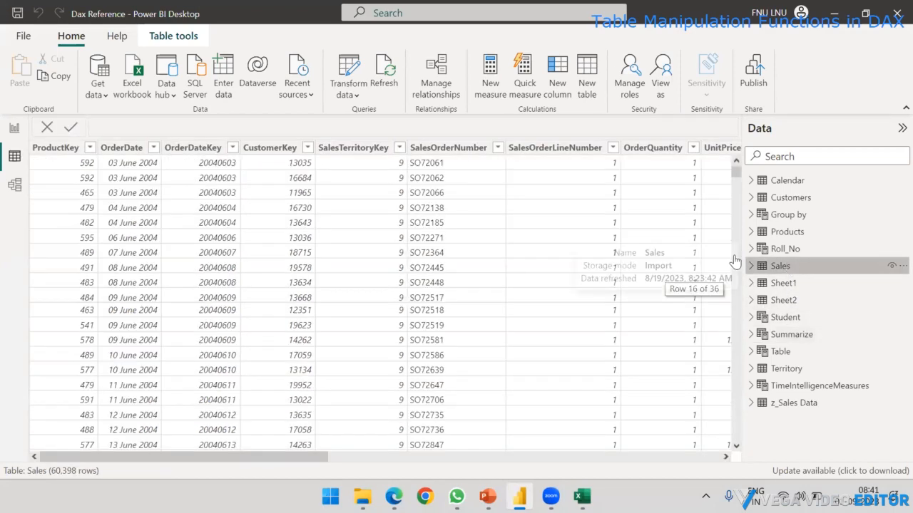
left_click_drag(180, 462, 552, 485)
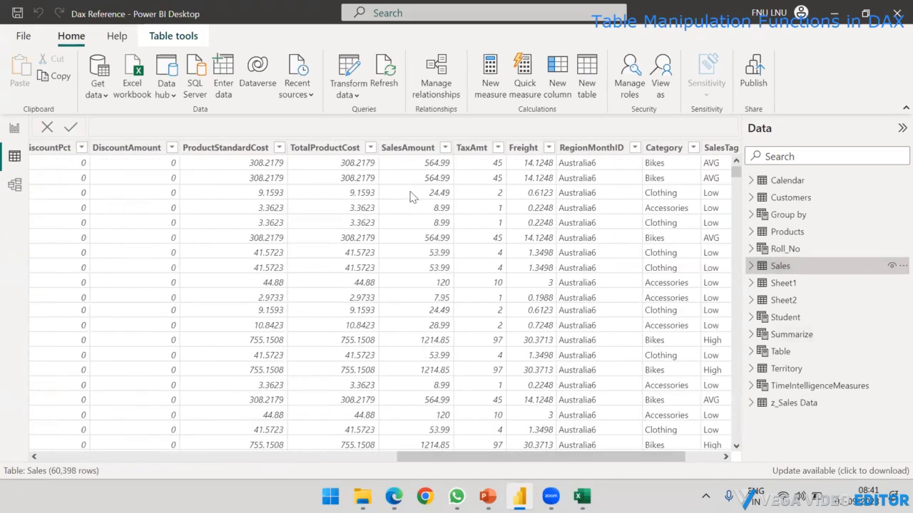
left_click(408, 148)
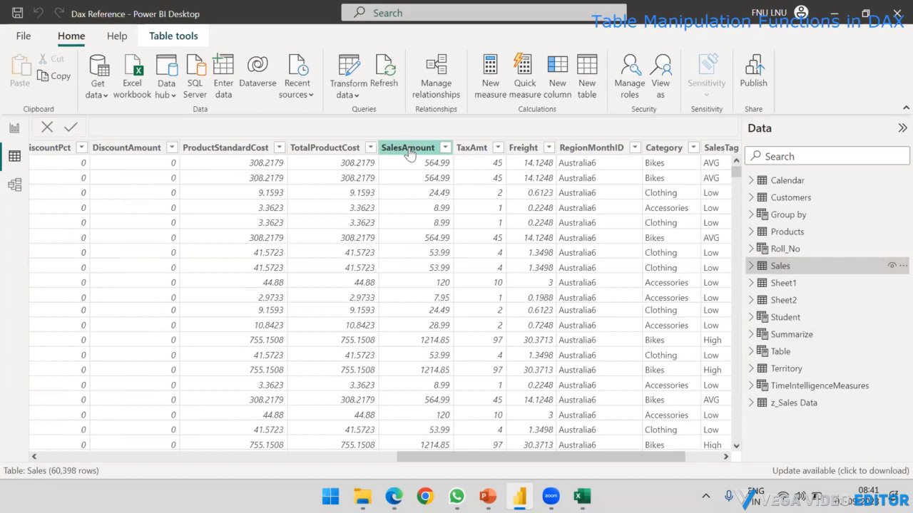
left_click(446, 148)
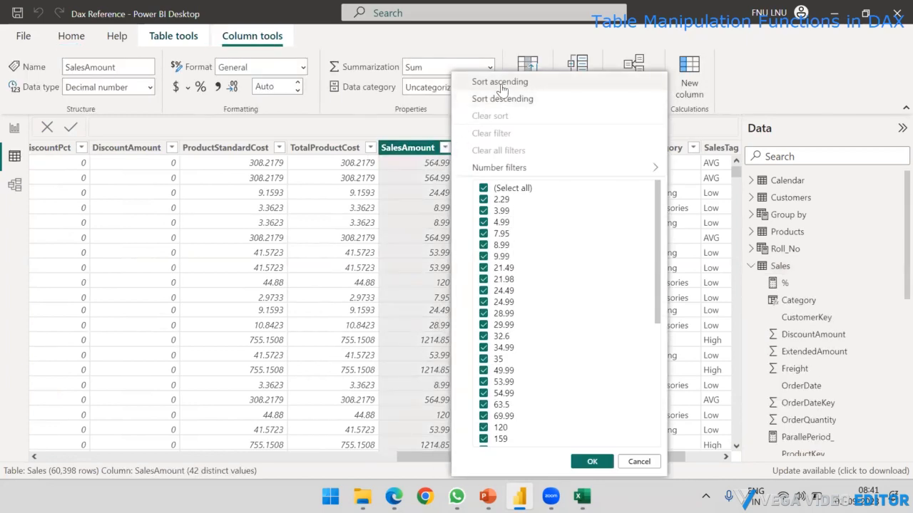
left_click(502, 98)
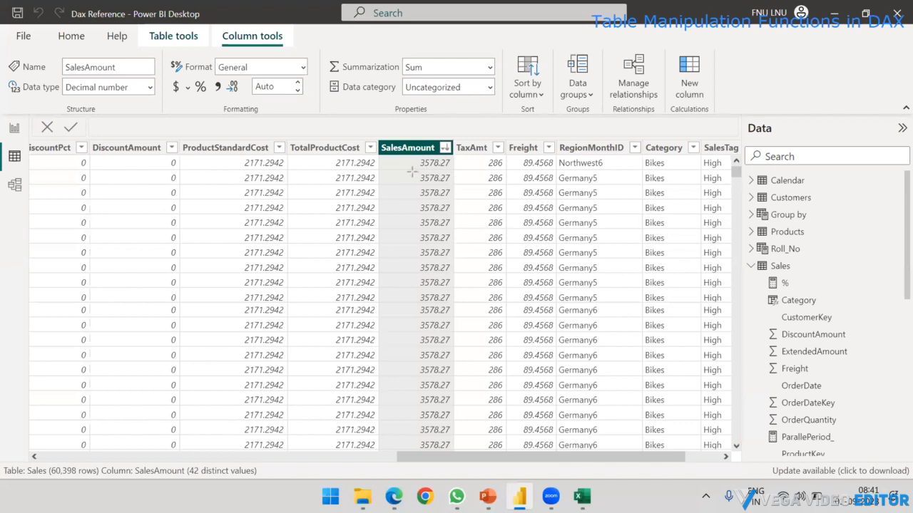
left_click_drag(409, 158, 409, 303)
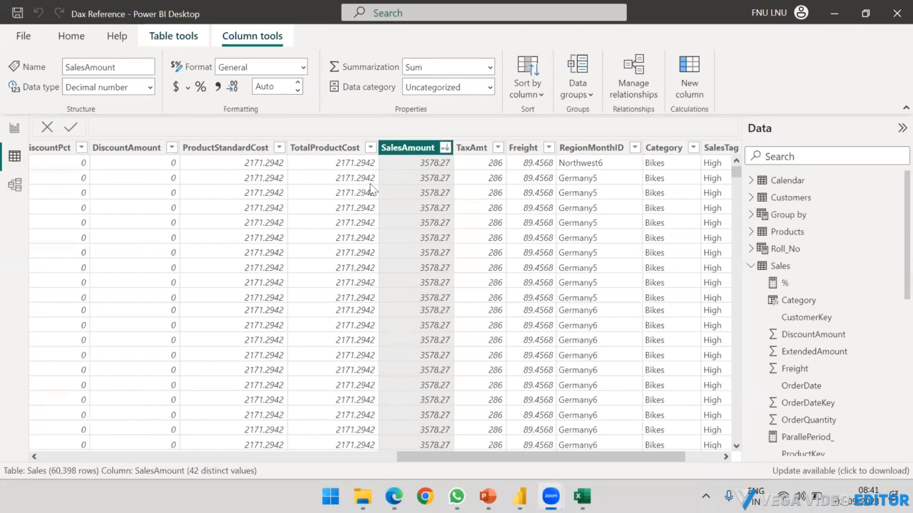
left_click(750, 267)
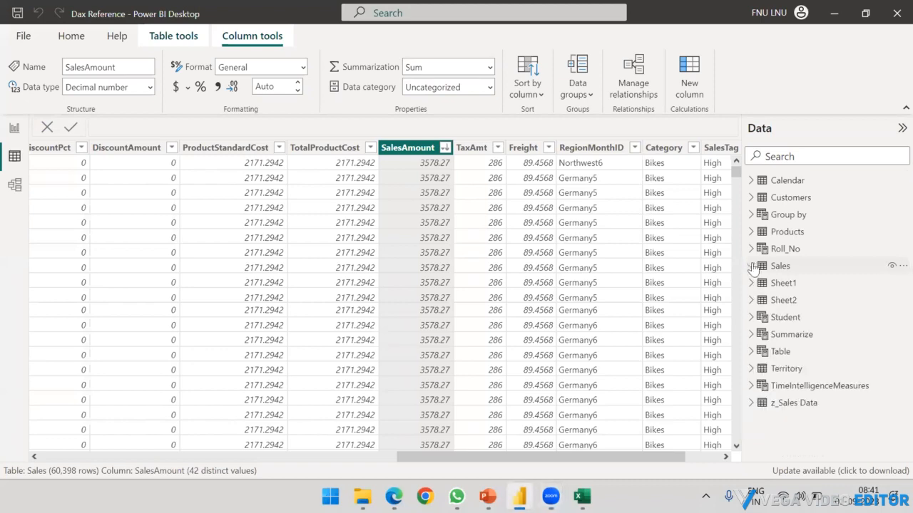
Step: Open the Group by table and sort Sum of Sales descending, putting 3571111.39 first
left_click(776, 215)
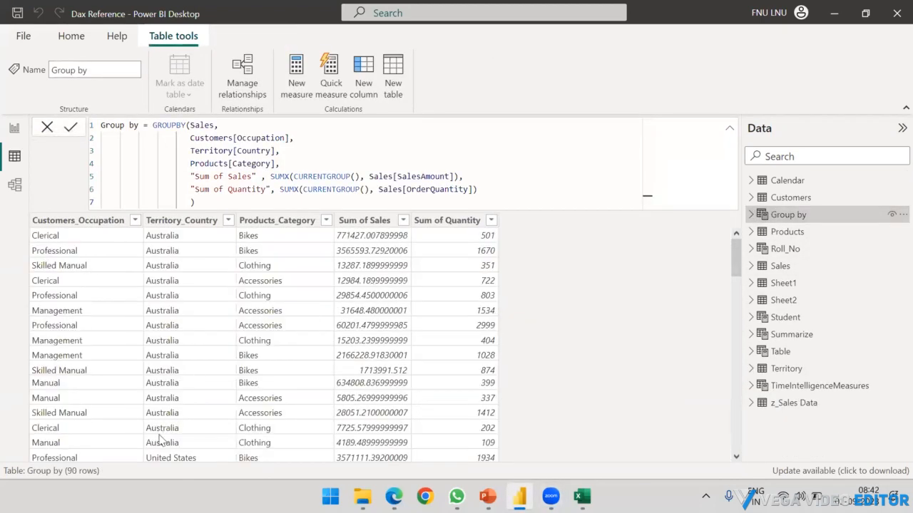
left_click(403, 221)
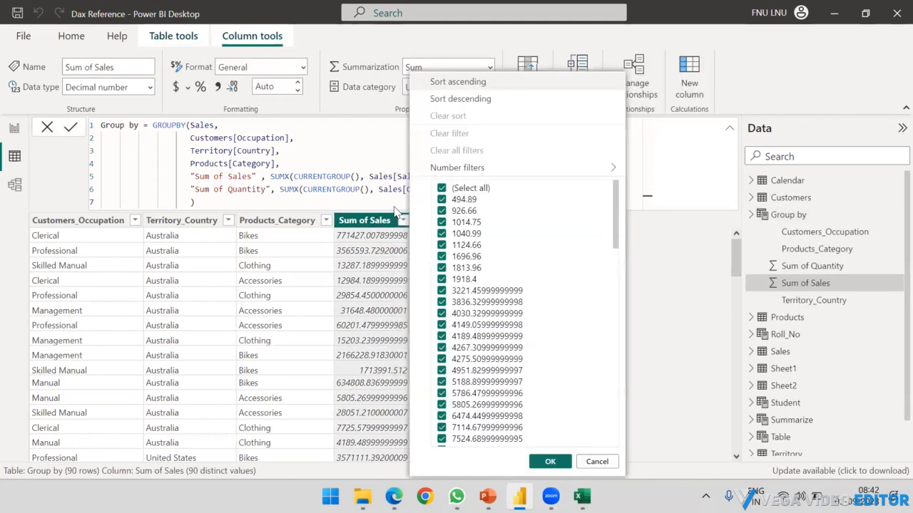
left_click(457, 99)
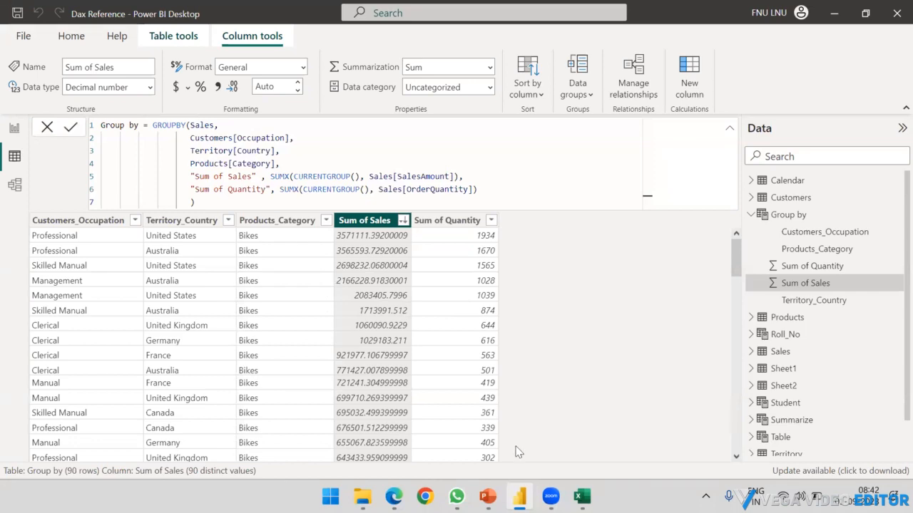
left_click(488, 496)
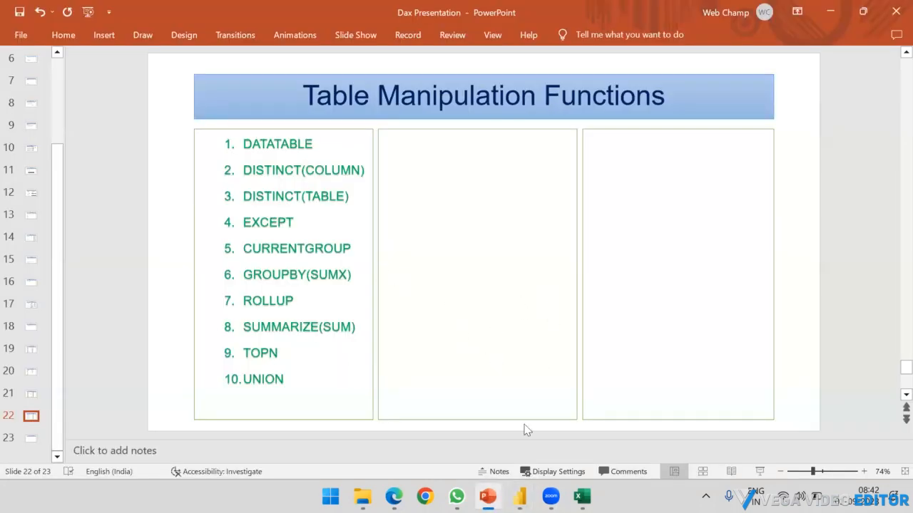
left_click(519, 496)
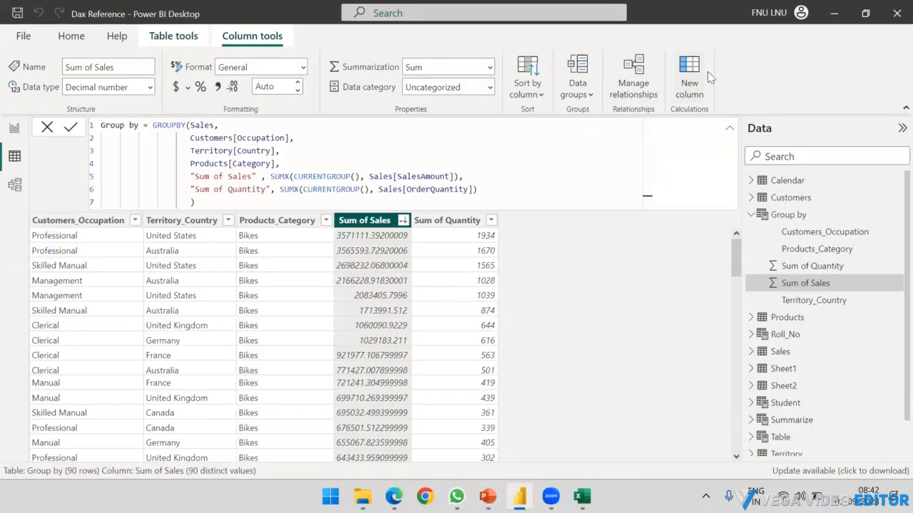
Step: Create a new calculated table and begin its formula as SaleTOPN = TOPN(
left_click(174, 36)
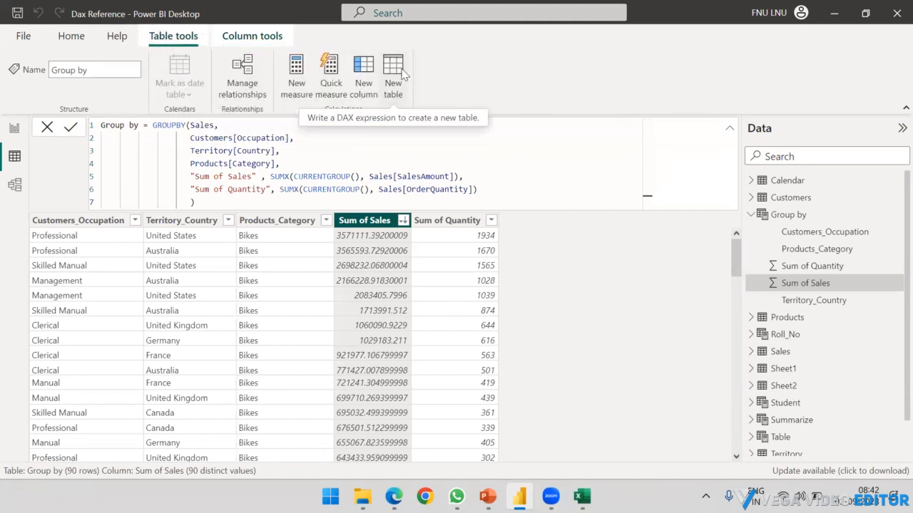
left_click(399, 93)
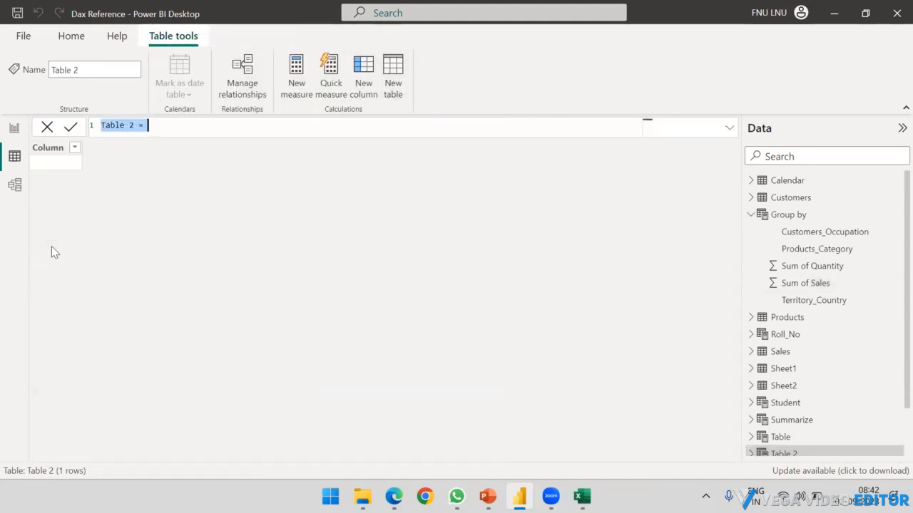
key("Right")
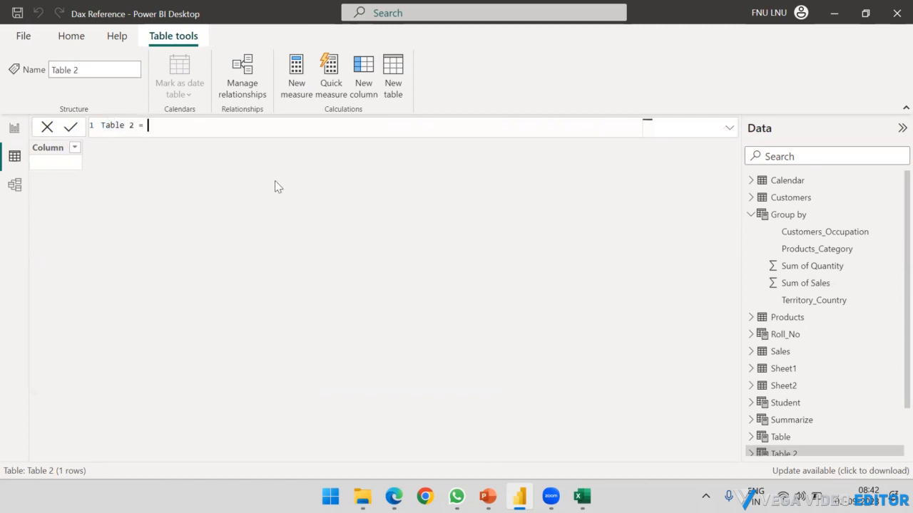
key("BackSpace")
key("BackSpace")
key("BackSpace")
key("BackSpace")
key("BackSpace")
key("BackSpace")
key("BackSpace")
key("BackSpace")
key("BackSpace")
key("BackSpace")
type("Sale")
type("TOPN")
type(" = TOP")
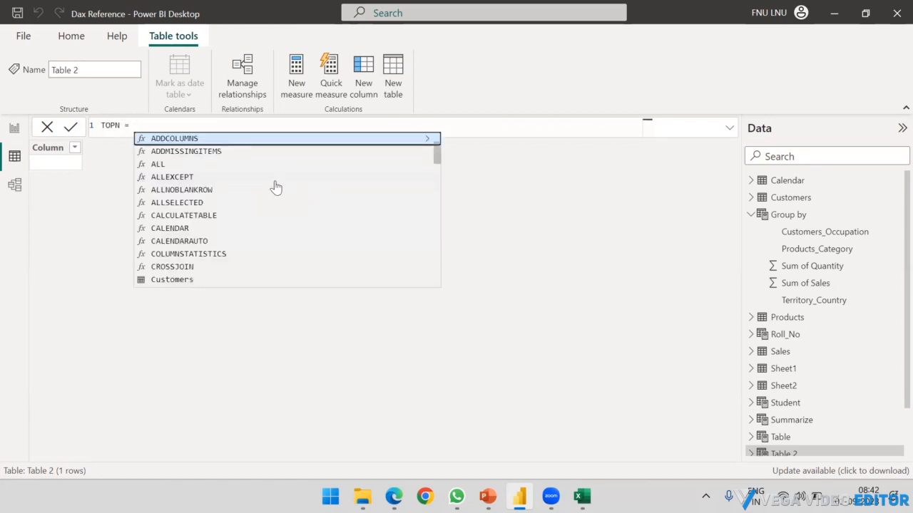
key("Tab")
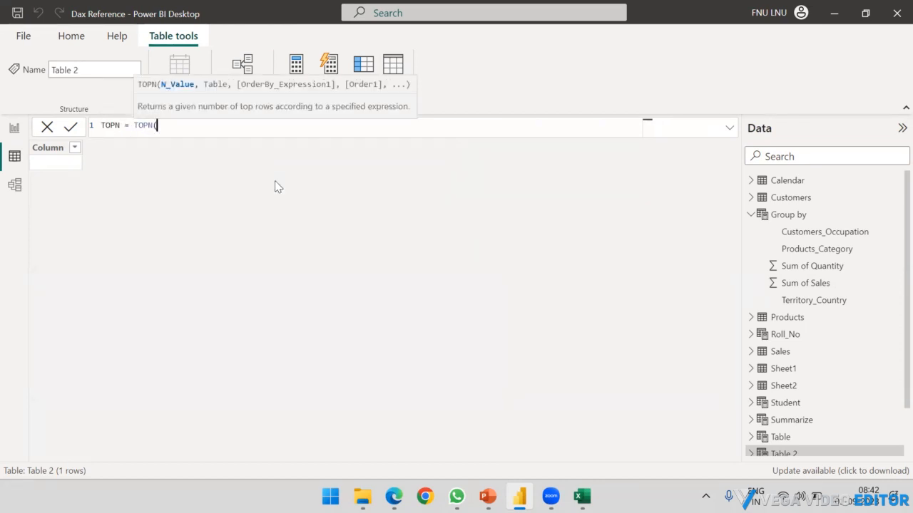
Step: Supply 10 as the row count and 'Group by' as the table argument
type("10, ")
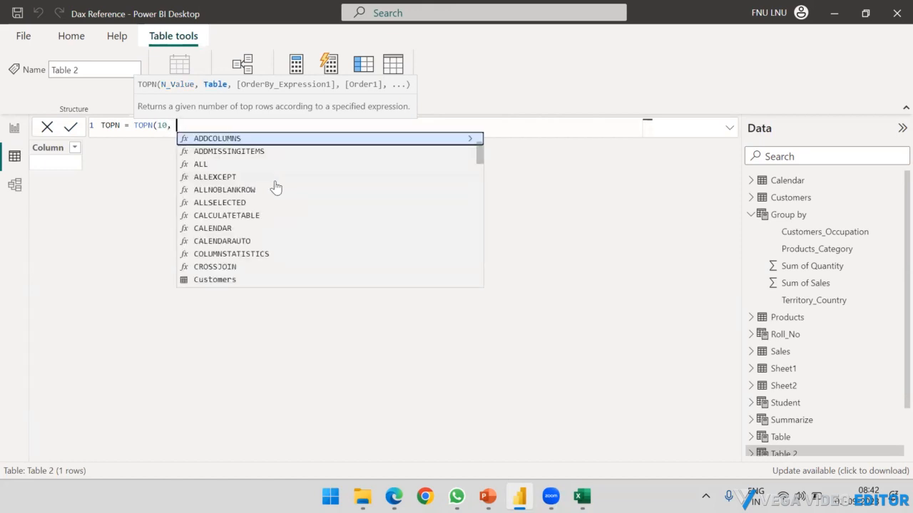
type("Grou")
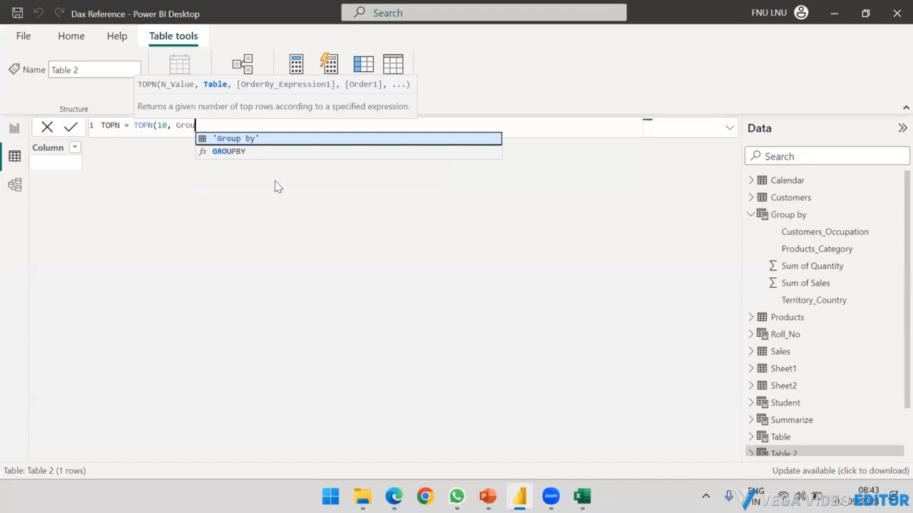
key("Down")
key("Up")
key("Tab")
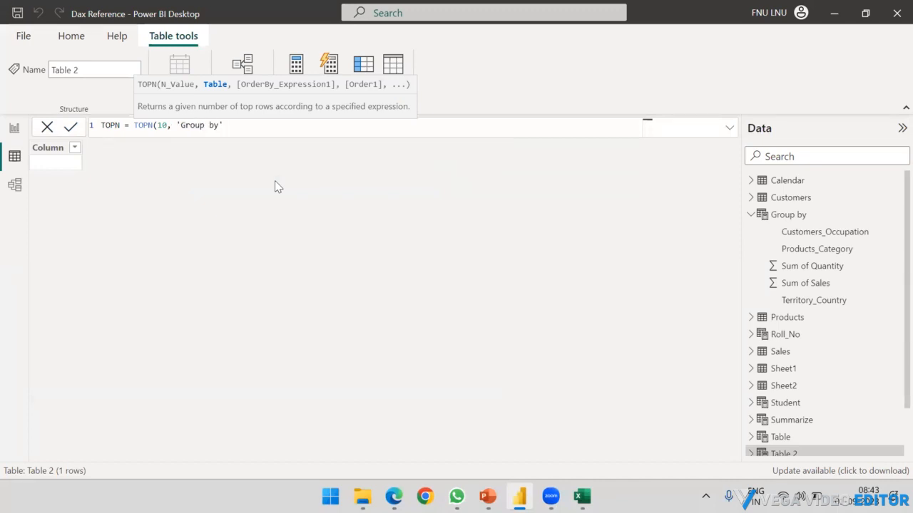
type(",")
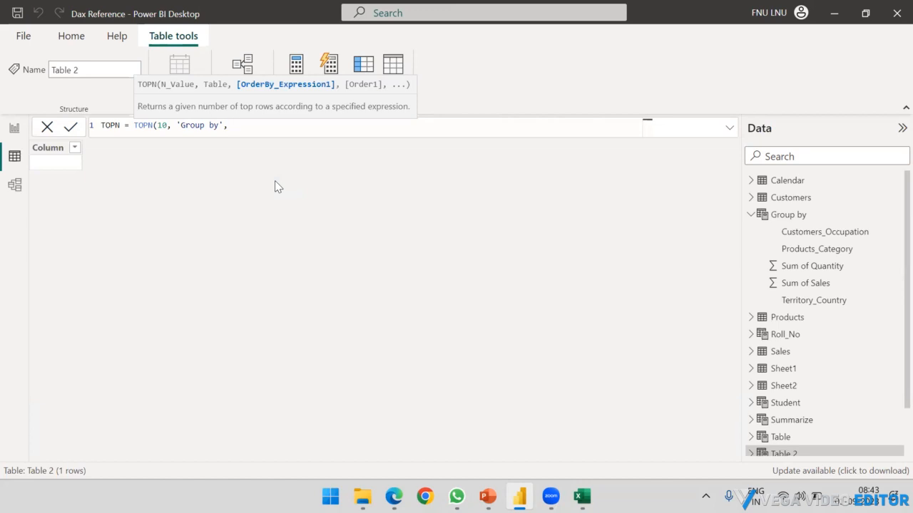
Step: Rank by 'Group by'[Sum of Sales] in DESC order, close the formula and commit it
type("Sum")
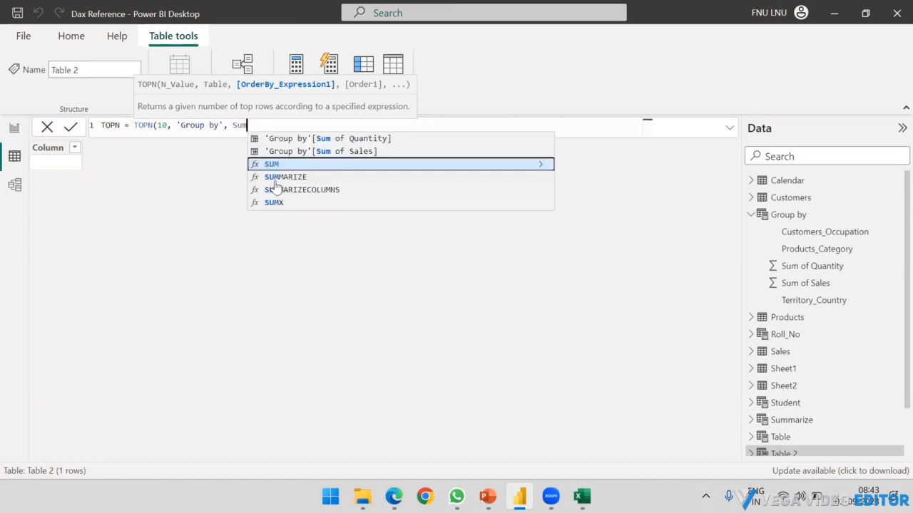
key("Up")
key("Up")
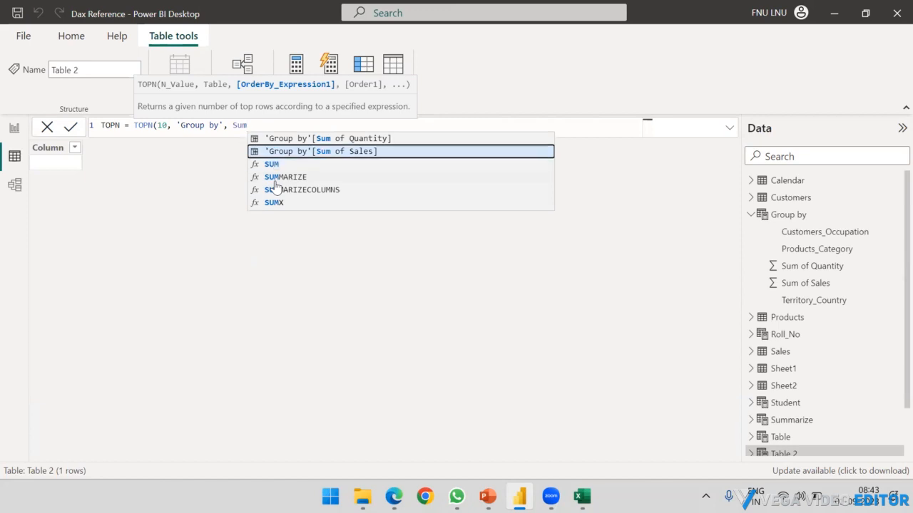
key("Down")
key("Tab")
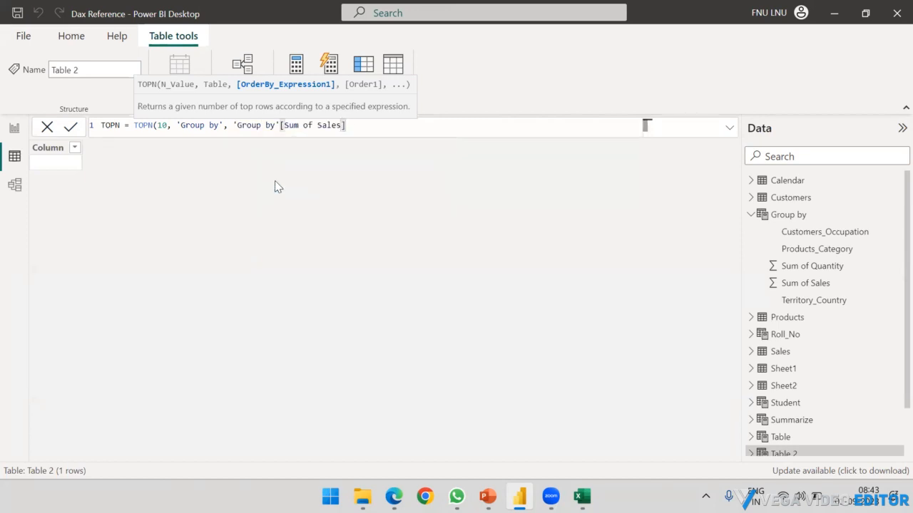
type(",")
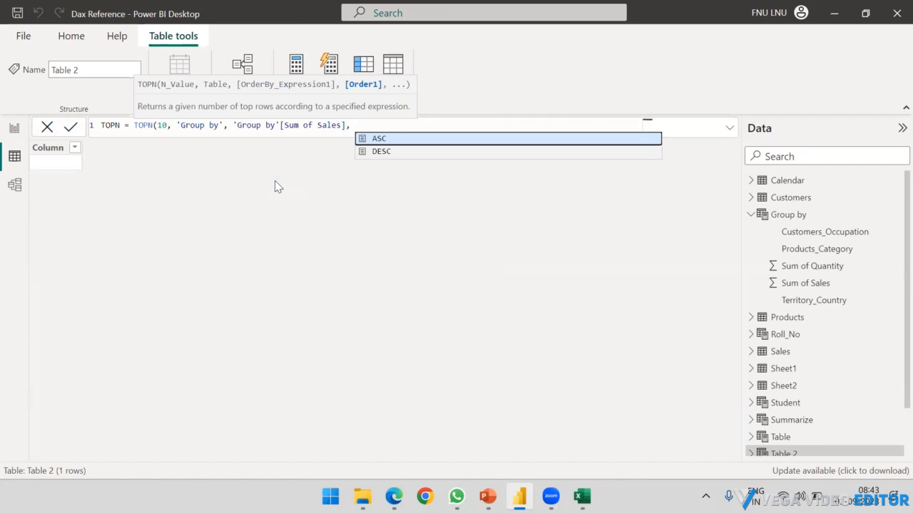
key("Down")
key("Tab")
type(")")
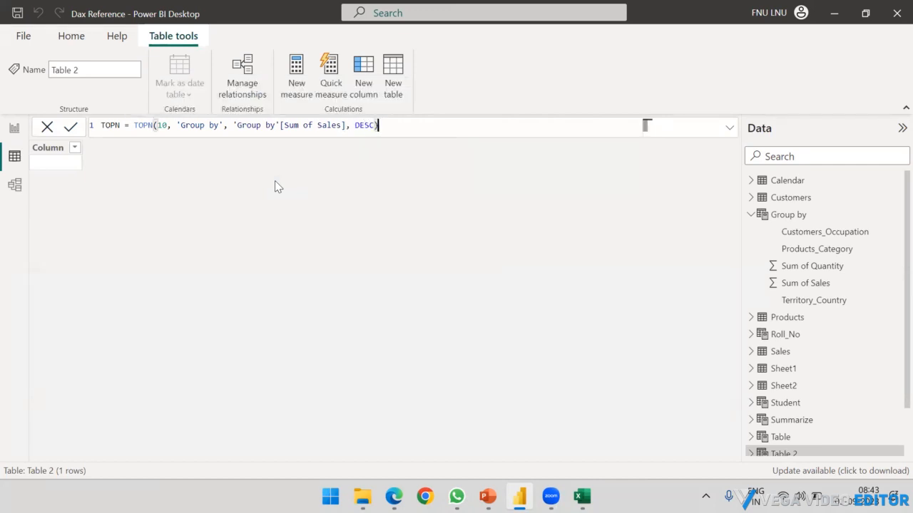
key("Return")
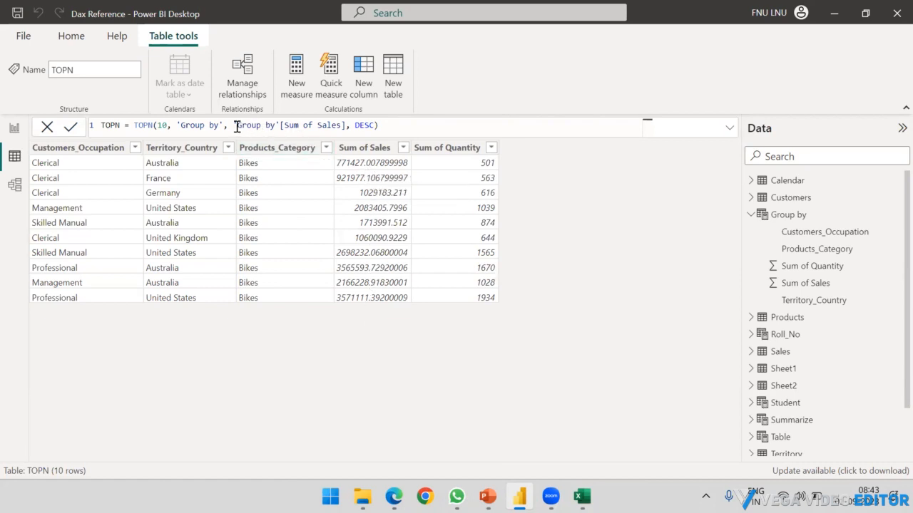
Step: Highlight the TOPN ranking argument, then open the Group by table for comparison
left_click_drag(234, 126, 343, 126)
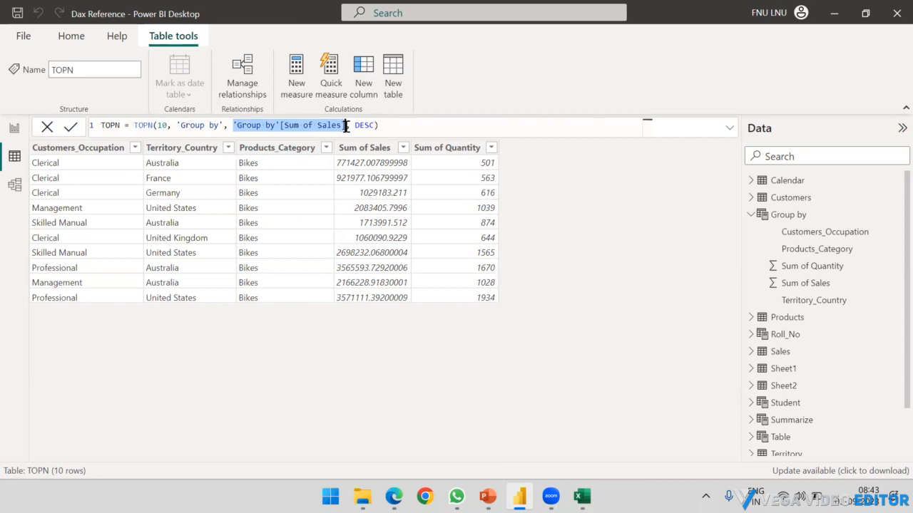
left_click(779, 217)
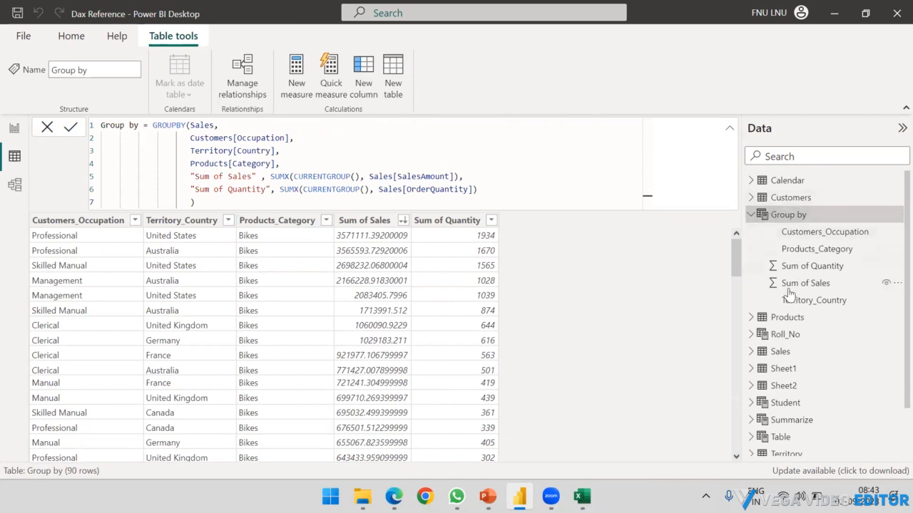
Step: Open the TOPN table and highlight its Sum of Sales, Group by and whole-expression arguments
scroll(781, 278, "down", 1)
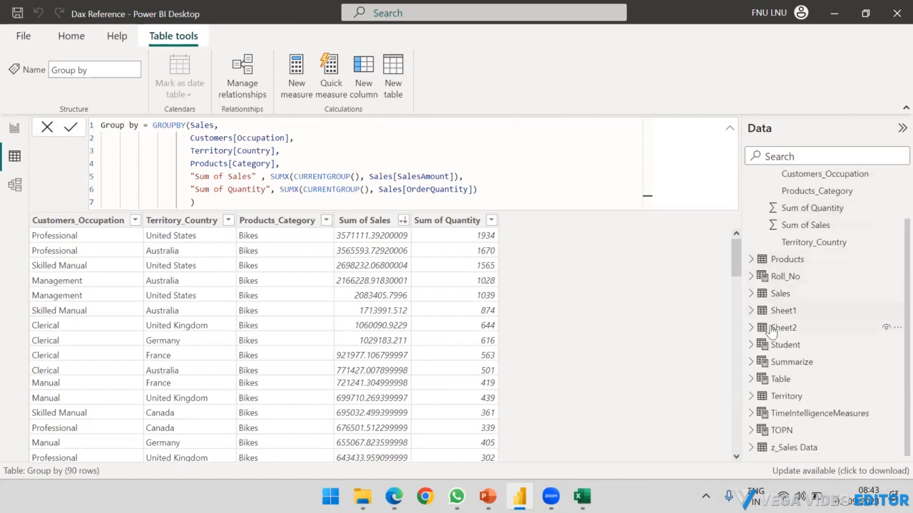
left_click(781, 431)
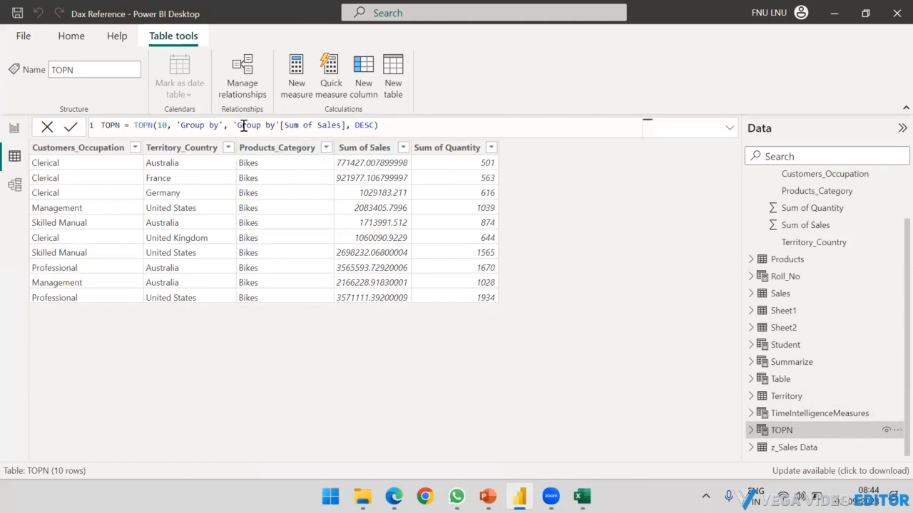
left_click_drag(234, 125, 375, 126)
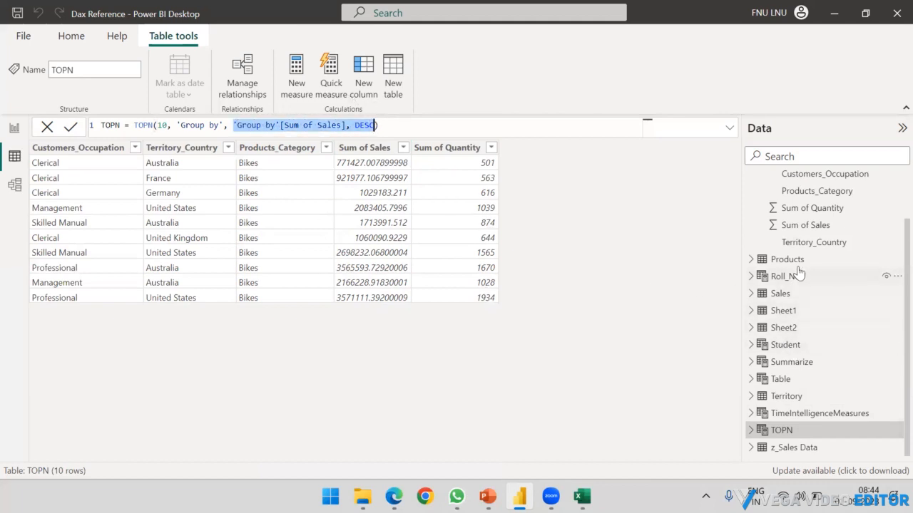
scroll(797, 275, "up", 2)
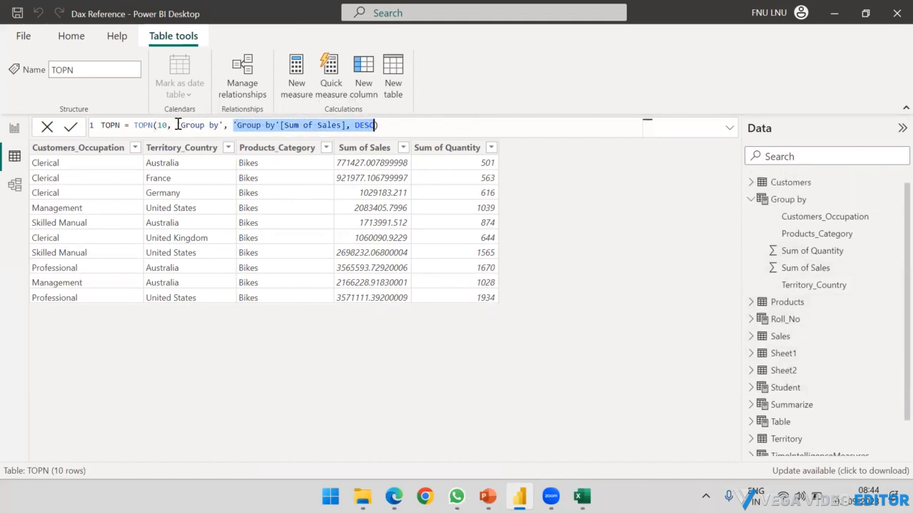
left_click_drag(177, 125, 223, 125)
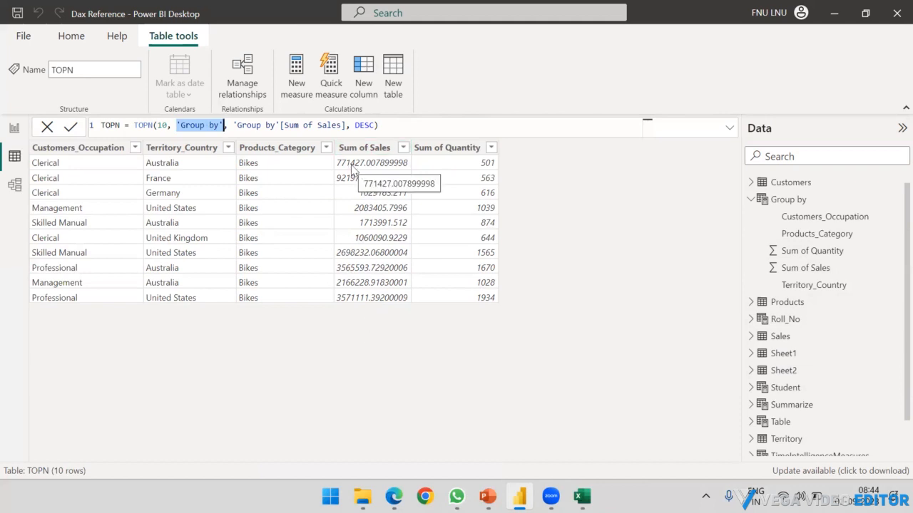
left_click(379, 125)
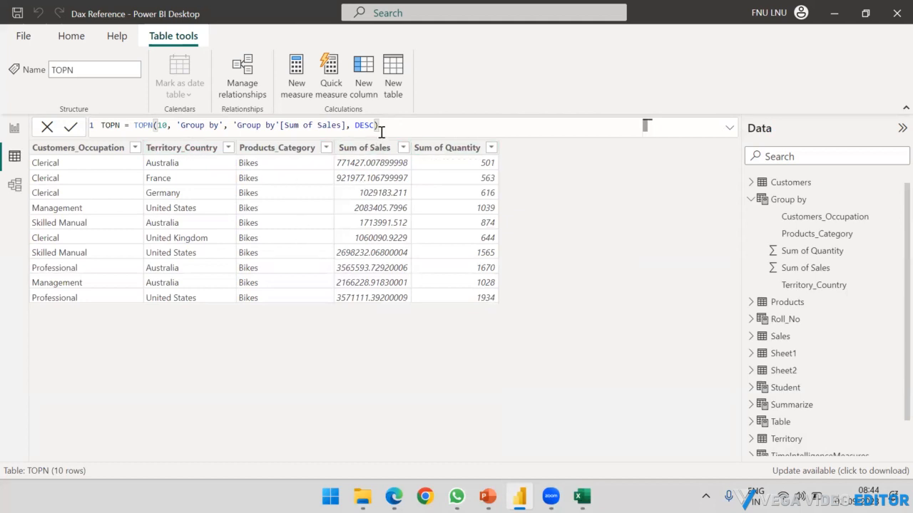
left_click_drag(385, 127, 134, 124)
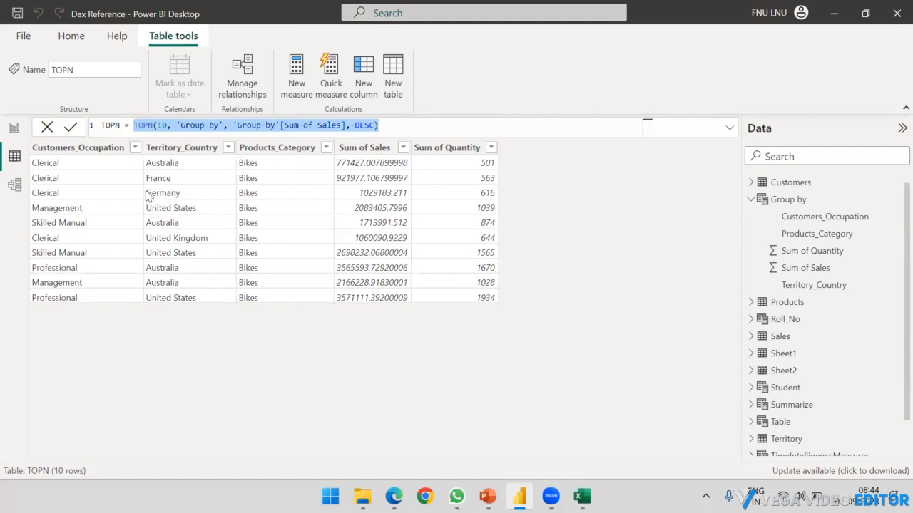
left_click(14, 127)
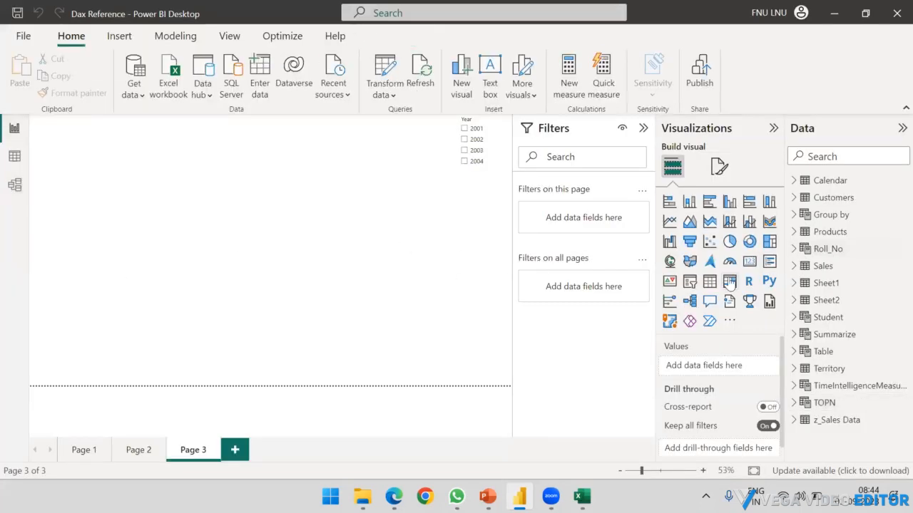
Step: Insert a Card visual on Page 3 and drag its handles to make it larger
left_click(749, 261)
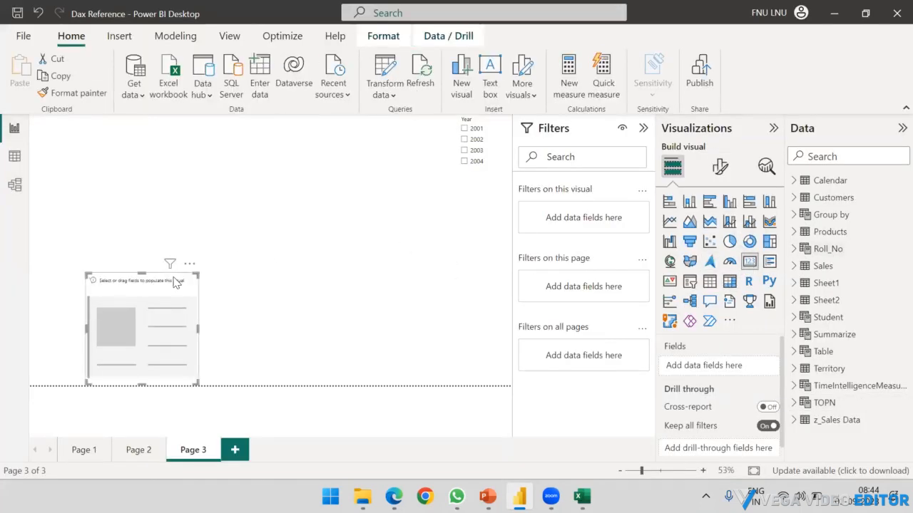
left_click_drag(204, 266, 312, 162)
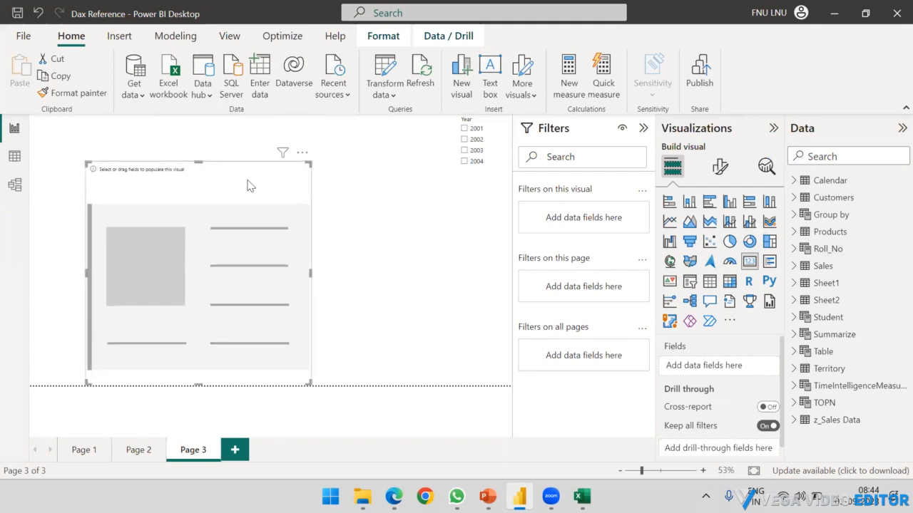
left_click(200, 159)
left_click(197, 169)
left_click_drag(198, 163, 217, 154)
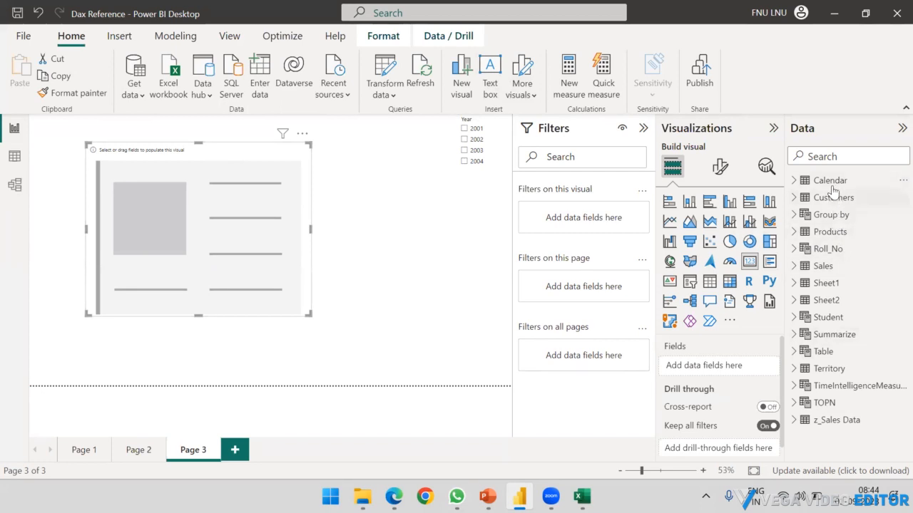
Step: Add a new measure to the TOPN table and begin its formula with CALCULATE
left_click(827, 403)
right_click(829, 403)
left_click(741, 217)
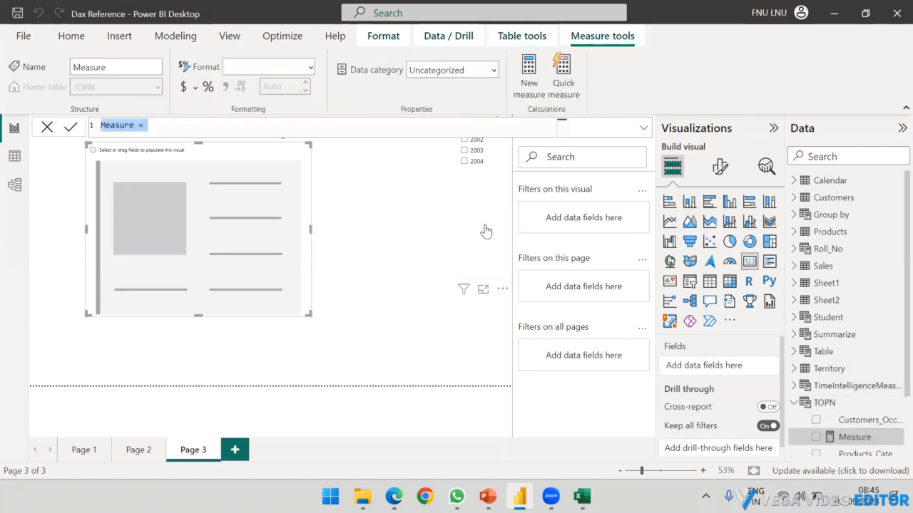
type("Ca")
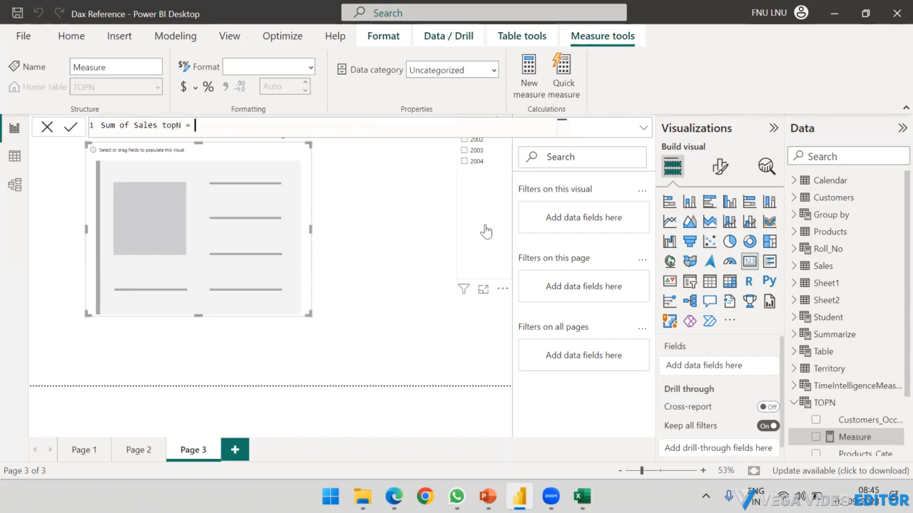
type("cal")
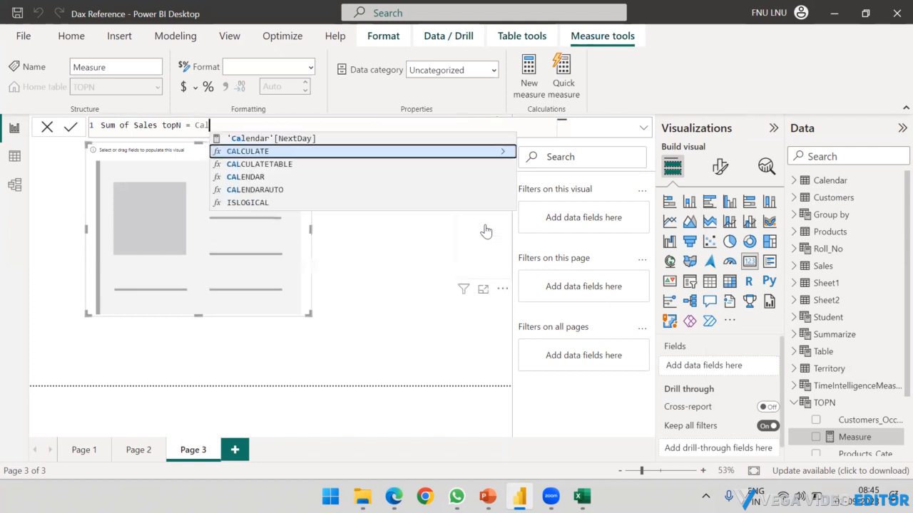
key("Tab")
Step: Enter SUM(Sales[SalesAmount]) as CALCULATE's first argument, followed by a comma
type("Sum")
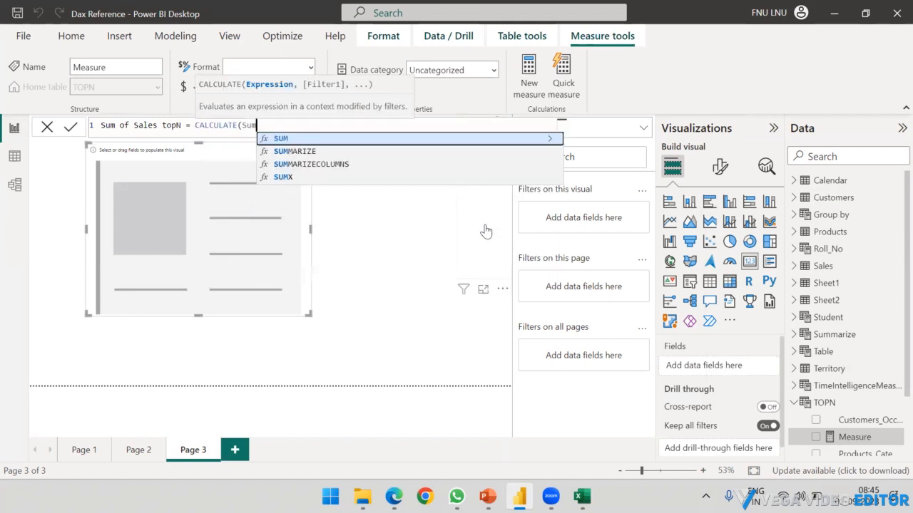
key("Tab")
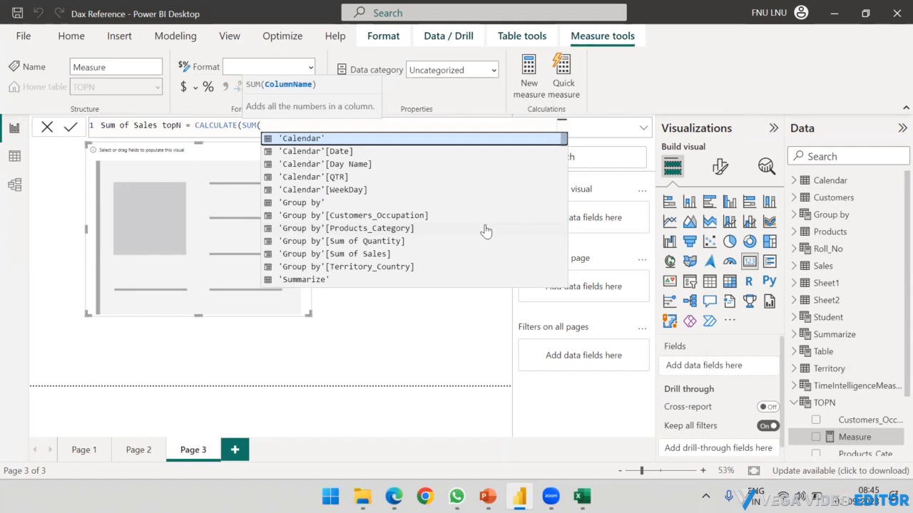
type("top")
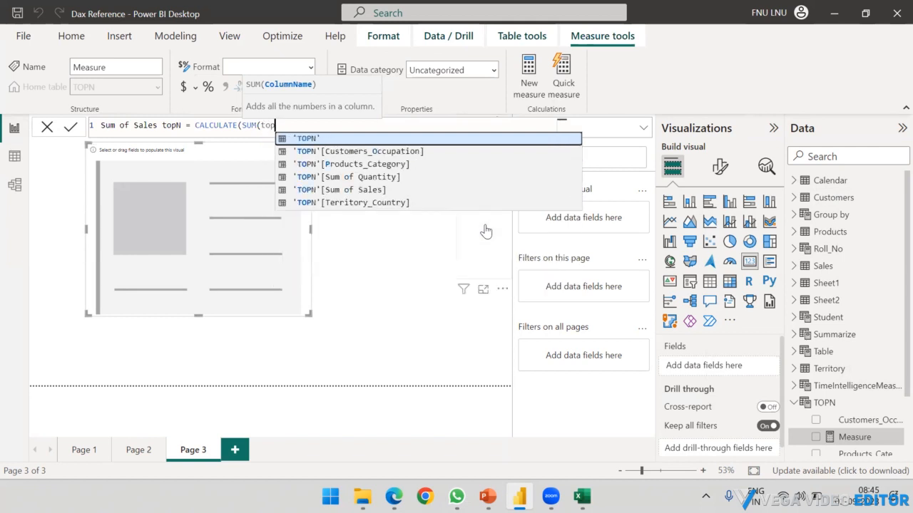
key("BackSpace")
key("BackSpace")
key("BackSpace")
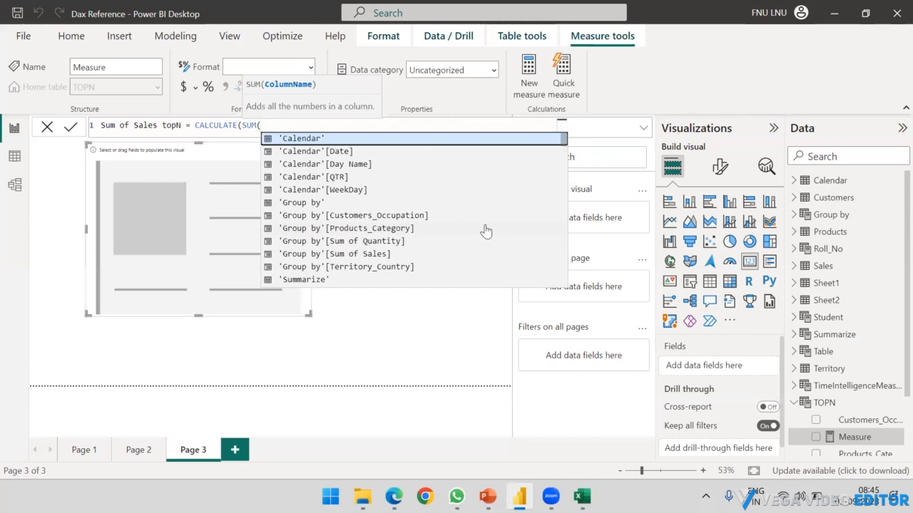
key("BackSpace")
key("BackSpace")
key("BackSpace")
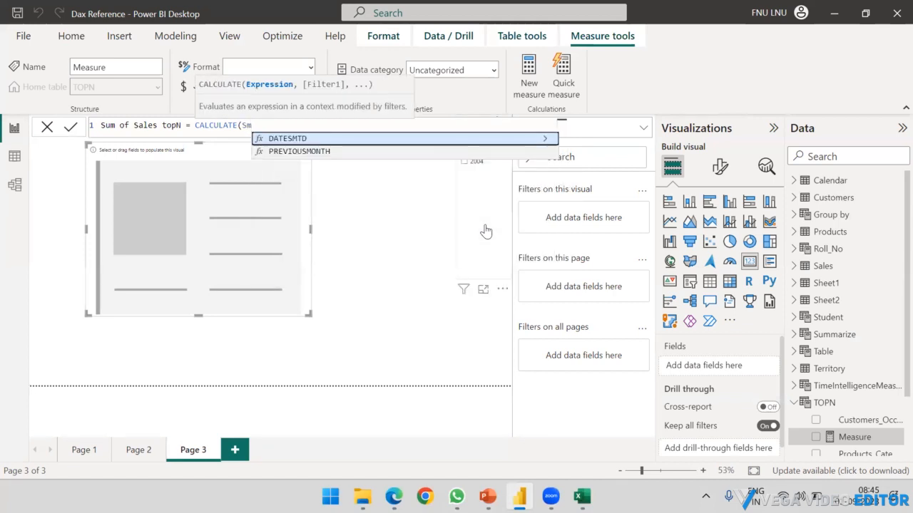
type("um")
key("Tab")
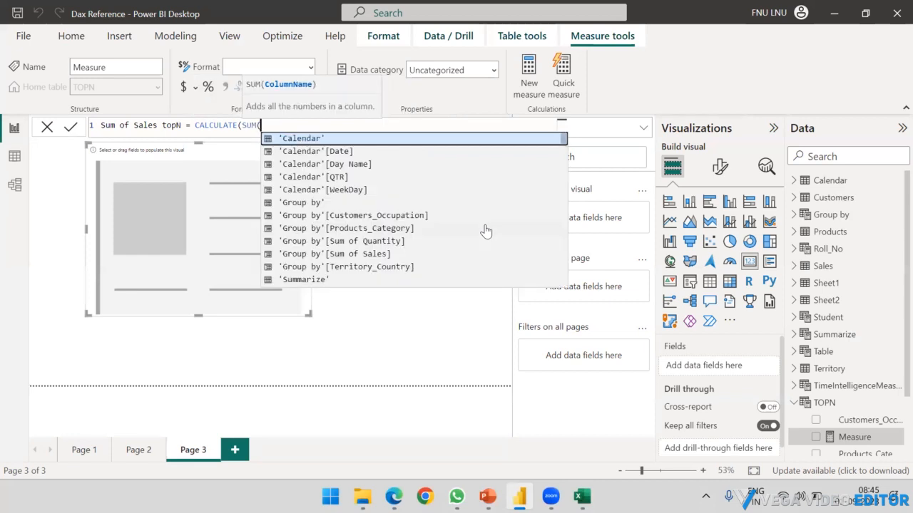
type("Sale")
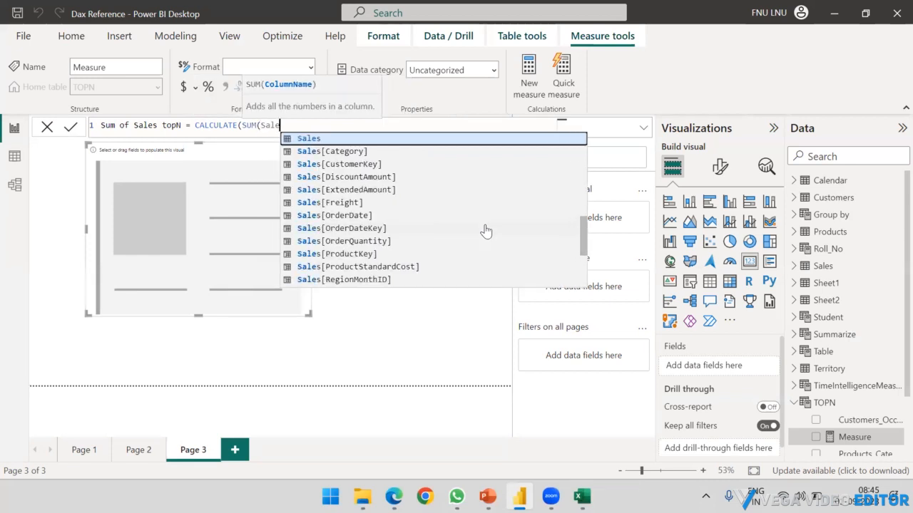
type("am")
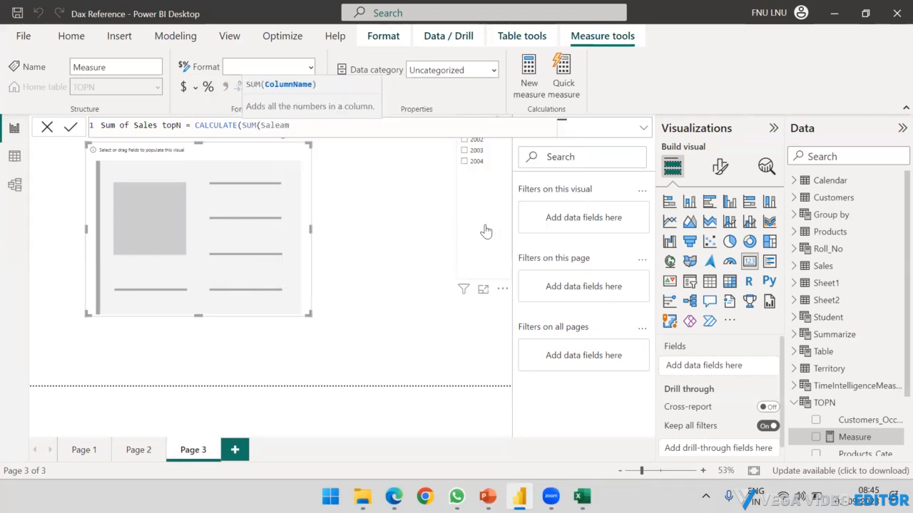
key("BackSpace")
key("BackSpace")
type("s[SalesAmount]")
key("Tab")
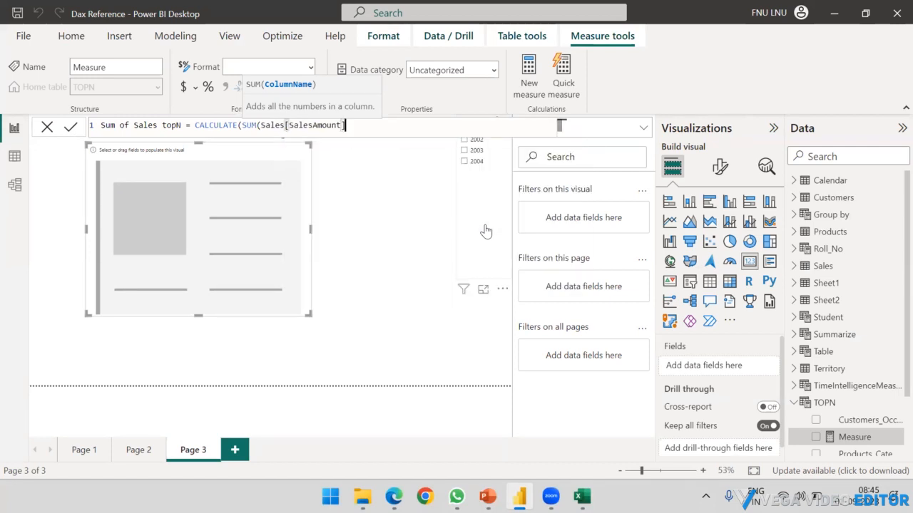
type(")")
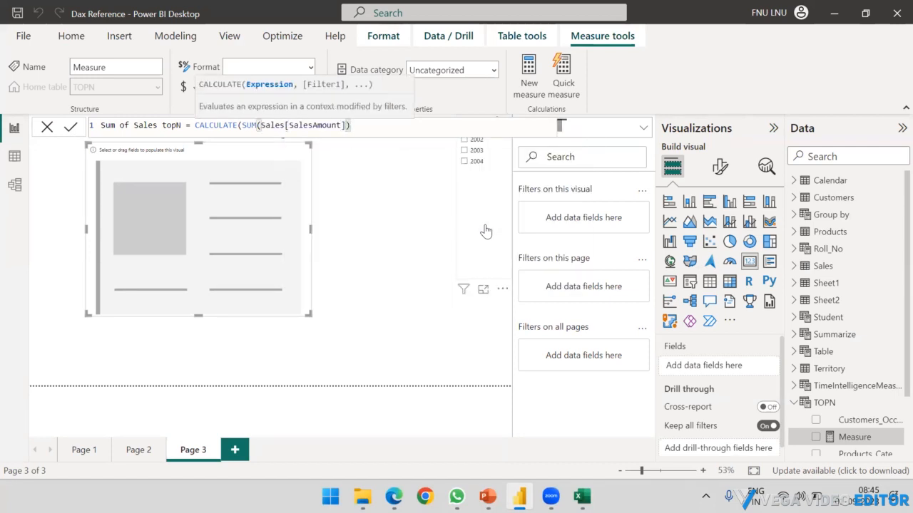
type(",")
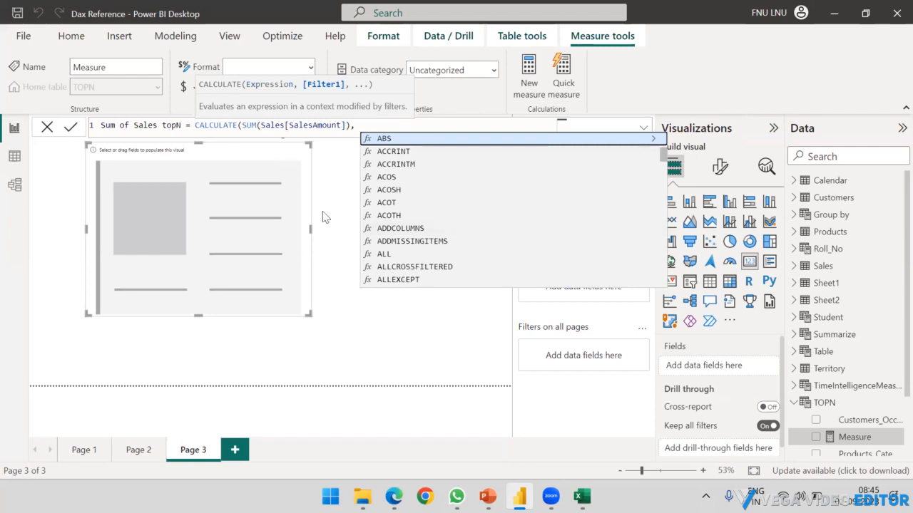
left_click_drag(260, 125, 350, 126)
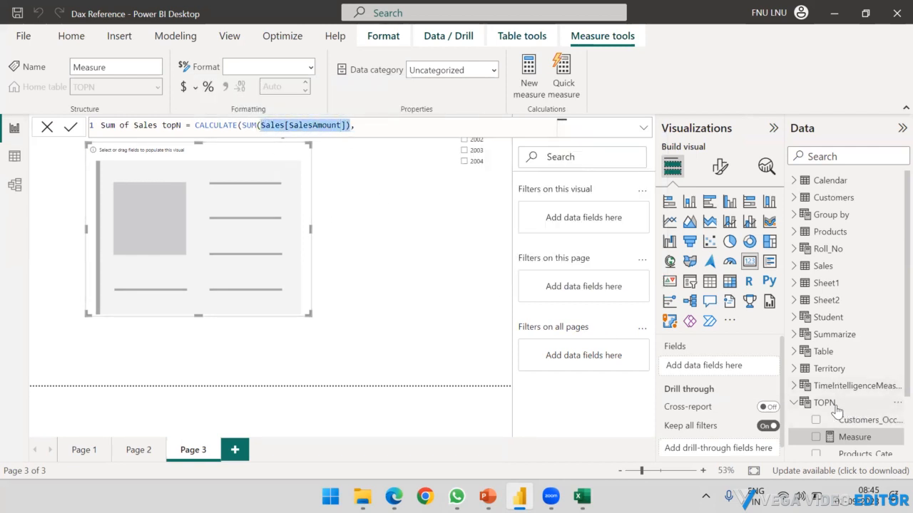
Step: Replace Sales[SalesAmount] inside SUM with 'Group by'[Sum of Sales] and add a comma
left_click(261, 126)
left_click(347, 125, "shift")
key("BackSpace")
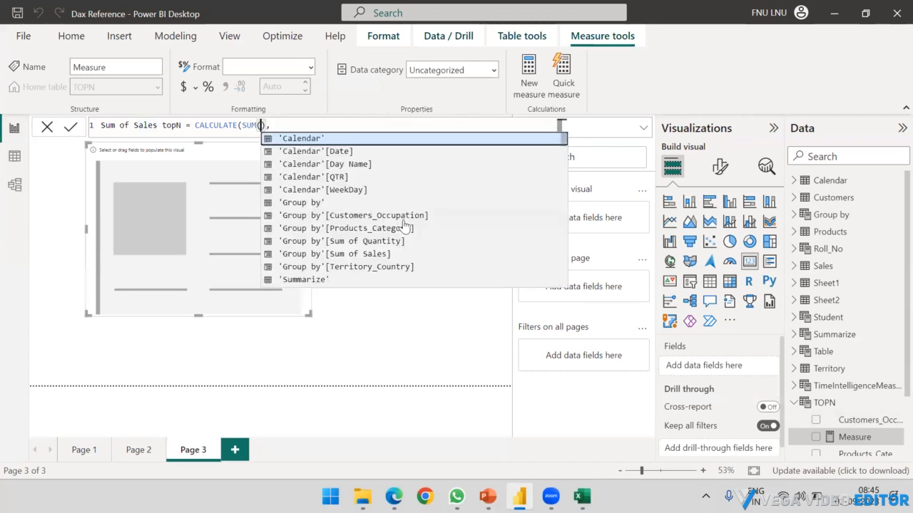
type("Grou")
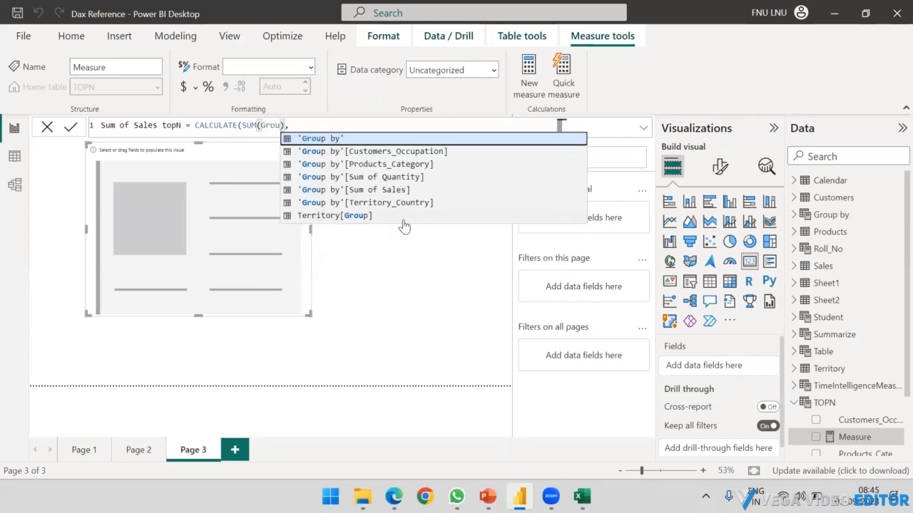
key("Down")
key("Down")
key("Down")
key("Down")
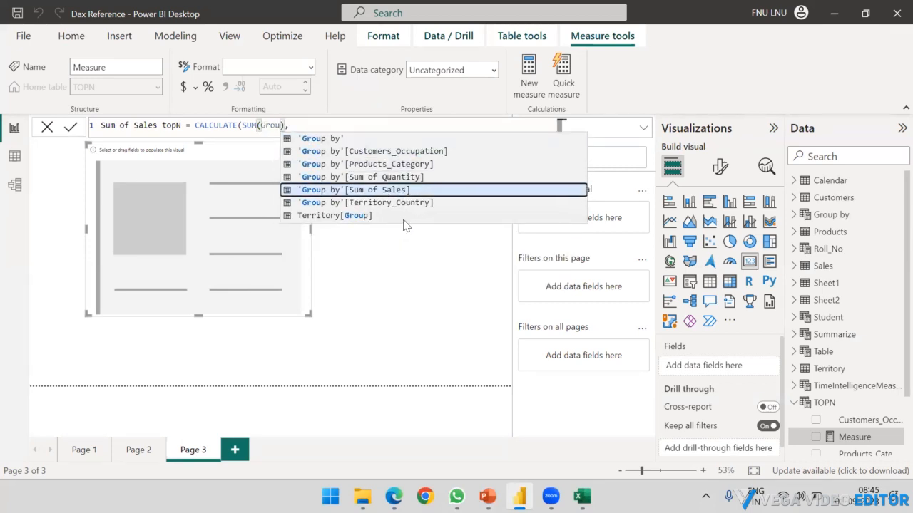
key("Tab")
type(",")
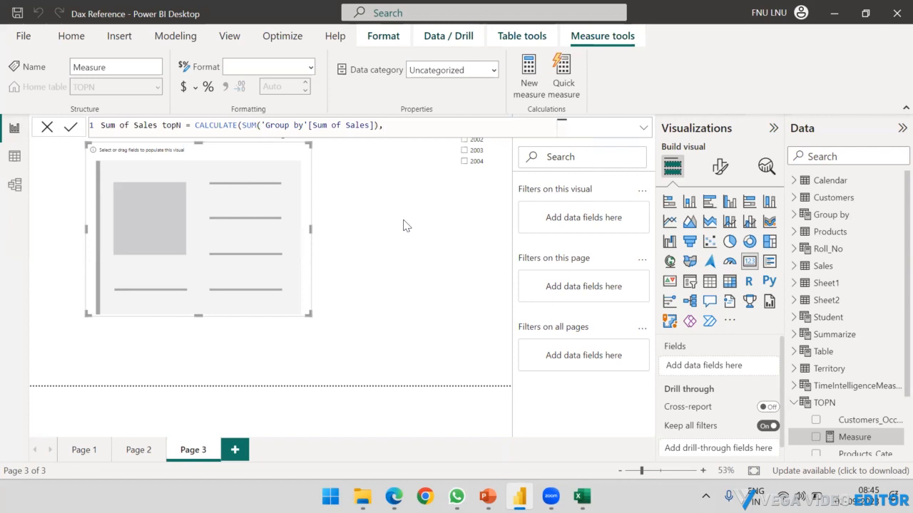
Step: Paste TOPN(10, 'Group by', 'Group by'[Sum of Sales], DESC) as the filter and close CALCULATE
type("TOPN(10, 'Group by', 'Group by'[Sum of Sales], DESC)")
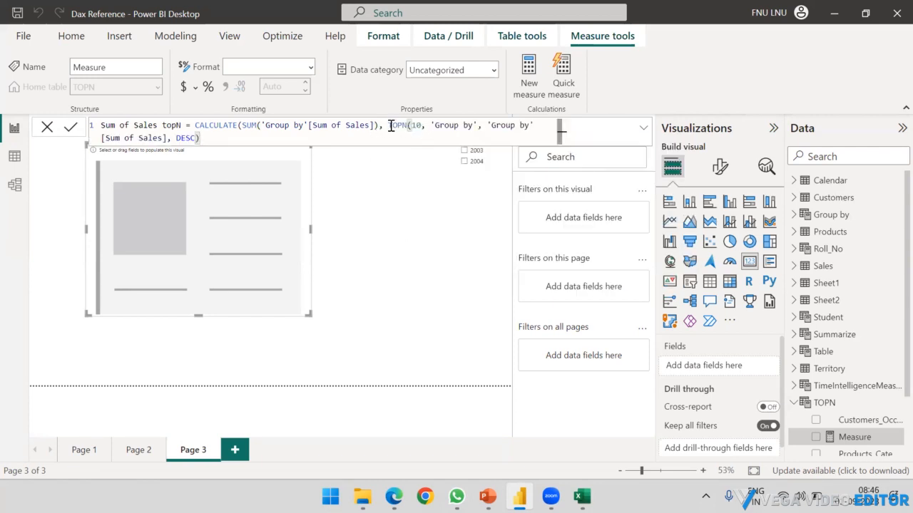
left_click_drag(388, 125, 391, 141)
left_click(432, 128)
left_click(478, 125, "shift")
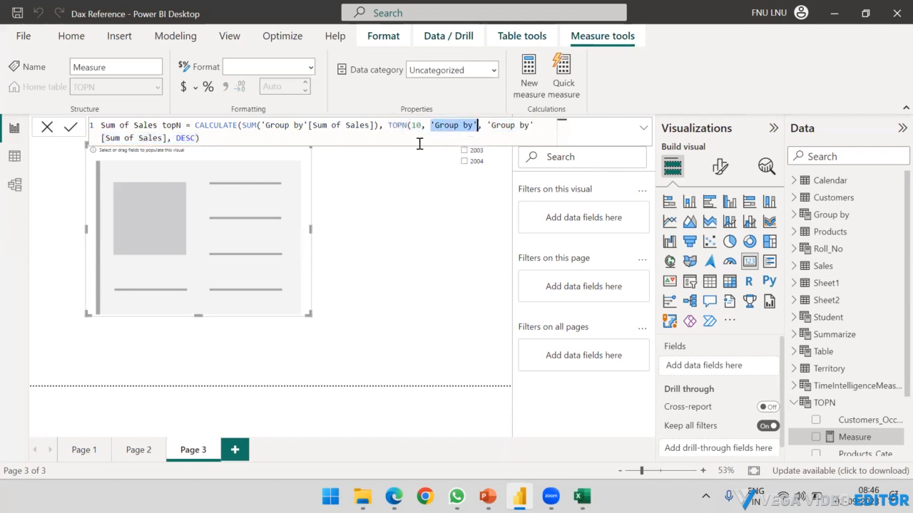
left_click(264, 126)
left_click(376, 126, "shift")
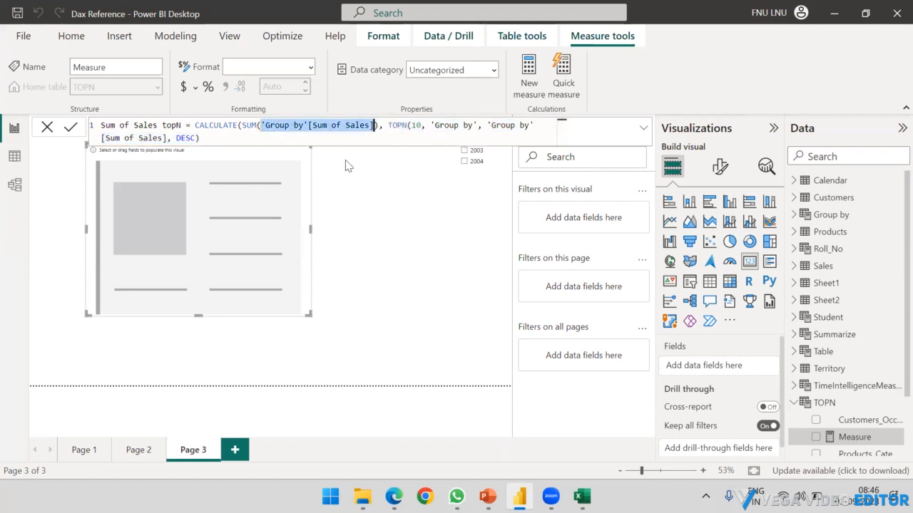
left_click(256, 141)
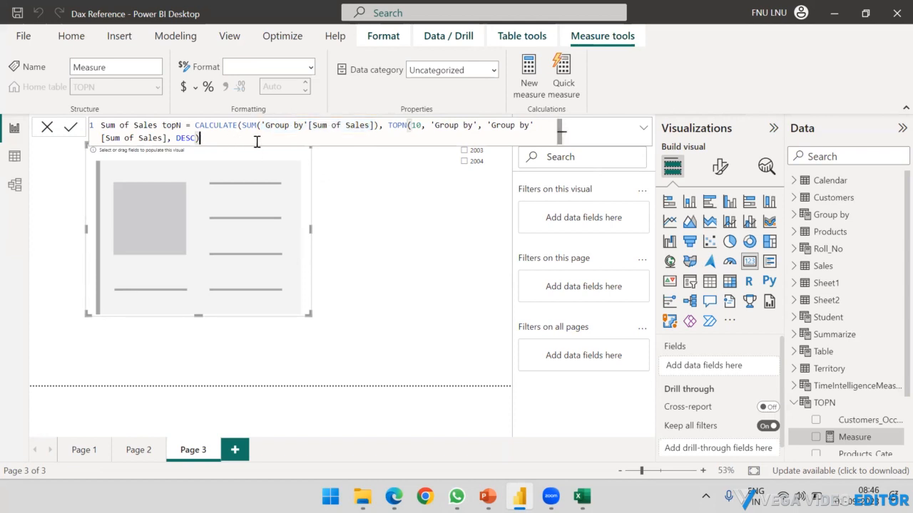
type(")")
Step: Commit the Sum of Sales topN measure and show it in the empty card as 19.58M
left_click(431, 215)
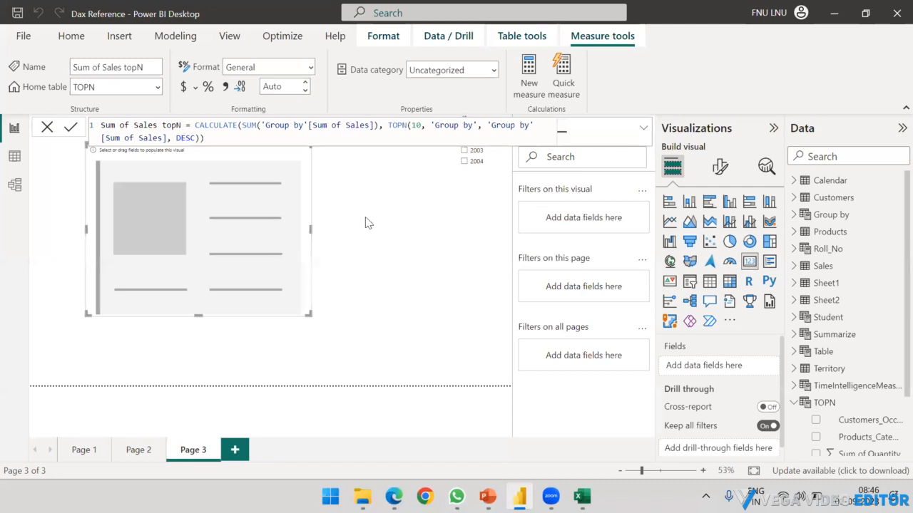
scroll(853, 375, "down", 2)
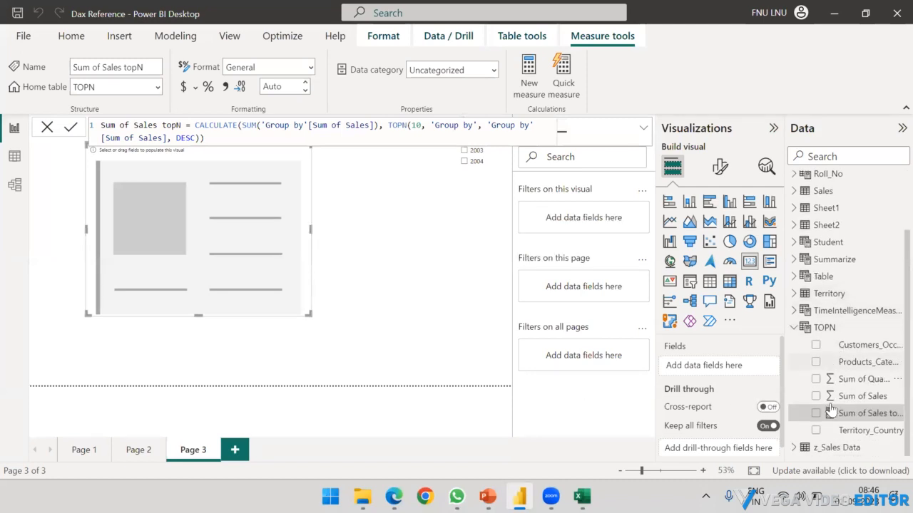
left_click_drag(830, 412, 200, 241)
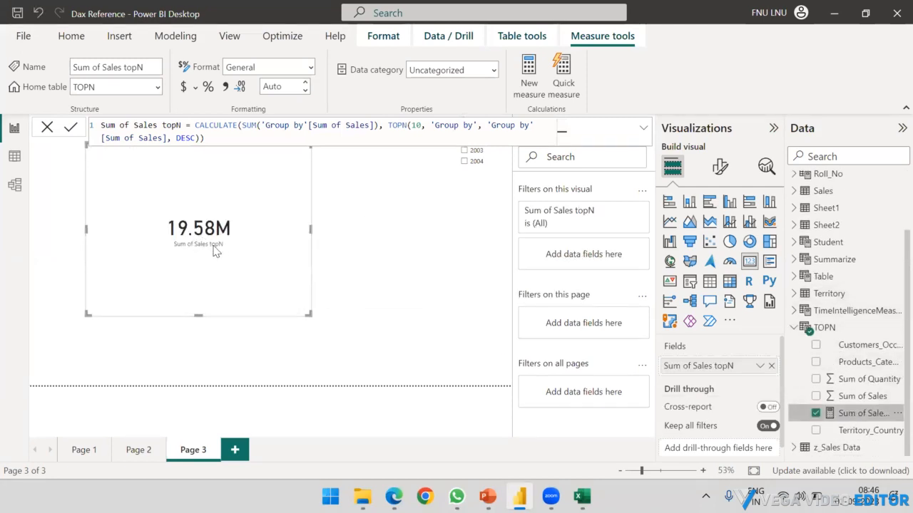
Step: Shrink the card by lowering its top edge and narrowing its right side
left_click(403, 200)
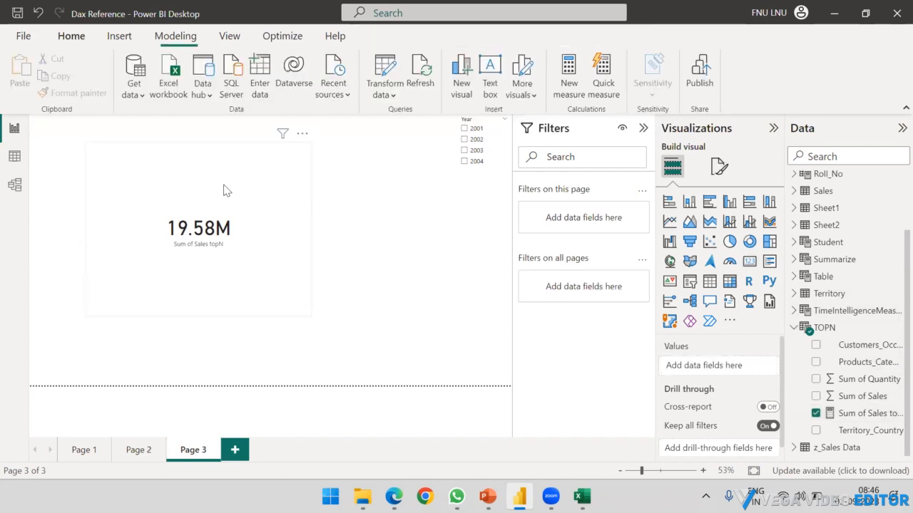
left_click(260, 161)
left_click_drag(198, 142, 198, 256)
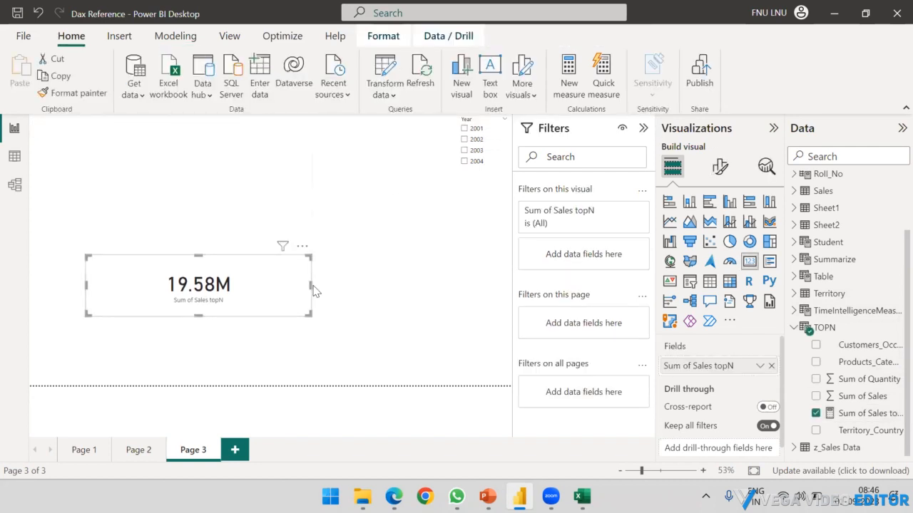
left_click(314, 290)
left_click(306, 288)
left_click_drag(310, 287, 227, 300)
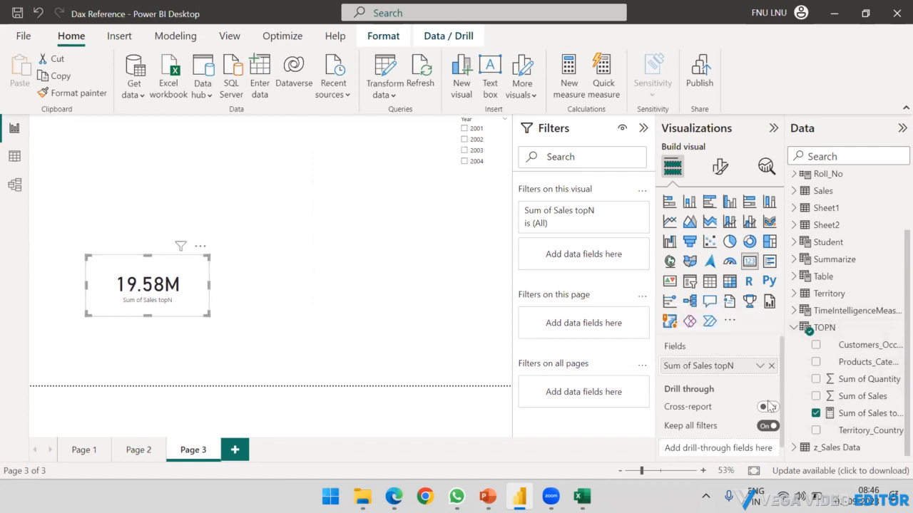
left_click(835, 414)
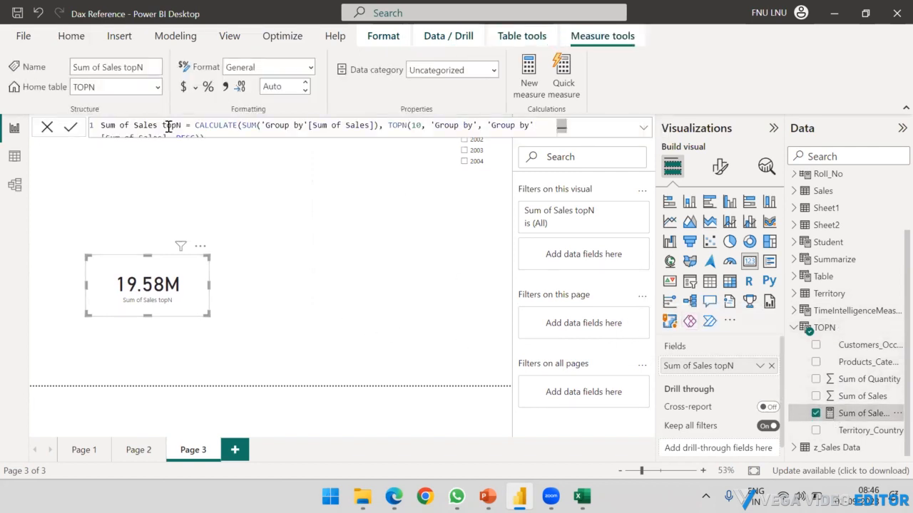
Step: Enlarge the formula bar and clear the old SUM and TOPN arguments from CALCULATE
left_click(643, 128)
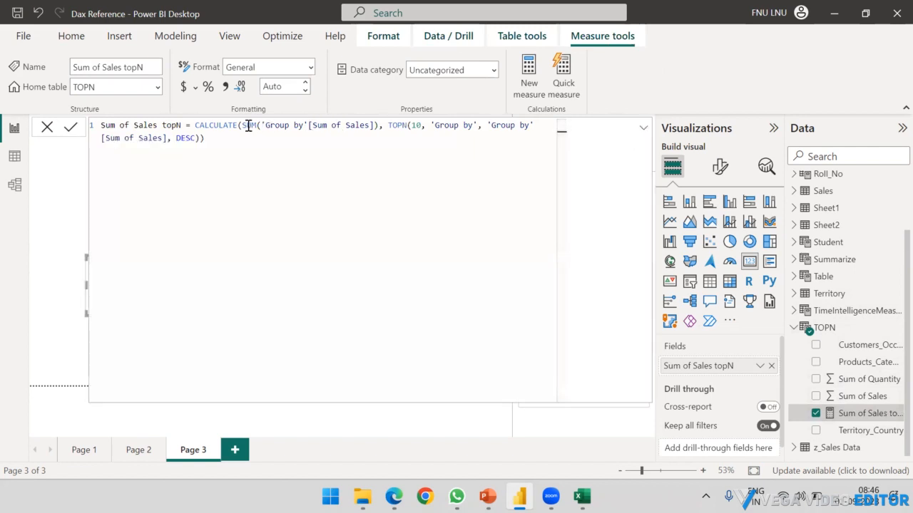
left_click_drag(243, 125, 371, 126)
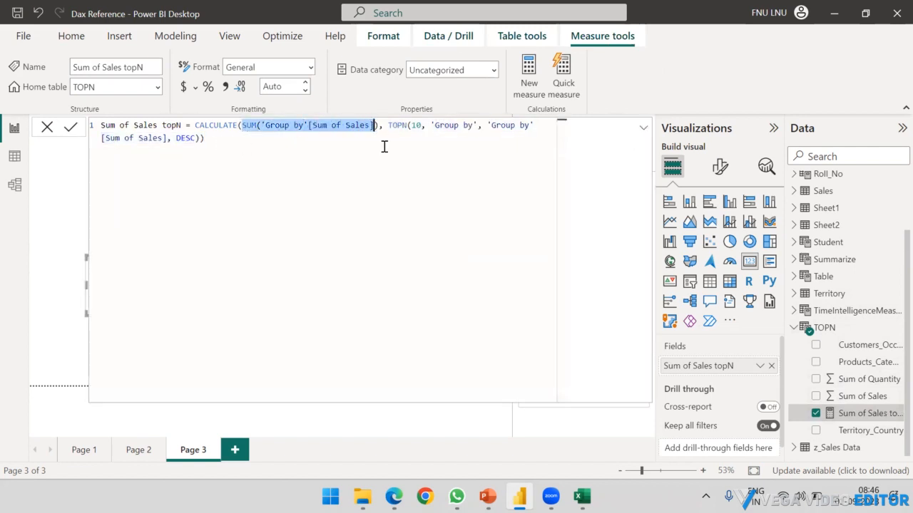
type("Sale")
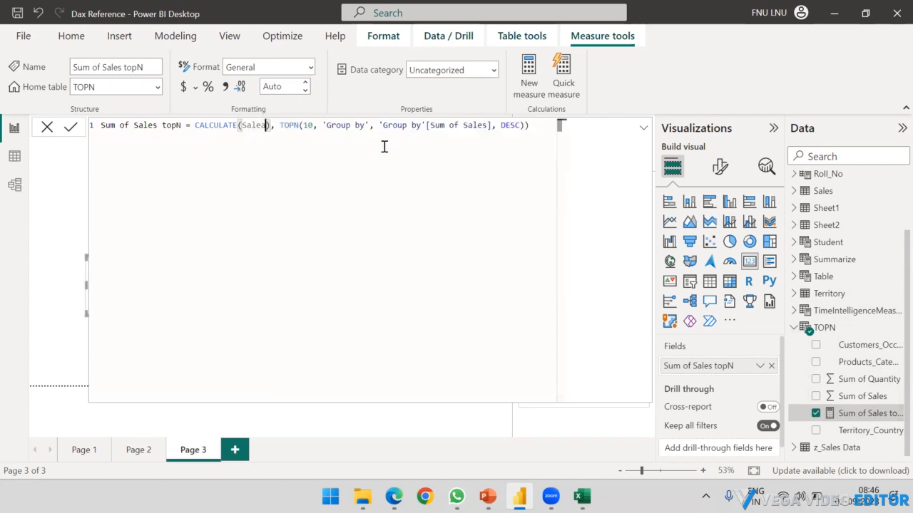
key("BackSpace")
type("es")
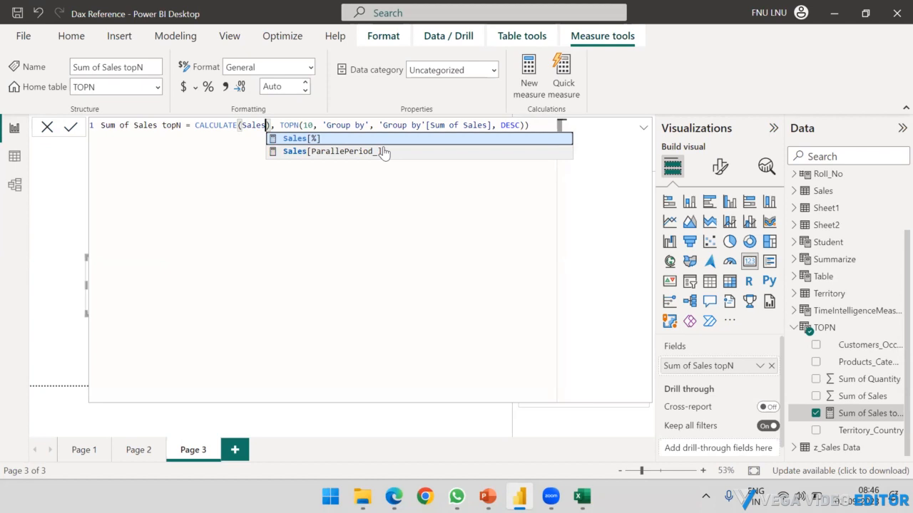
left_click_drag(280, 125, 522, 125)
key("BackSpace")
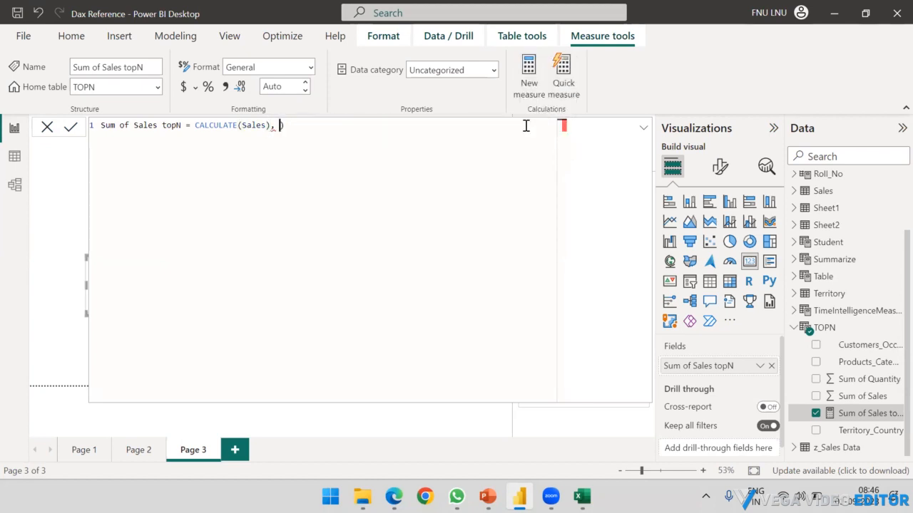
key("Left")
type("a")
key("BackSpace")
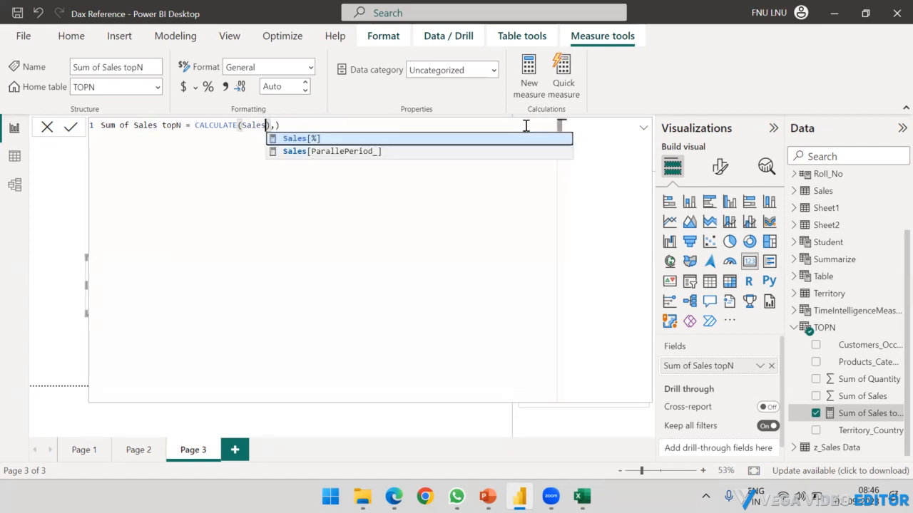
key("Right")
key("Right")
key("BackSpace")
key("BackSpace")
key("BackSpace")
key("BackSpace")
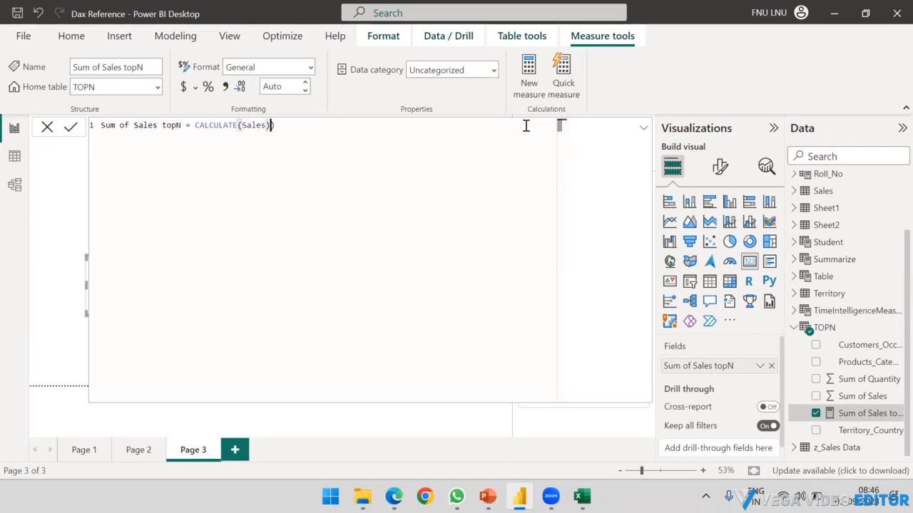
key("BackSpace")
key("BackSpace")
key("BackSpace")
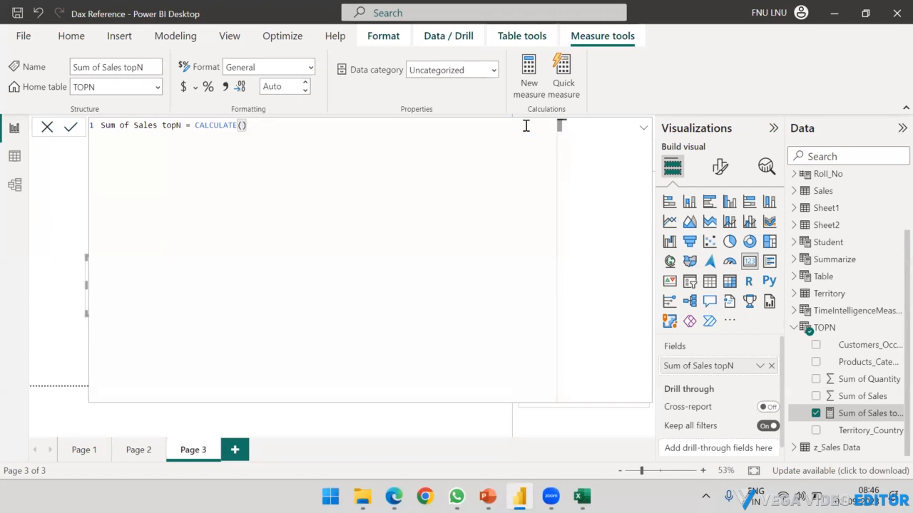
Step: Rewrite the arguments as SUM(Sales[SalesAmount]) and TOPN(10, Sales, Sales[SalesAmount], DESC)
type("SUM(s")
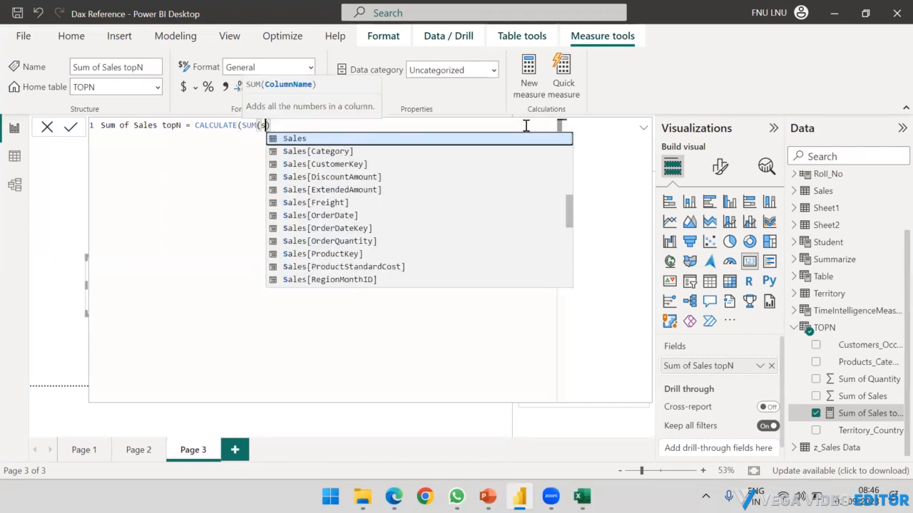
type("alesam")
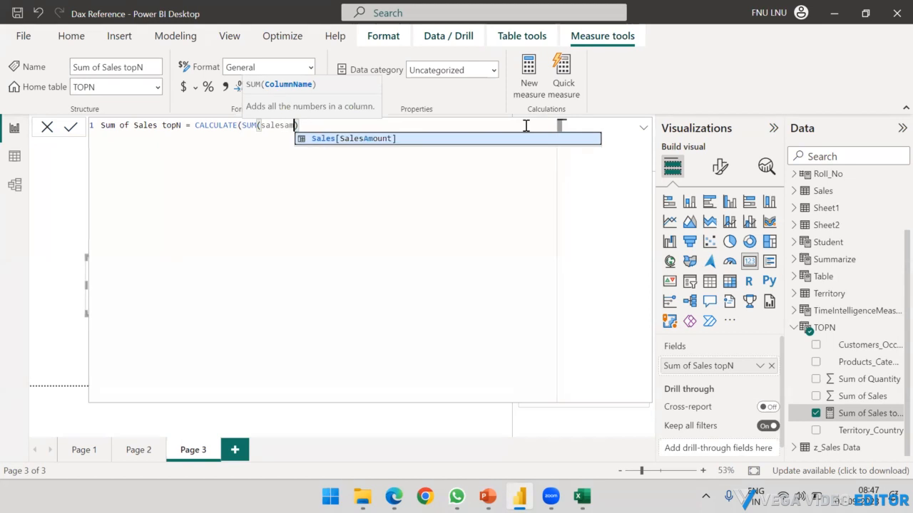
key("Tab")
type(")")
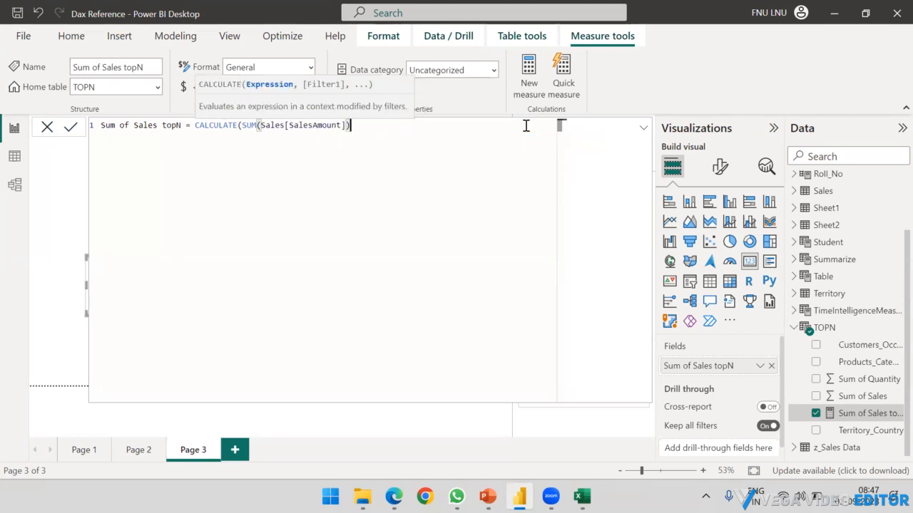
type(",")
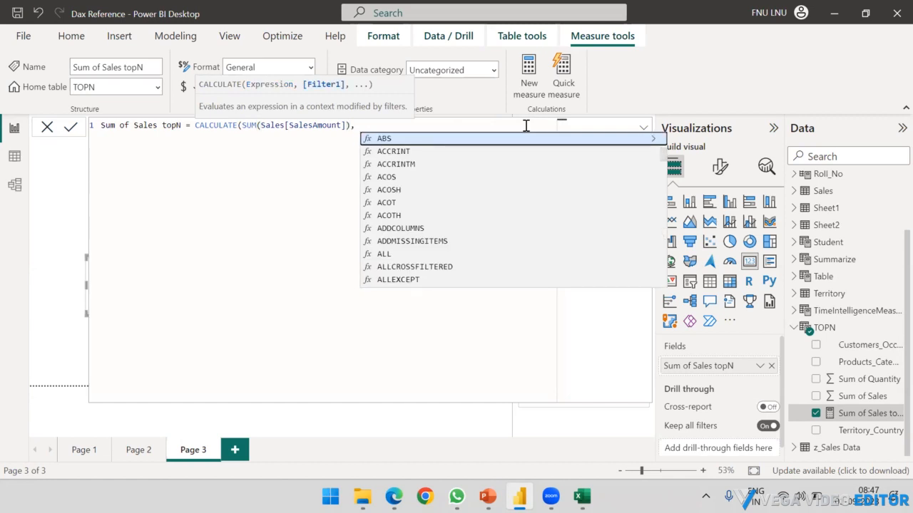
type(" TOP")
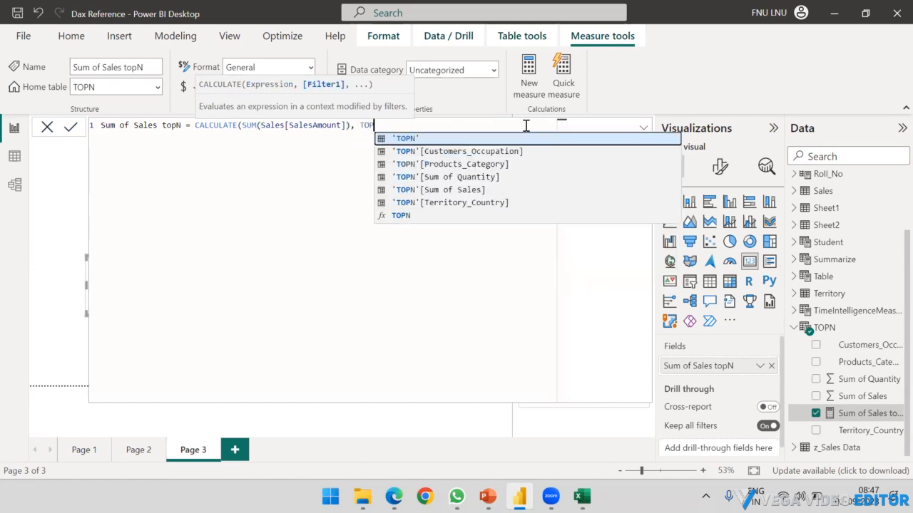
key("Down")
key("Down")
key("Down")
key("Down")
key("Down")
key("Down")
key("Tab")
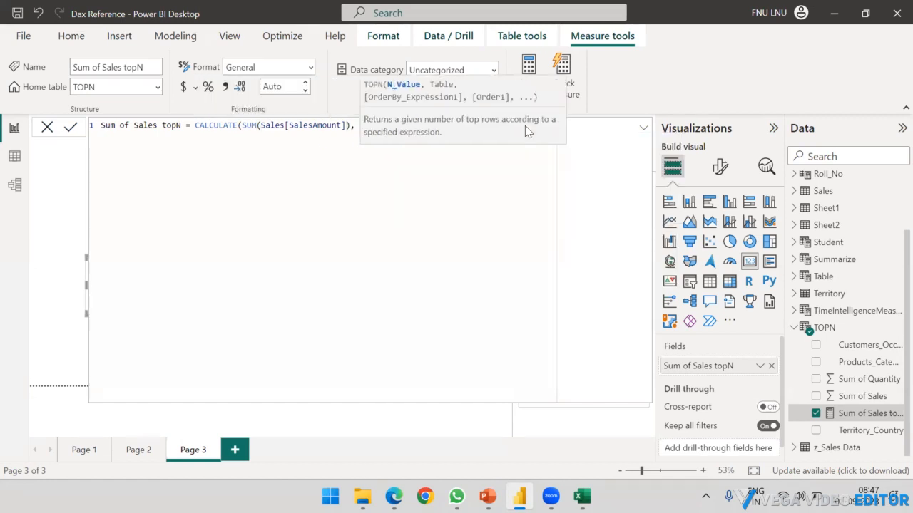
type("10,")
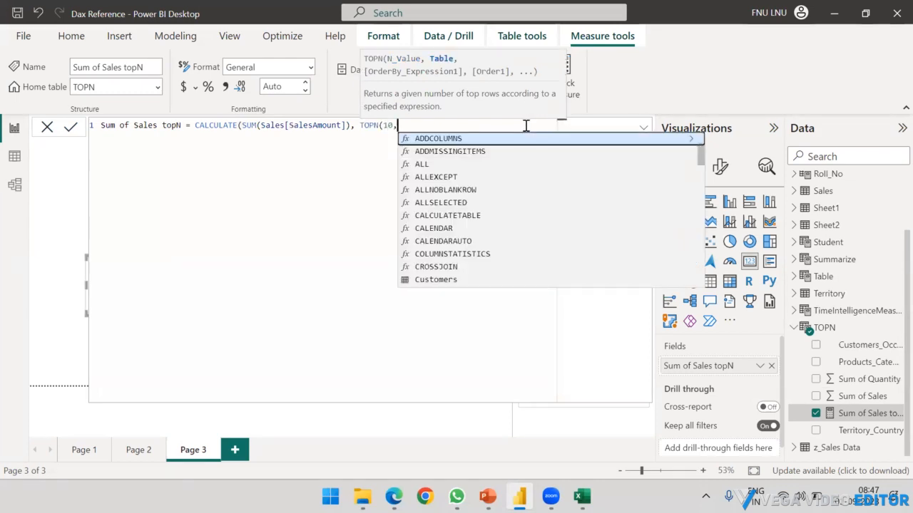
type(" Sales")
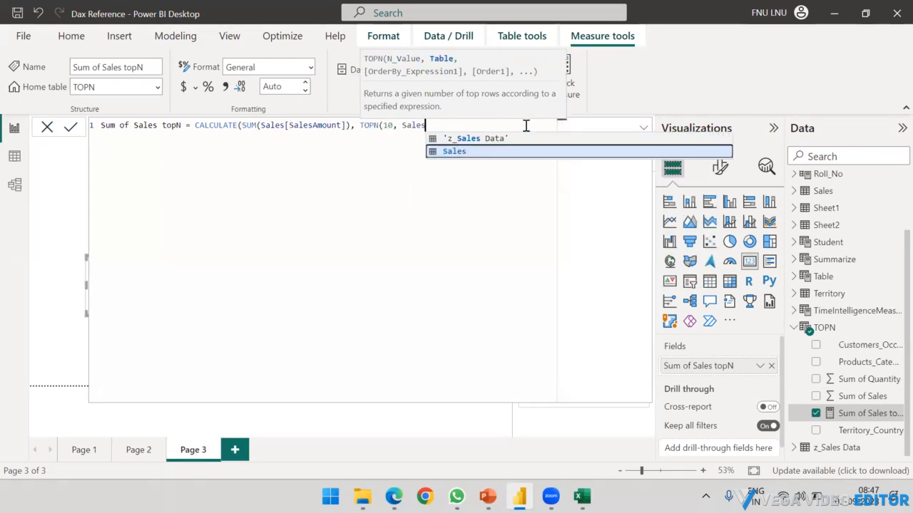
key("Tab")
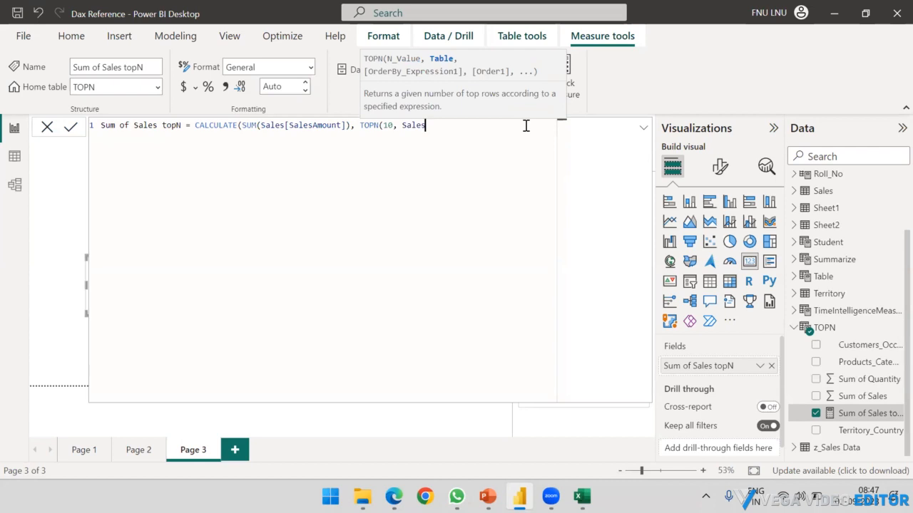
type(", ")
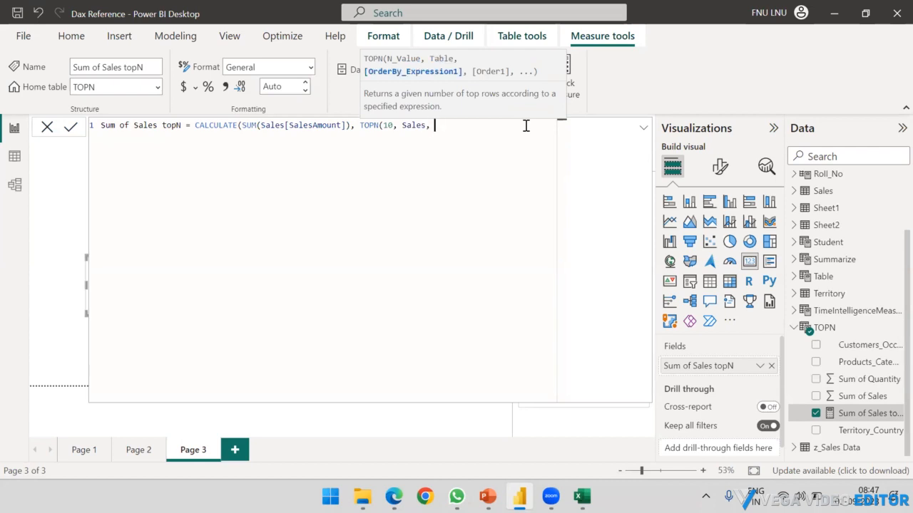
type("Salesamo")
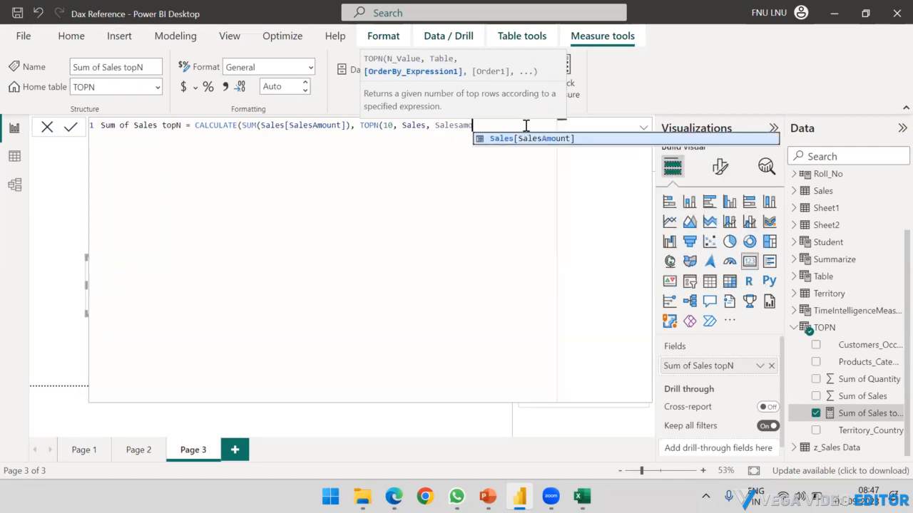
key("Tab")
type(",")
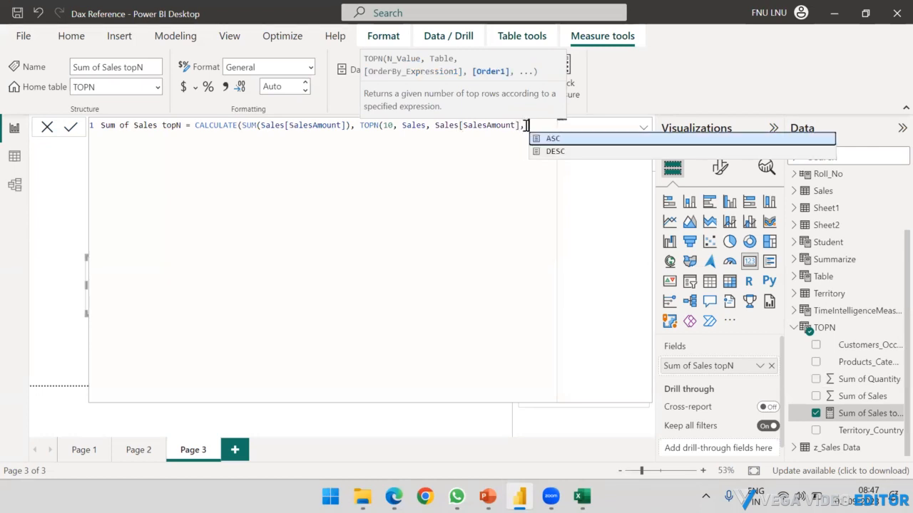
key("Down")
key("Tab")
Step: Close the parentheses and commit the measure, so the card shows 5.55M
type(")")
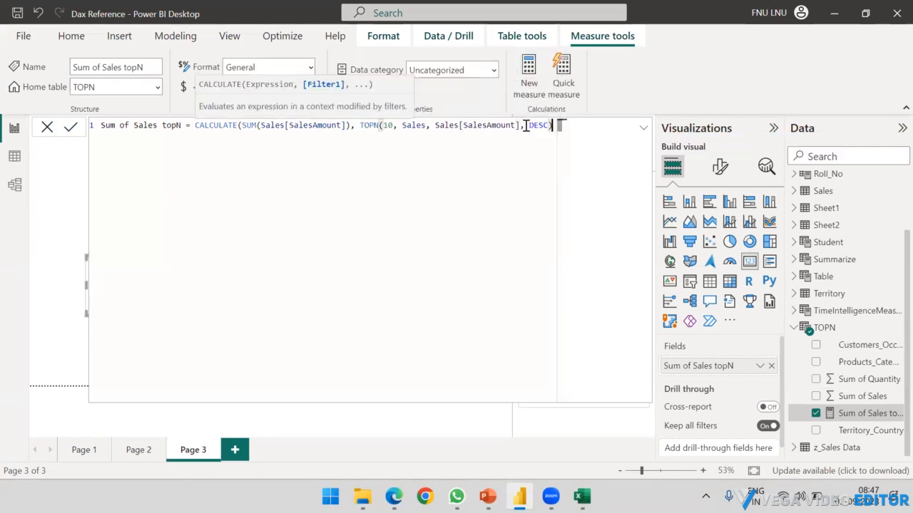
key("shift+Return")
type(")")
key("Return")
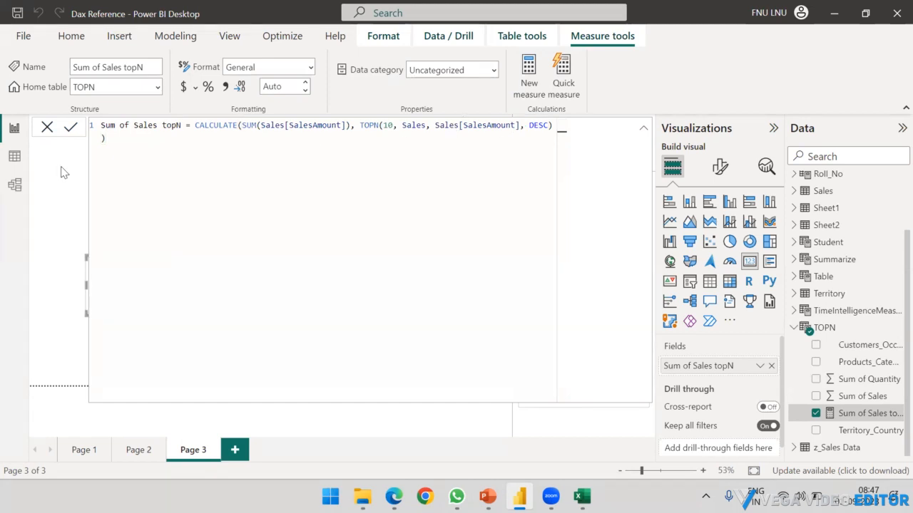
left_click(643, 127)
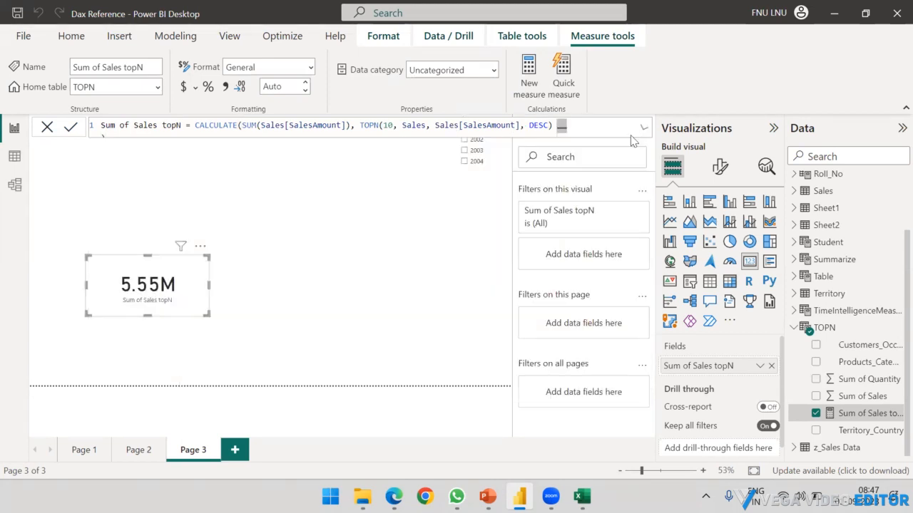
left_click(202, 270)
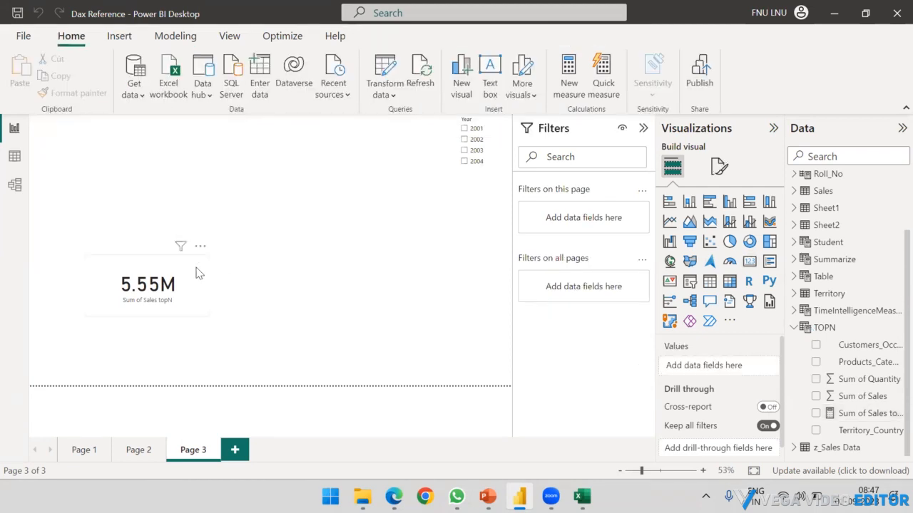
left_click(320, 255)
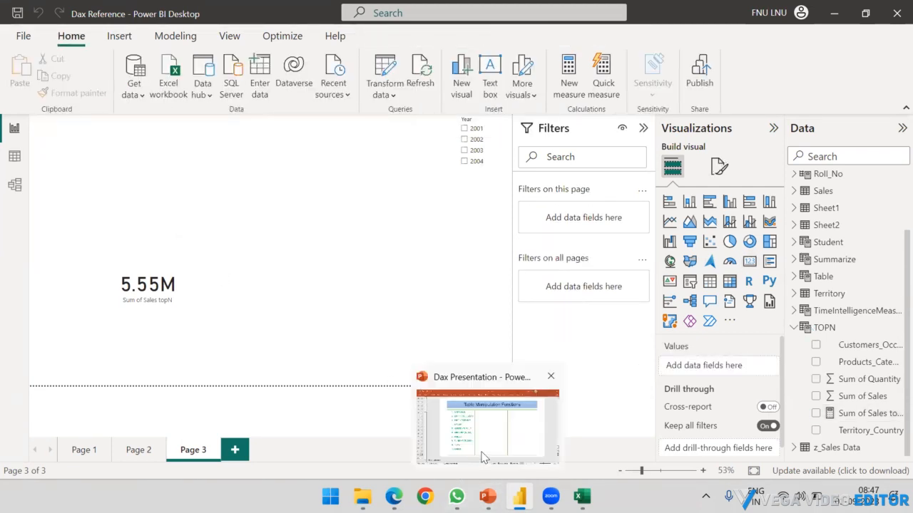
left_click(488, 497)
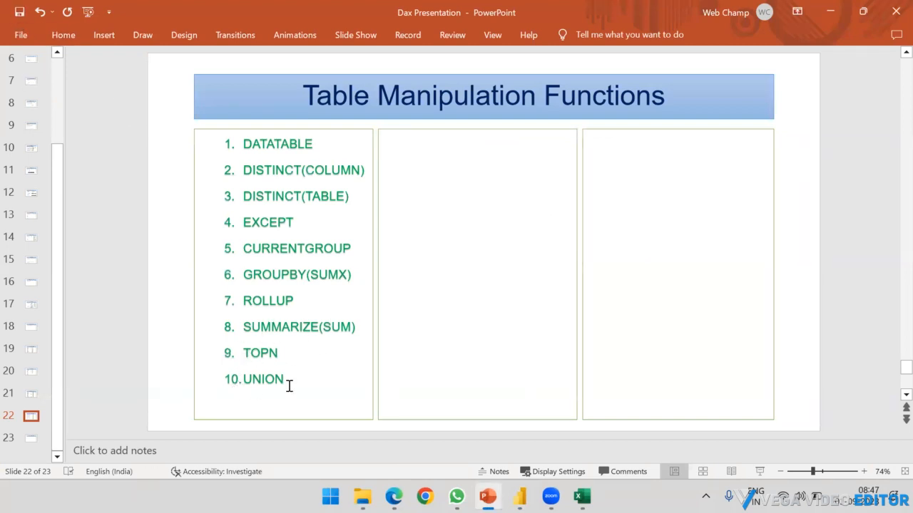
left_click_drag(290, 378, 239, 380)
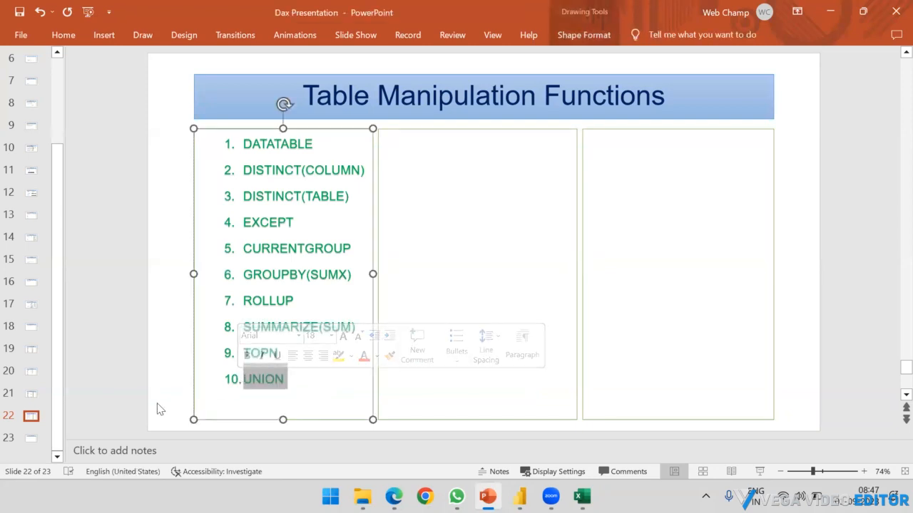
left_click(180, 334)
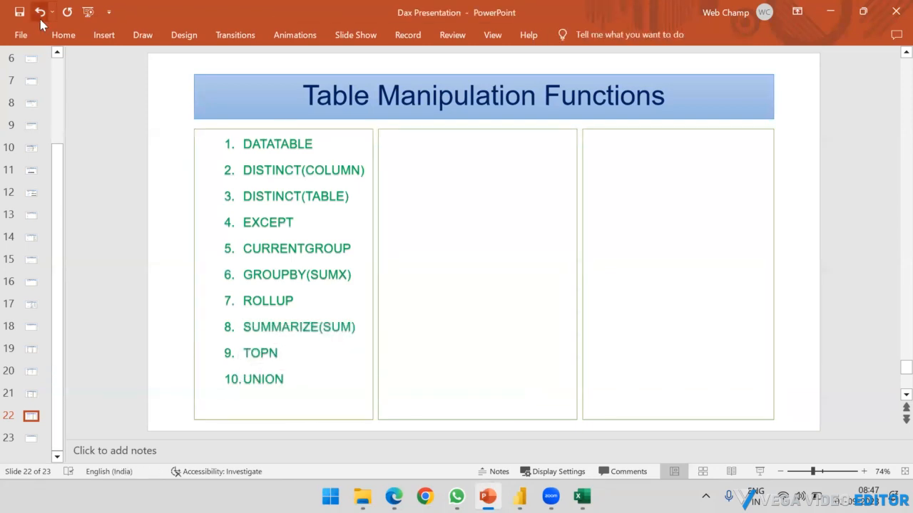
left_click(831, 12)
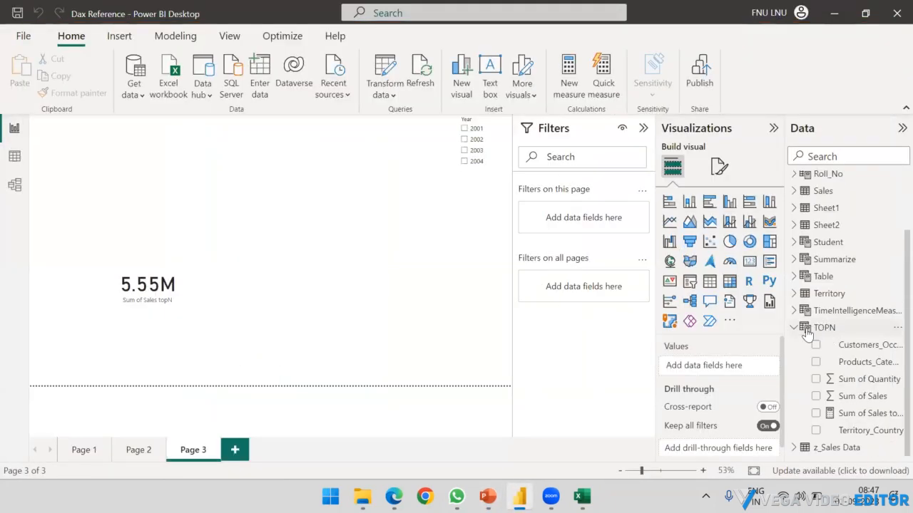
Step: Switch to Data view and display Sheet1's rows: Roll_No 101–105 with Name and Email
left_click(794, 328)
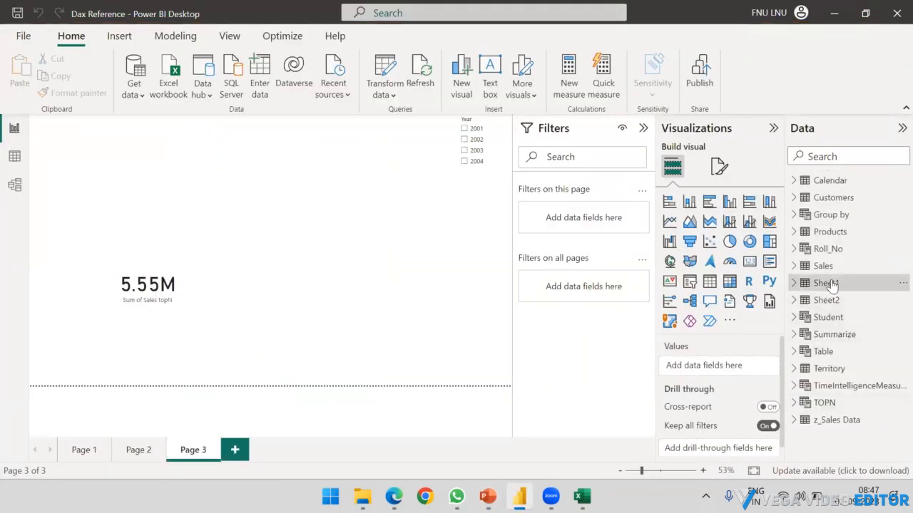
left_click(828, 284)
left_click(829, 300)
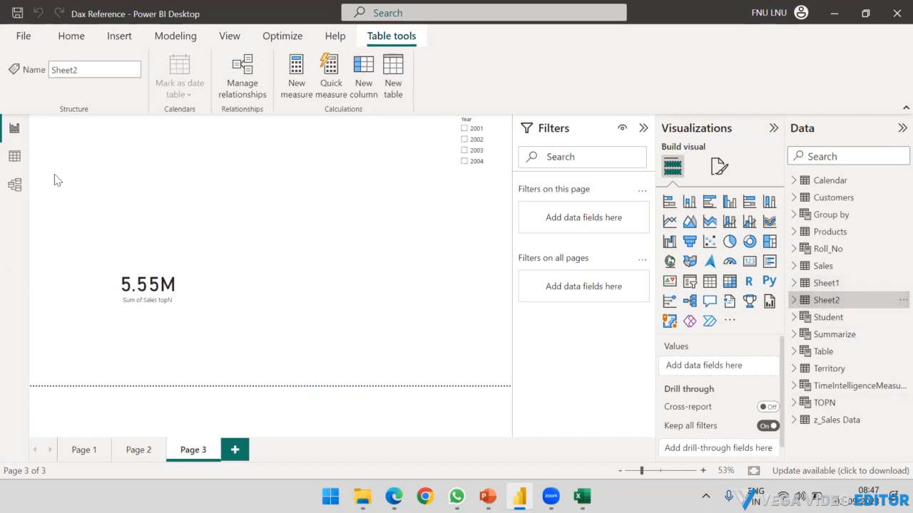
left_click(15, 157)
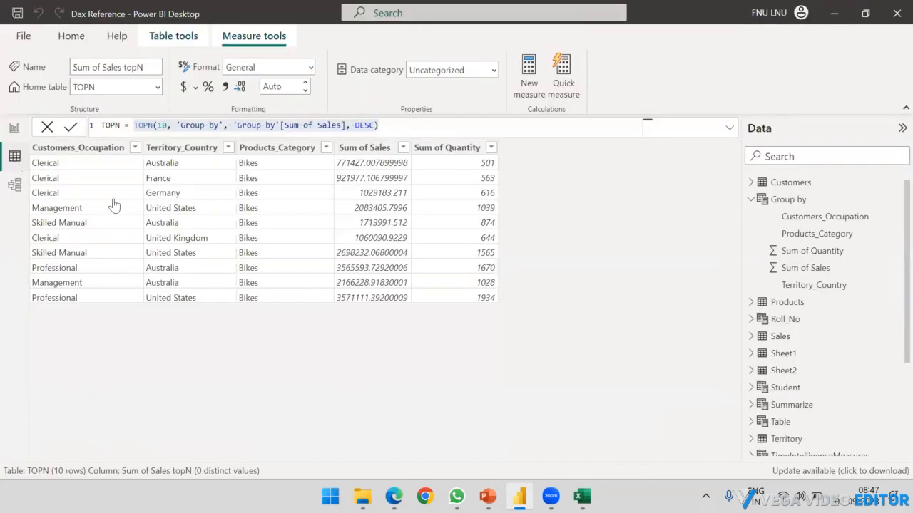
left_click(750, 201)
left_click(782, 267)
left_click(779, 287)
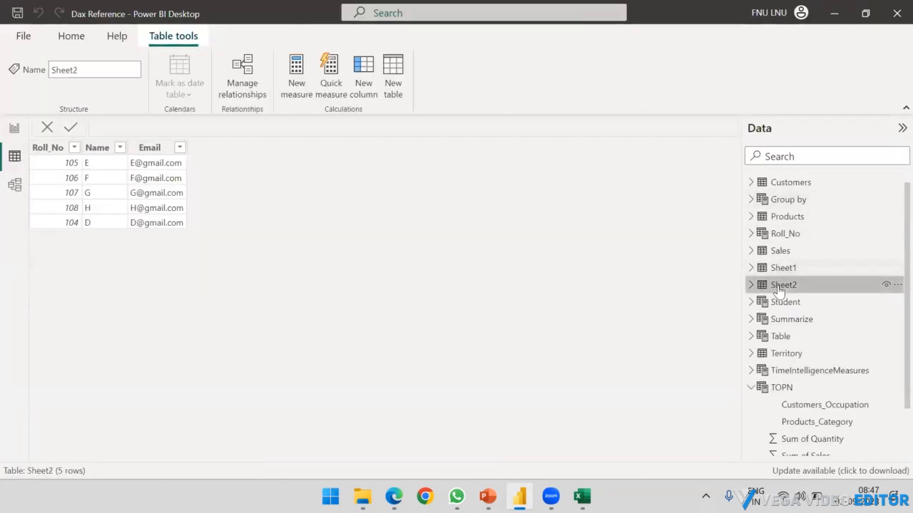
left_click(783, 268)
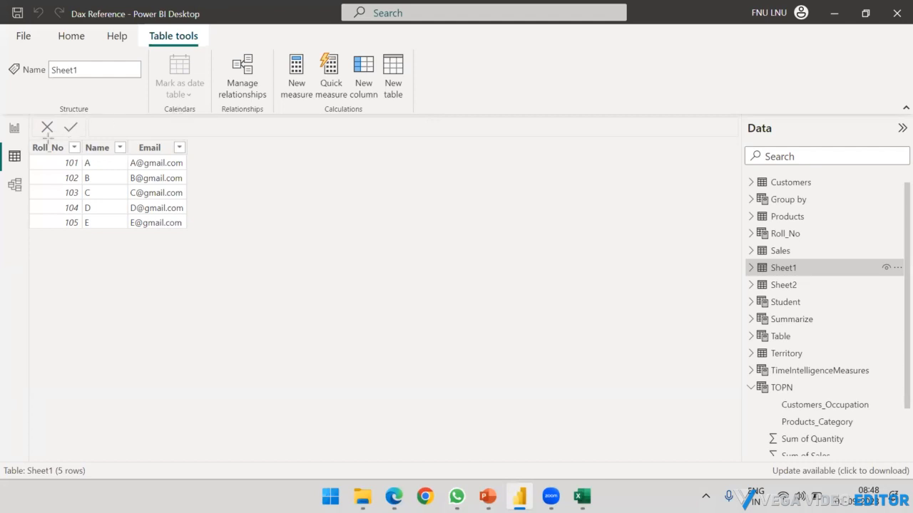
left_click_drag(37, 141, 187, 140)
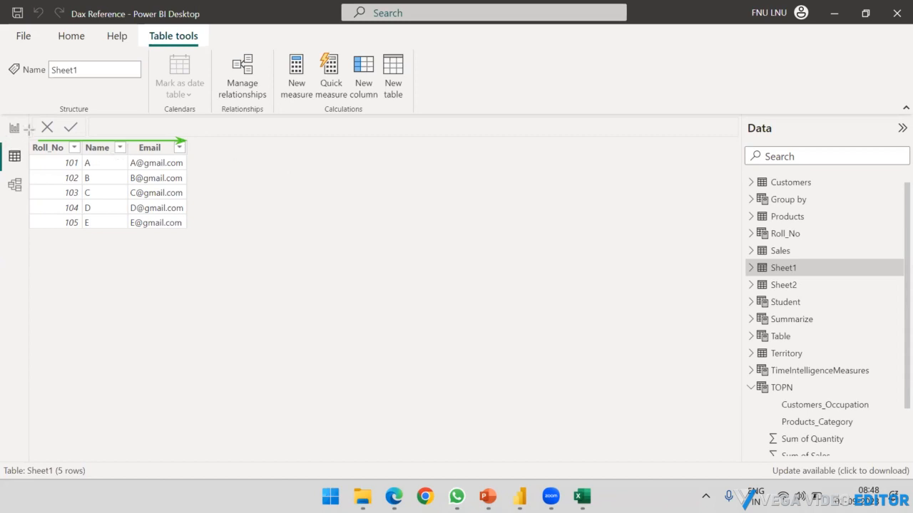
Step: Define the new calculated table as UNION = UNION(Sheet1, Sheet2), producing 10 combined rows
mouse_move(25, 118)
left_mouse_down()
mouse_move(32, 131)
mouse_move(142, 147)
left_mouse_up()
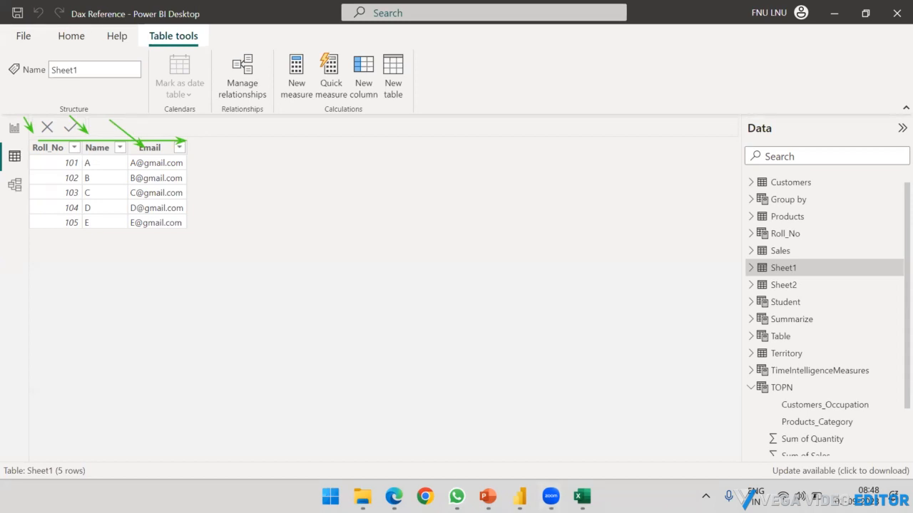
left_click_drag(165, 130, 11, 124)
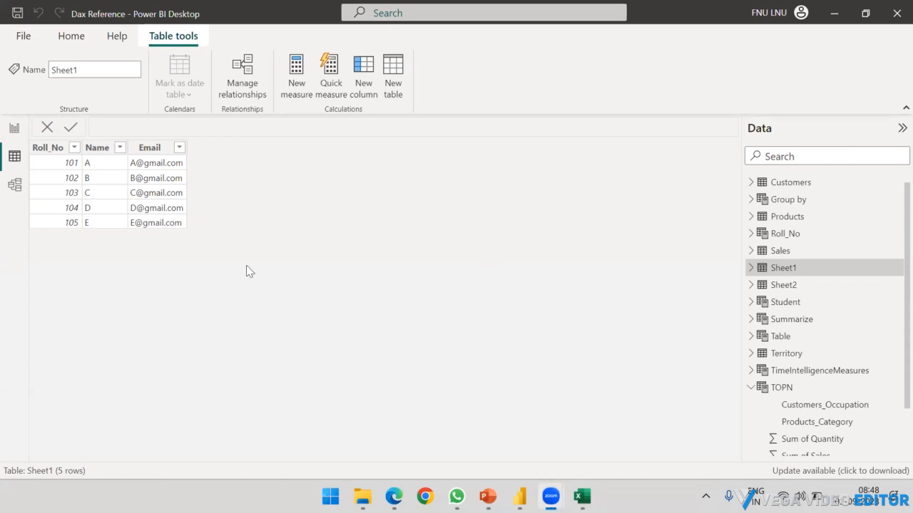
left_click(235, 207)
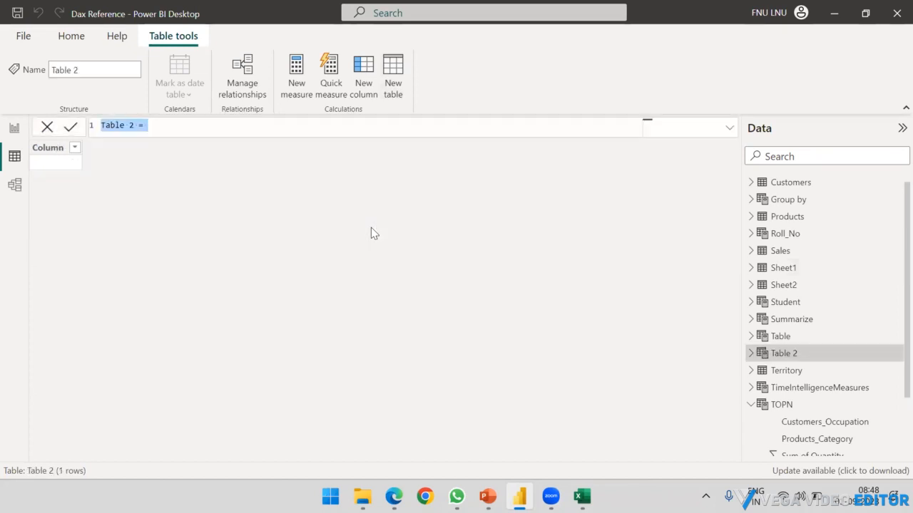
type("UNION")
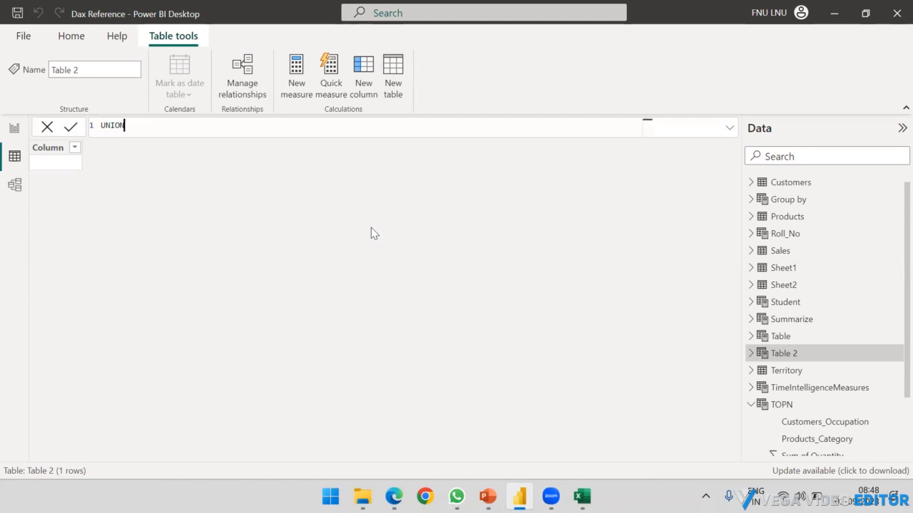
type(" =")
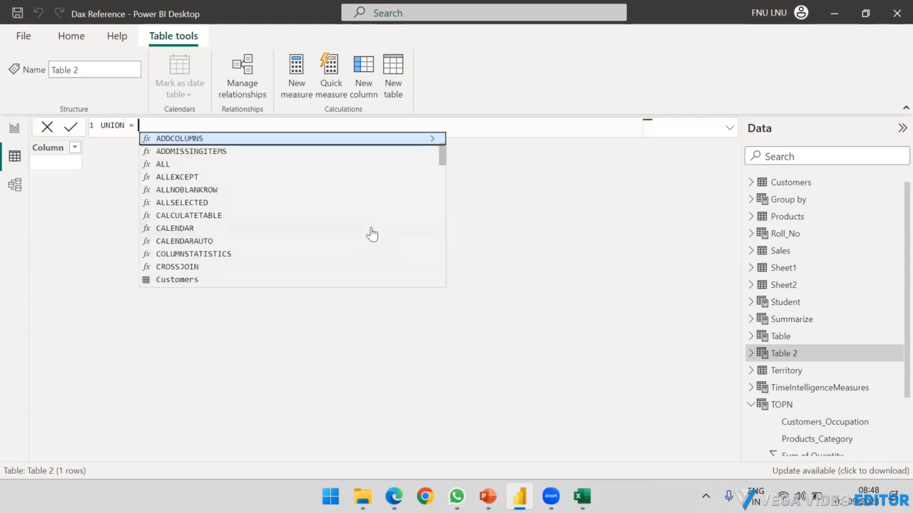
type("S")
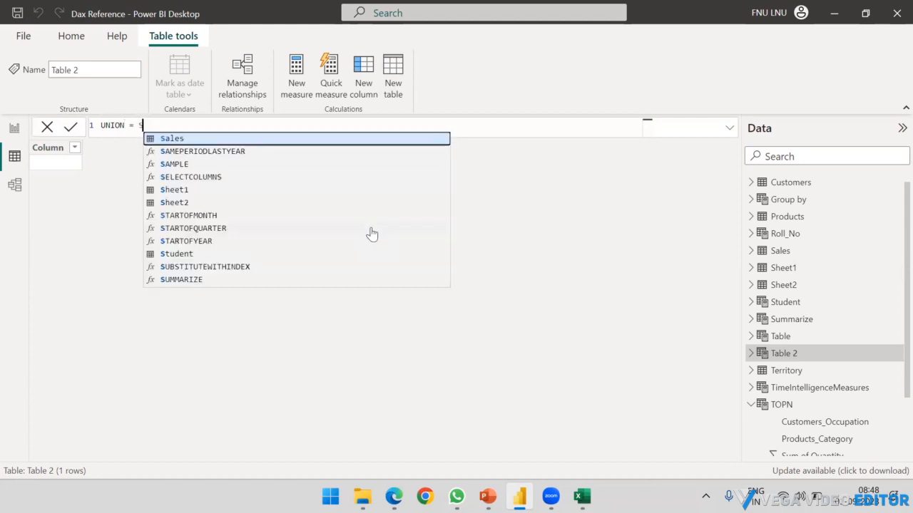
key("BackSpace")
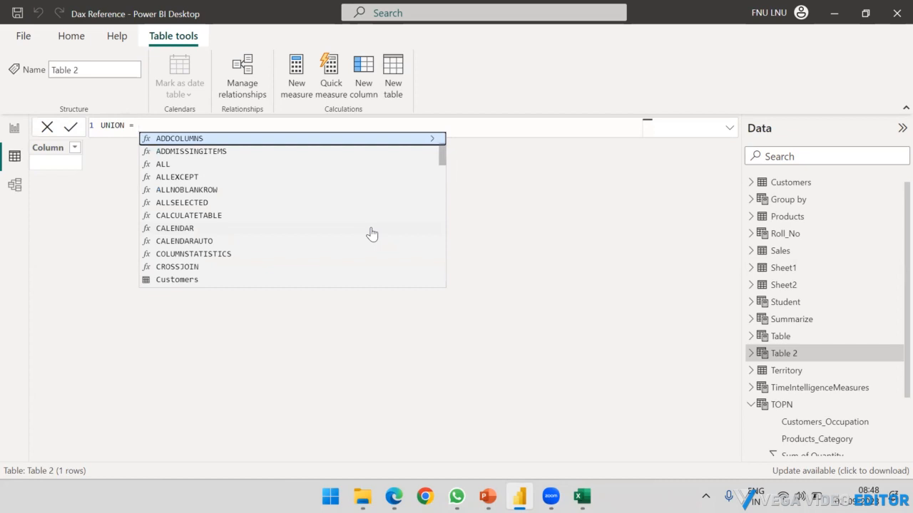
type("UNION(")
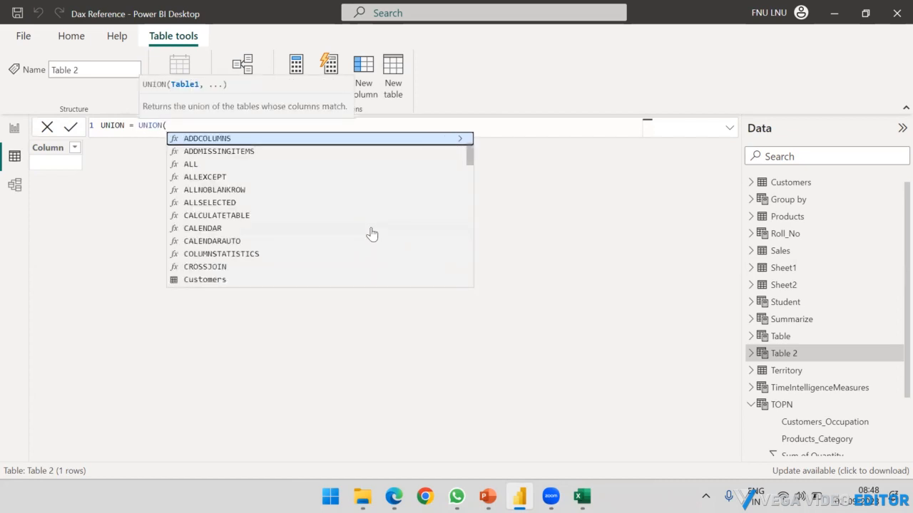
type("Sheet1")
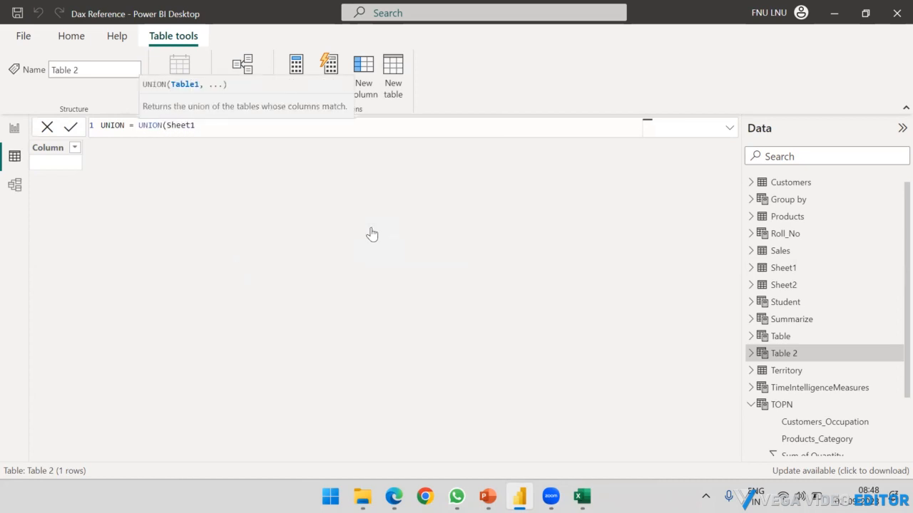
type(", Sheet2")
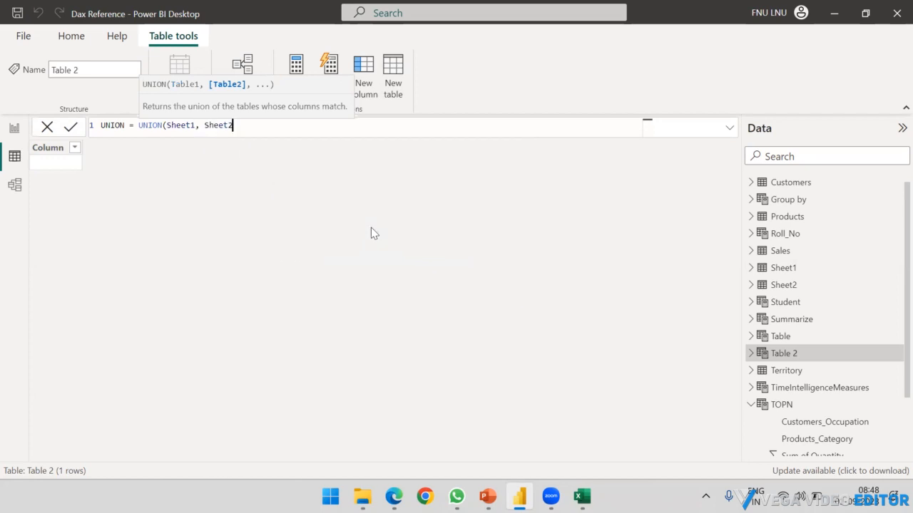
type(",,,,,,")
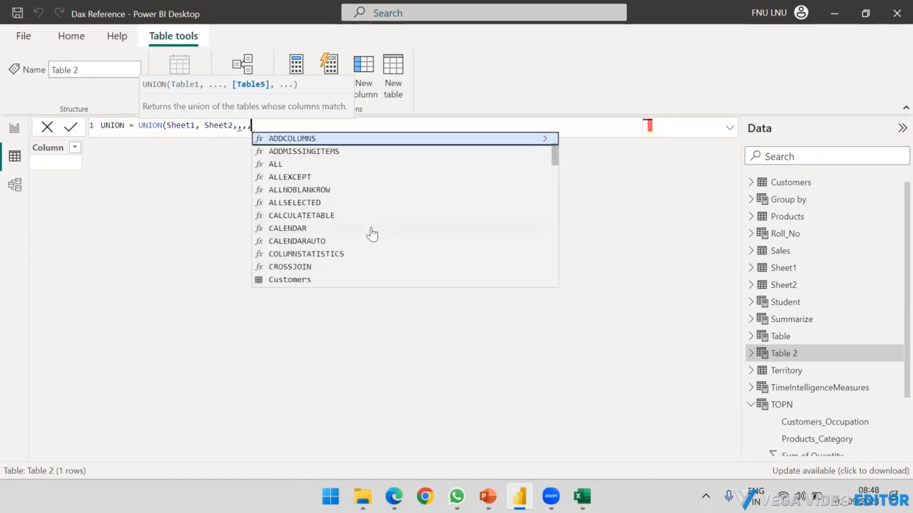
type(",,,,,,,,")
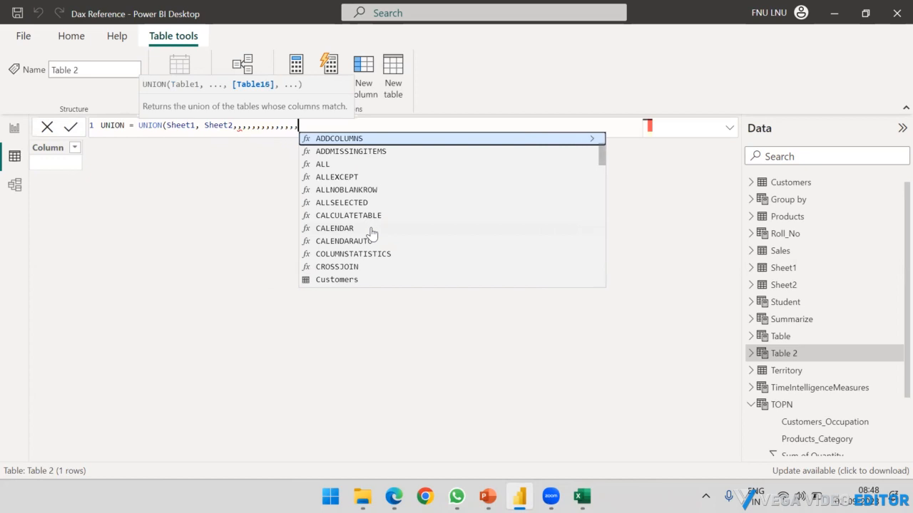
key("BackSpace")
key("BackSpace")
key("BackSpace")
key("BackSpace")
key("BackSpace")
key("BackSpace")
key("BackSpace")
key("BackSpace")
key("BackSpace")
key("BackSpace")
key("BackSpace")
key("BackSpace")
key("BackSpace")
key("BackSpace")
key("BackSpace")
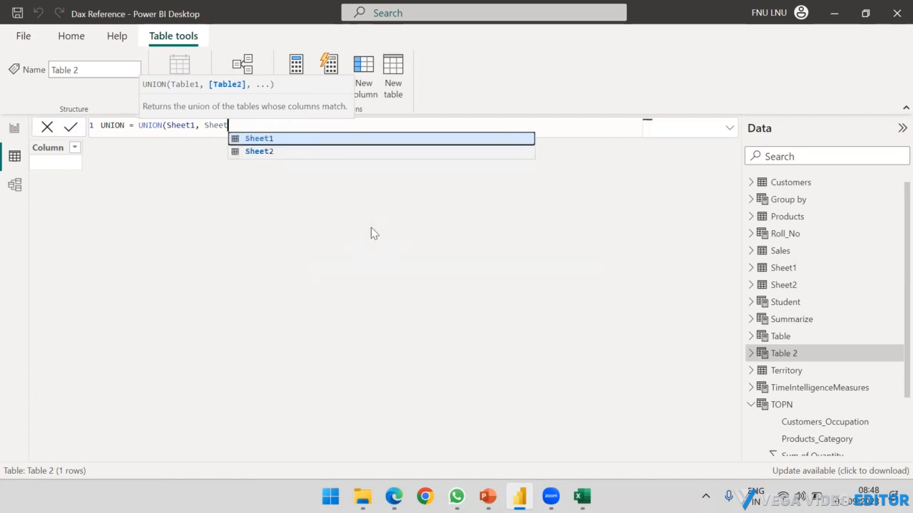
type("2)")
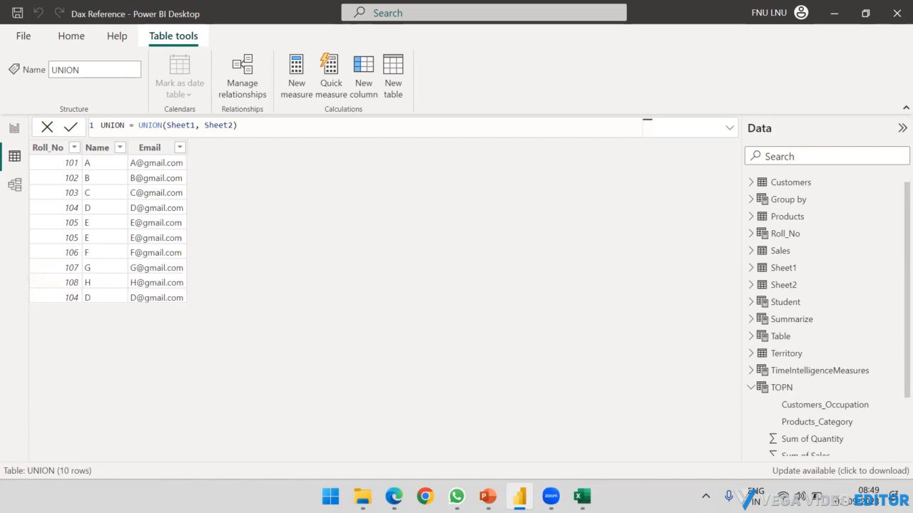
Step: Wrap the formula as DISTINCT(UNION(Sheet1, Sheet2)) and commit it, leaving 8 unique rows
left_click(394, 496)
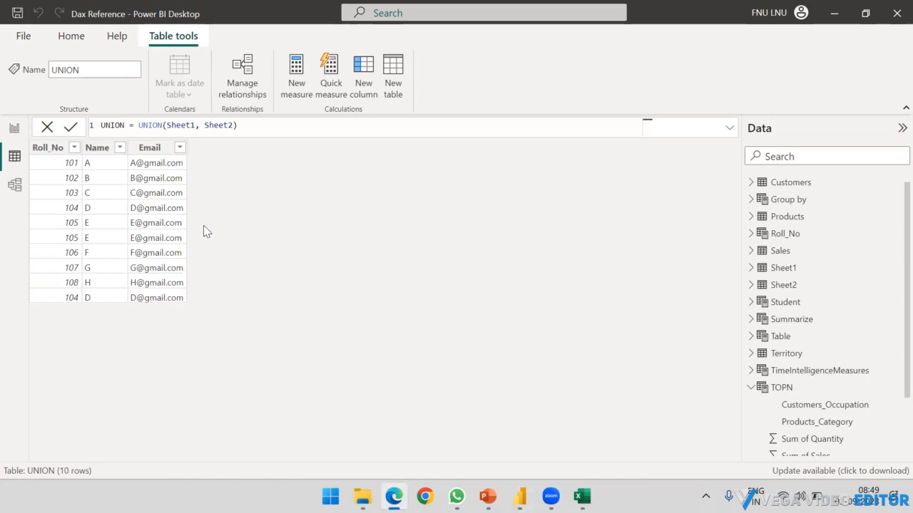
left_click(139, 125)
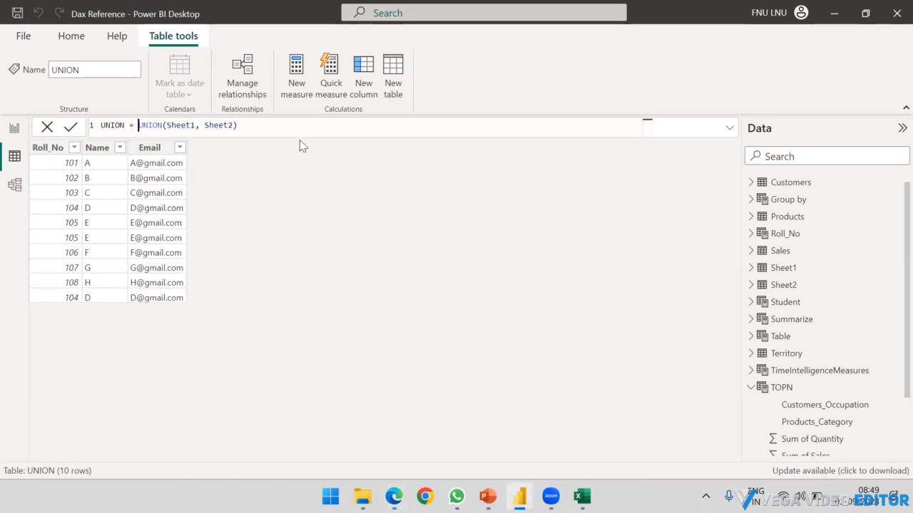
type("D")
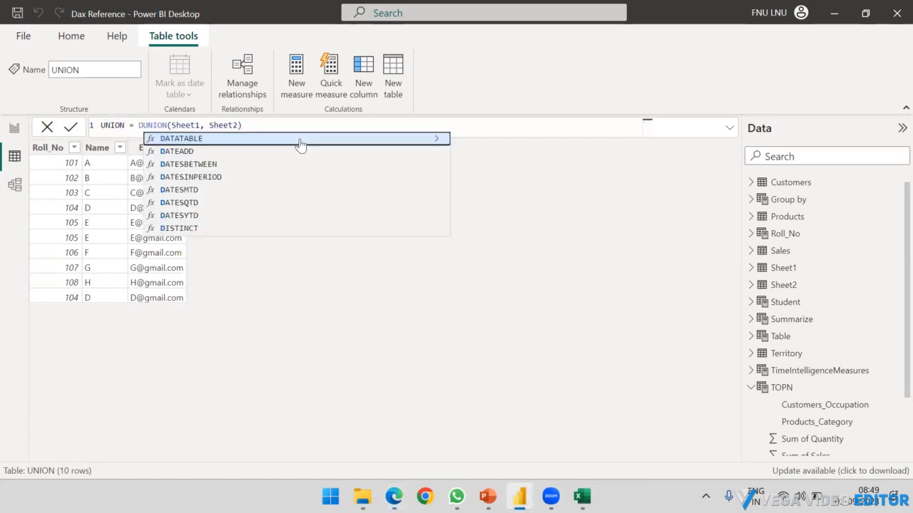
type("ISTINCT(")
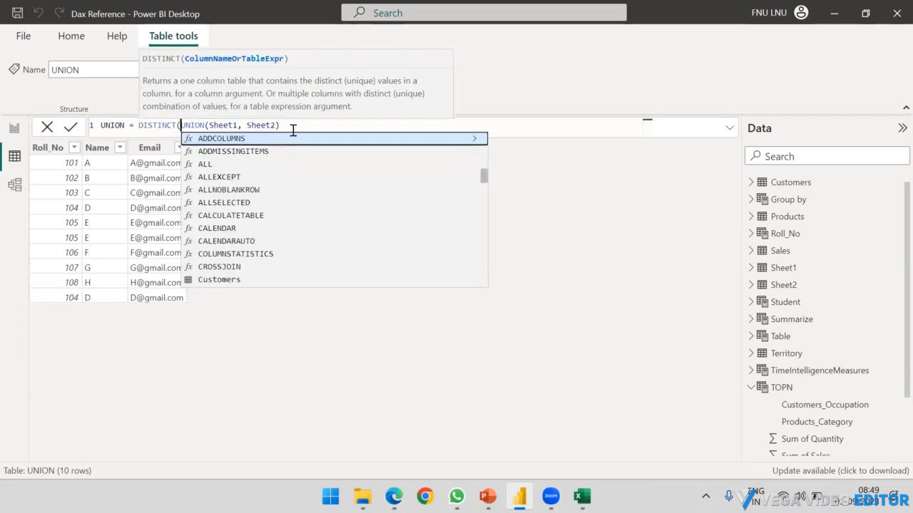
left_click(305, 125)
type(")")
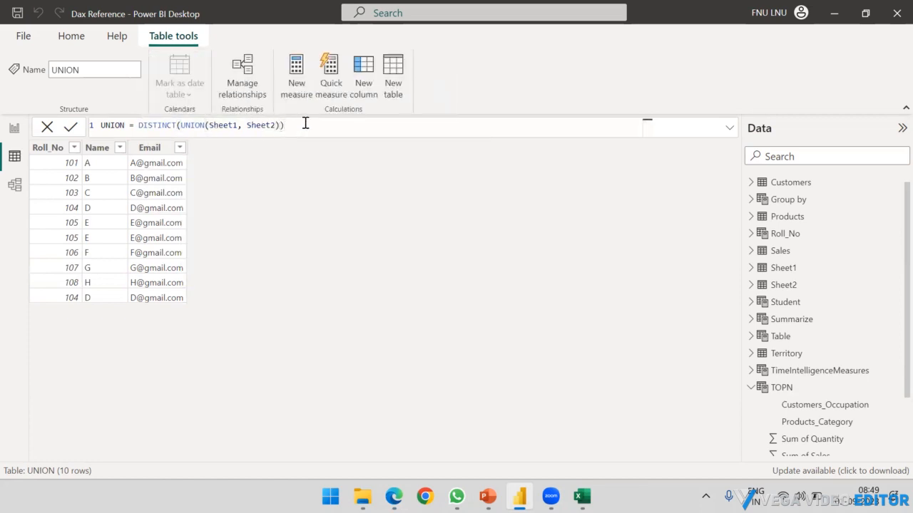
key("Return")
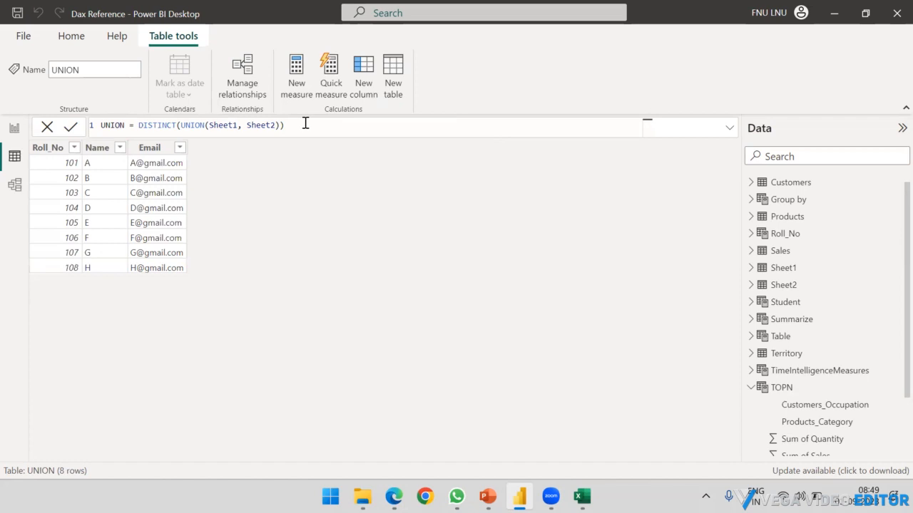
Step: Strip the DISTINCT( wrapper and its extra closing bracket, leaving UNION(Sheet1, Sheet2)
left_click(175, 125)
left_click_drag(180, 126, 138, 125)
key("BackSpace")
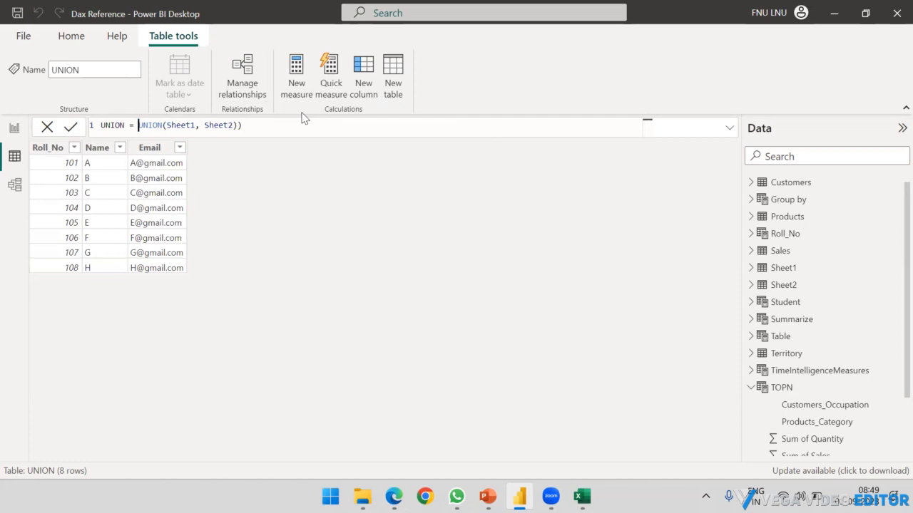
left_click(261, 125)
key("BackSpace")
left_click_drag(138, 126, 258, 130)
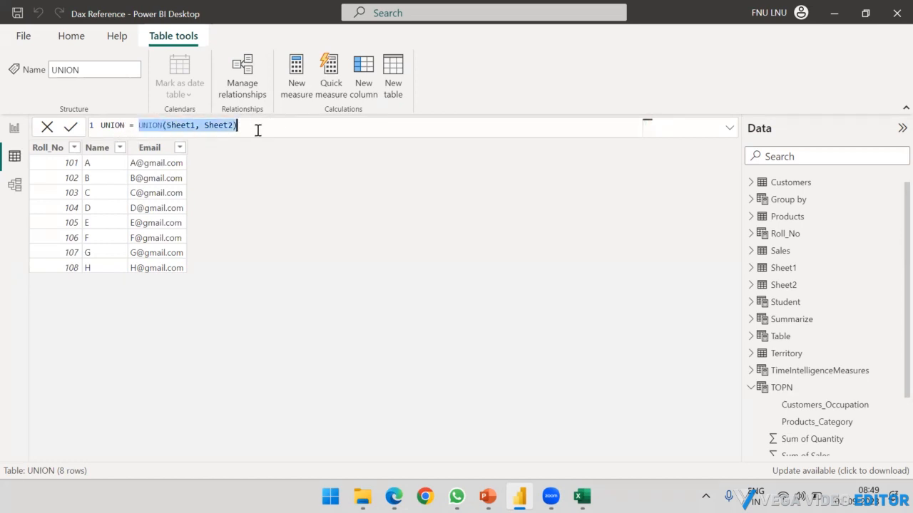
left_click(249, 125)
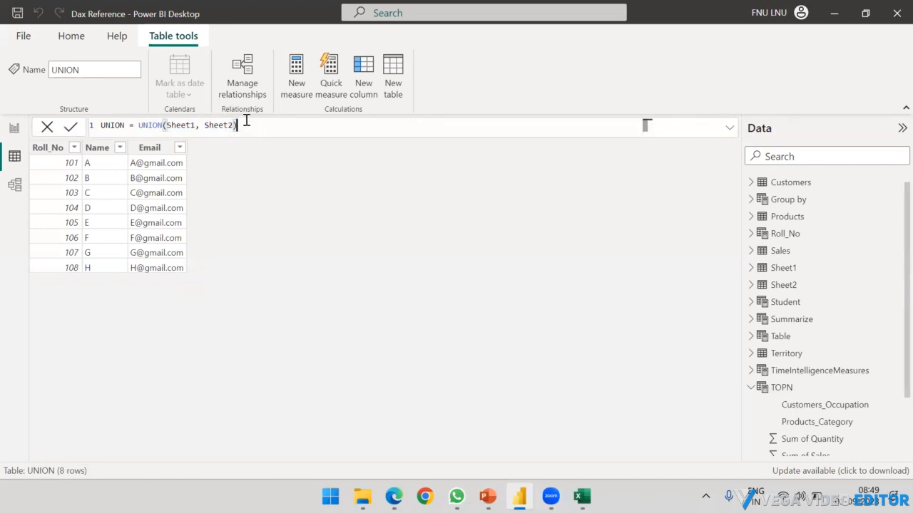
left_click_drag(246, 125, 164, 125)
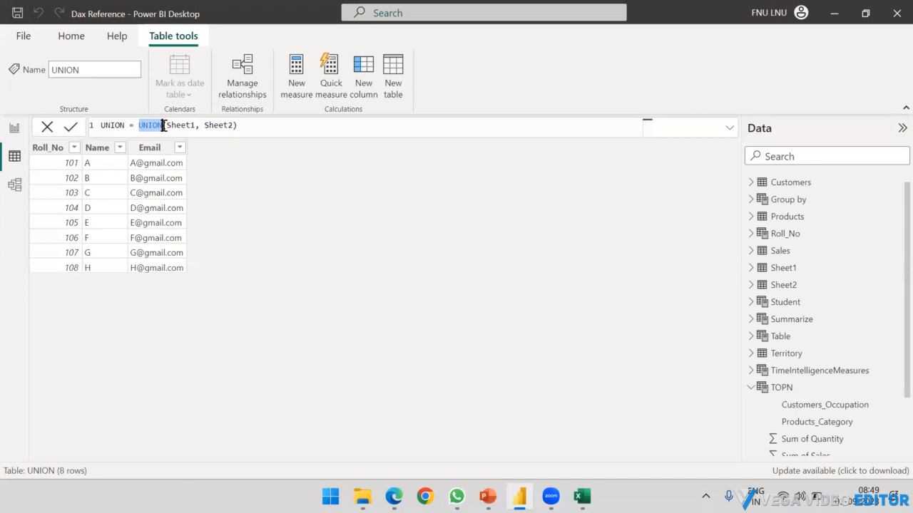
left_click(140, 125)
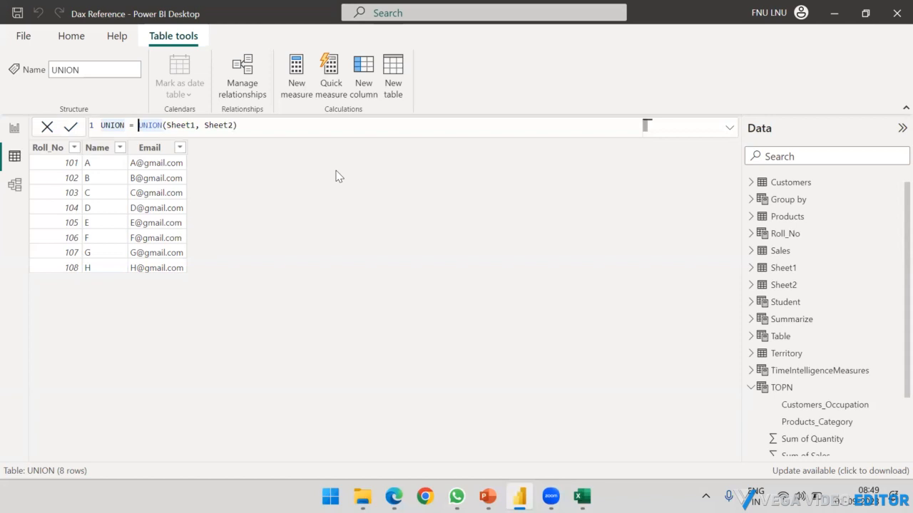
Step: Recommit plain UNION (10 rows), rewrap it in DISTINCT for 8 rows, then minimize Power BI
left_click(346, 125)
key("Return")
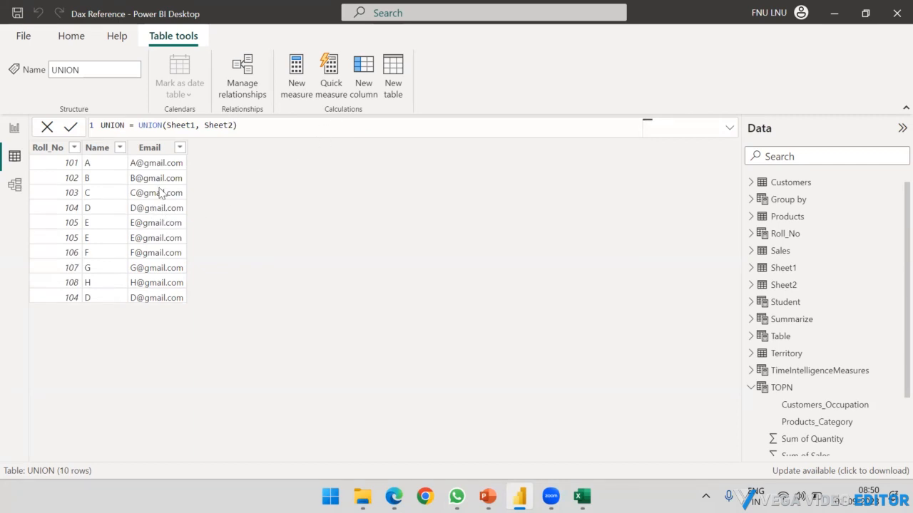
left_click(138, 126)
type("DI")
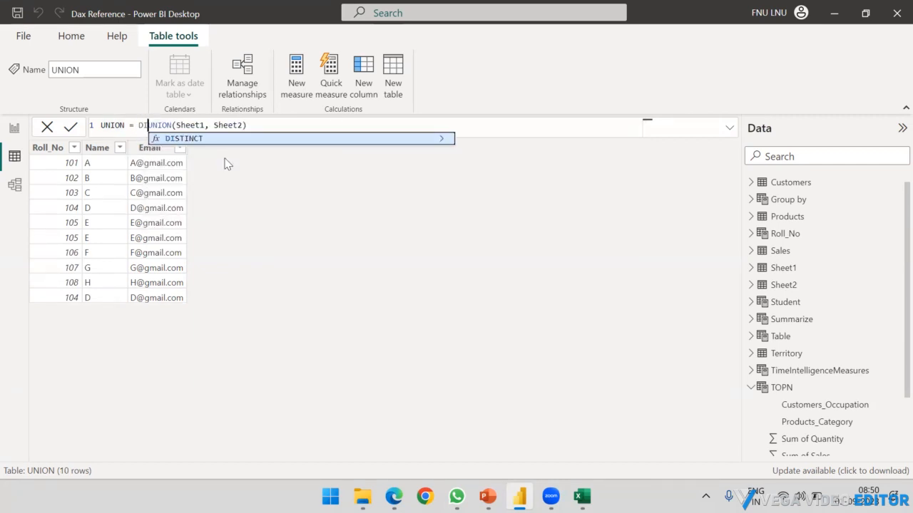
key("Tab")
left_click(287, 126)
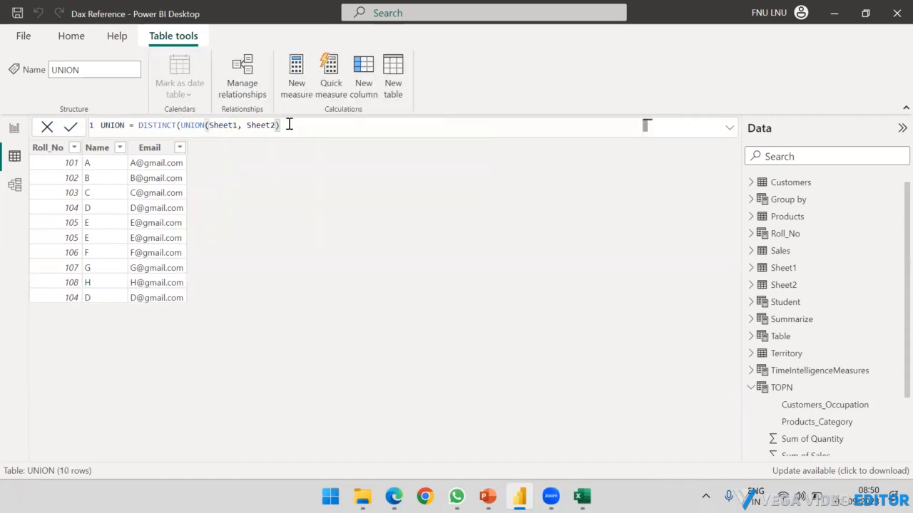
type(")")
key("Return")
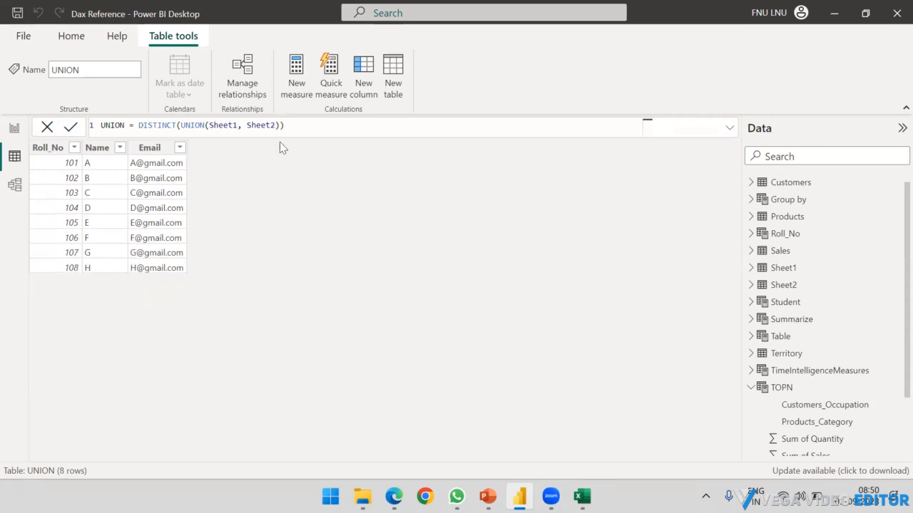
left_click(833, 13)
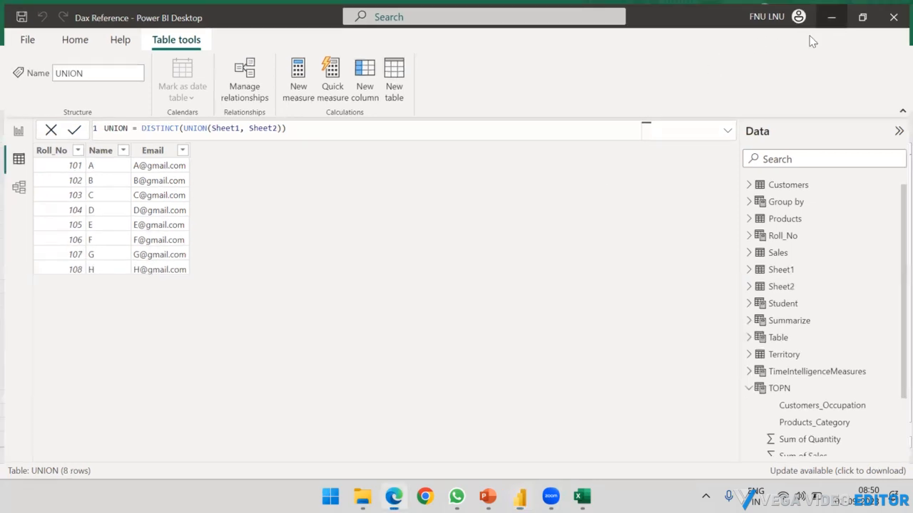
Step: Minimize Excel, show the Table Manipulation Functions slide, then minimize PowerPoint to the desktop
left_click(829, 12)
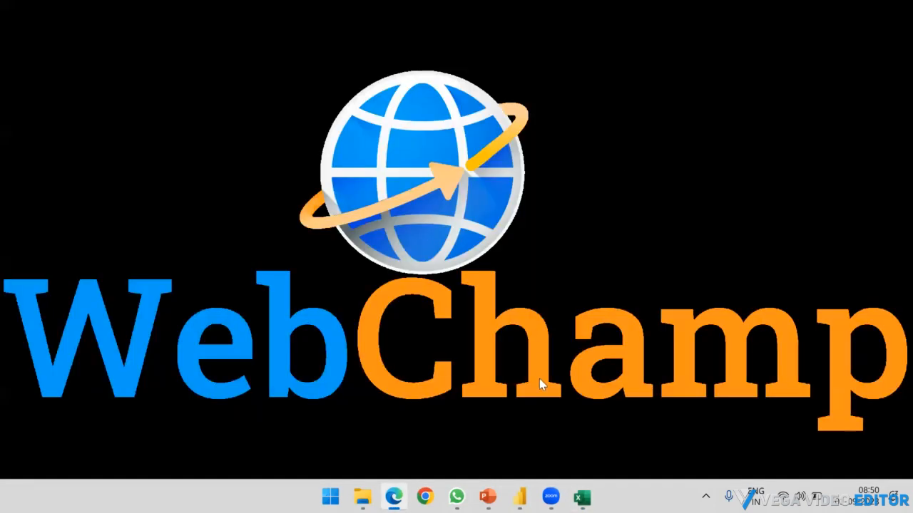
left_click(487, 496)
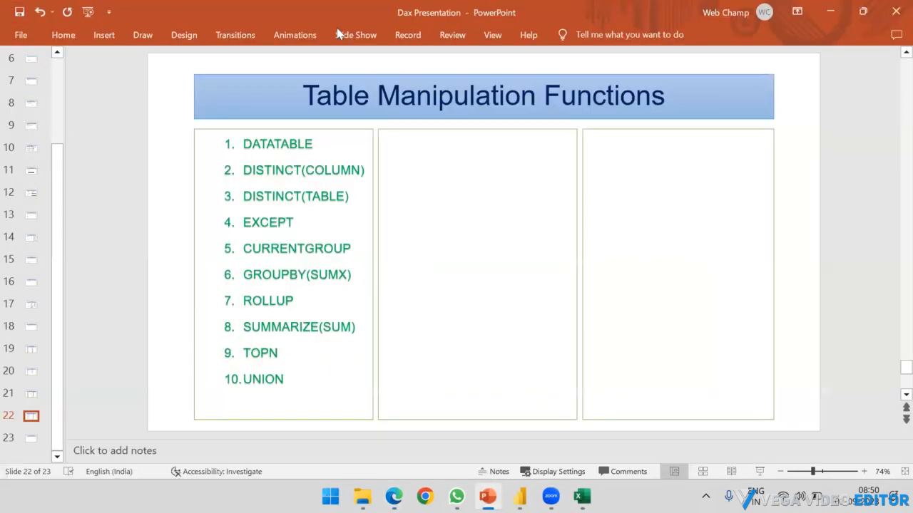
left_click(831, 11)
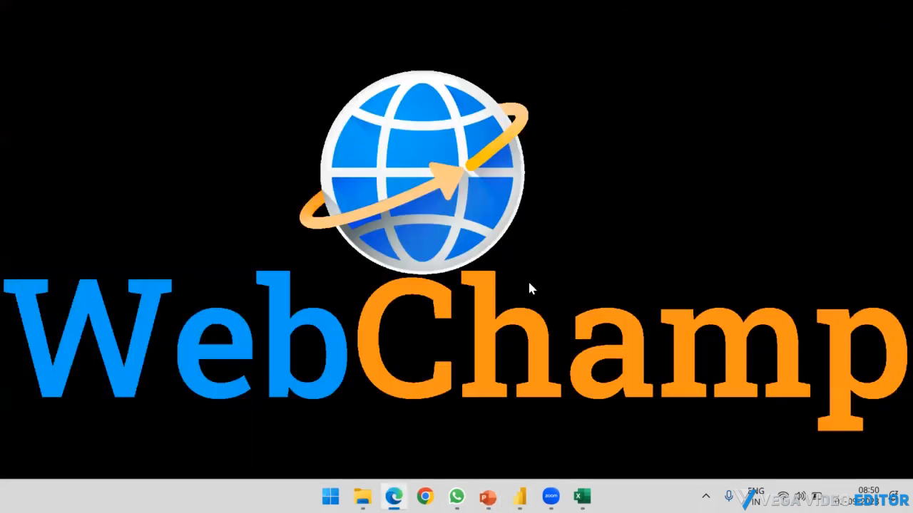